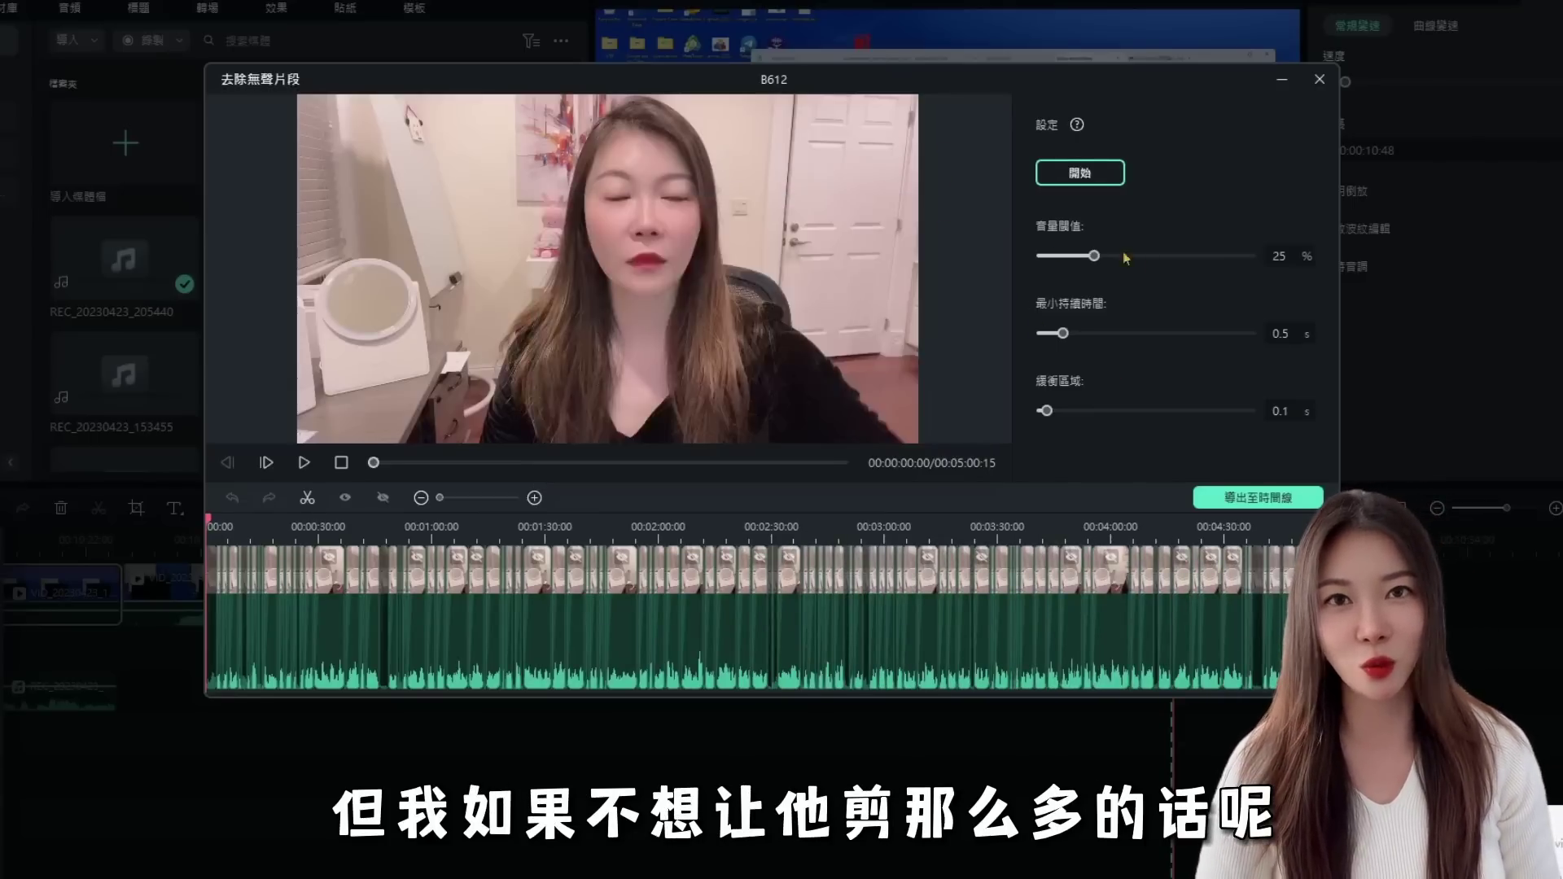
Step: Set the silence removal's volume threshold to 18% and export the result to the timeline, matching the project to 1280 x 720 30fps
{"action": "left_click_drag", "start_coordinate": [1094, 255], "coordinate": [1004, 272]}
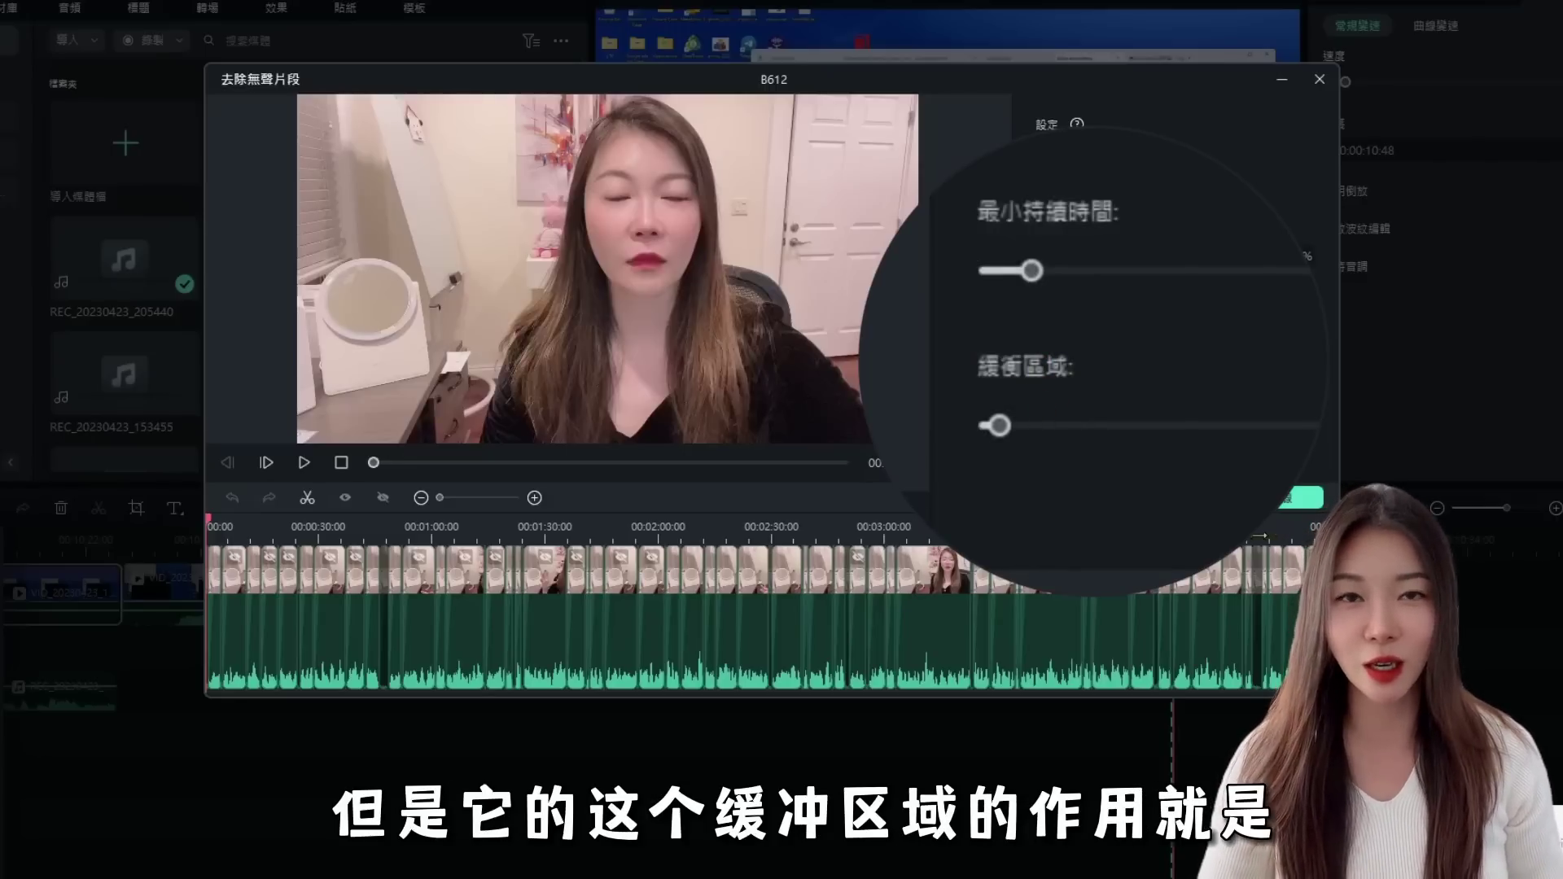
{"action": "key", "text": "ctrl+equal"}
{"action": "key", "text": "ctrl+equal"}
{"action": "key", "text": "ctrl+equal"}
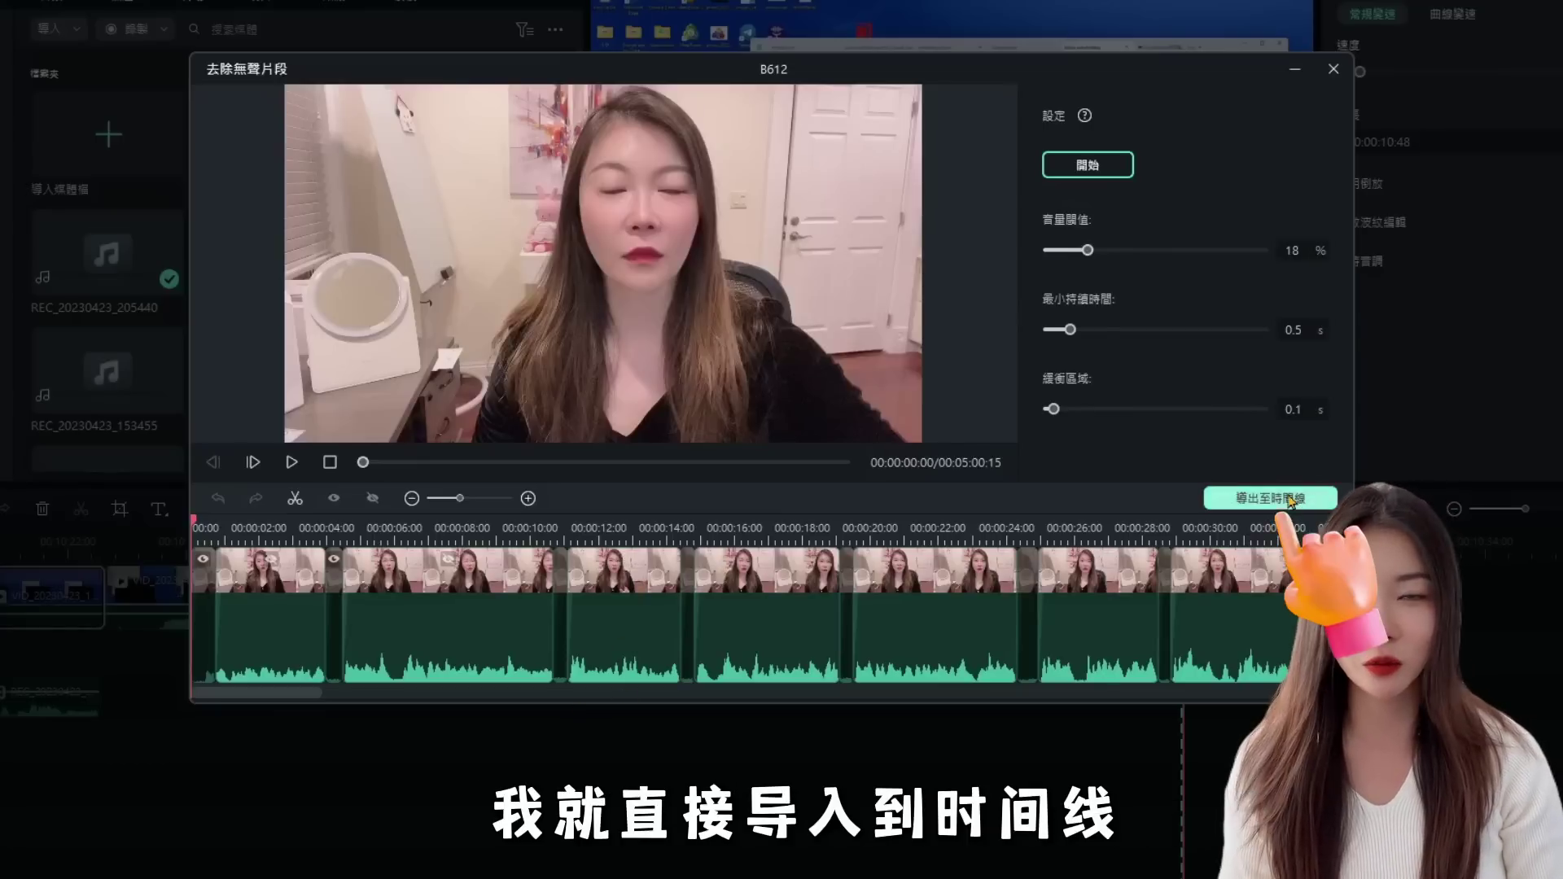
{"action": "left_click", "coordinate": [1230, 498]}
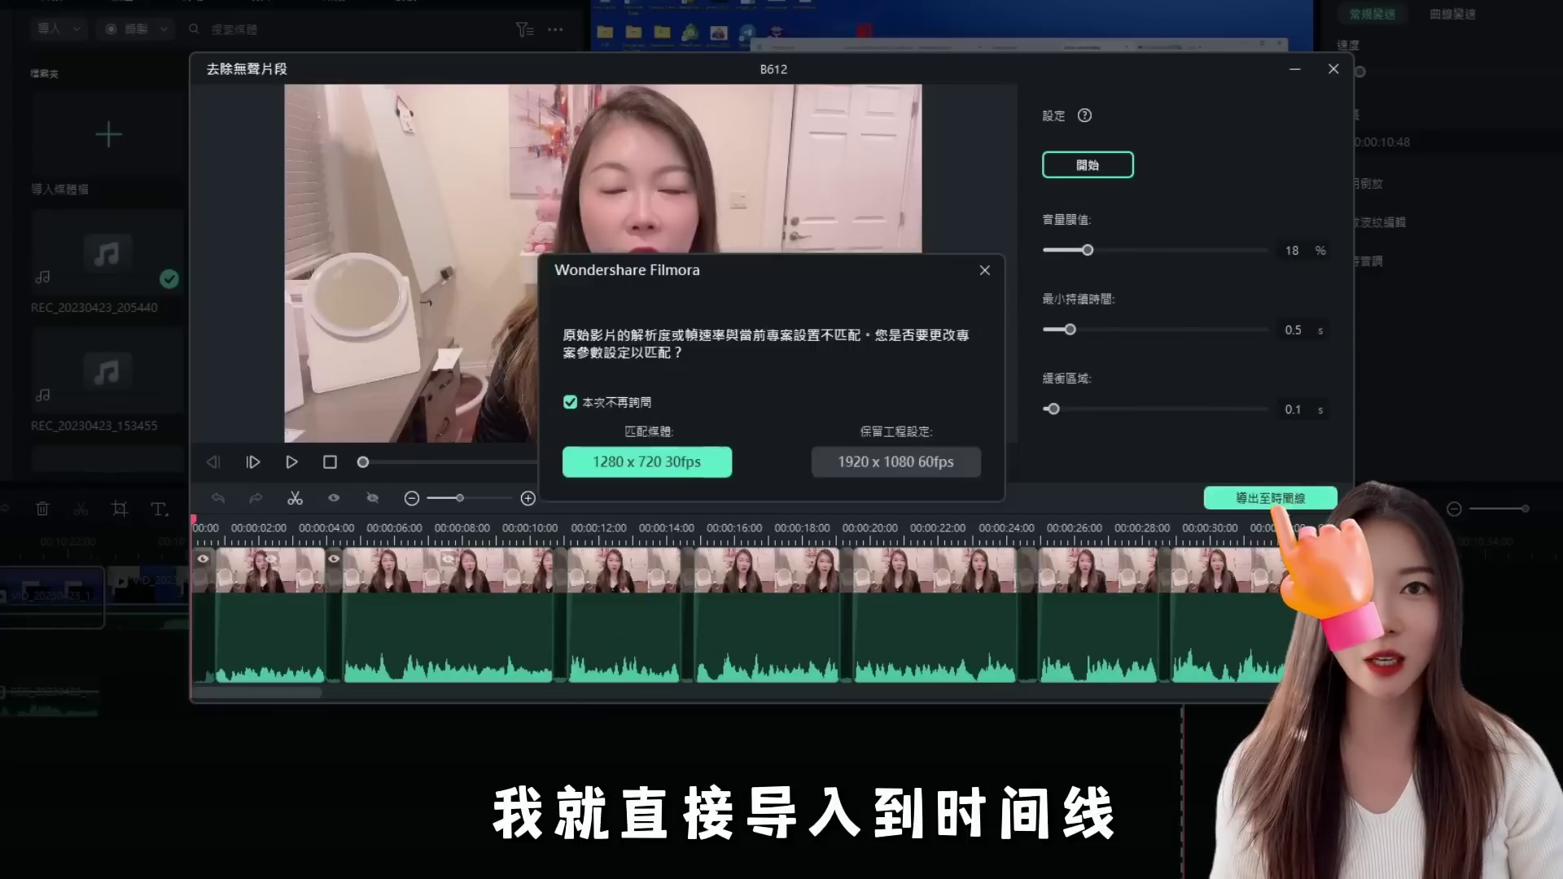
{"action": "left_click", "coordinate": [647, 462]}
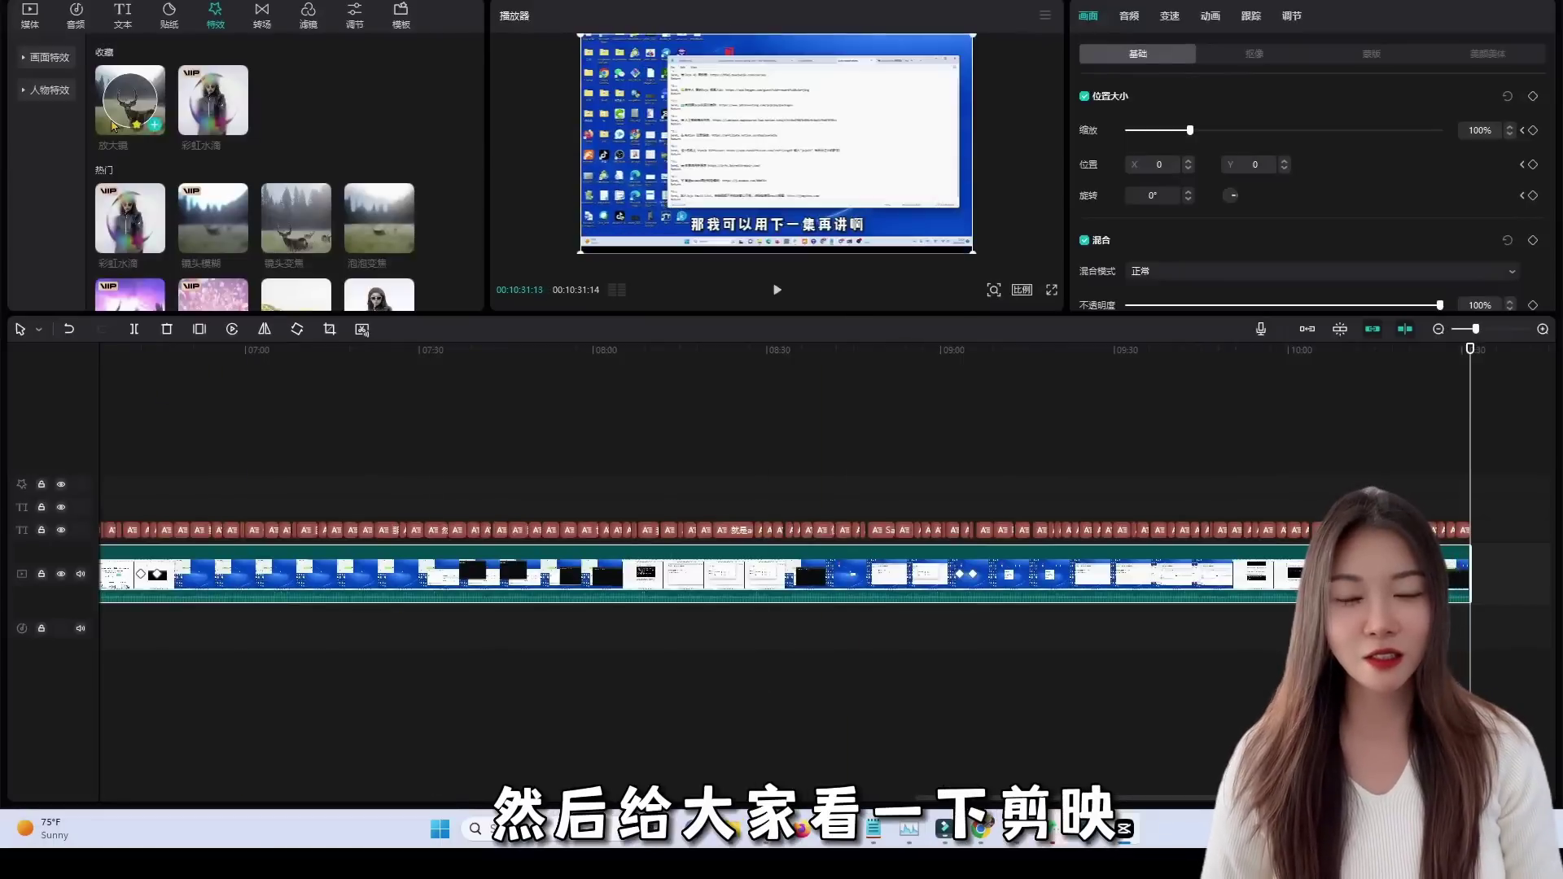
Step: Switch to JianYing, open 智能剪口播 for the timeline video and examine the marked filler words and pauses before about 00:02:57
{"action": "left_click", "coordinate": [383, 352]}
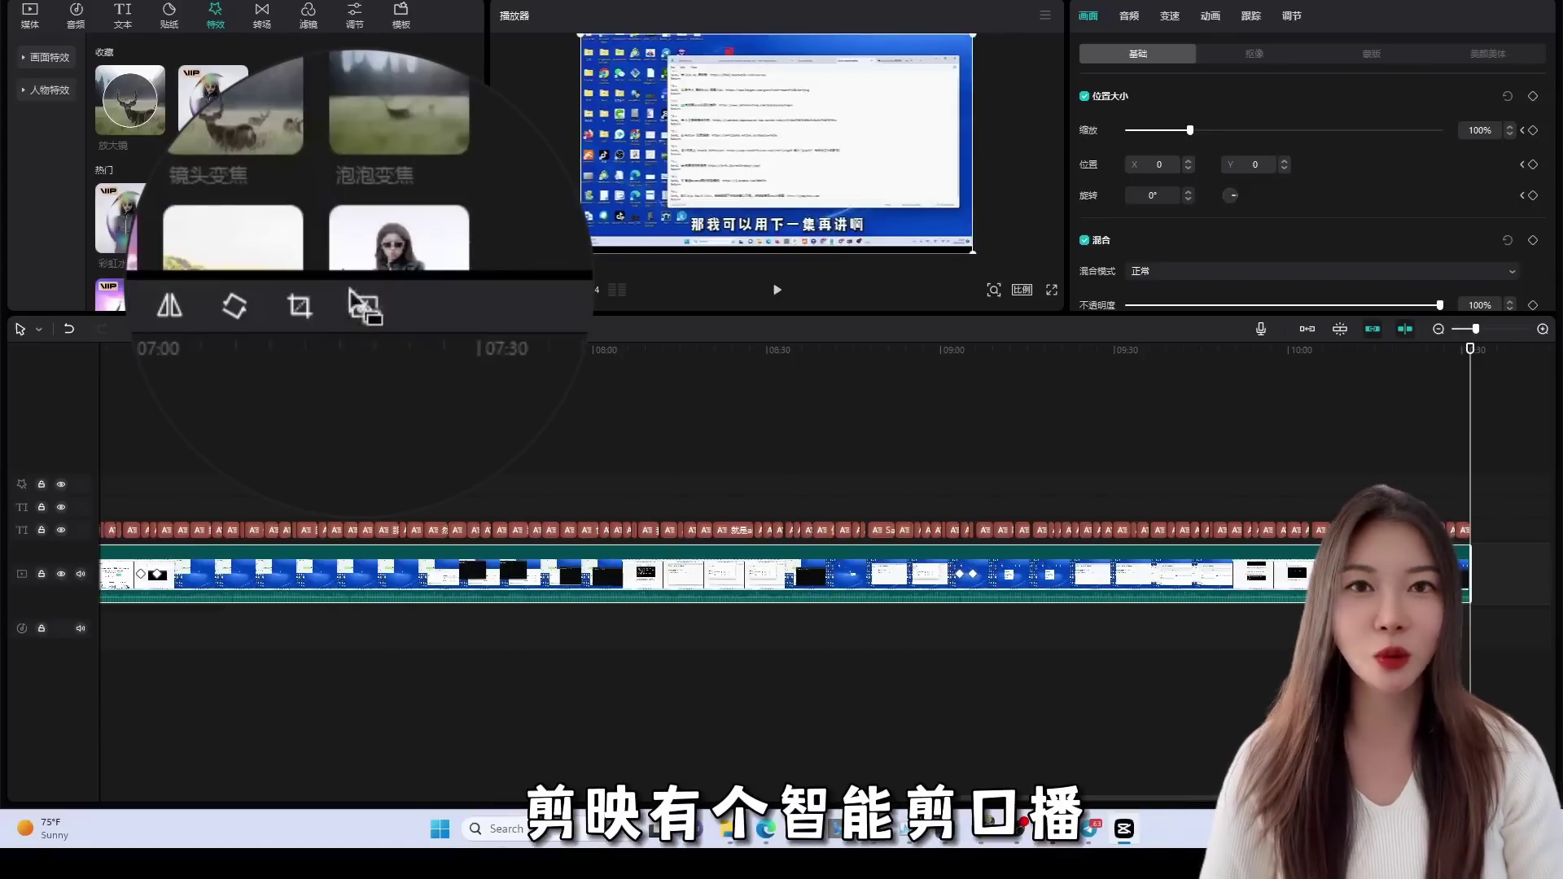
{"action": "left_click", "coordinate": [362, 329]}
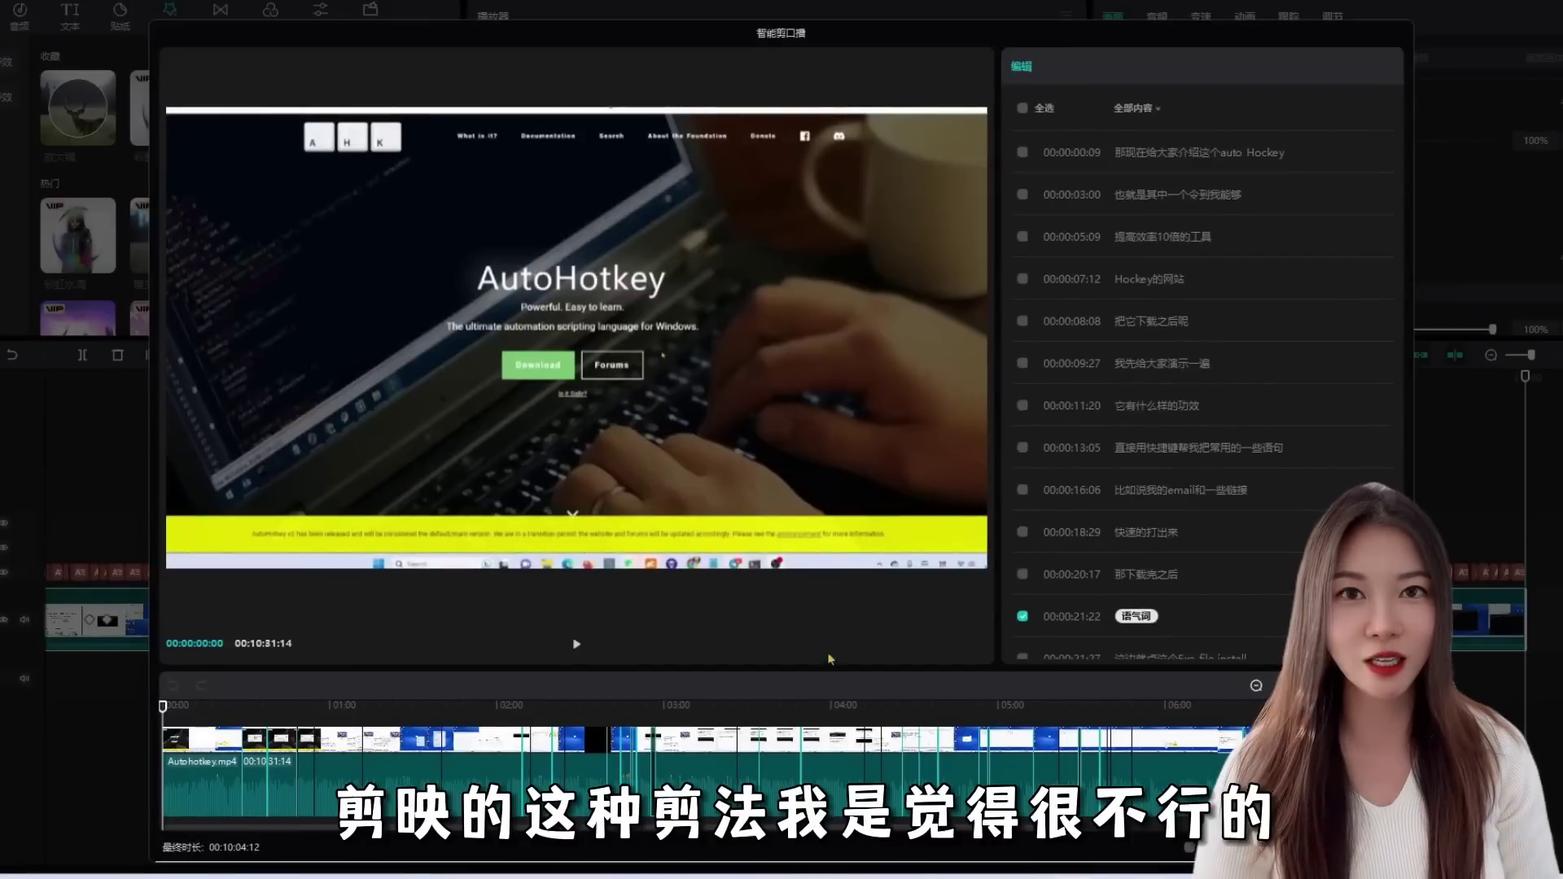
{"action": "left_click_drag", "start_coordinate": [164, 707], "coordinate": [655, 707]}
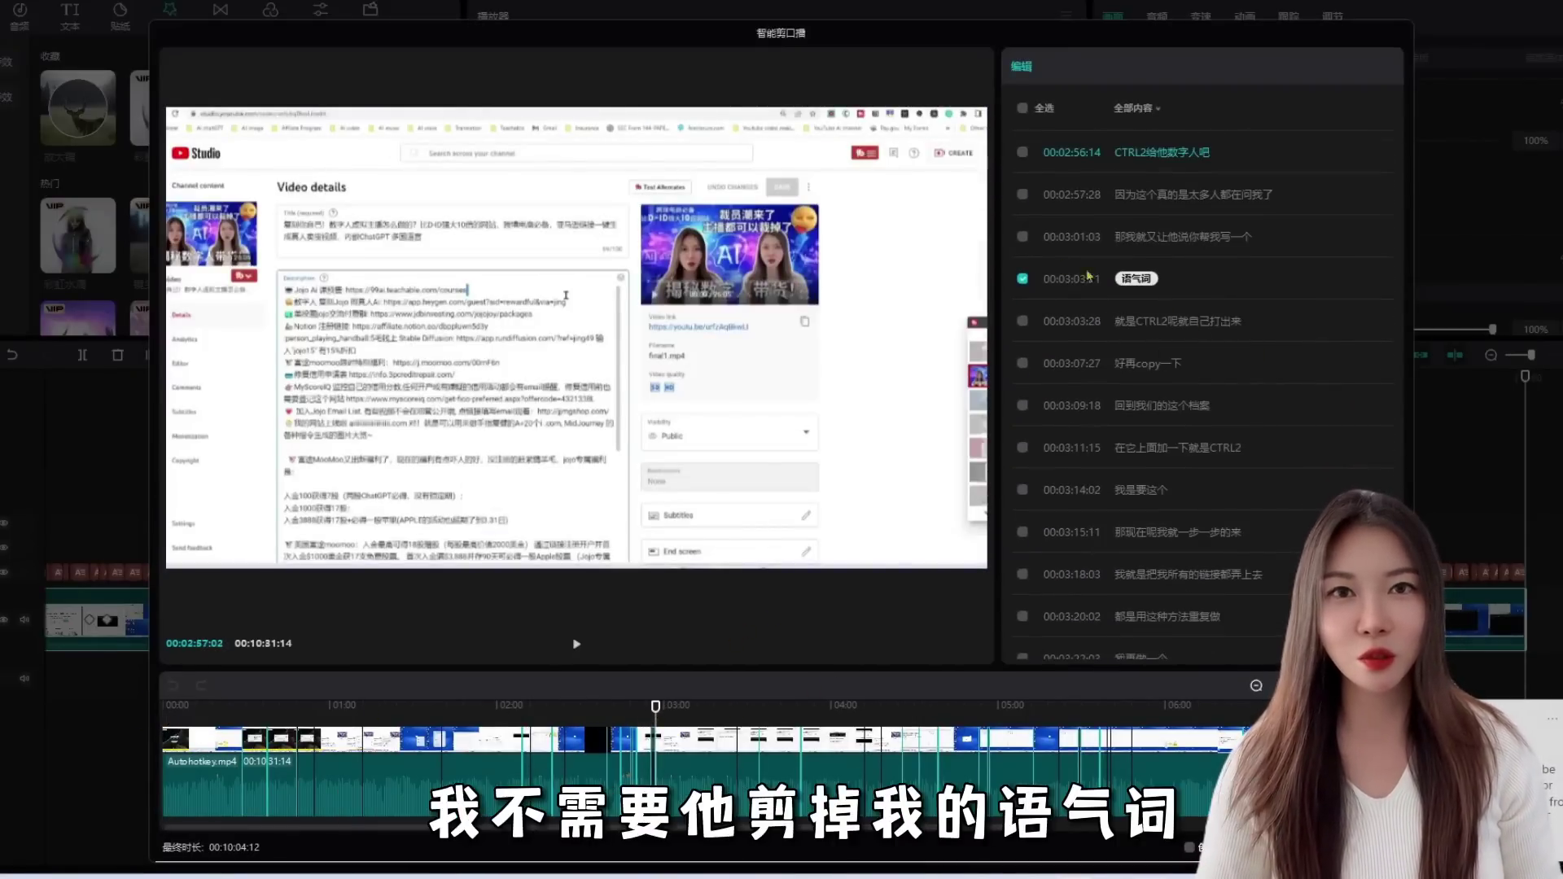
{"action": "scroll", "coordinate": [1026, 293], "scroll_direction": "up", "scroll_amount": 6}
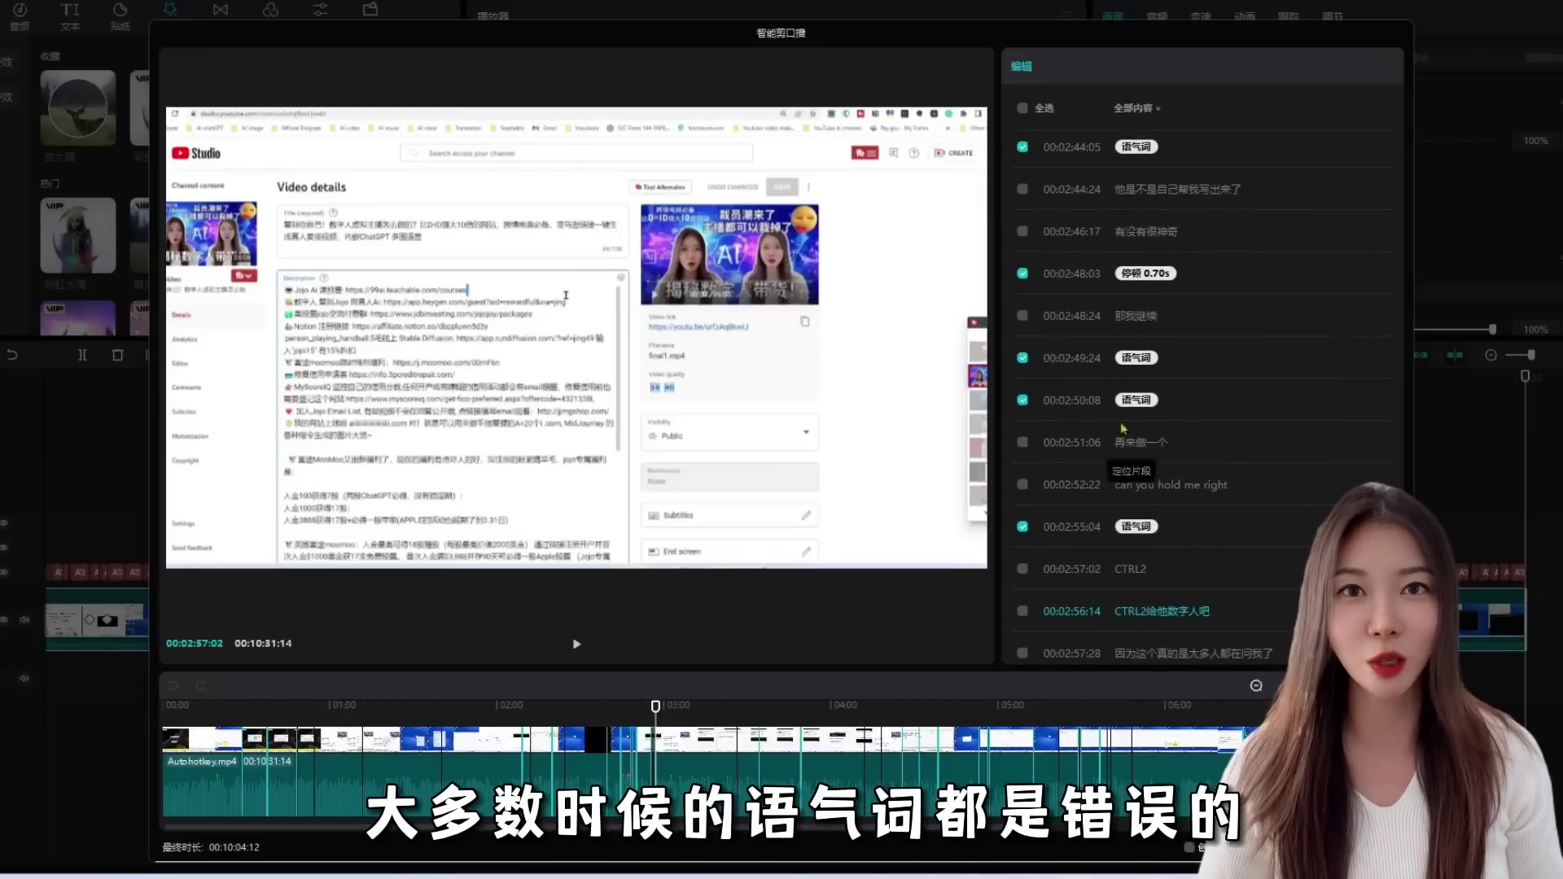
{"action": "scroll", "coordinate": [1094, 383], "scroll_direction": "up", "scroll_amount": 10}
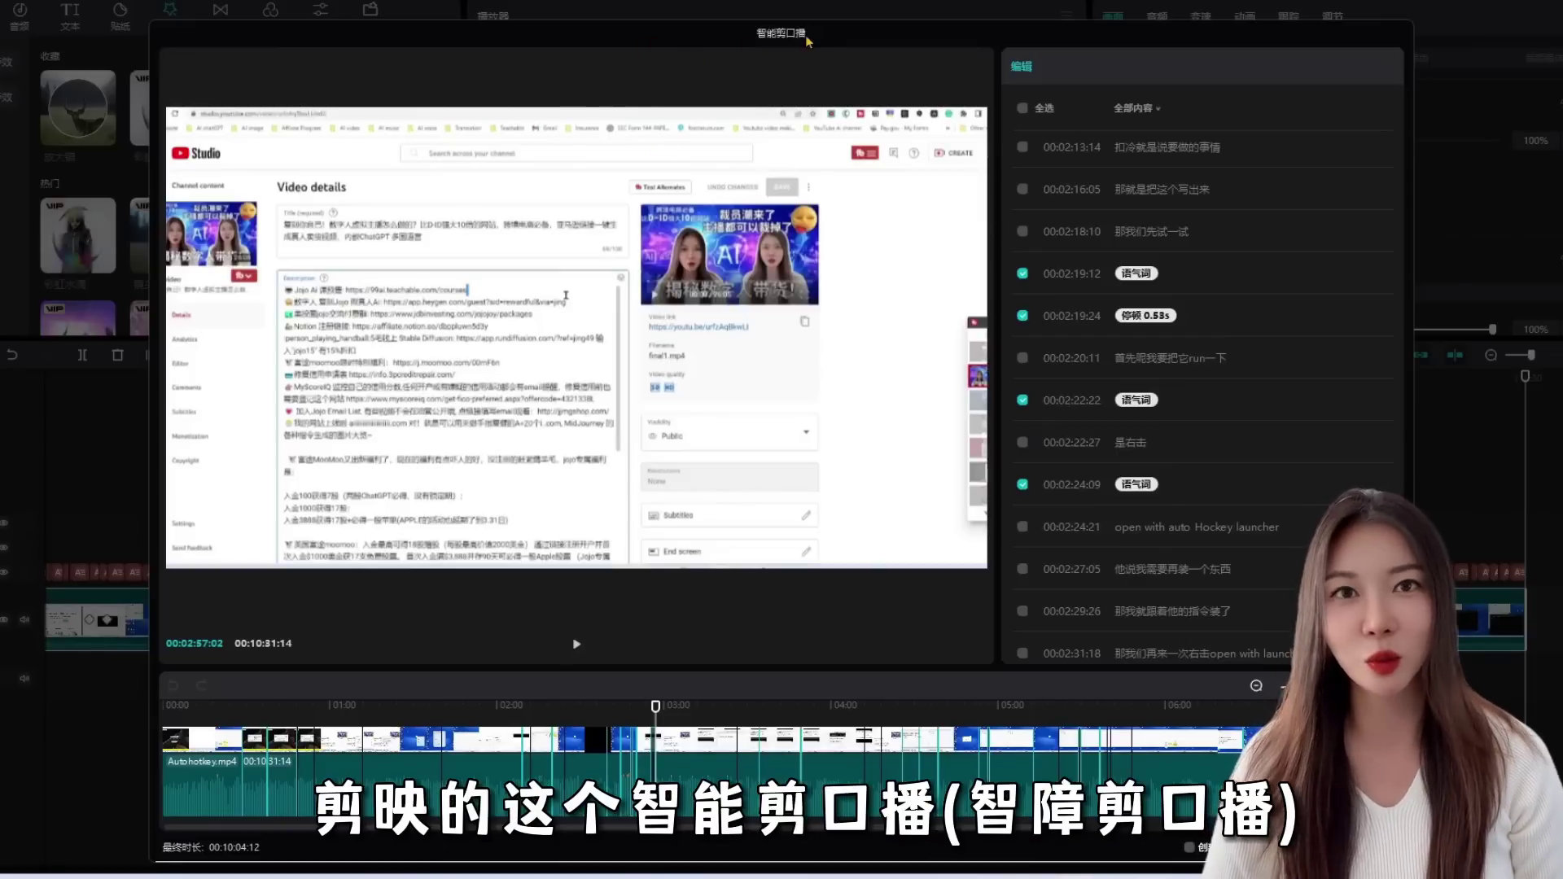
{"action": "scroll", "coordinate": [1205, 366], "scroll_direction": "down", "scroll_amount": 15}
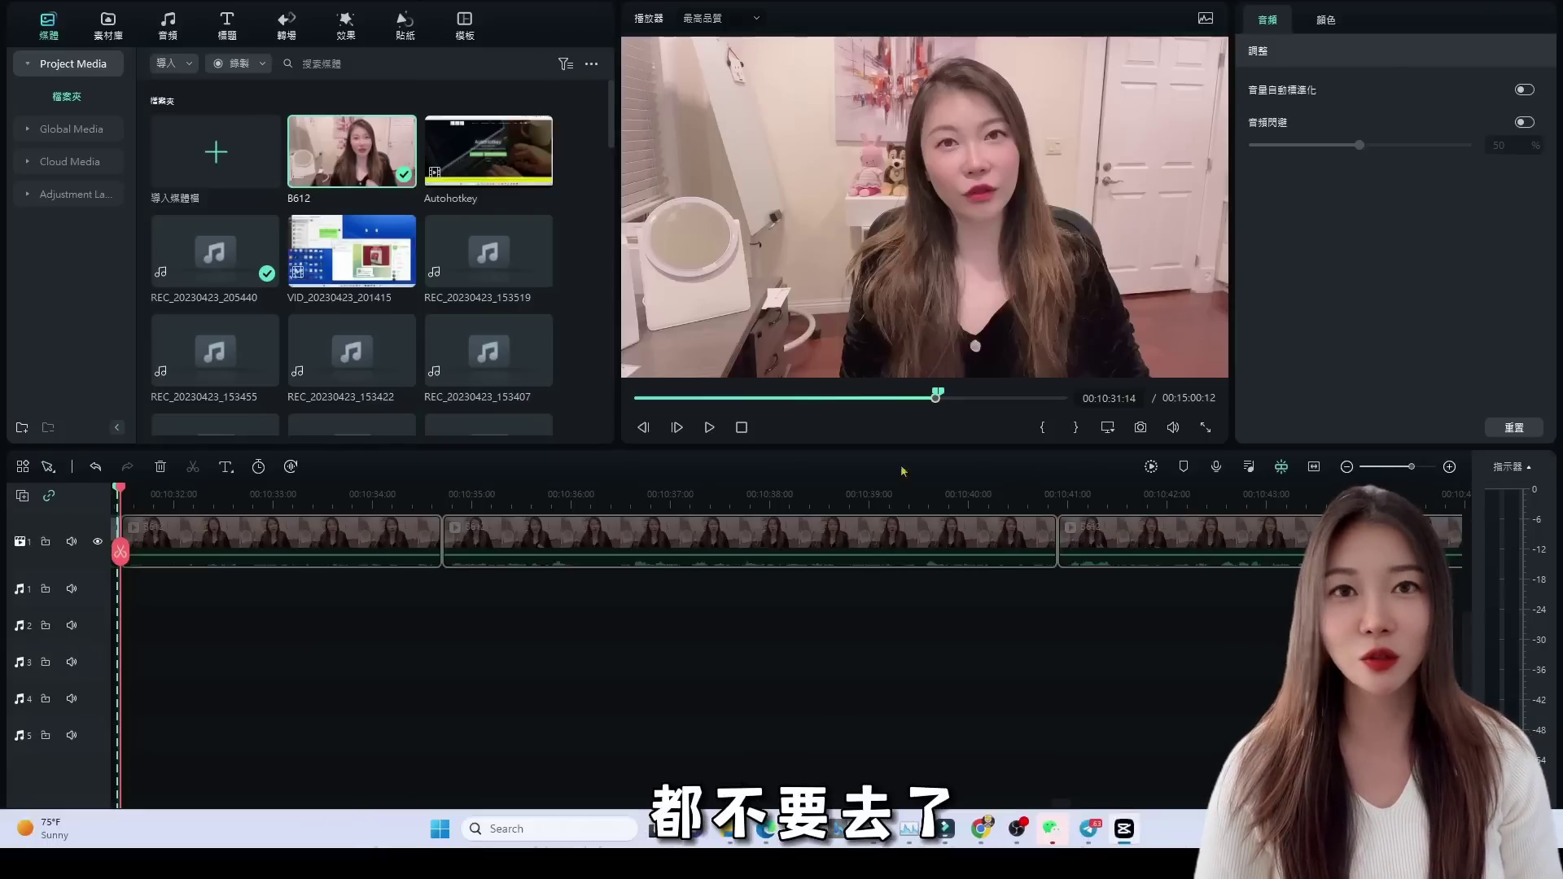
Step: Switch to Filmora, play the silence-trimmed footage from about 00:13:43 and delete the short leftover clip near 00:13:45
{"action": "mouse_move", "coordinate": [402, 169]}
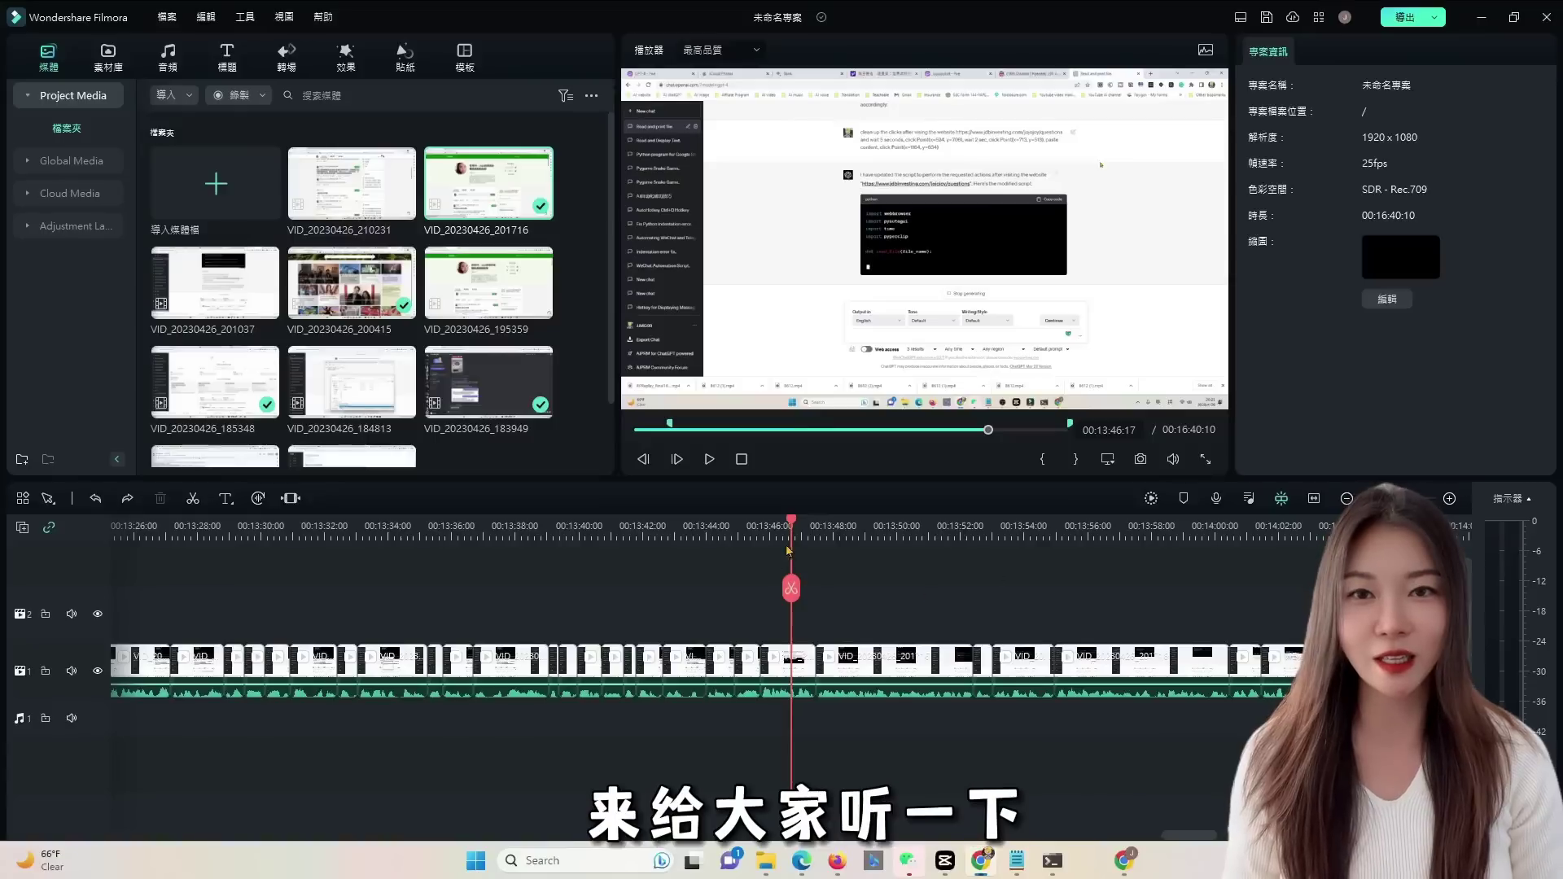
{"action": "left_click_drag", "start_coordinate": [792, 522], "coordinate": [803, 570]}
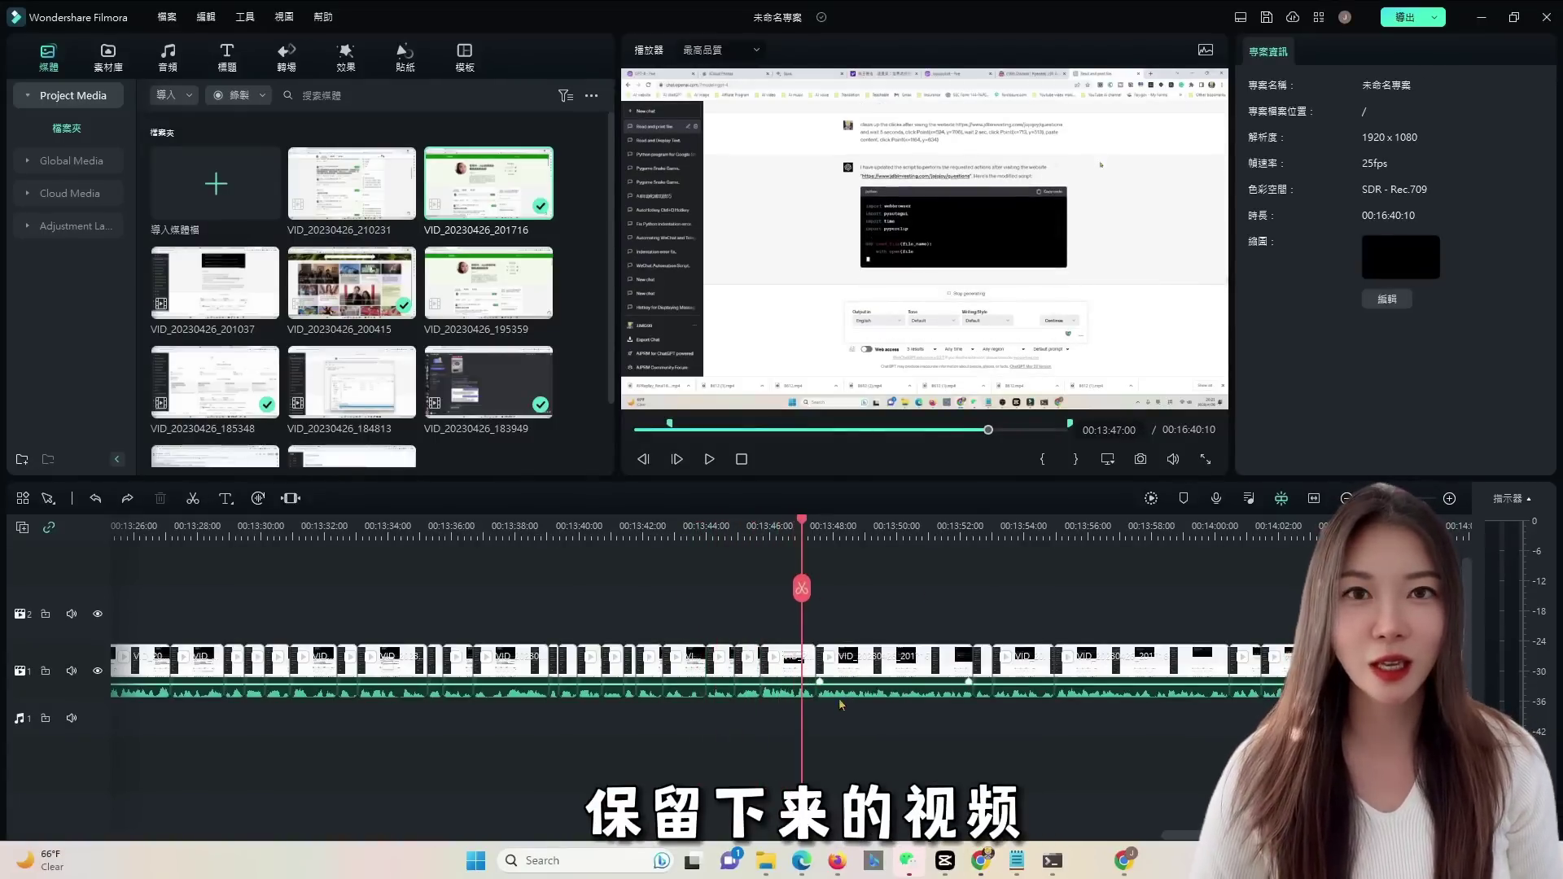
{"action": "left_click", "coordinate": [926, 670]}
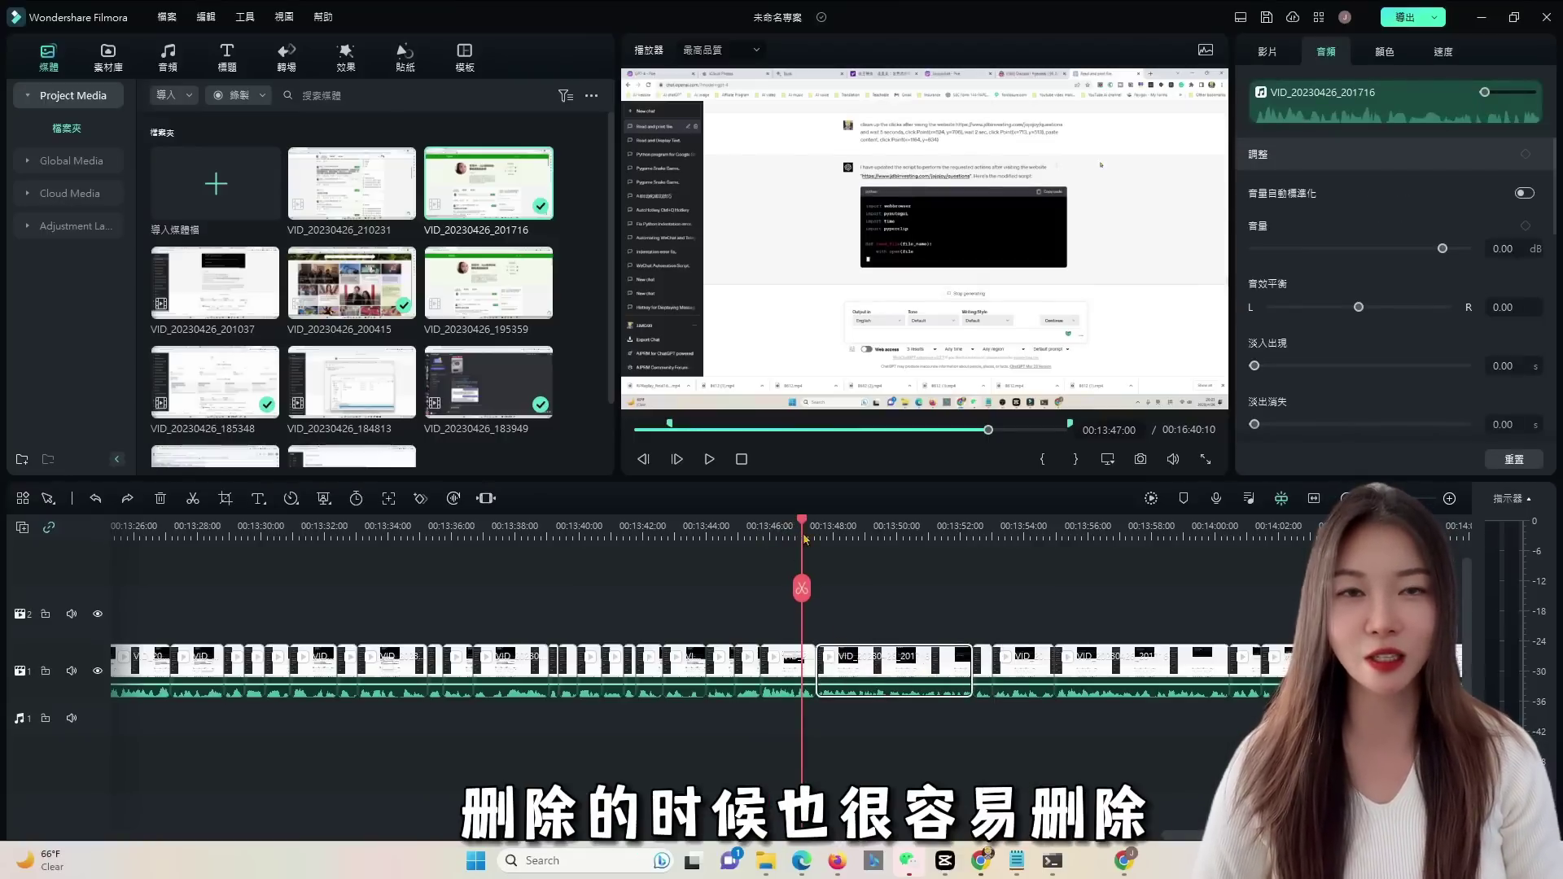
{"action": "left_click_drag", "start_coordinate": [802, 534], "coordinate": [701, 550]}
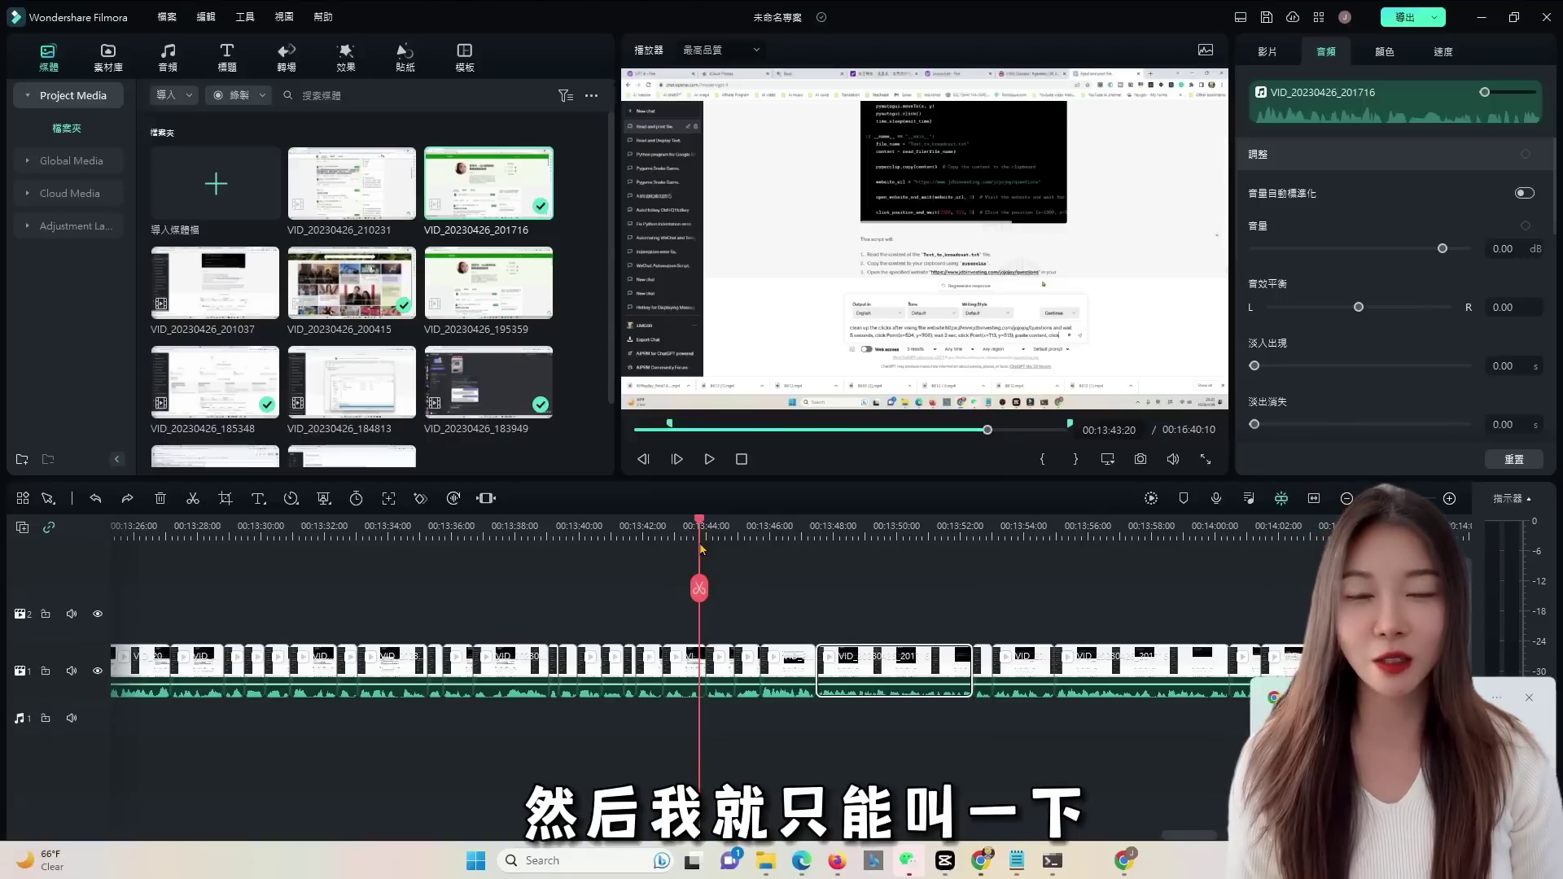
{"action": "left_click", "coordinate": [671, 522]}
{"action": "key", "text": "space"}
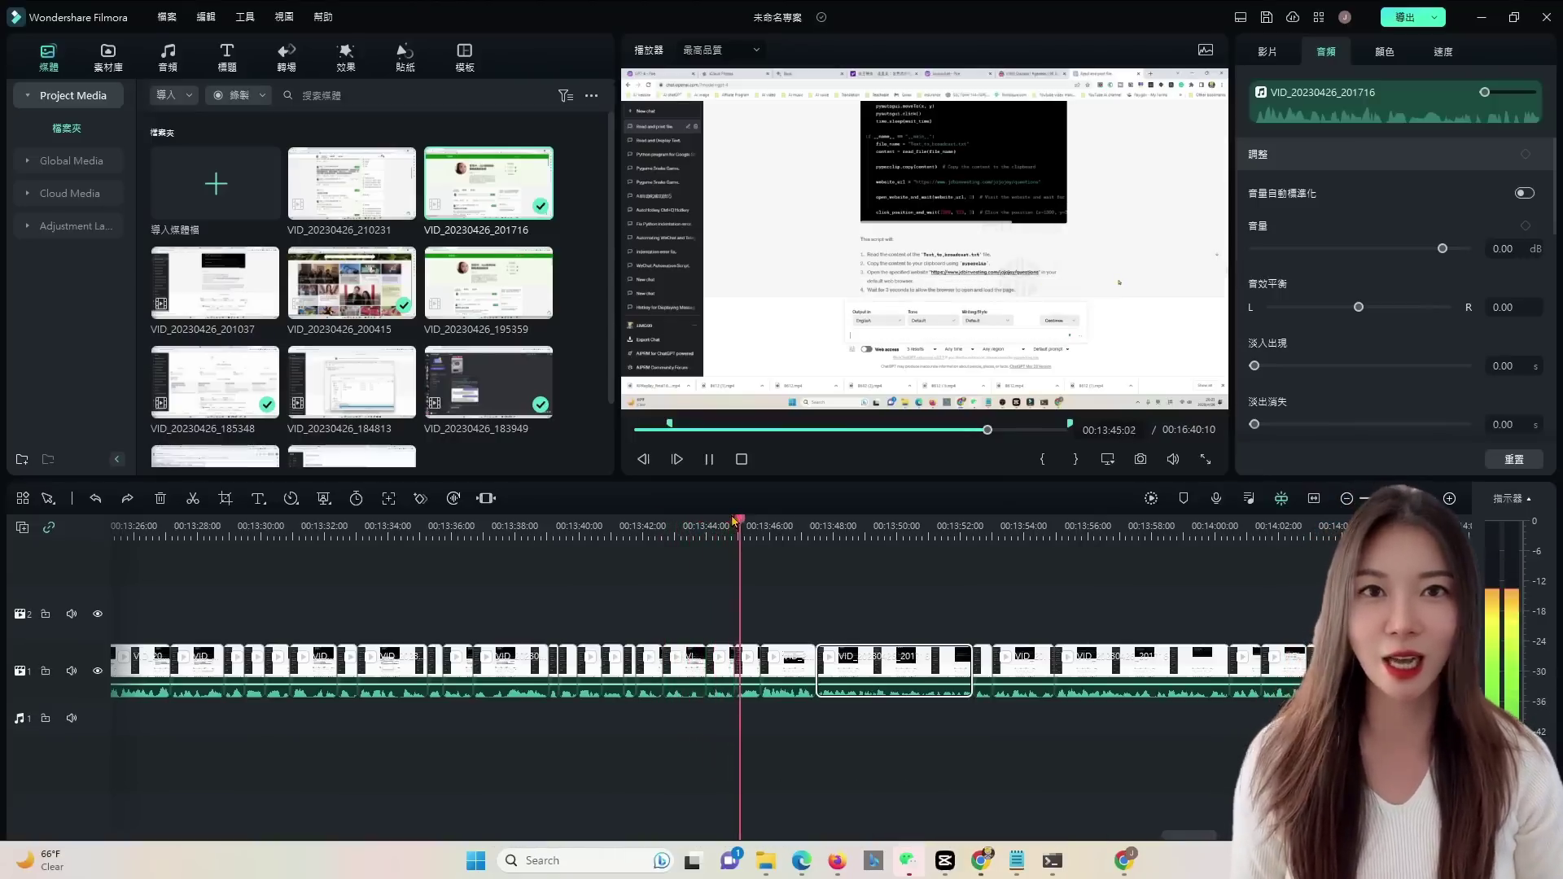
{"action": "left_click", "coordinate": [748, 672]}
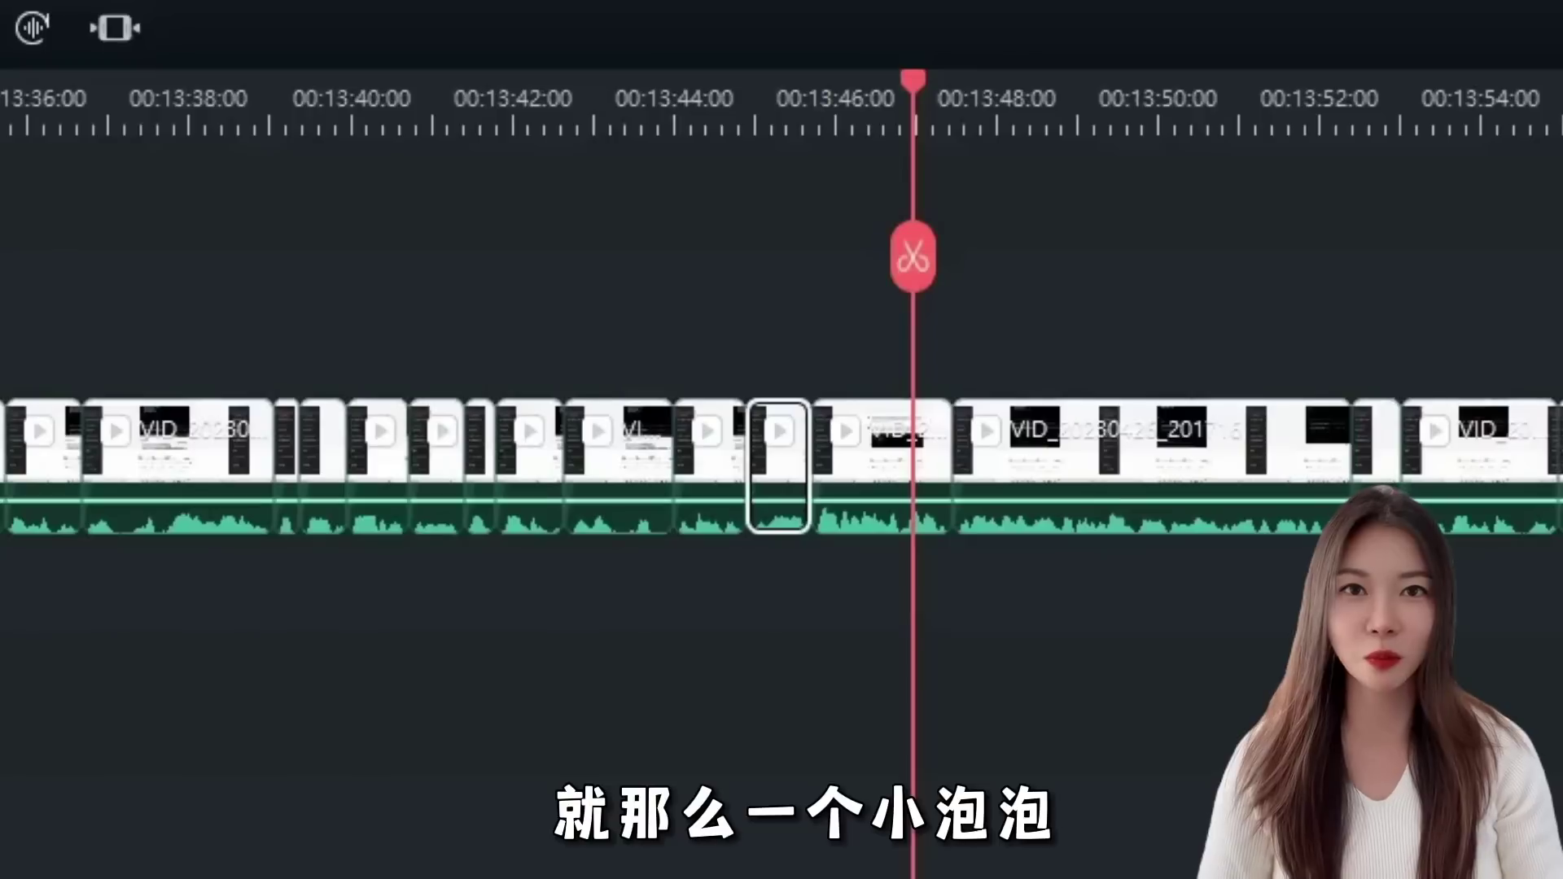
{"action": "key", "text": "Delete"}
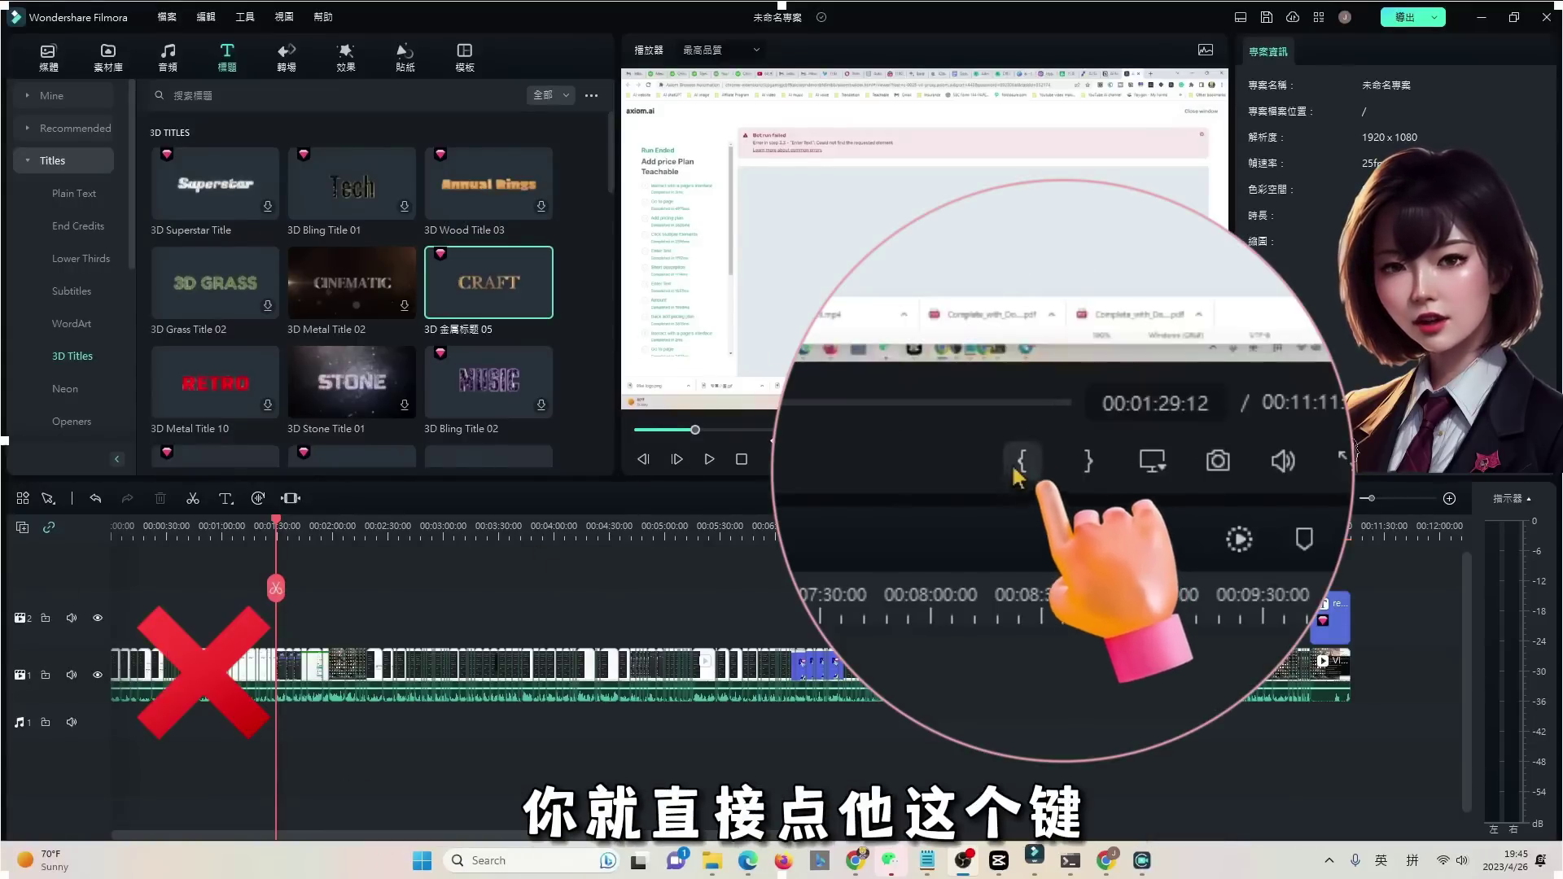
Step: Mark an in point at 00:01:29:12 and cancel the resulting selected region
{"action": "left_click", "coordinate": [1043, 460]}
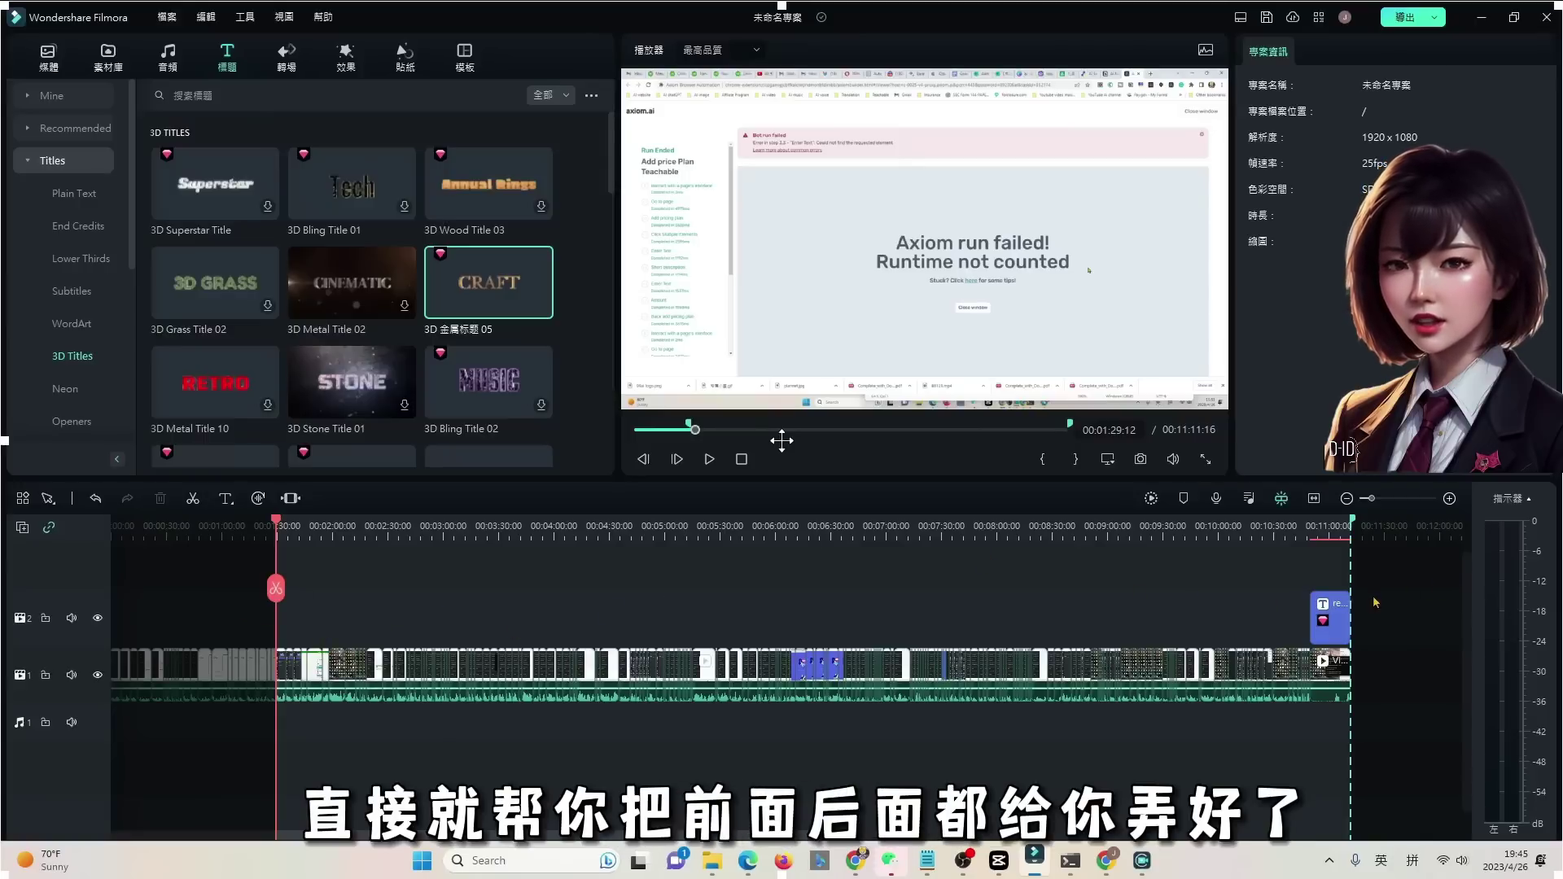
{"action": "right_click", "coordinate": [1403, 663]}
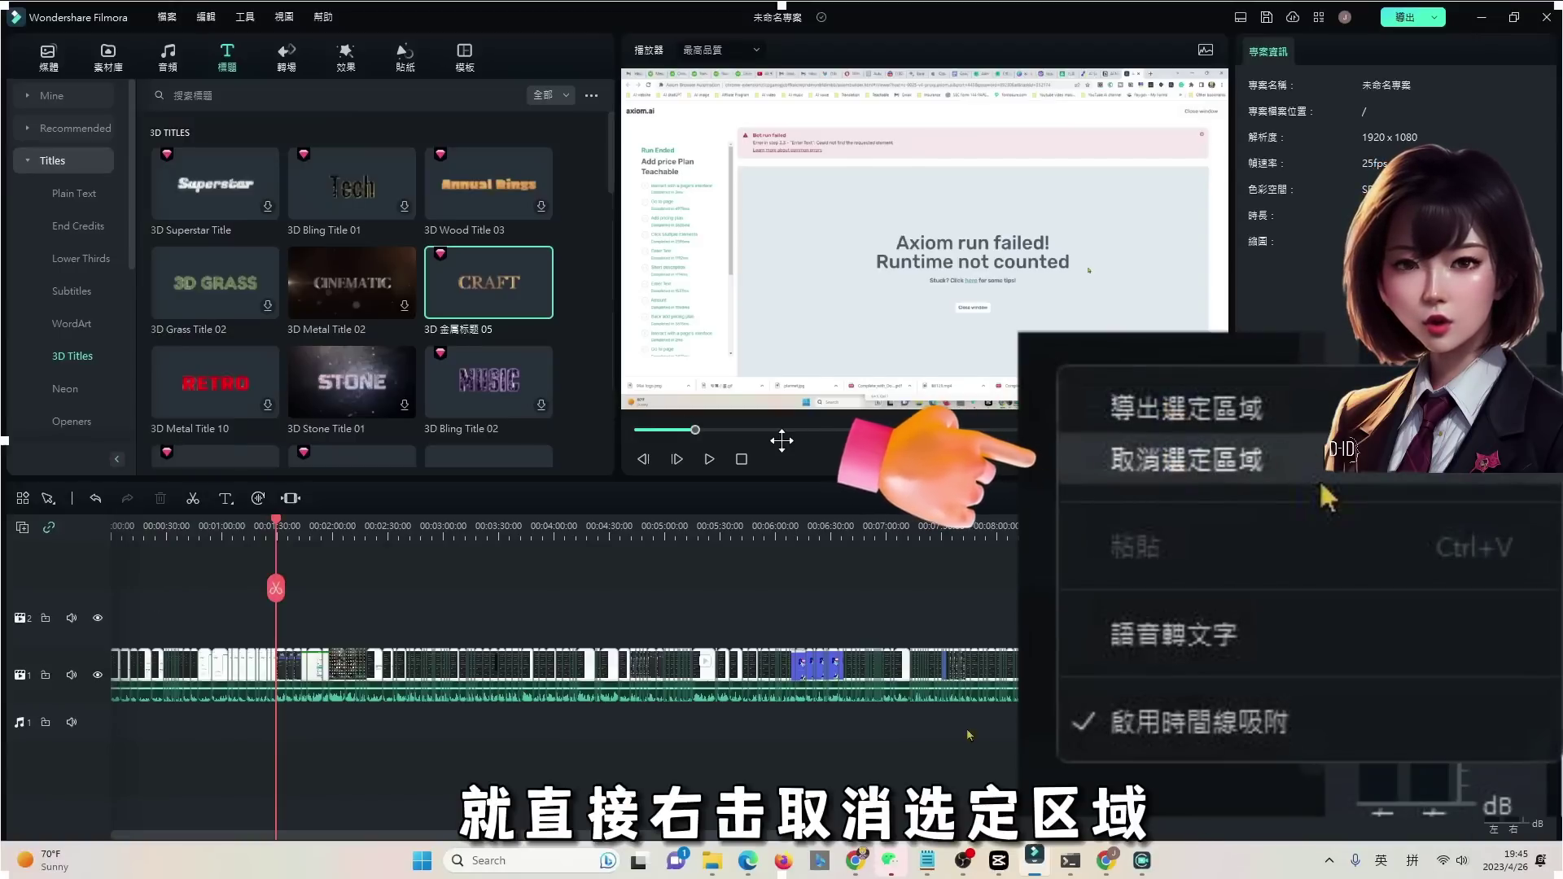
{"action": "left_click", "coordinate": [1466, 698]}
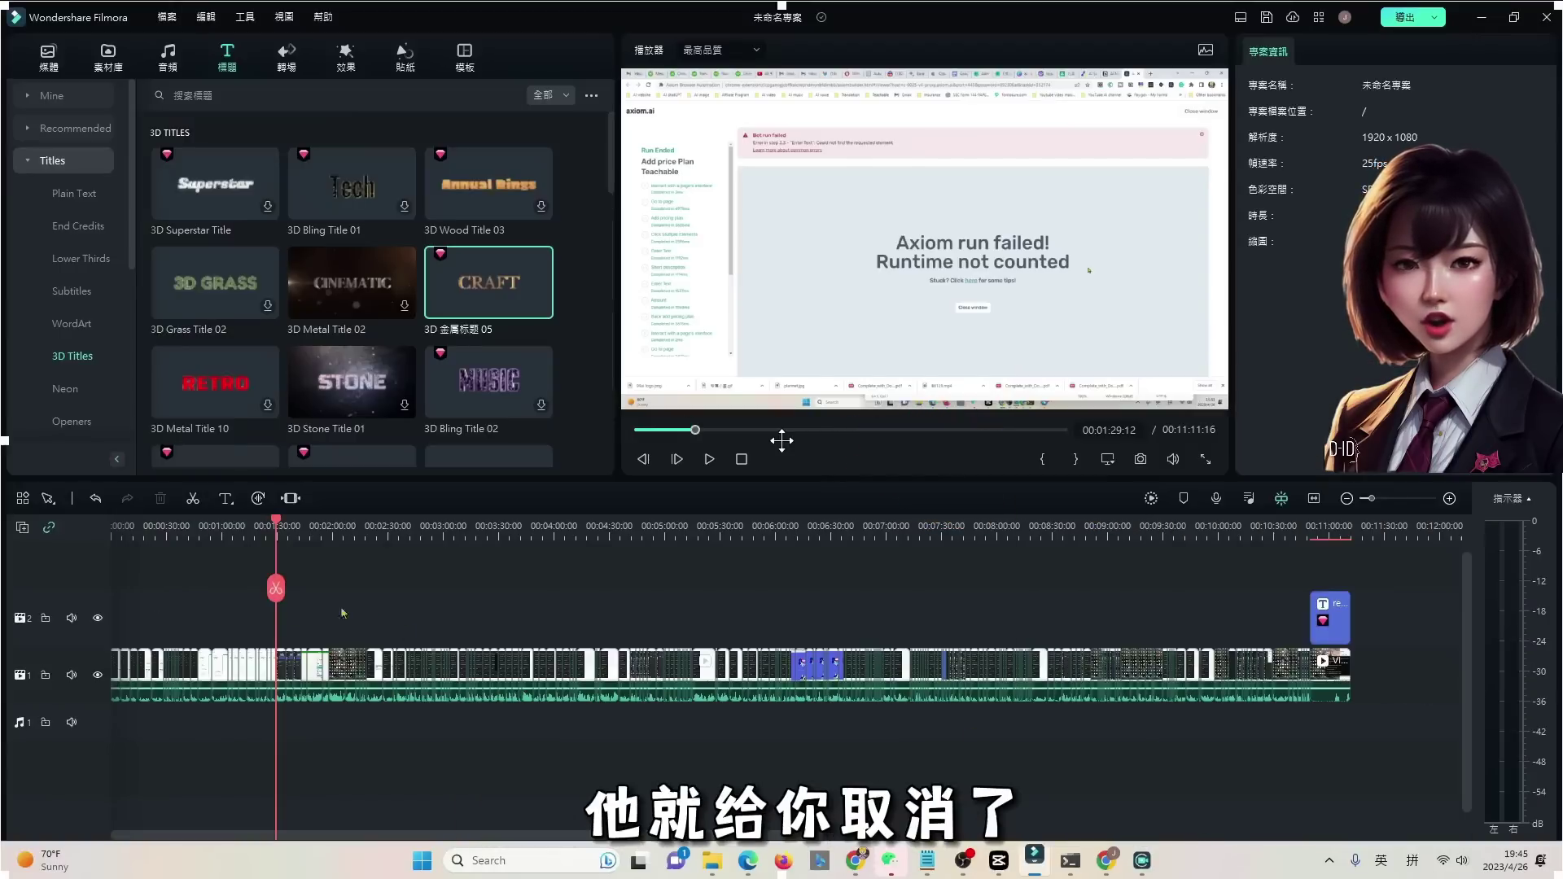
Step: Select the timeline range from 00:01:29:12 to the end of the project
{"action": "left_click", "coordinate": [1041, 459]}
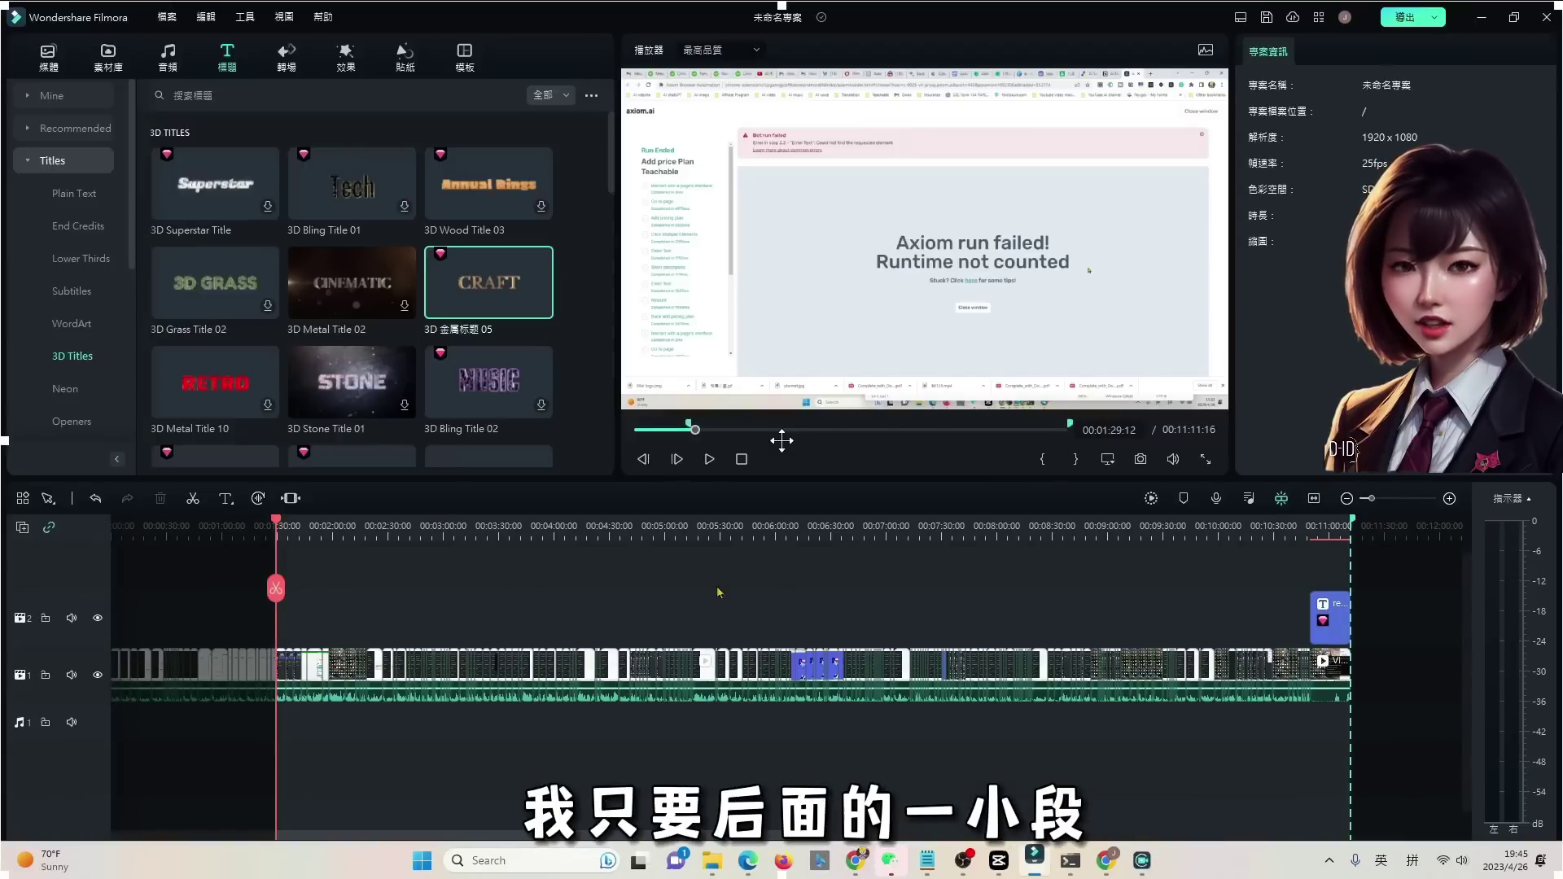
{"action": "left_click", "coordinate": [1008, 722]}
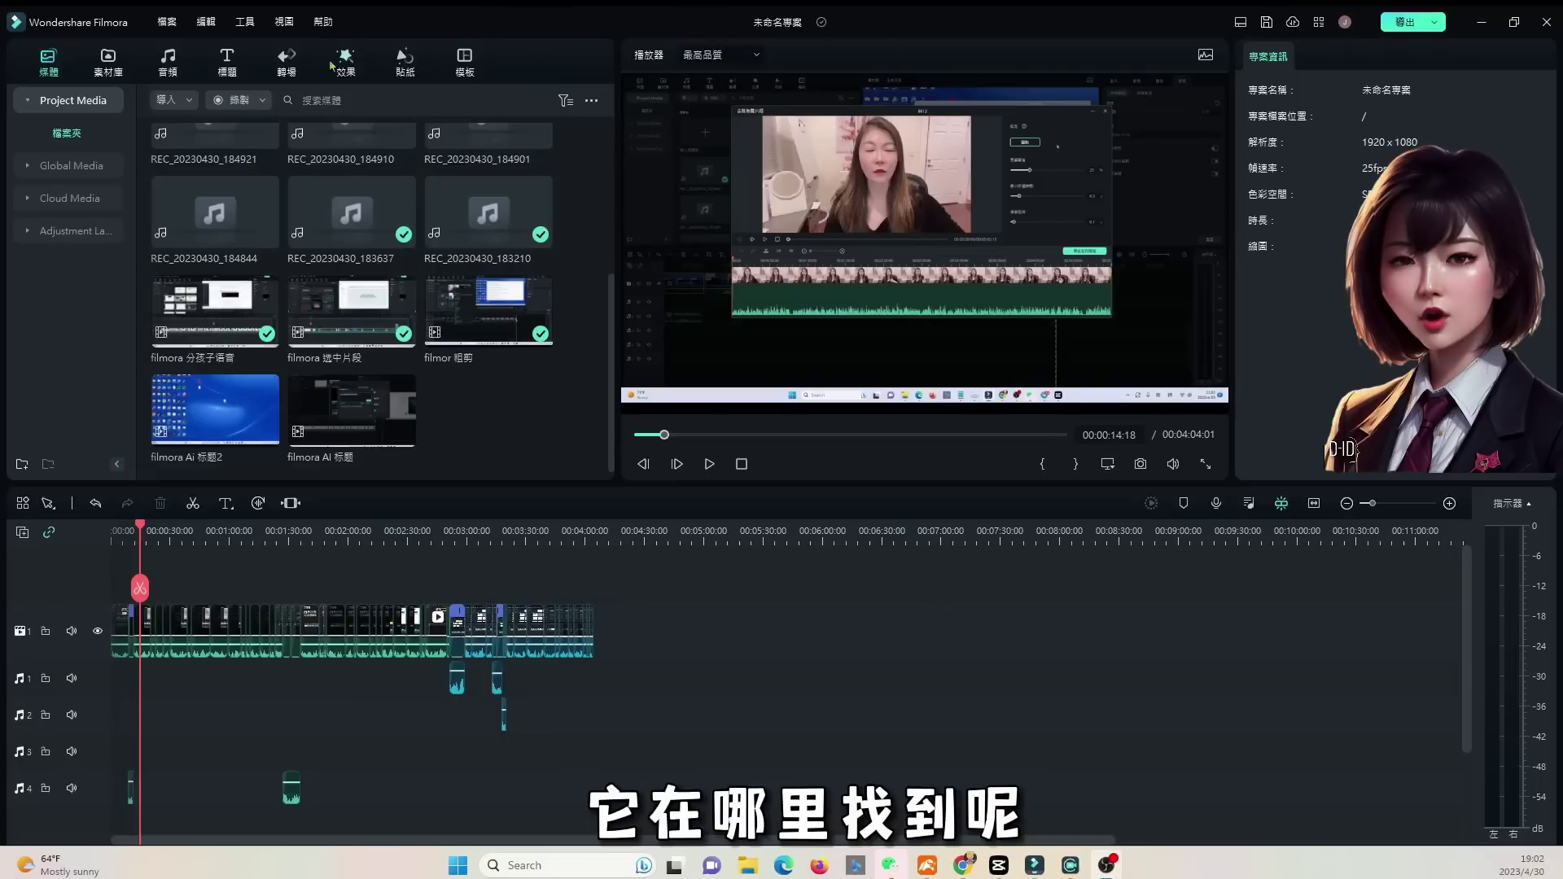
Step: Launch the screen recorder from the media library's recording options and move its window lower, over the timeline
{"action": "mouse_move", "coordinate": [252, 318]}
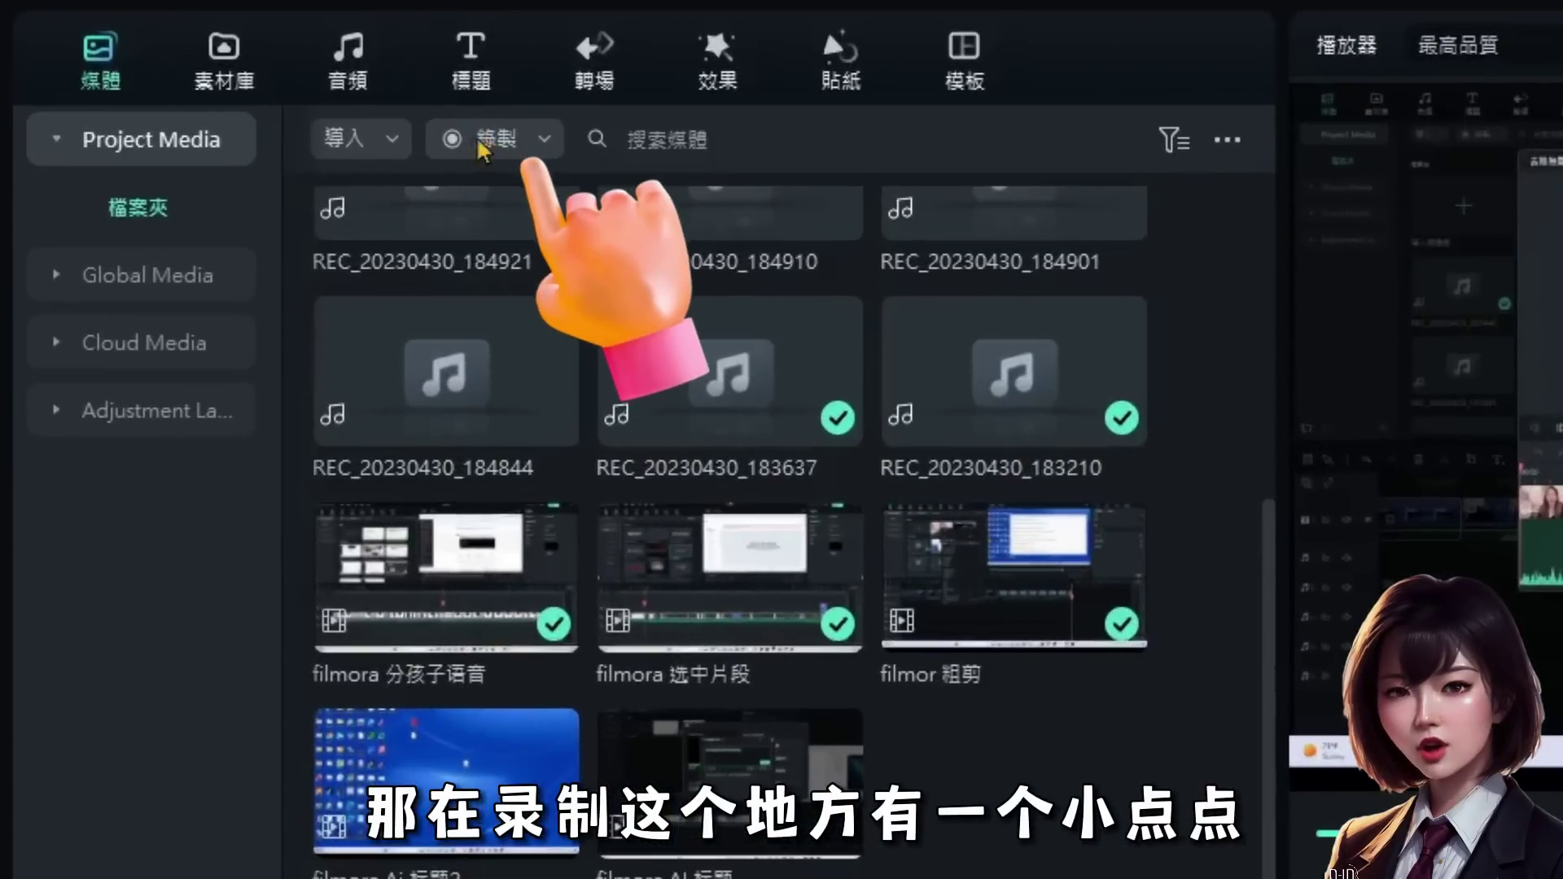
{"action": "left_click", "coordinate": [540, 142]}
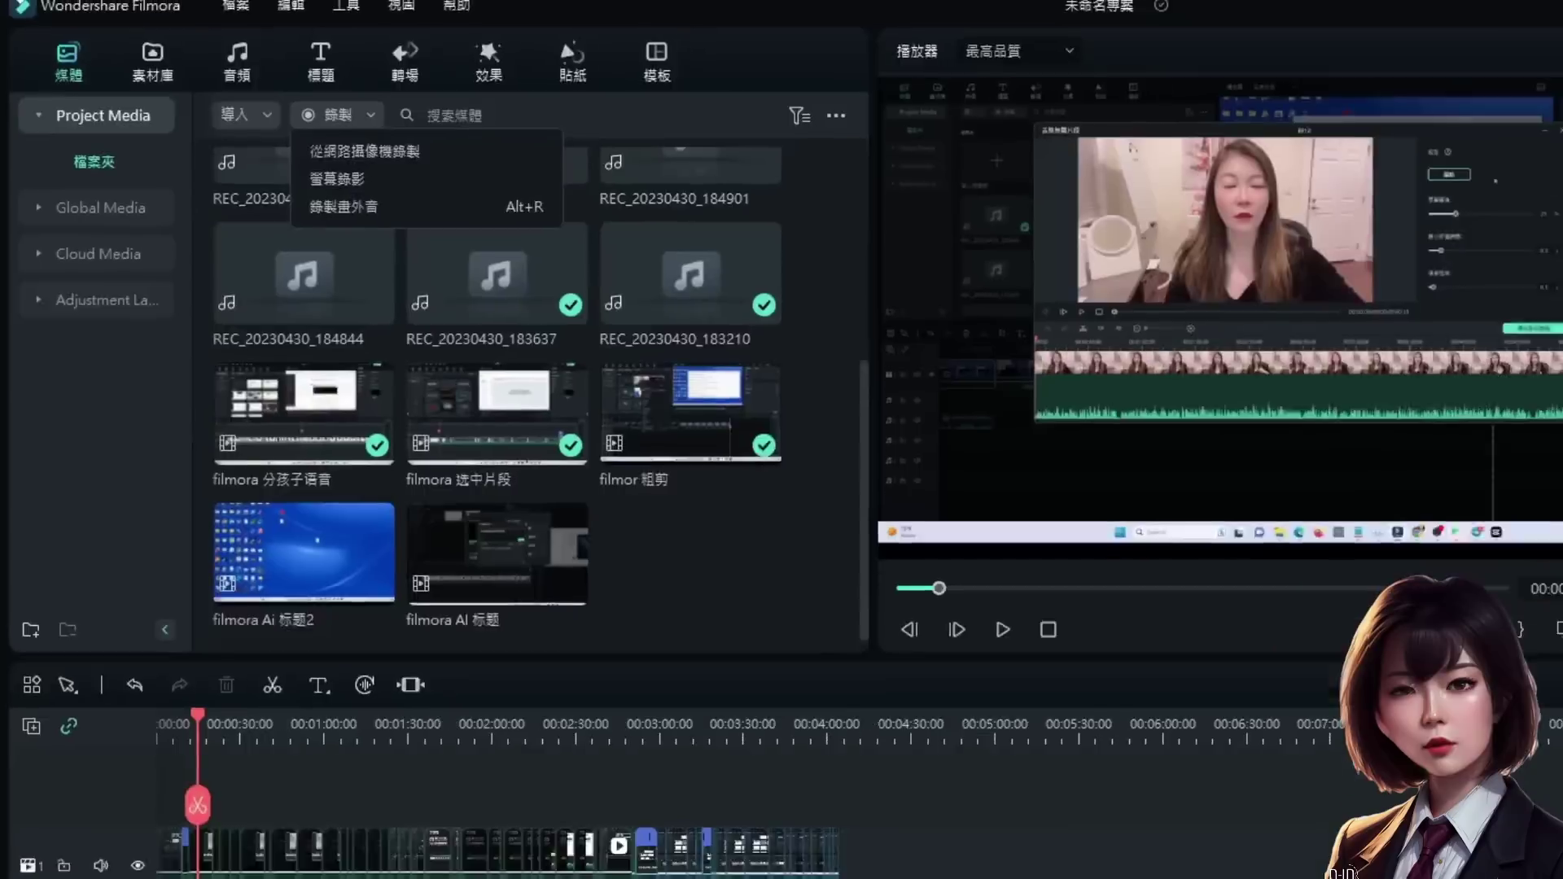
{"action": "left_click", "coordinate": [494, 233]}
{"action": "left_click_drag", "start_coordinate": [844, 324], "coordinate": [885, 456]}
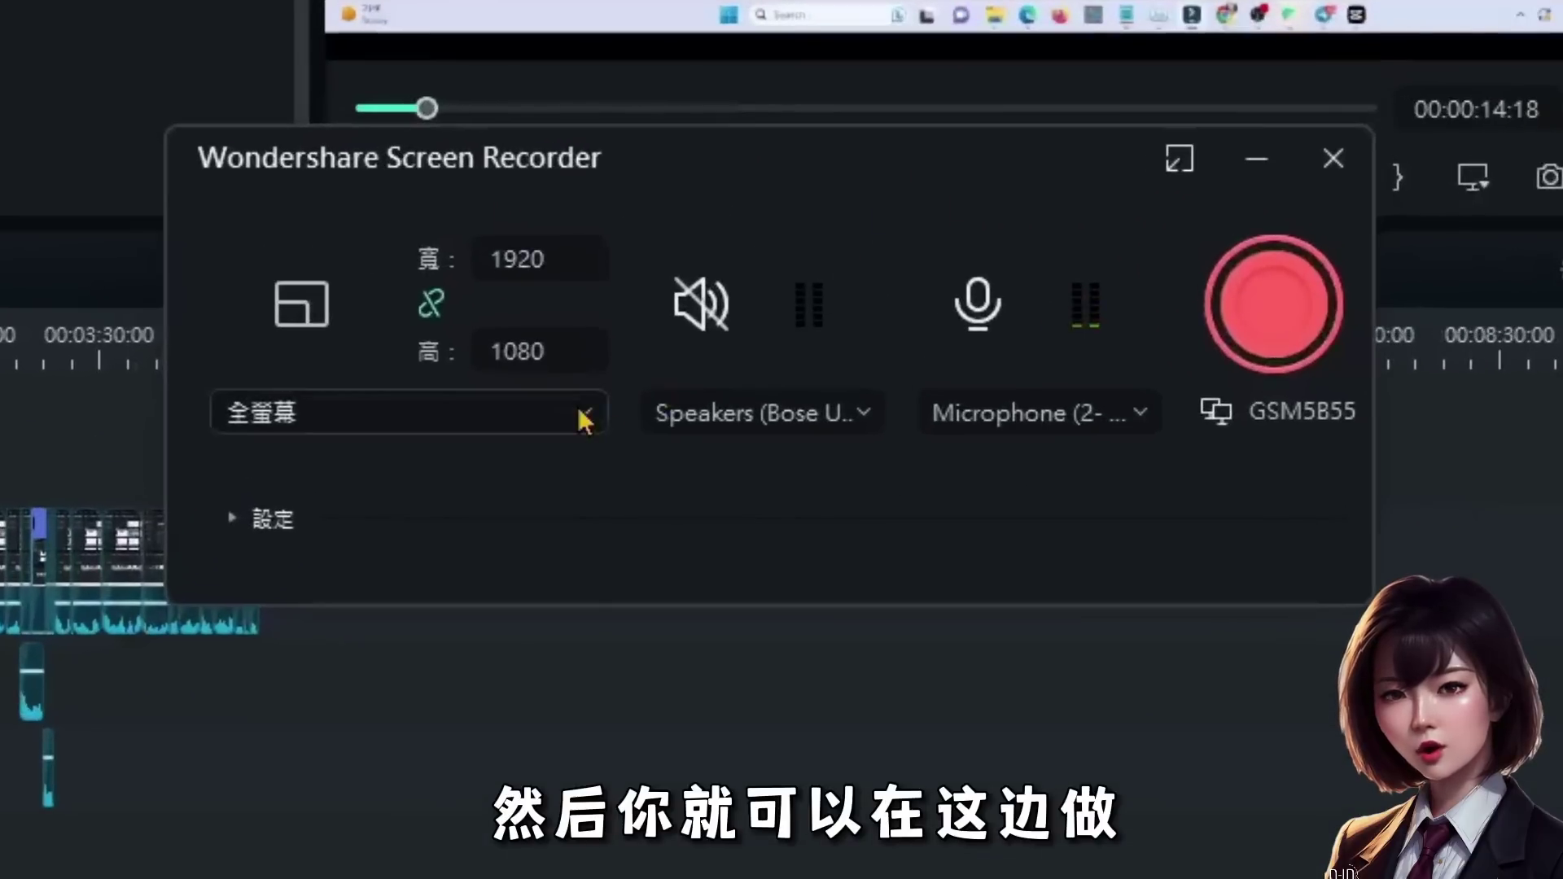
Step: Switch the recording area from full screen to custom and shrink its frame to 296 x 495
{"action": "left_click", "coordinate": [422, 424]}
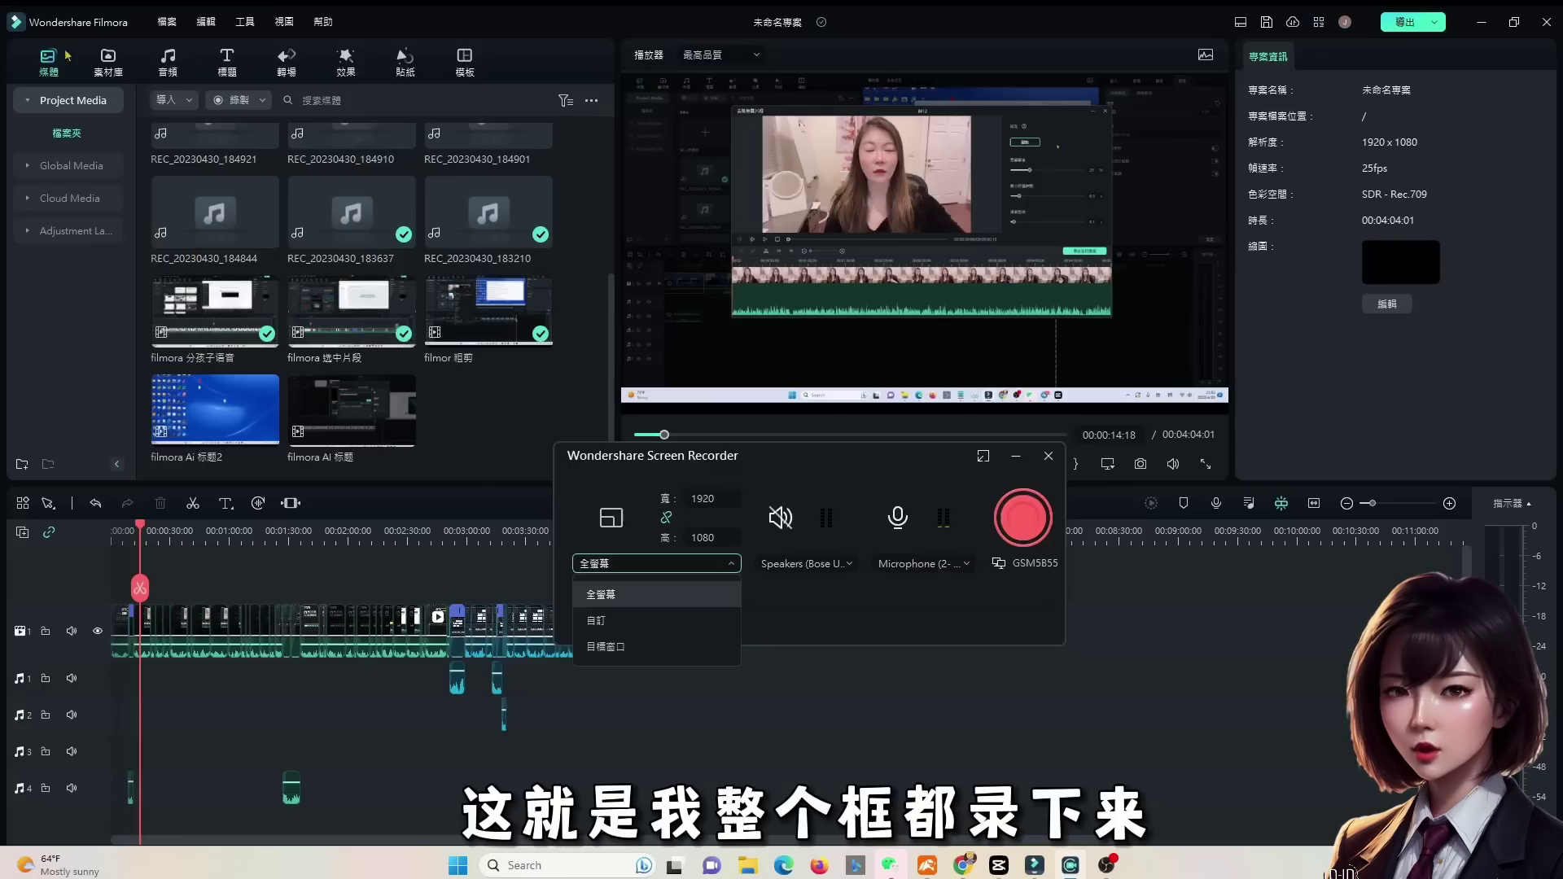
{"action": "left_click", "coordinate": [596, 620]}
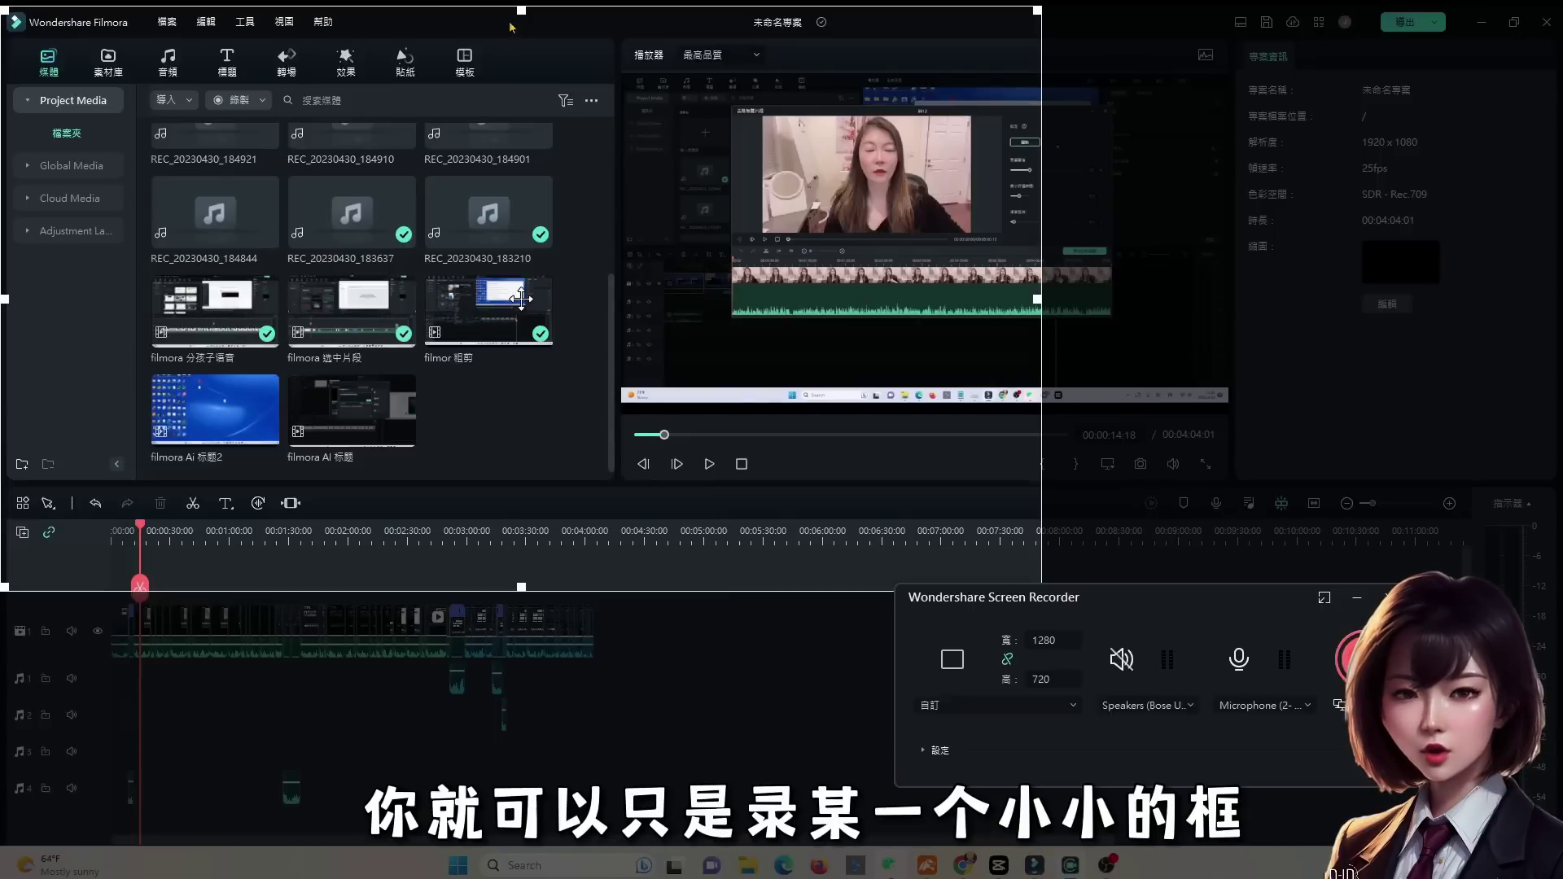
{"action": "left_click_drag", "start_coordinate": [521, 9], "coordinate": [522, 193]}
{"action": "left_click_drag", "start_coordinate": [1038, 393], "coordinate": [472, 393]}
{"action": "left_click_drag", "start_coordinate": [6, 393], "coordinate": [239, 392]}
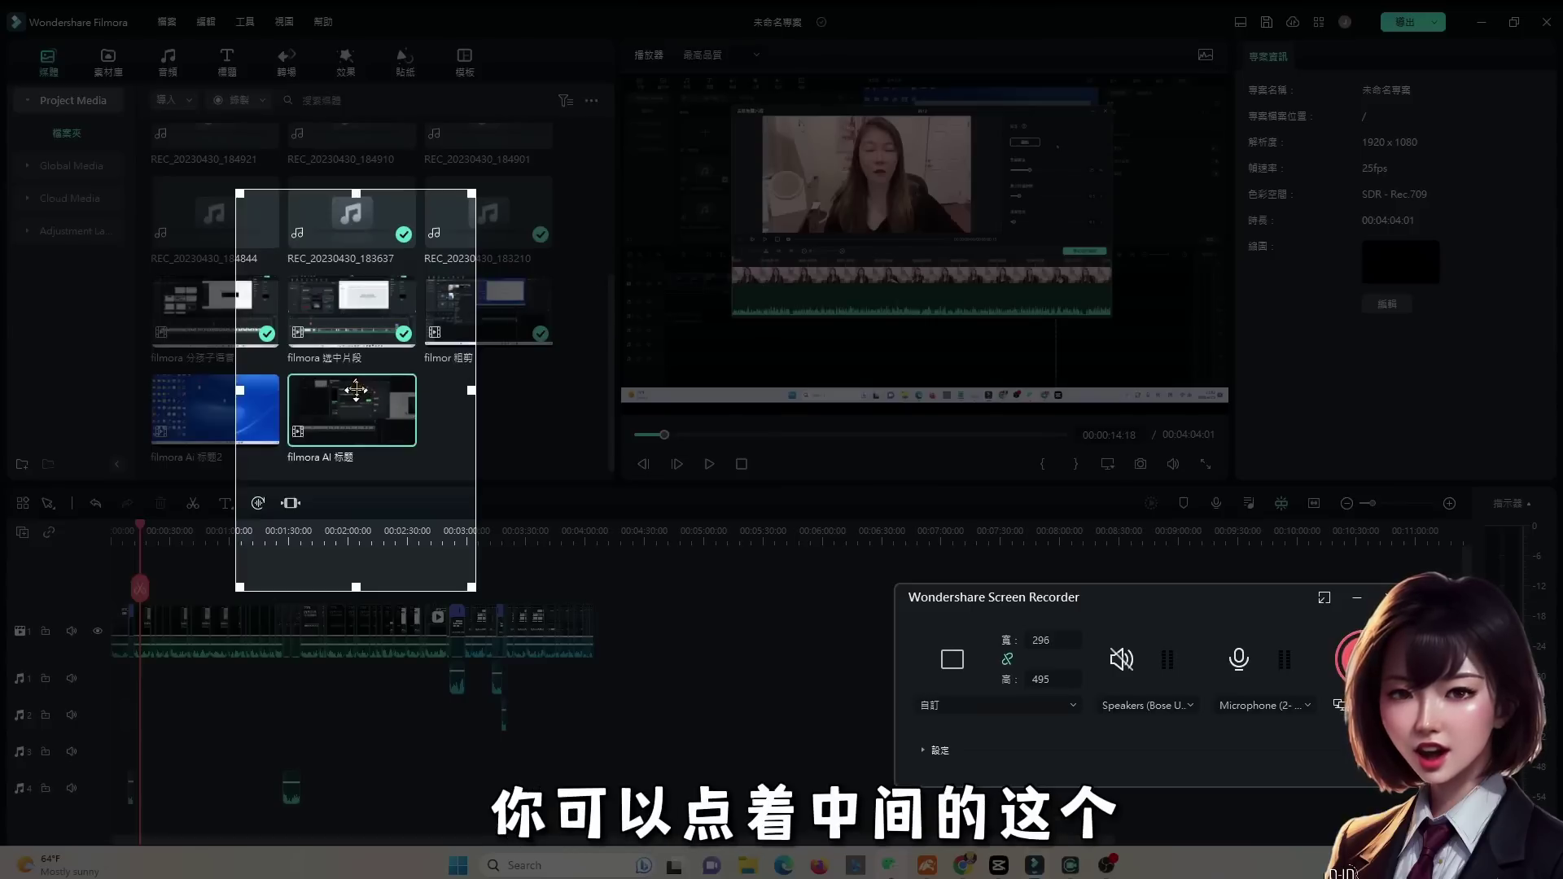
Step: Move the recording frame over the preview player and resize it to 382 x 390
{"action": "left_click_drag", "start_coordinate": [356, 390], "coordinate": [865, 207]}
{"action": "left_click_drag", "start_coordinate": [981, 208], "coordinate": [1055, 210]}
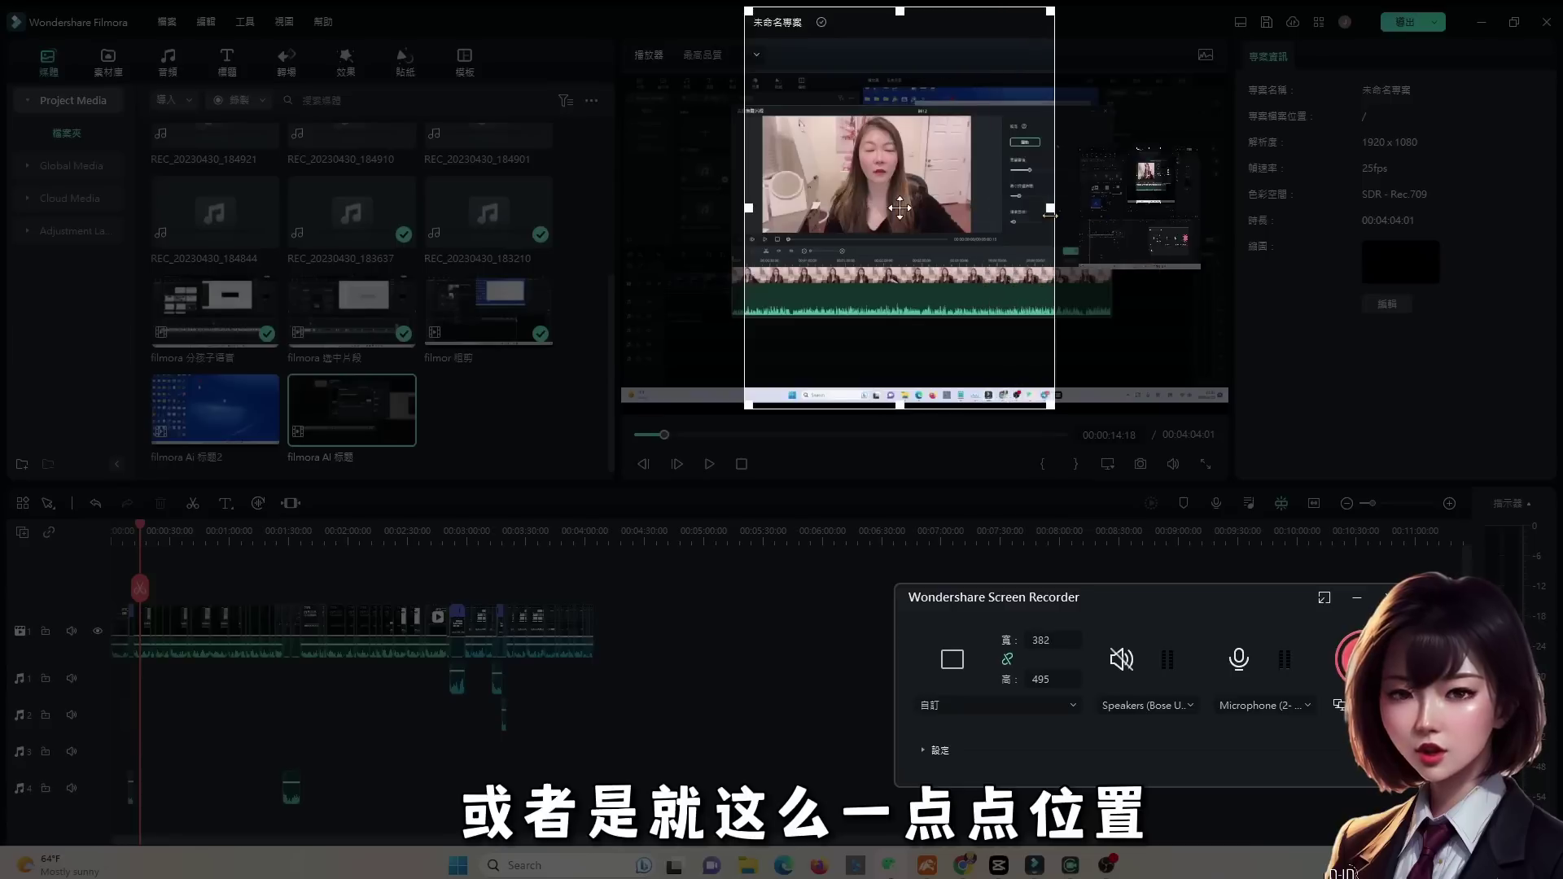
{"action": "left_click_drag", "start_coordinate": [880, 8], "coordinate": [881, 114]}
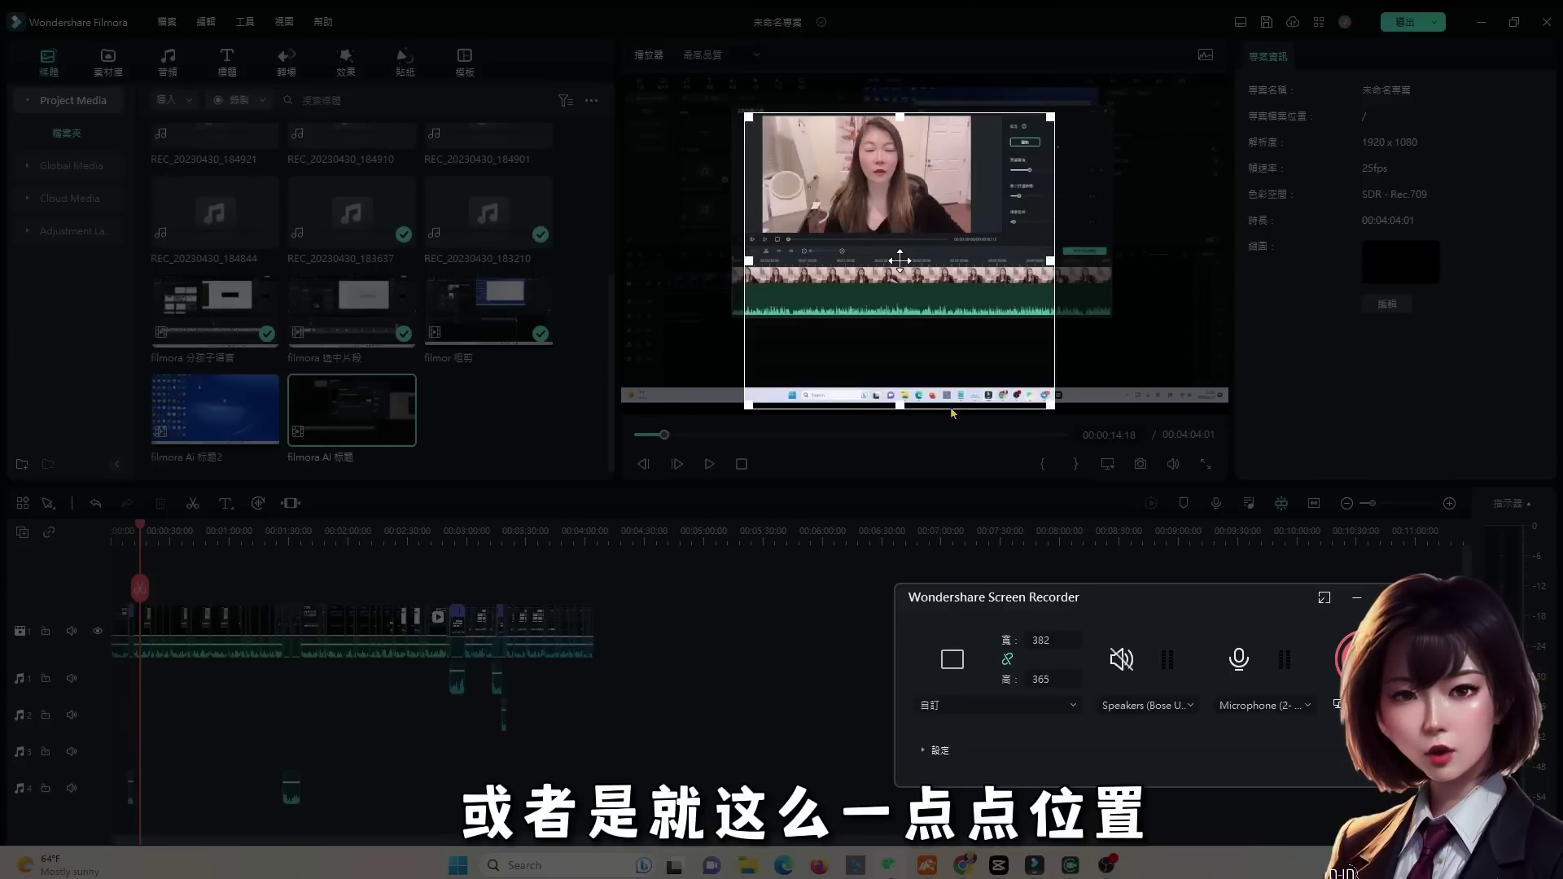
{"action": "left_click_drag", "start_coordinate": [899, 405], "coordinate": [900, 425]}
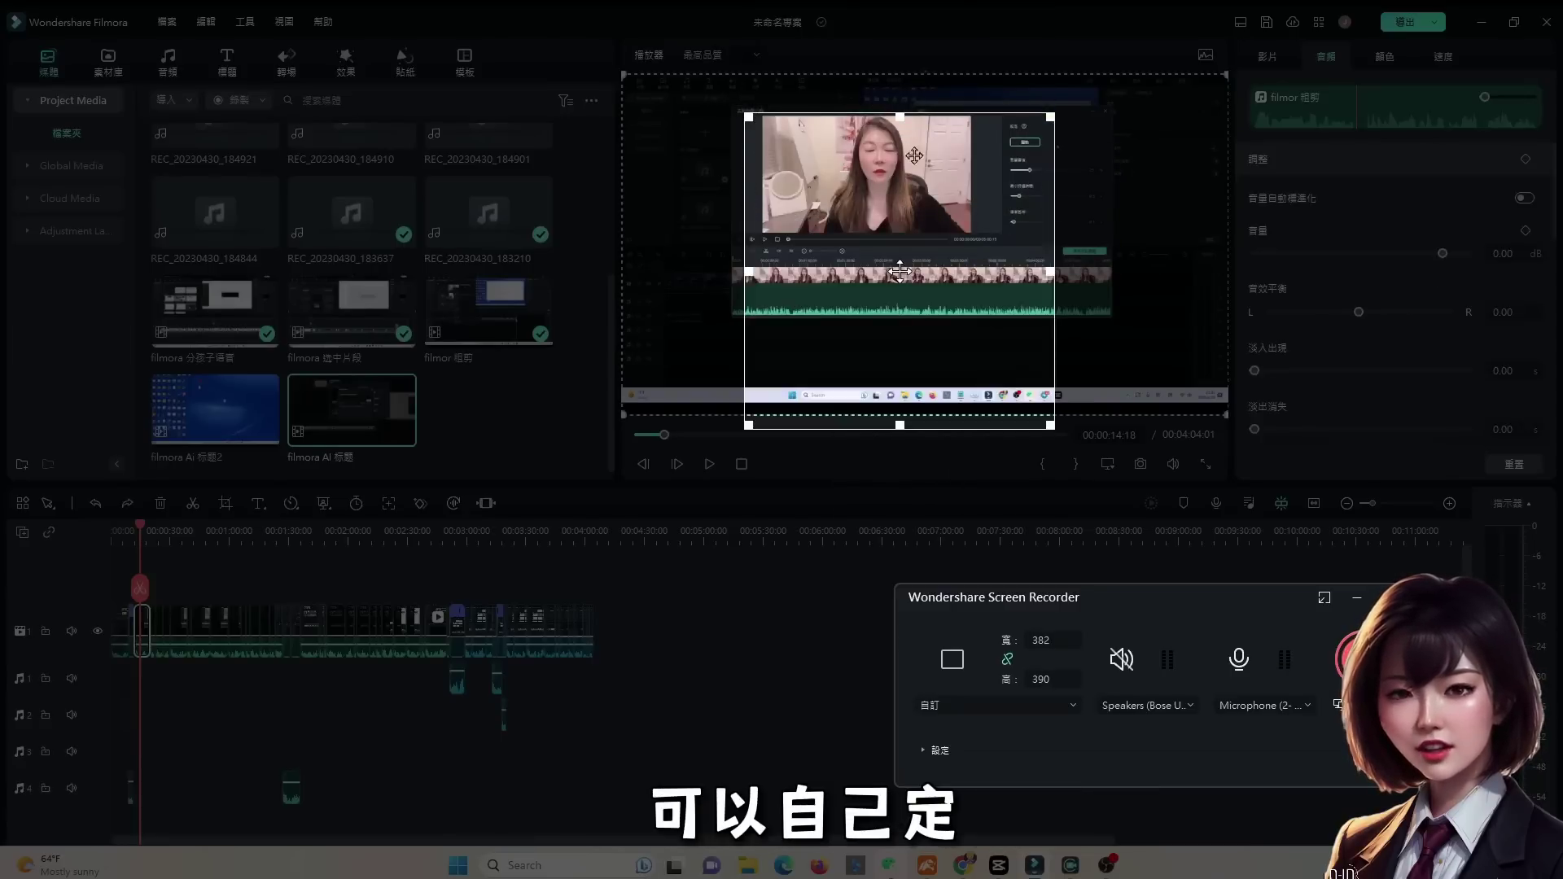
Step: Enlarge the recording frame to 1066 x 497 and reposition it across the media library and the player
{"action": "left_click_drag", "start_coordinate": [899, 120], "coordinate": [900, 18]}
{"action": "left_click_drag", "start_coordinate": [757, 218], "coordinate": [188, 220]}
{"action": "left_click_drag", "start_coordinate": [620, 221], "coordinate": [670, 324]}
Step: Use the target window option to set the recording area to the combined media library and player region, 1502 x 544
{"action": "left_click", "coordinate": [1034, 704]}
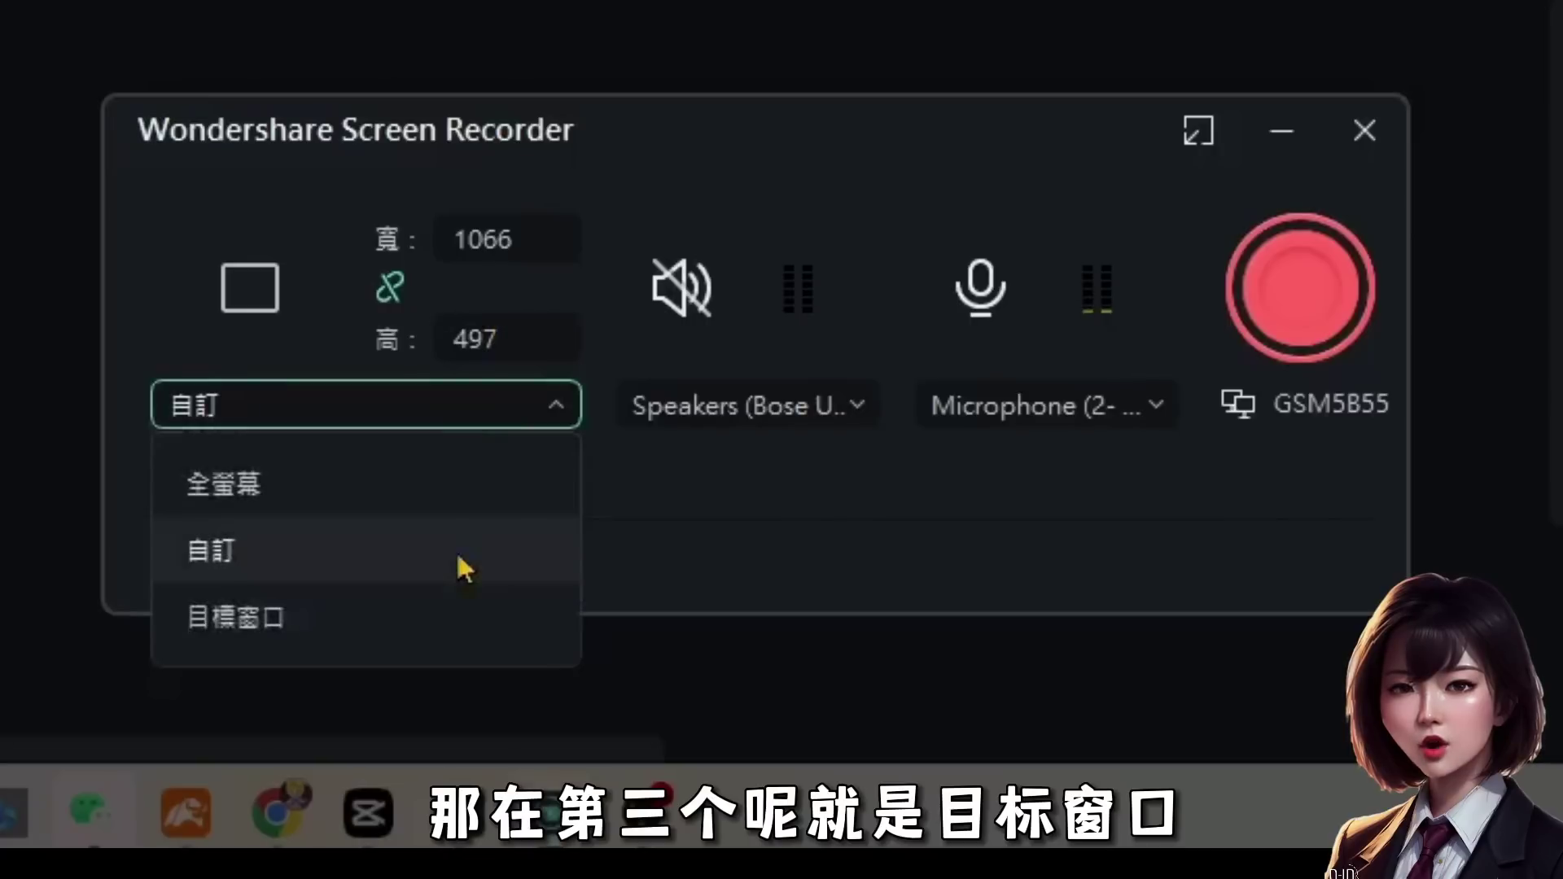
{"action": "left_click", "coordinate": [251, 619]}
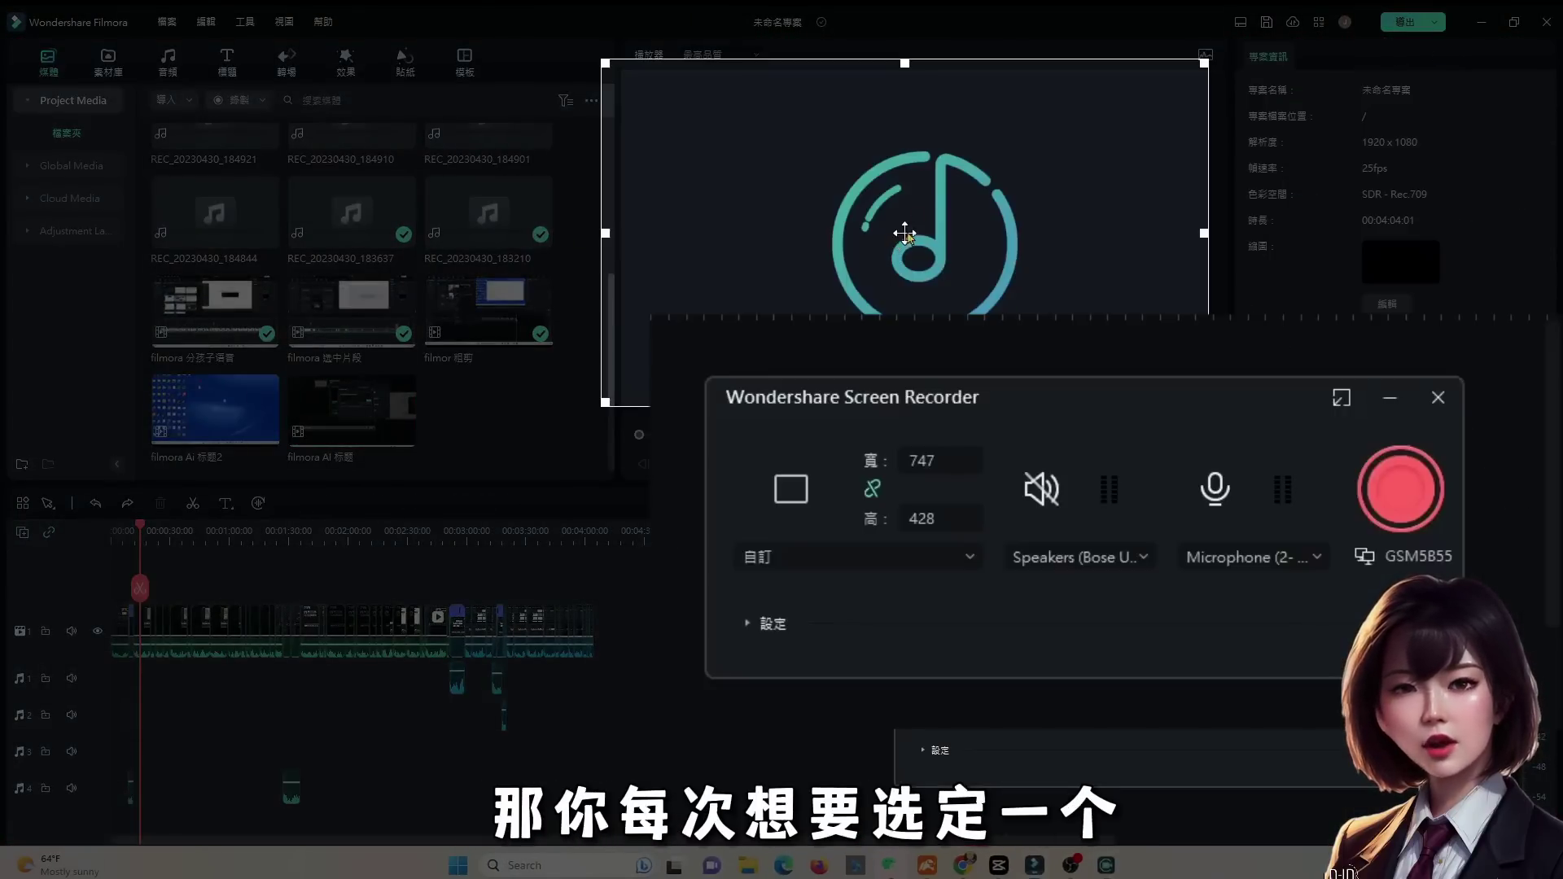
{"action": "left_click", "coordinate": [781, 557]}
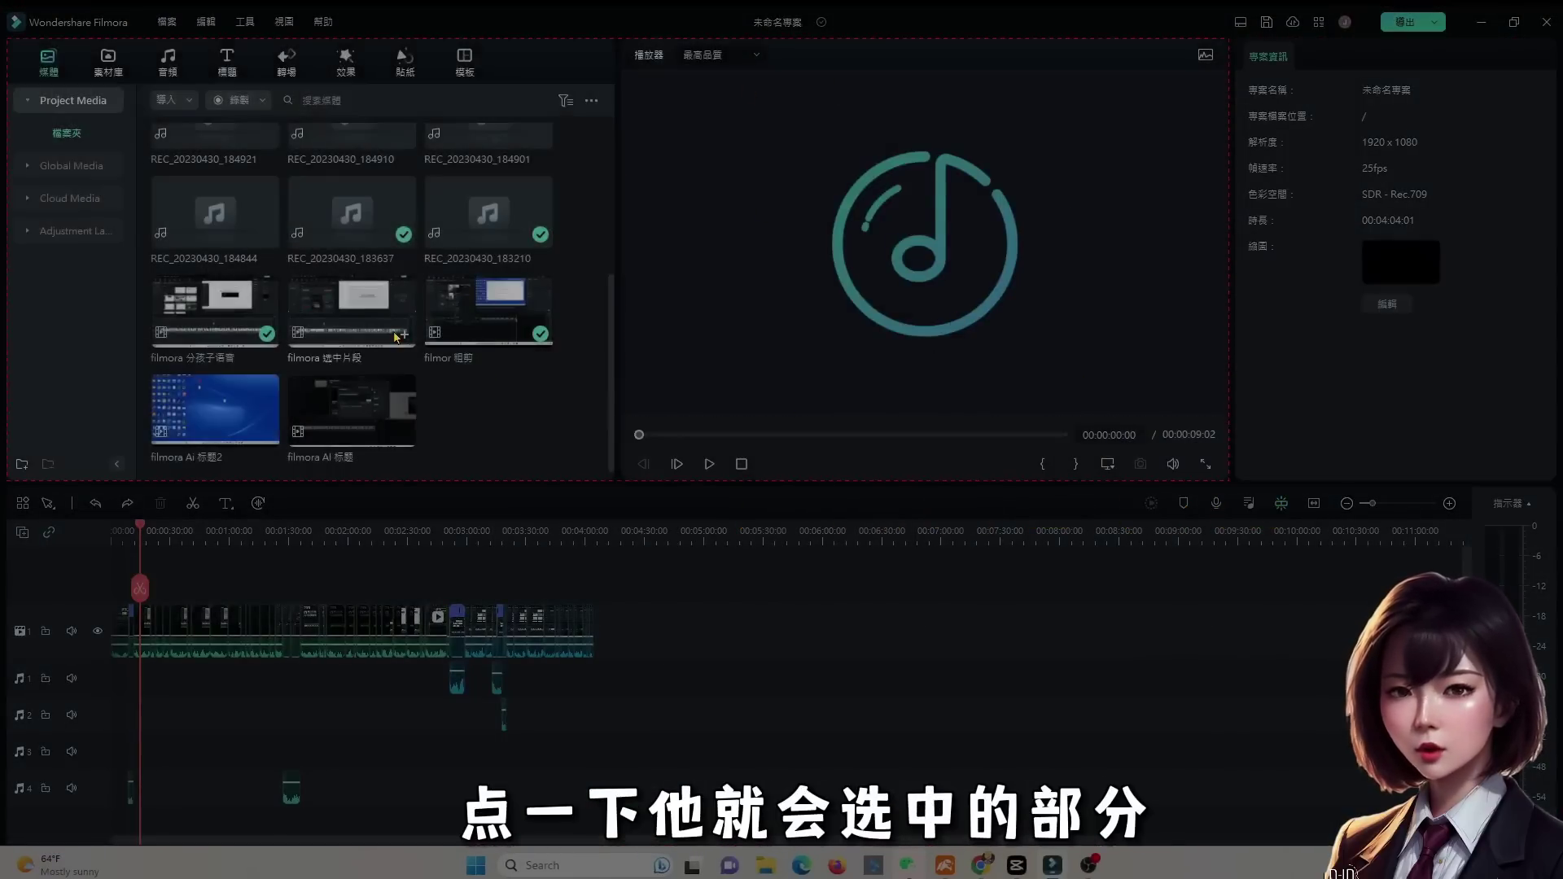
{"action": "left_click", "coordinate": [416, 370]}
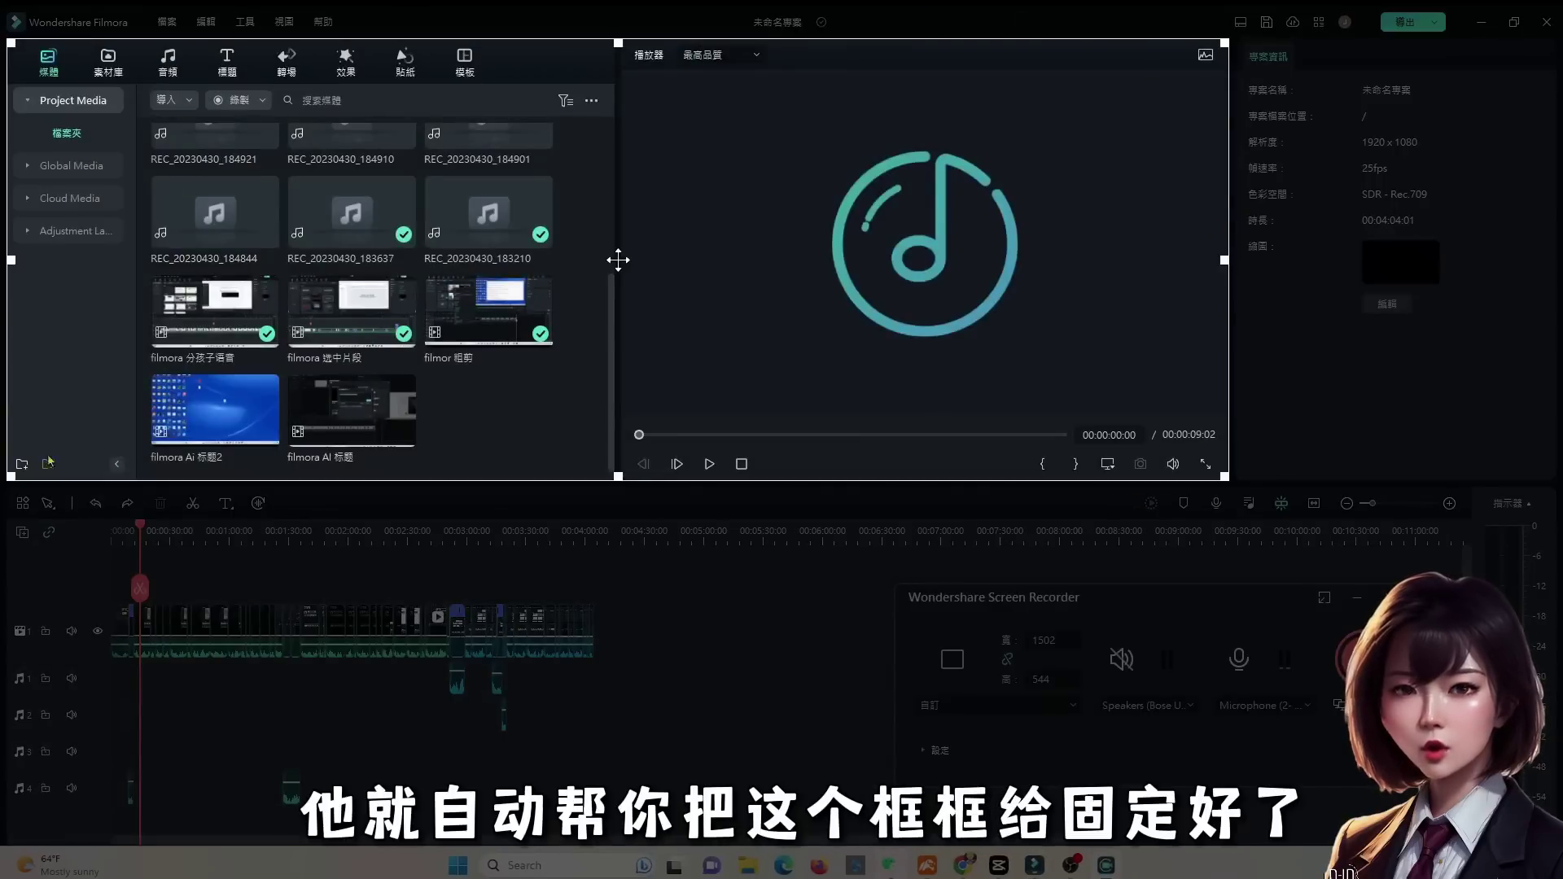
Step: Use the target window option to set the recording area to the full-width upper workspace, 1905 x 544
{"action": "left_click", "coordinate": [954, 707]}
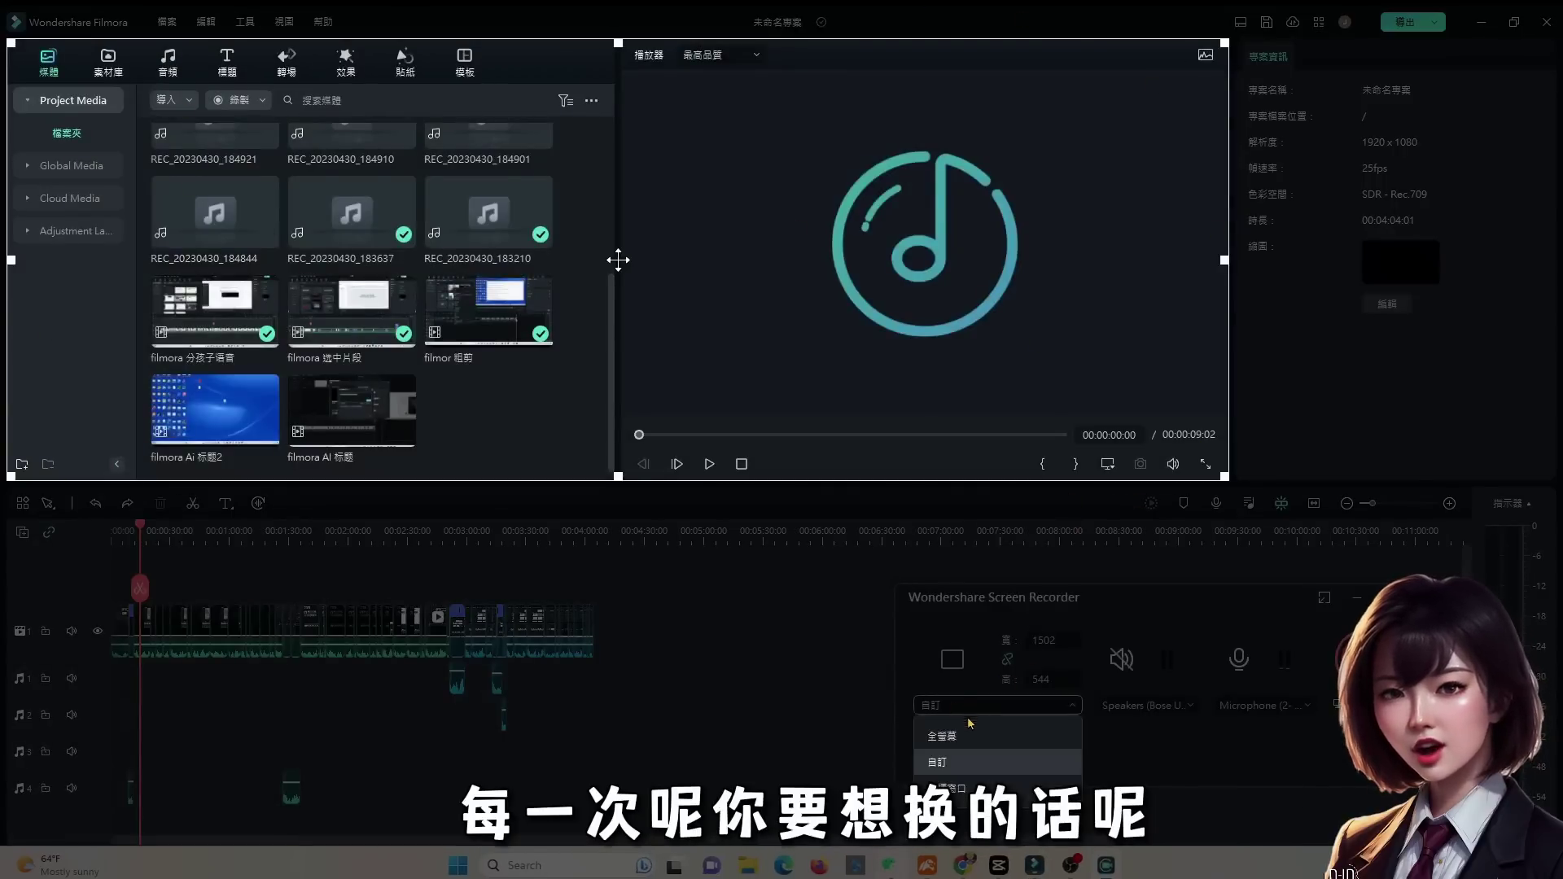
{"action": "left_click", "coordinate": [975, 787]}
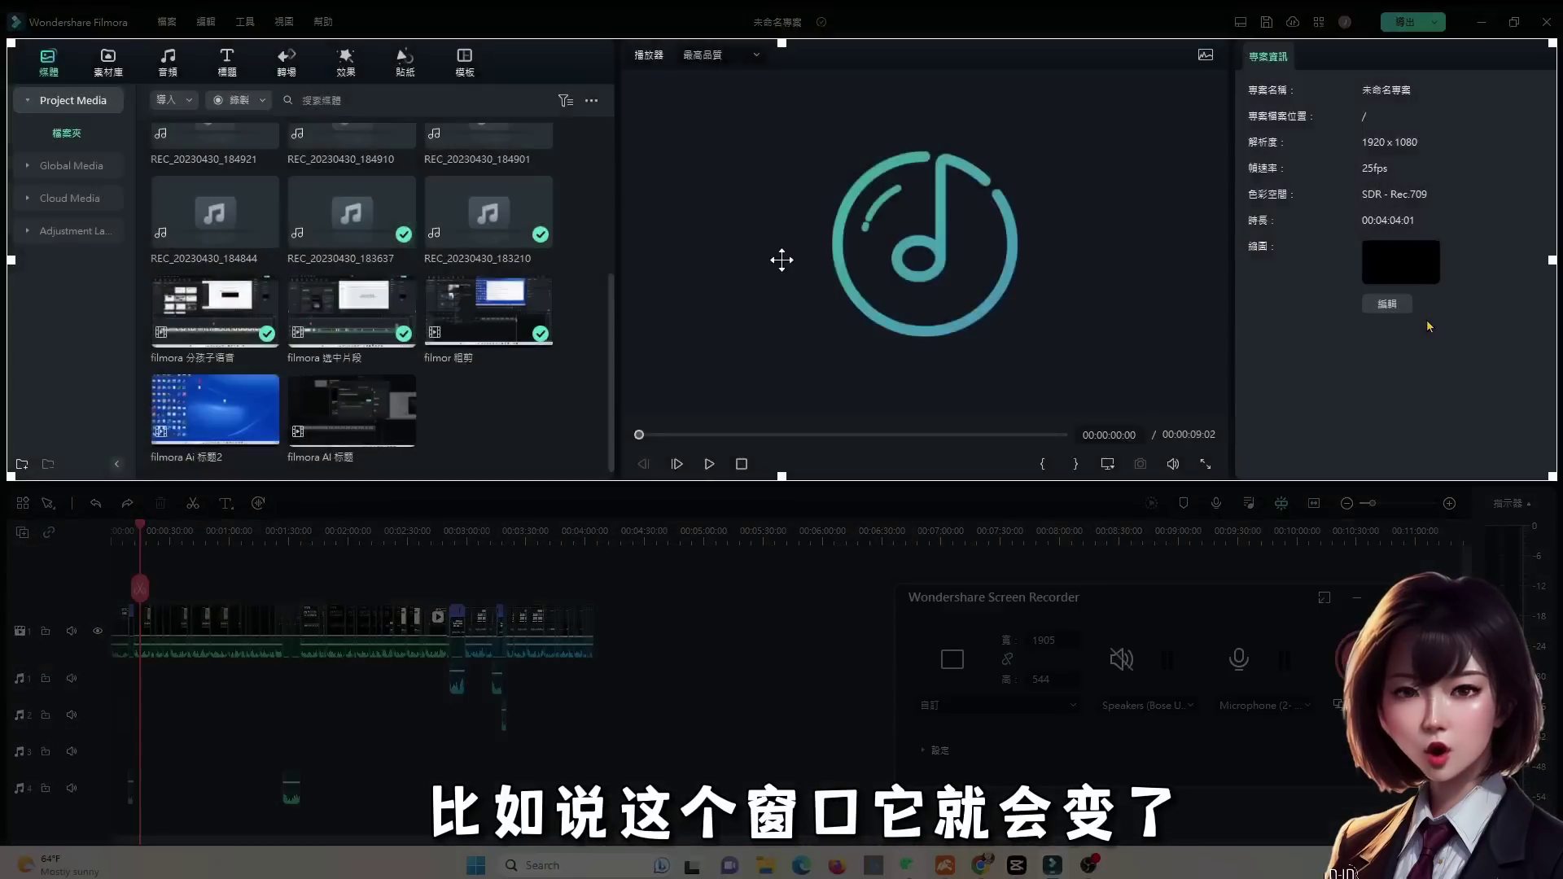
{"action": "left_click", "coordinate": [990, 763]}
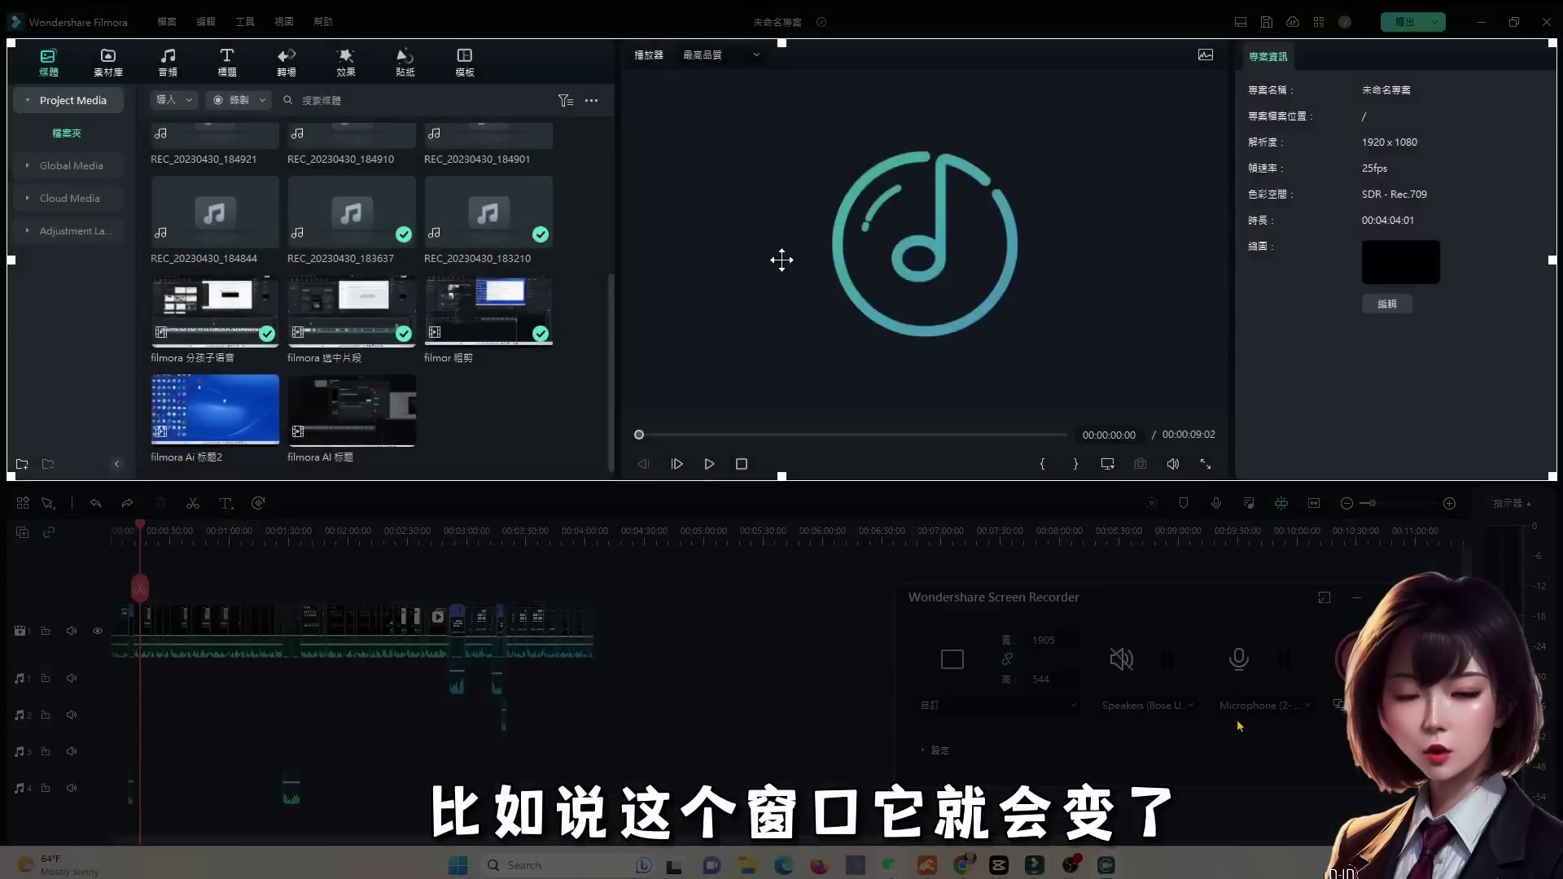
Step: Choose the "Microphone (2-" device as the recorder's audio input and switch the monitor to record
{"action": "left_click", "coordinate": [1073, 482]}
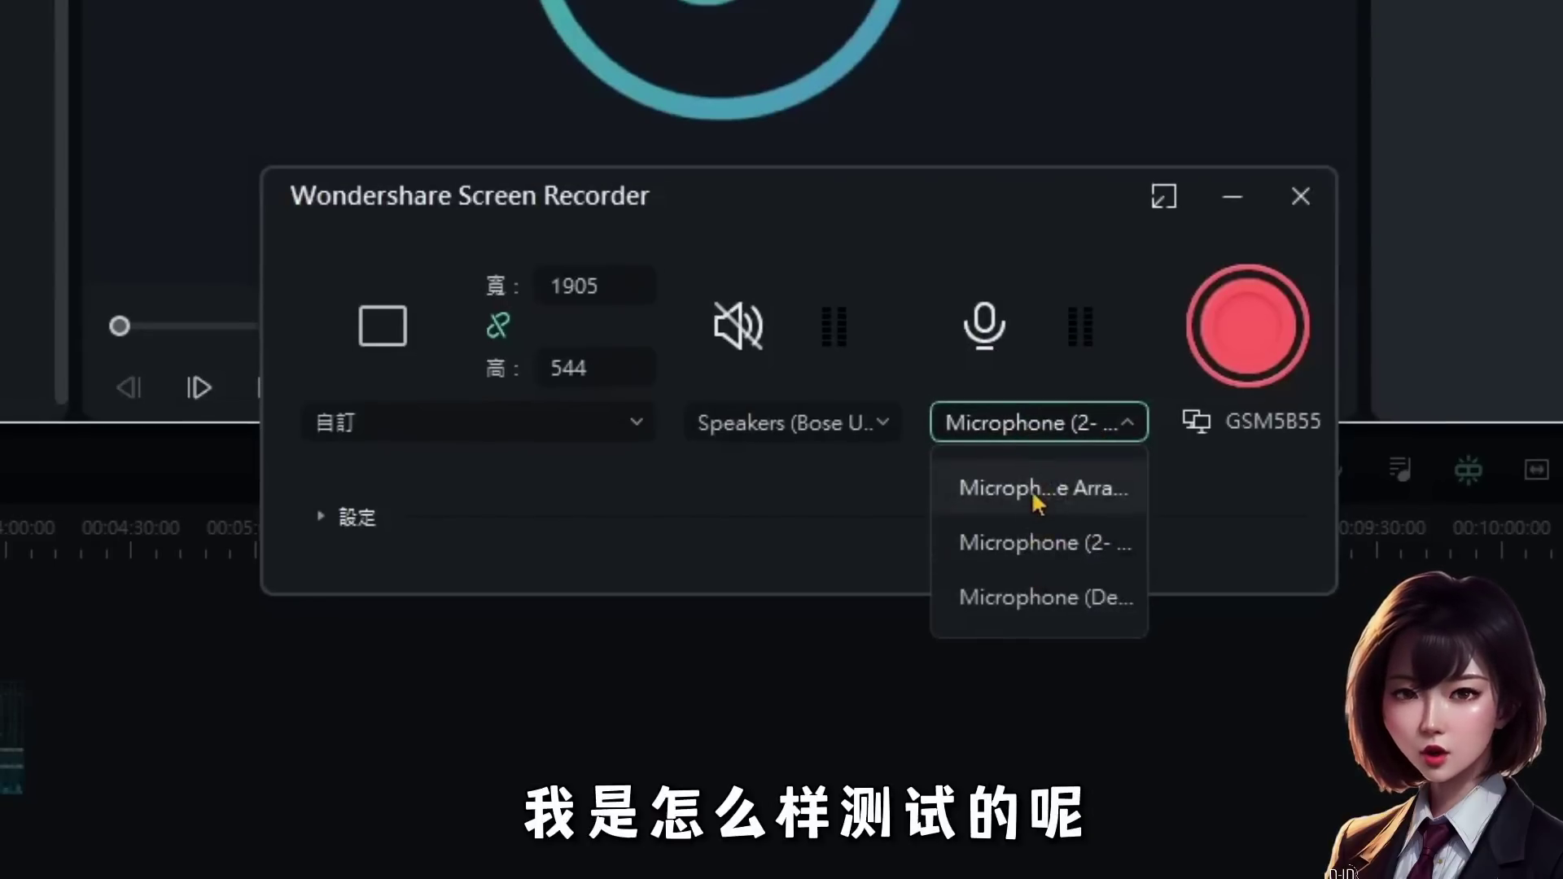
{"action": "left_click", "coordinate": [1018, 552]}
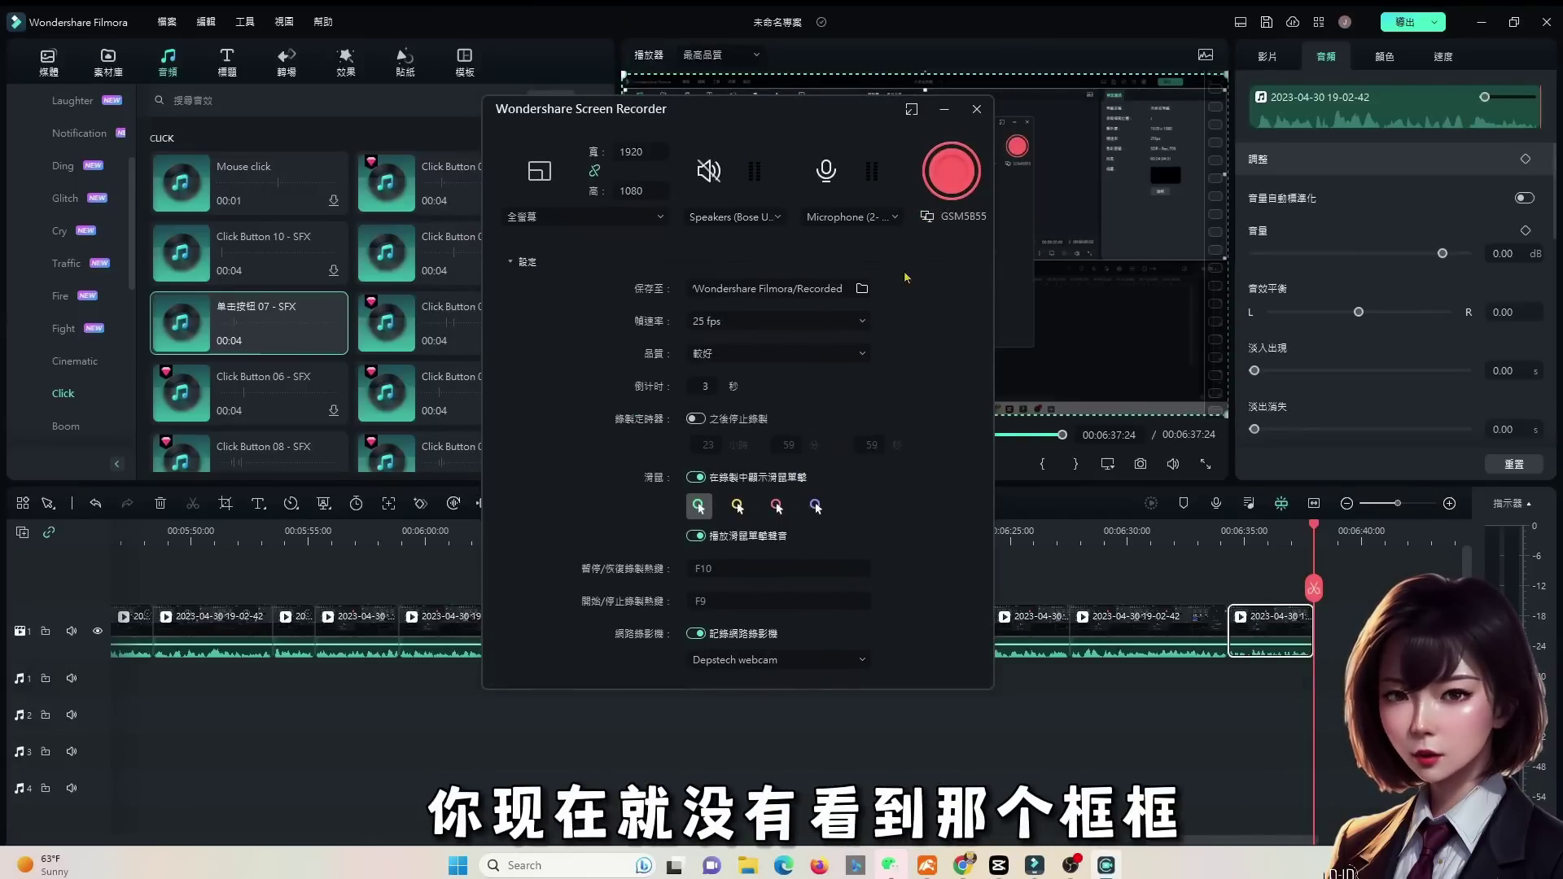
{"action": "left_click", "coordinate": [928, 218]}
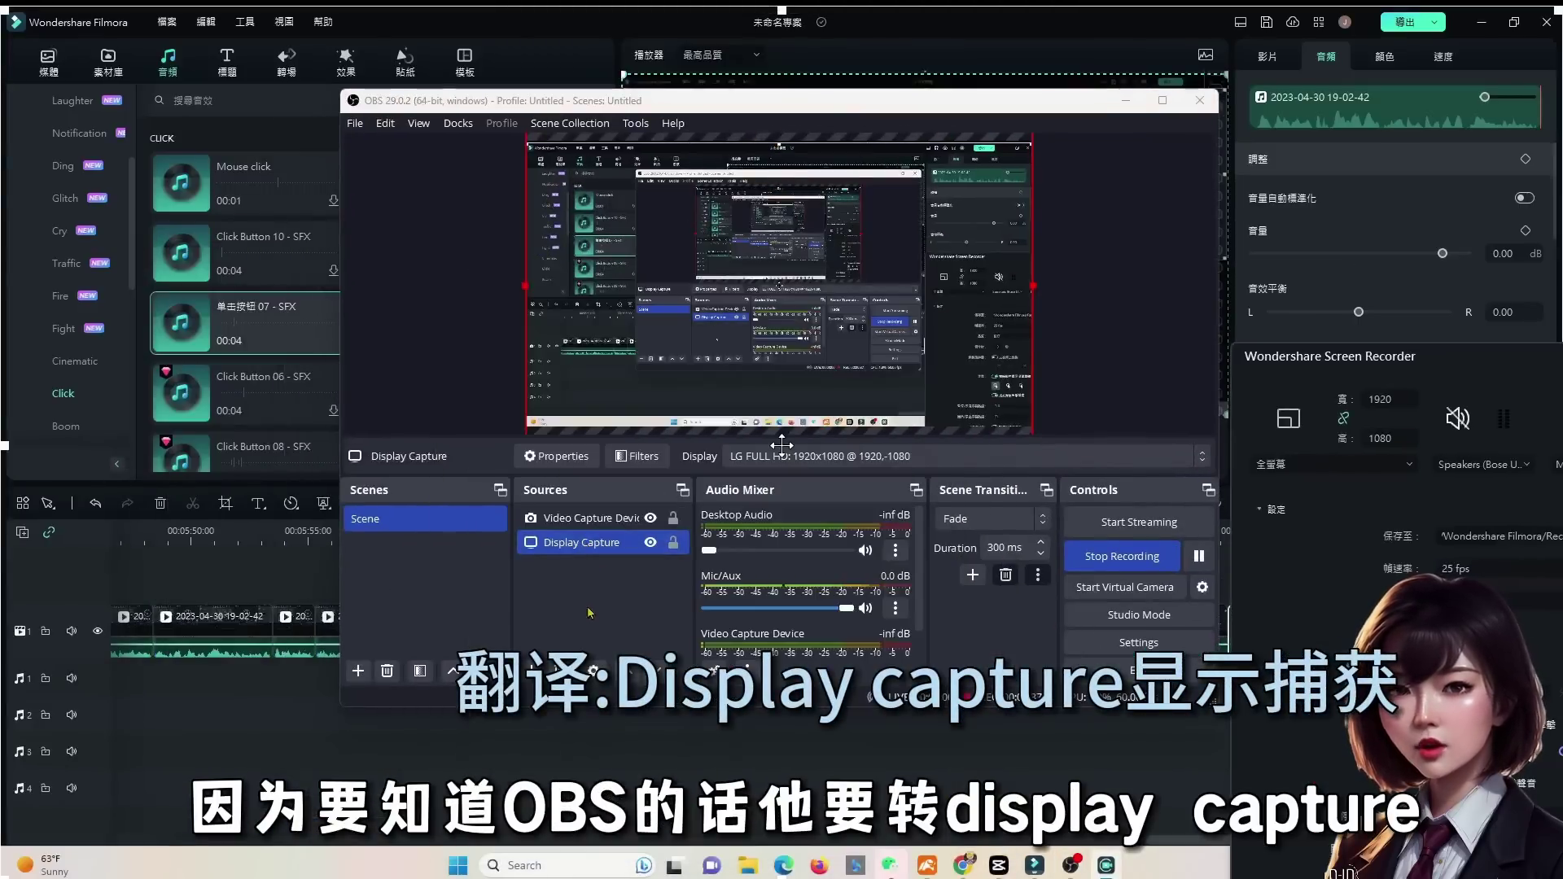
Step: Examine the monitor choices in the properties of the Display Capture source in OBS, close them and move the OBS window aside
{"action": "double_click", "coordinate": [615, 542]}
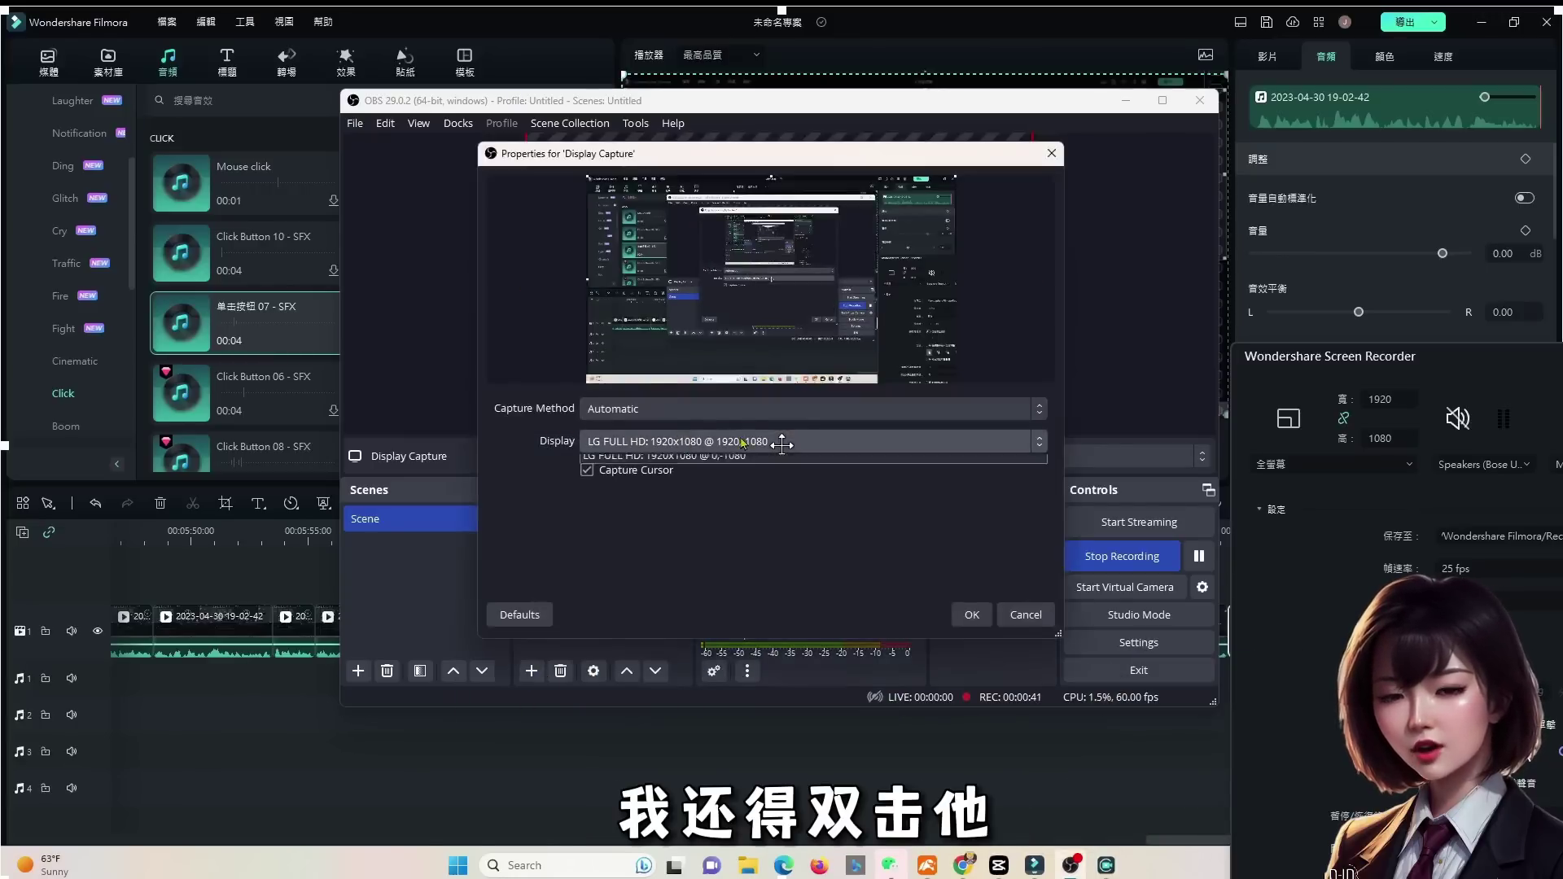
{"action": "left_click", "coordinate": [742, 444]}
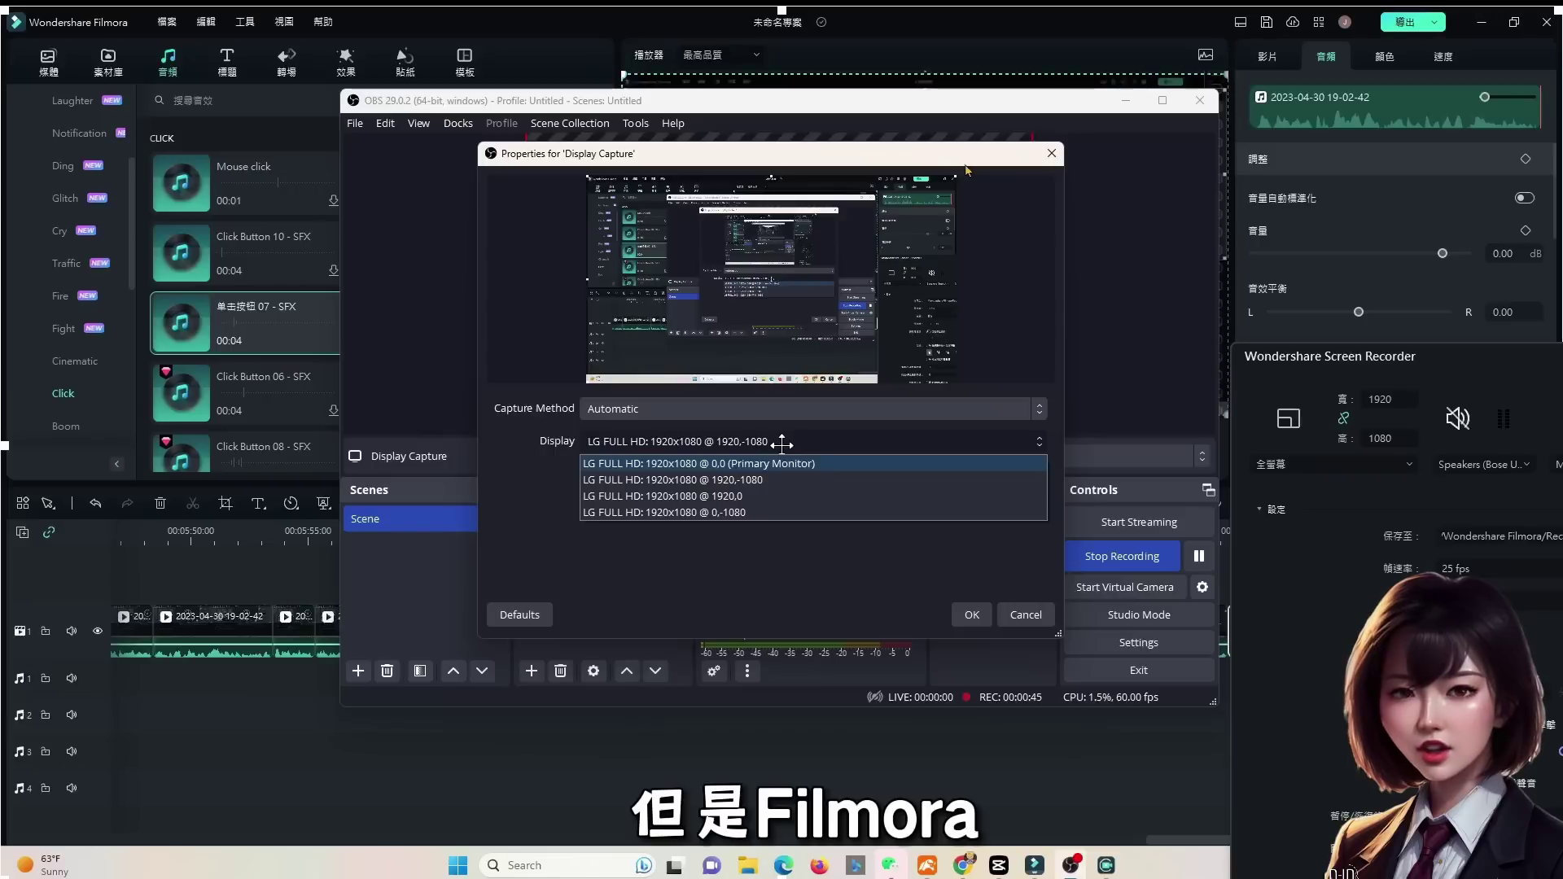
{"action": "left_click", "coordinate": [782, 444]}
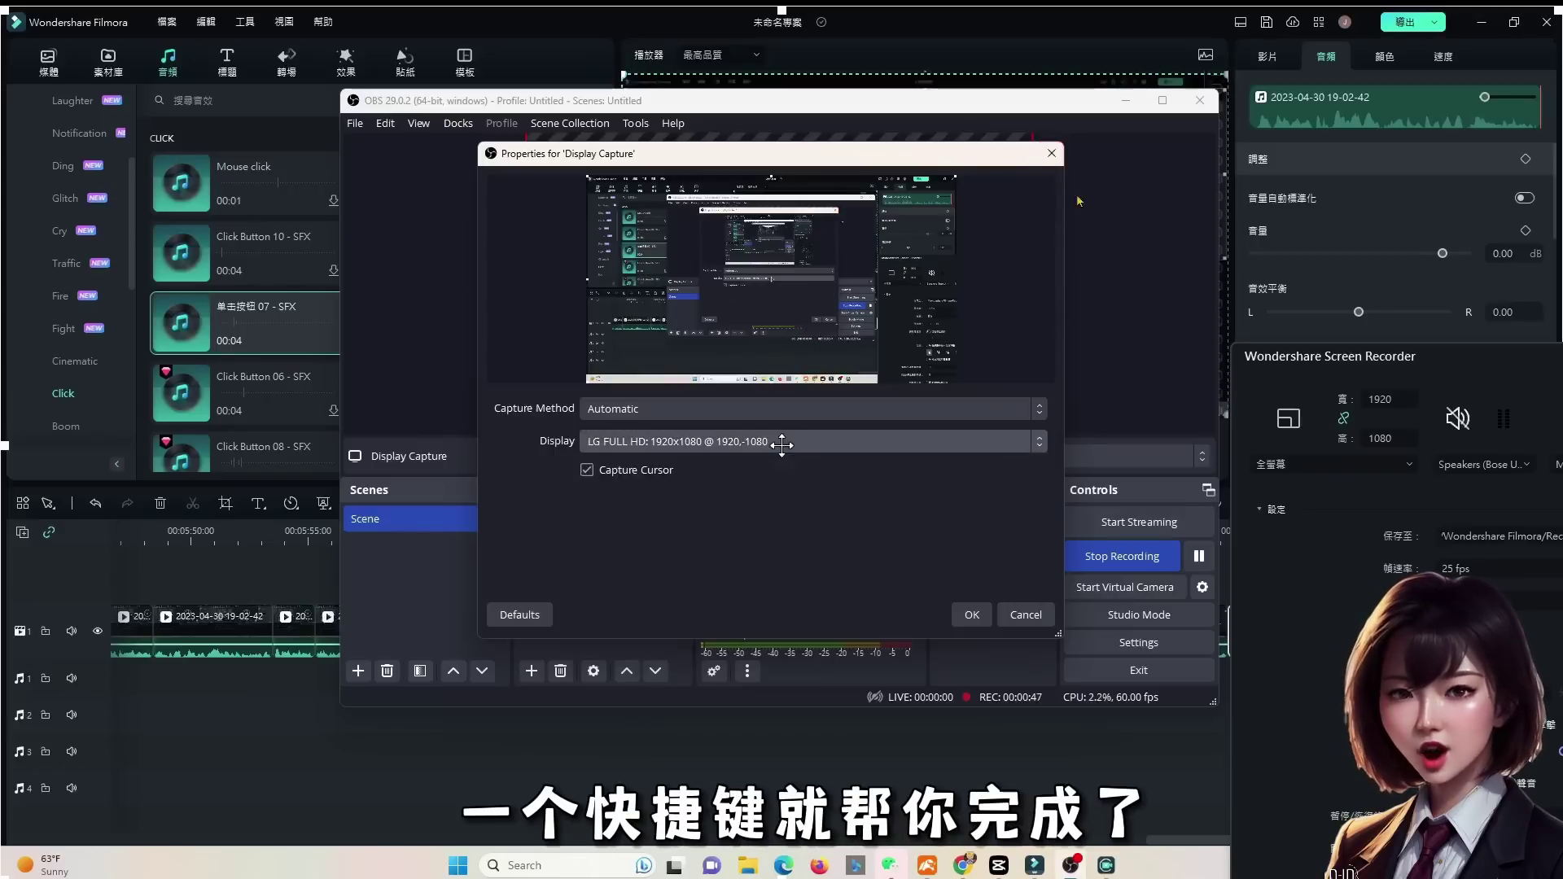
{"action": "left_click", "coordinate": [1050, 154]}
{"action": "left_click_drag", "start_coordinate": [897, 100], "coordinate": [0, 244]}
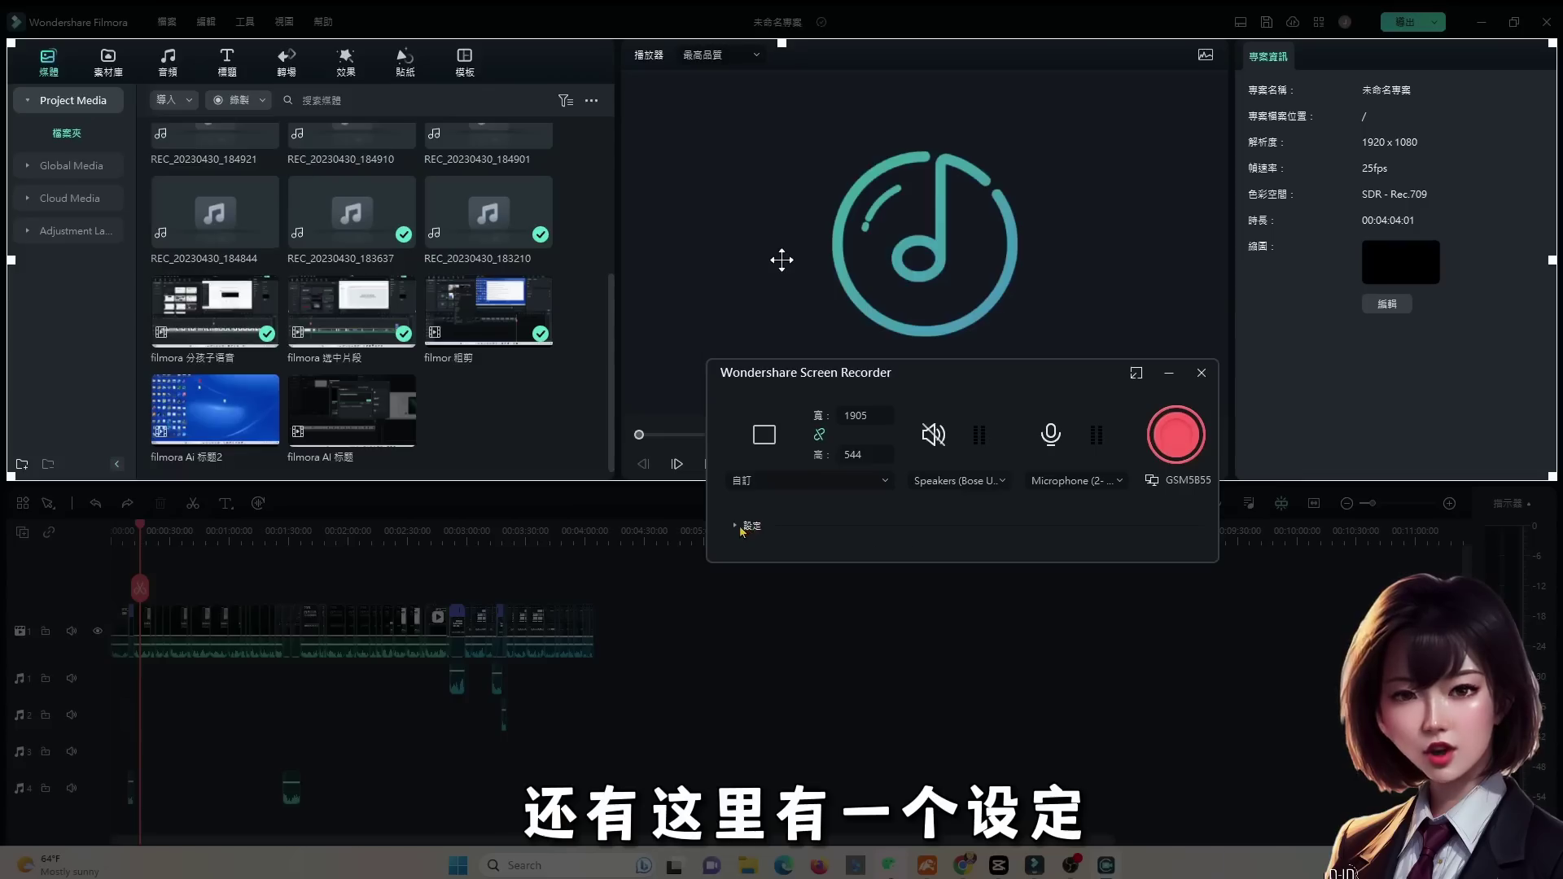
Step: Expand the screen recorder settings, keep the recording quality at 較好 and enable webcam recording
{"action": "left_click", "coordinate": [744, 526]}
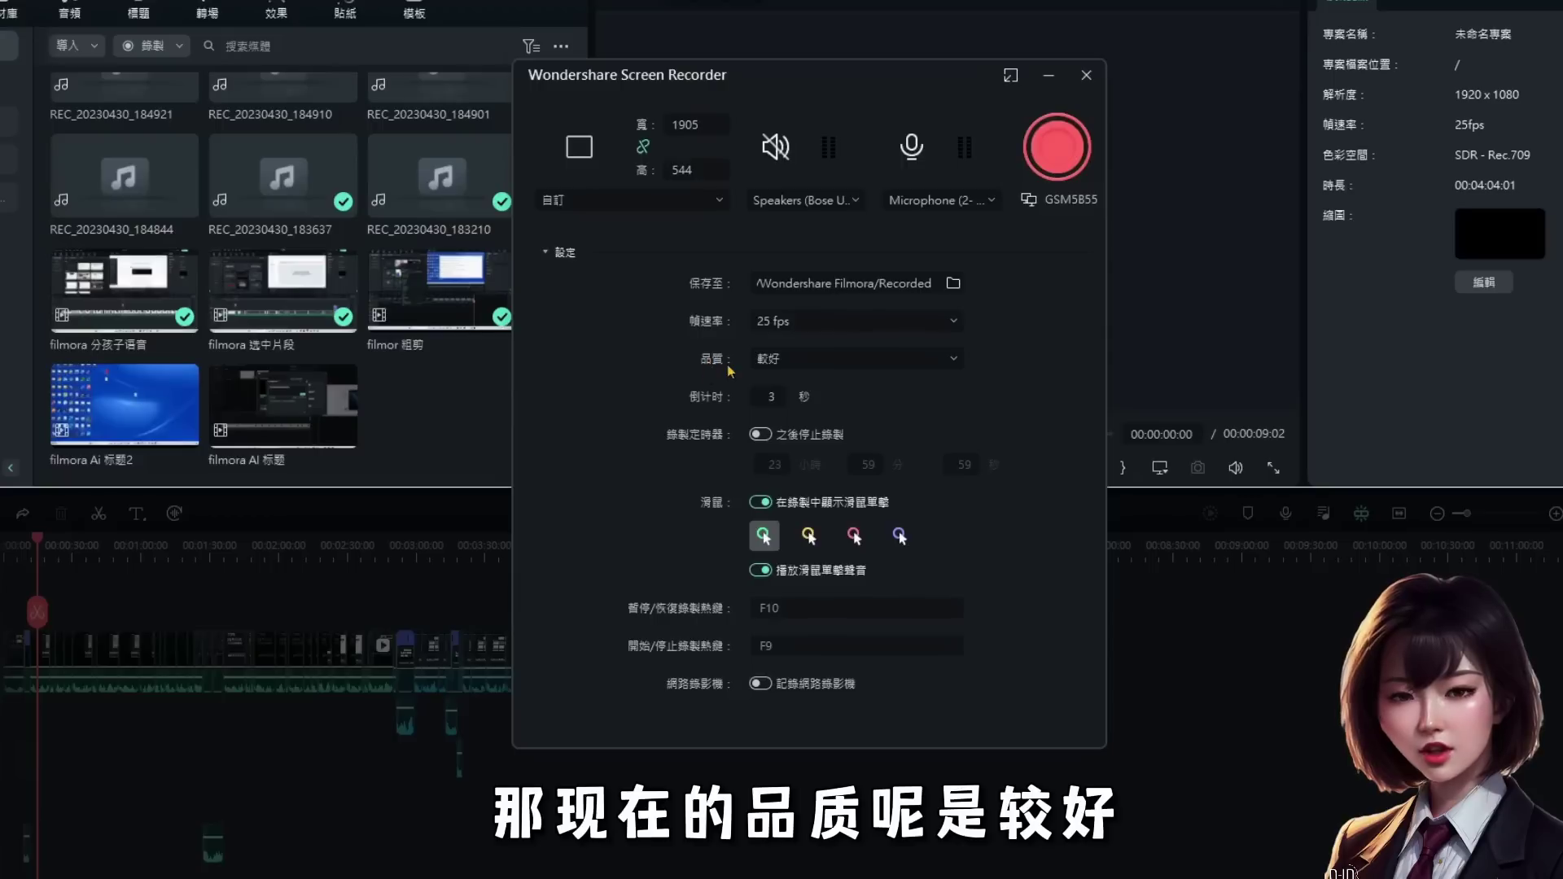
{"action": "left_click", "coordinate": [884, 362]}
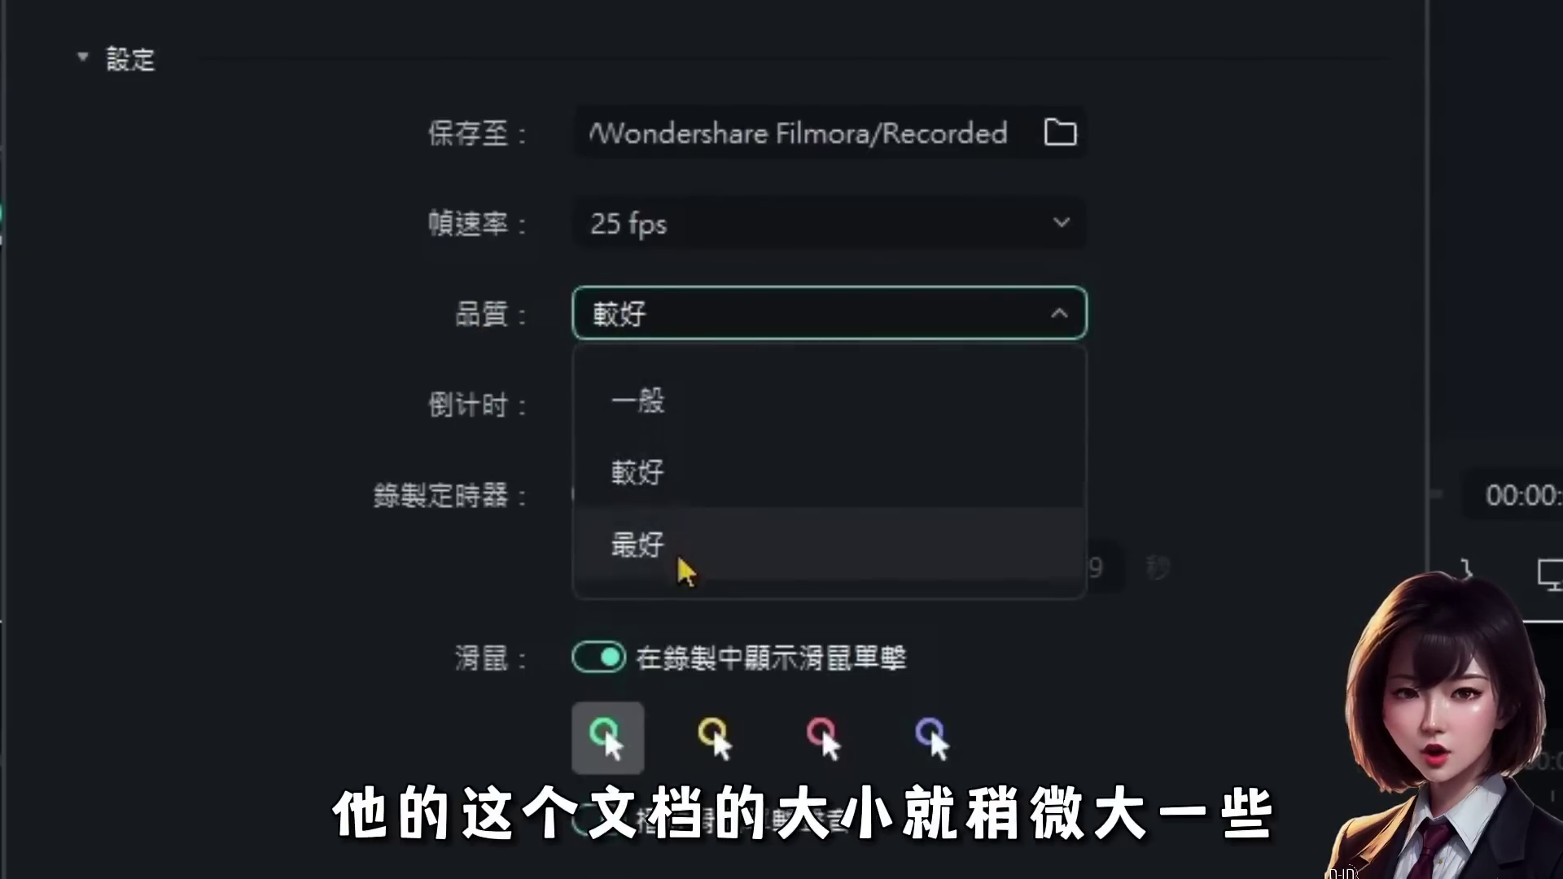
{"action": "left_click", "coordinate": [631, 489]}
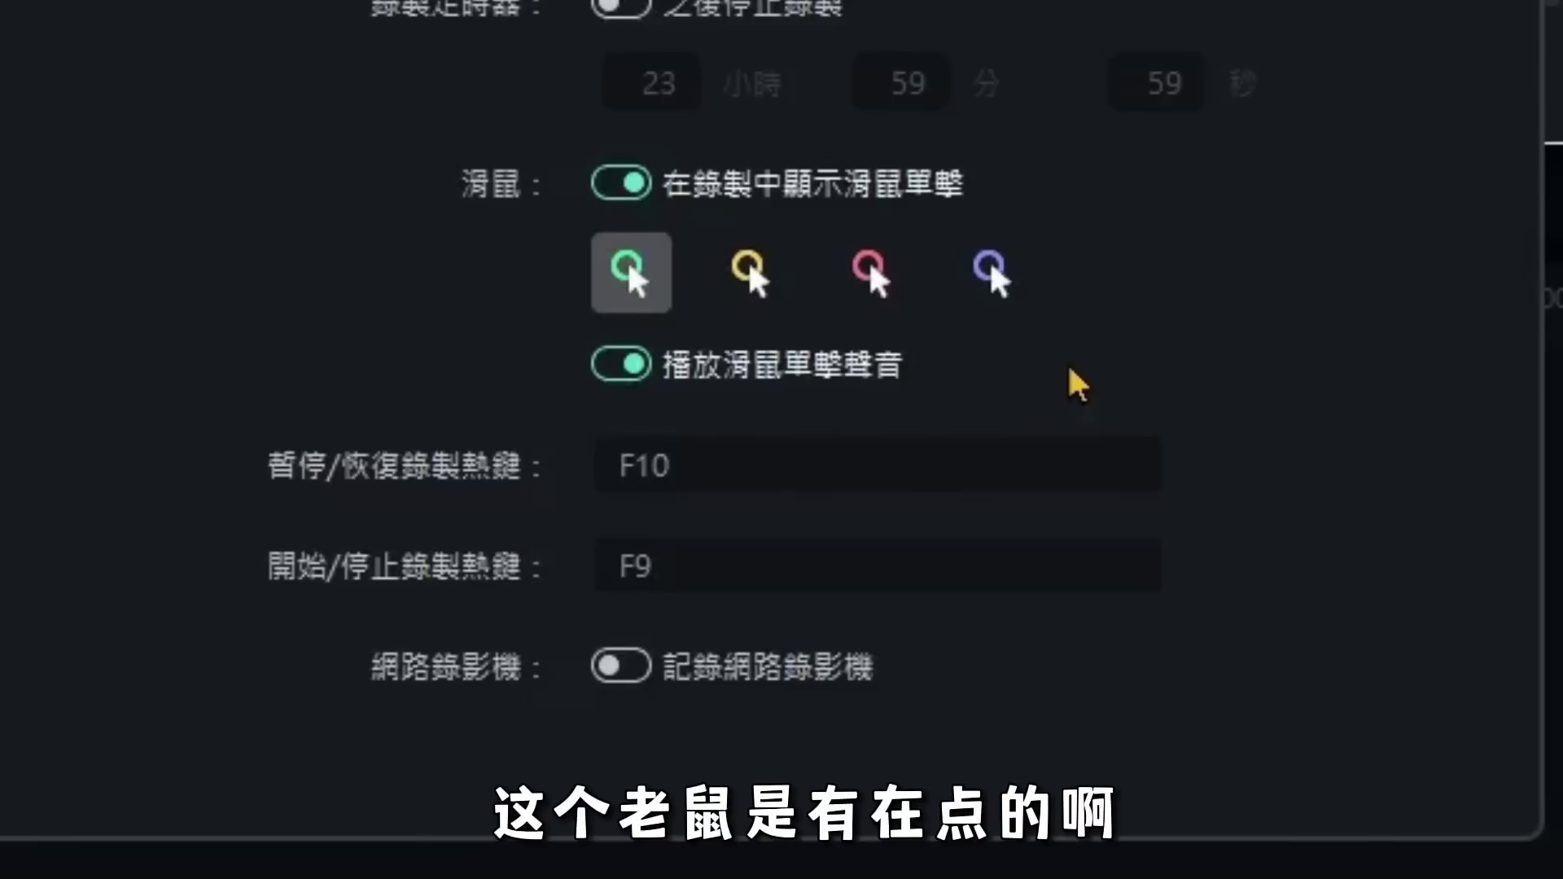
{"action": "left_click", "coordinate": [621, 666]}
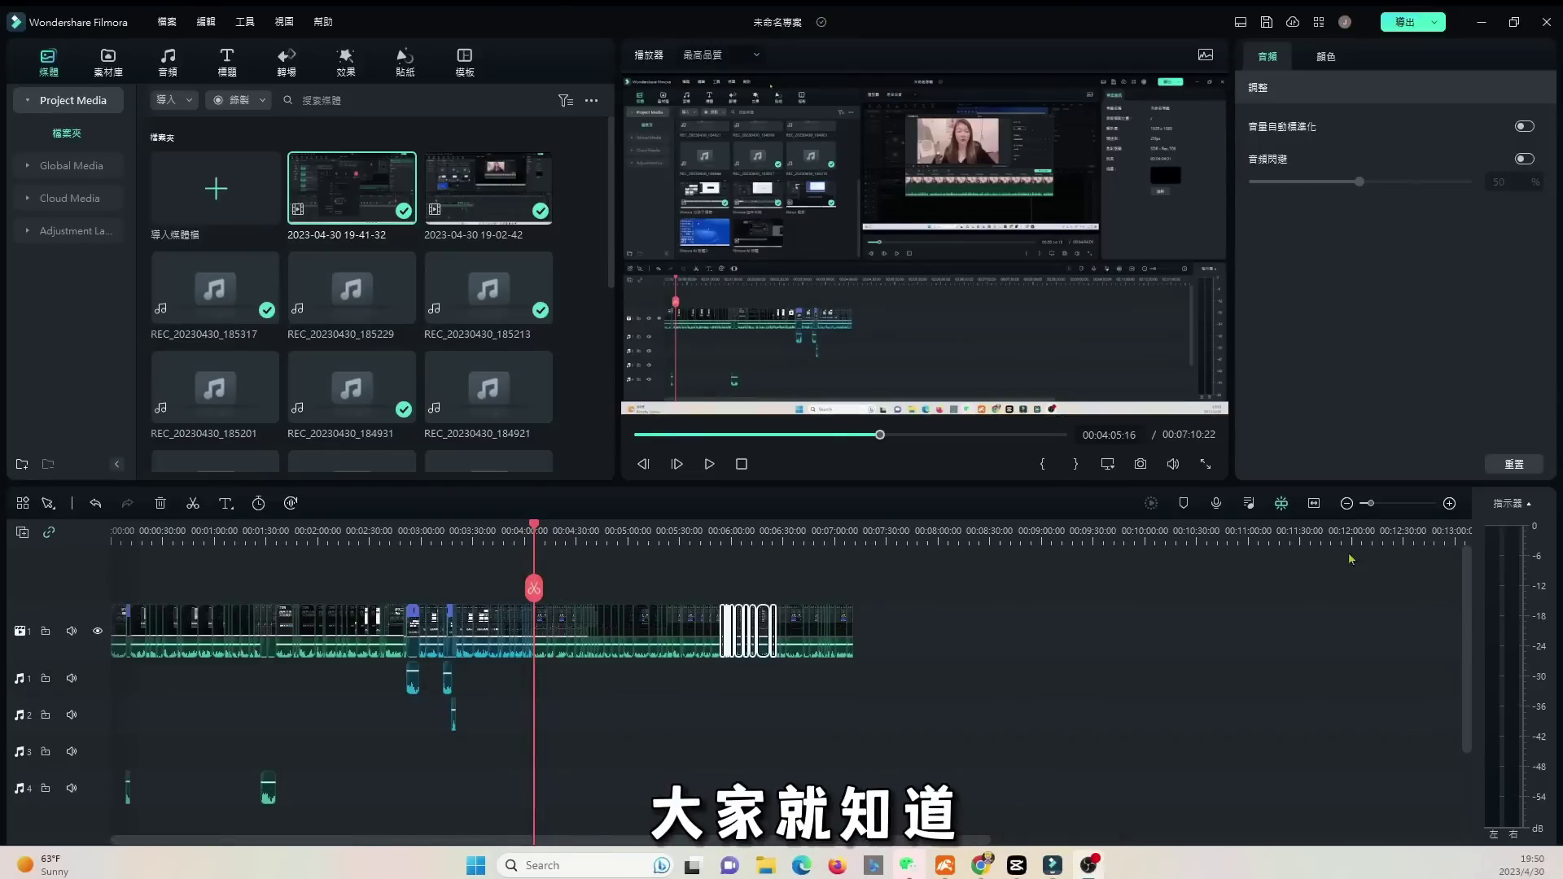
{"action": "left_click", "coordinate": [1450, 503]}
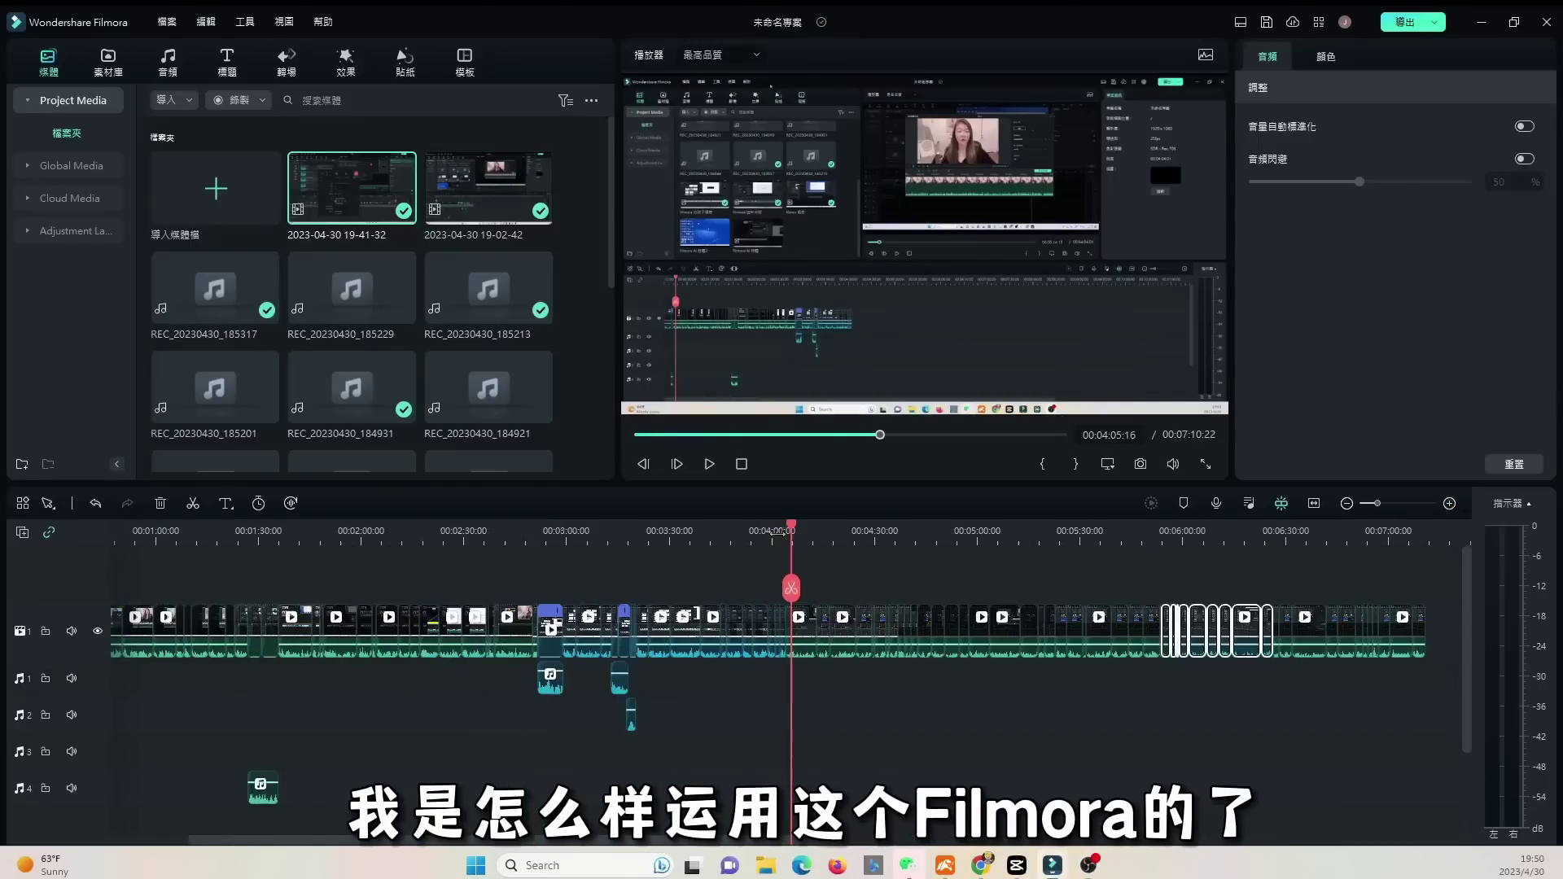
{"action": "scroll", "coordinate": [792, 531], "scroll_direction": "up", "scroll_amount": 3}
{"action": "left_click_drag", "start_coordinate": [788, 526], "coordinate": [834, 525]}
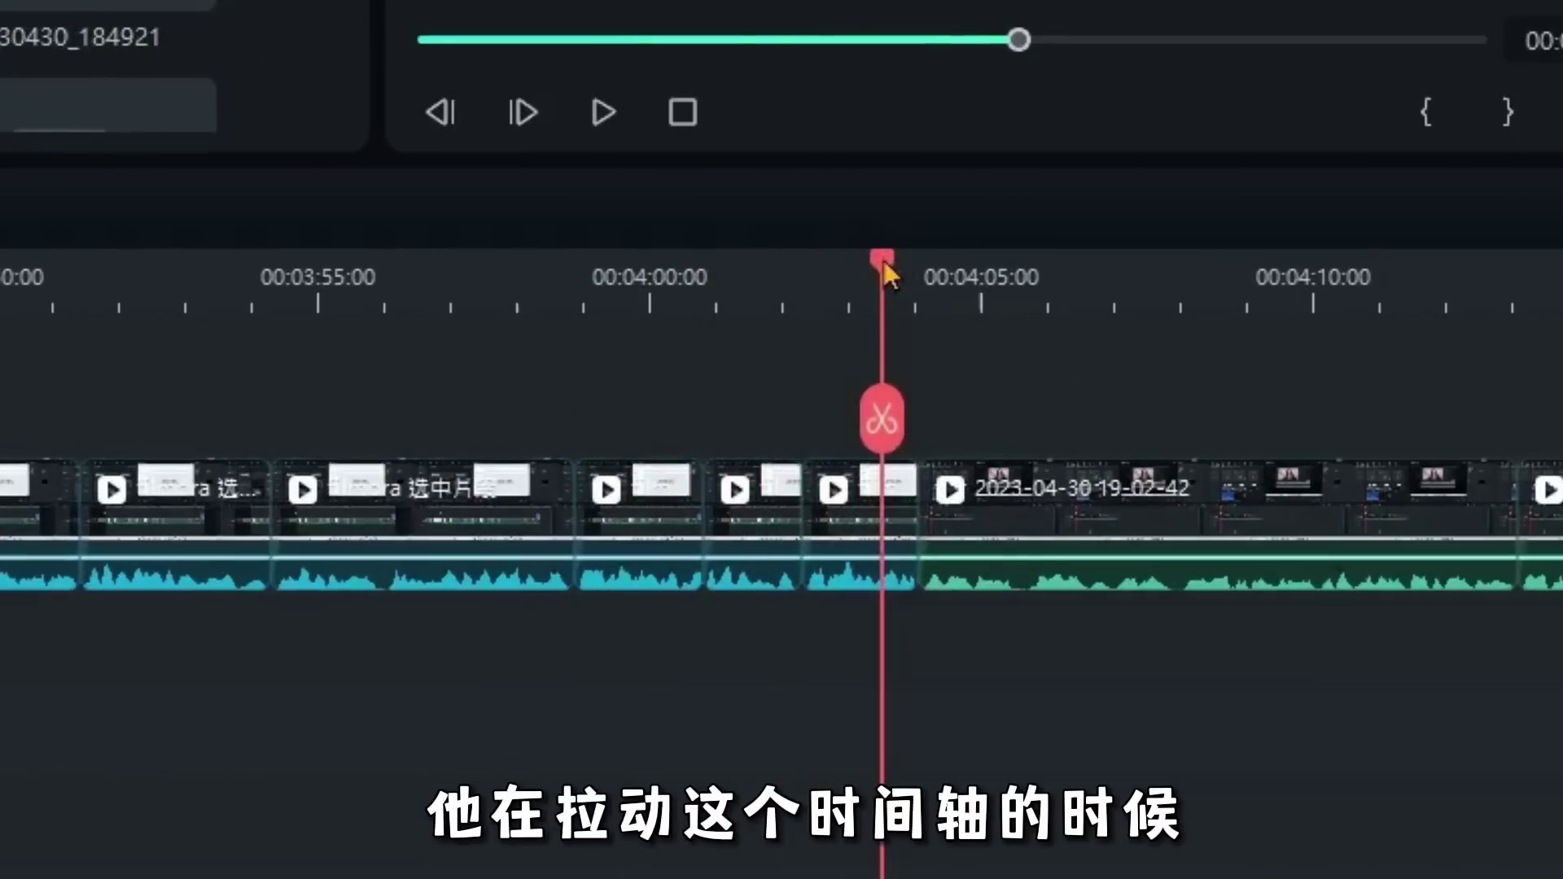
{"action": "left_click_drag", "start_coordinate": [912, 261], "coordinate": [921, 262]}
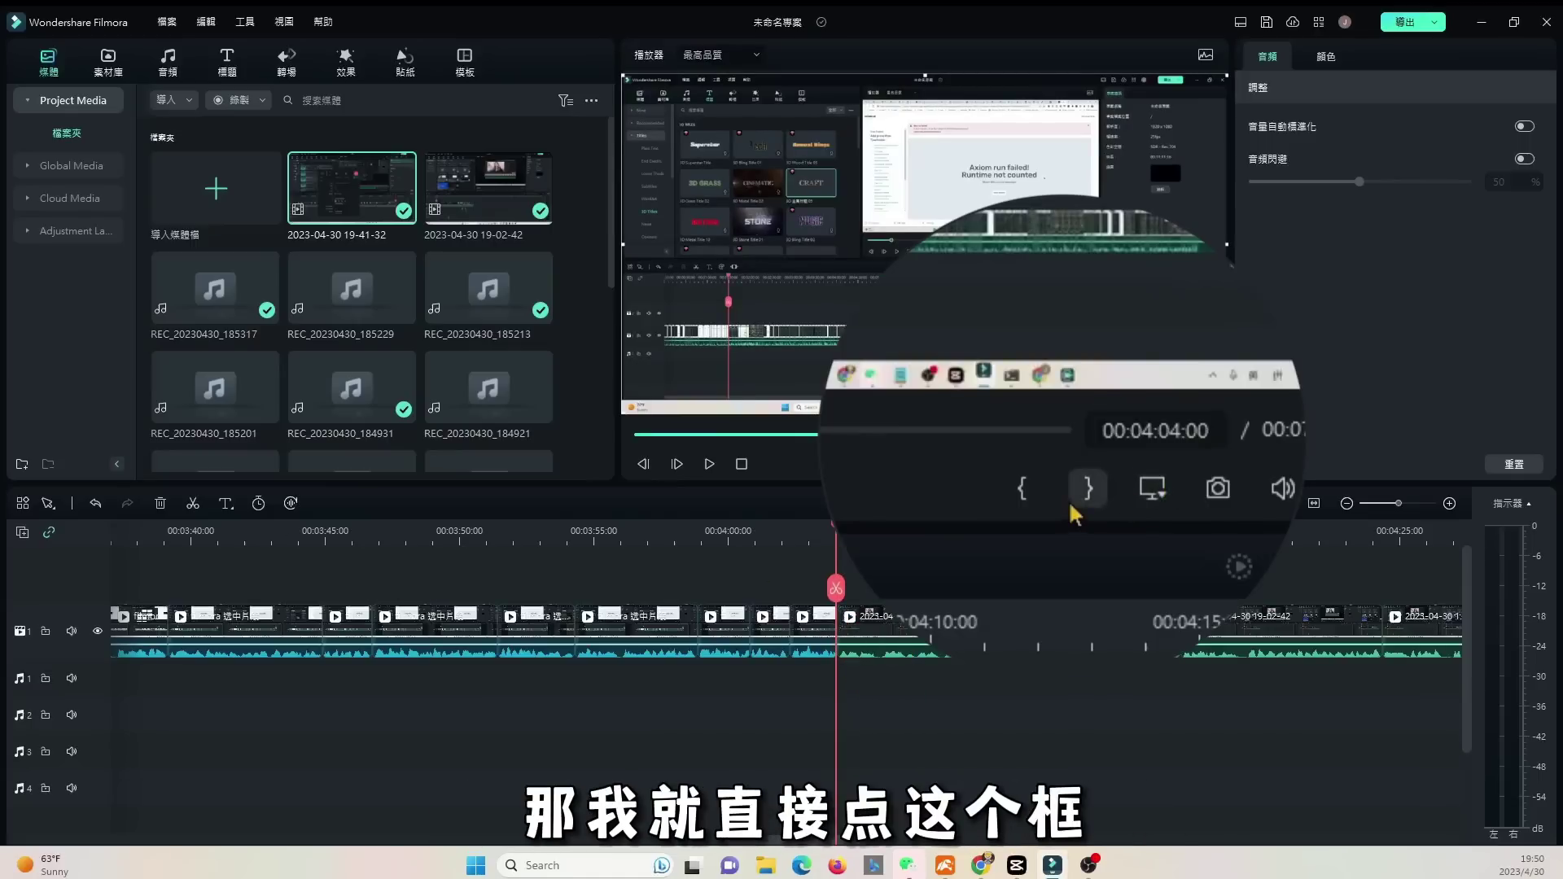
{"action": "left_click", "coordinate": [1075, 464]}
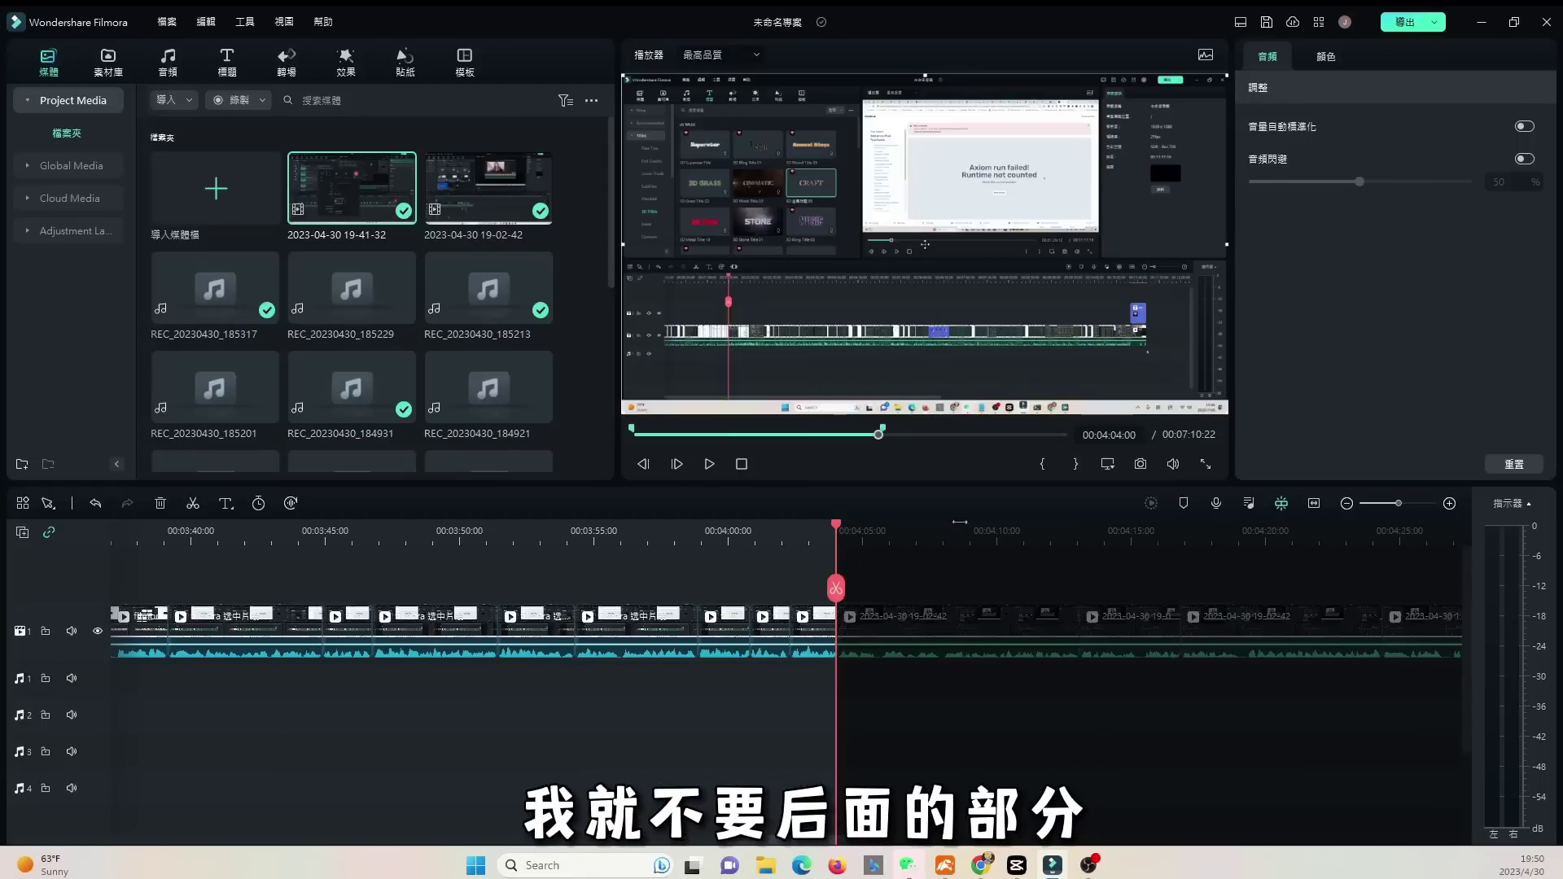
Step: Start exporting the marked range as MP3 and set the save location to the 数字人 folder in 课程 + MidJourney
{"action": "left_click", "coordinate": [1438, 24]}
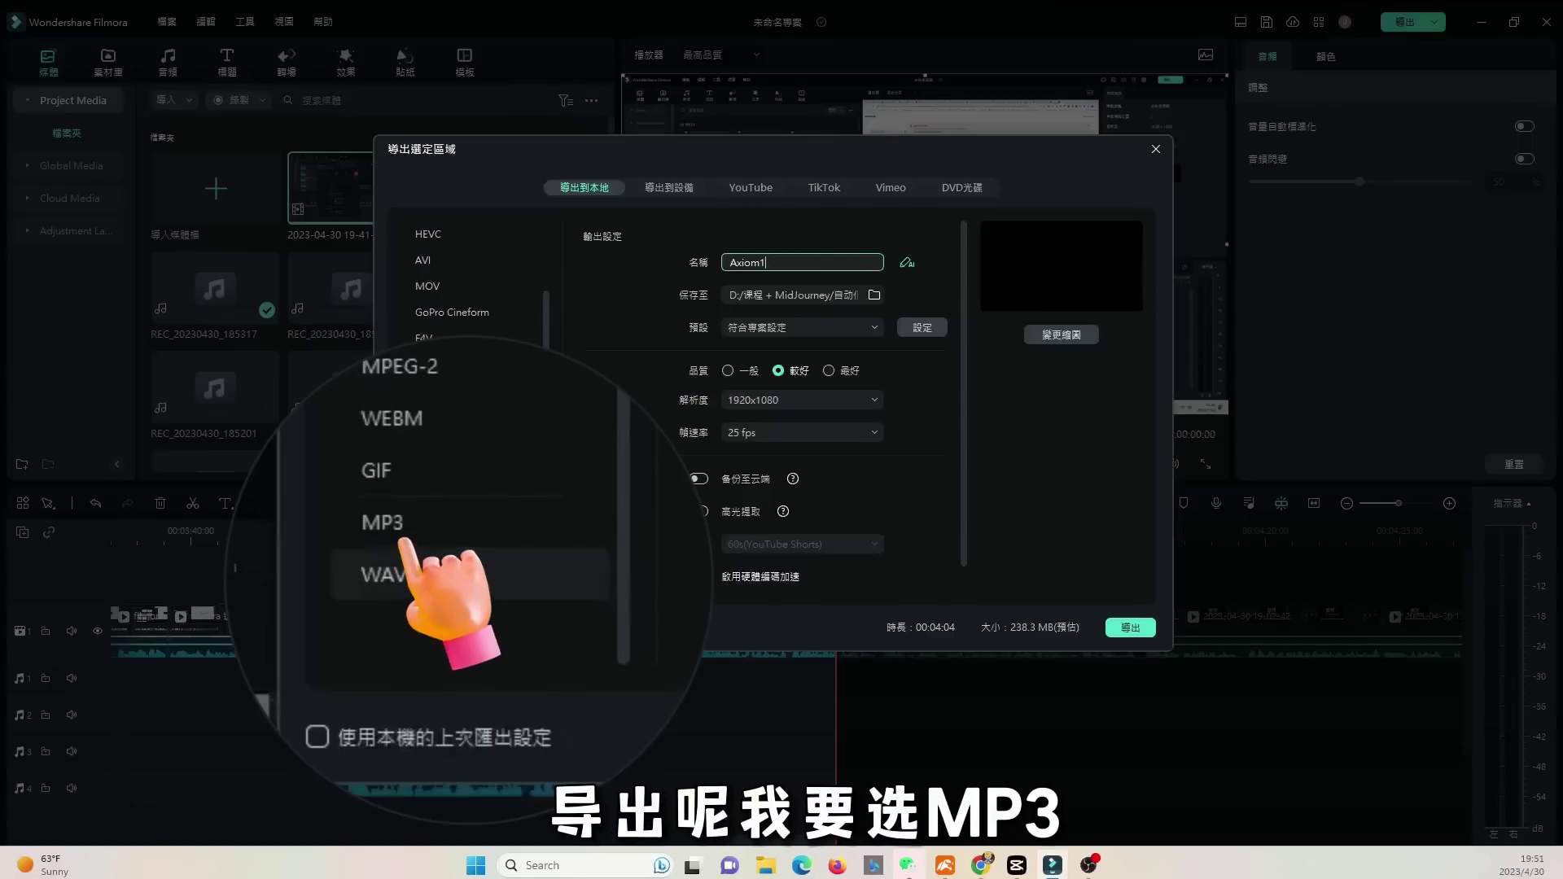
{"action": "left_click", "coordinate": [428, 520]}
{"action": "left_click", "coordinate": [839, 287]}
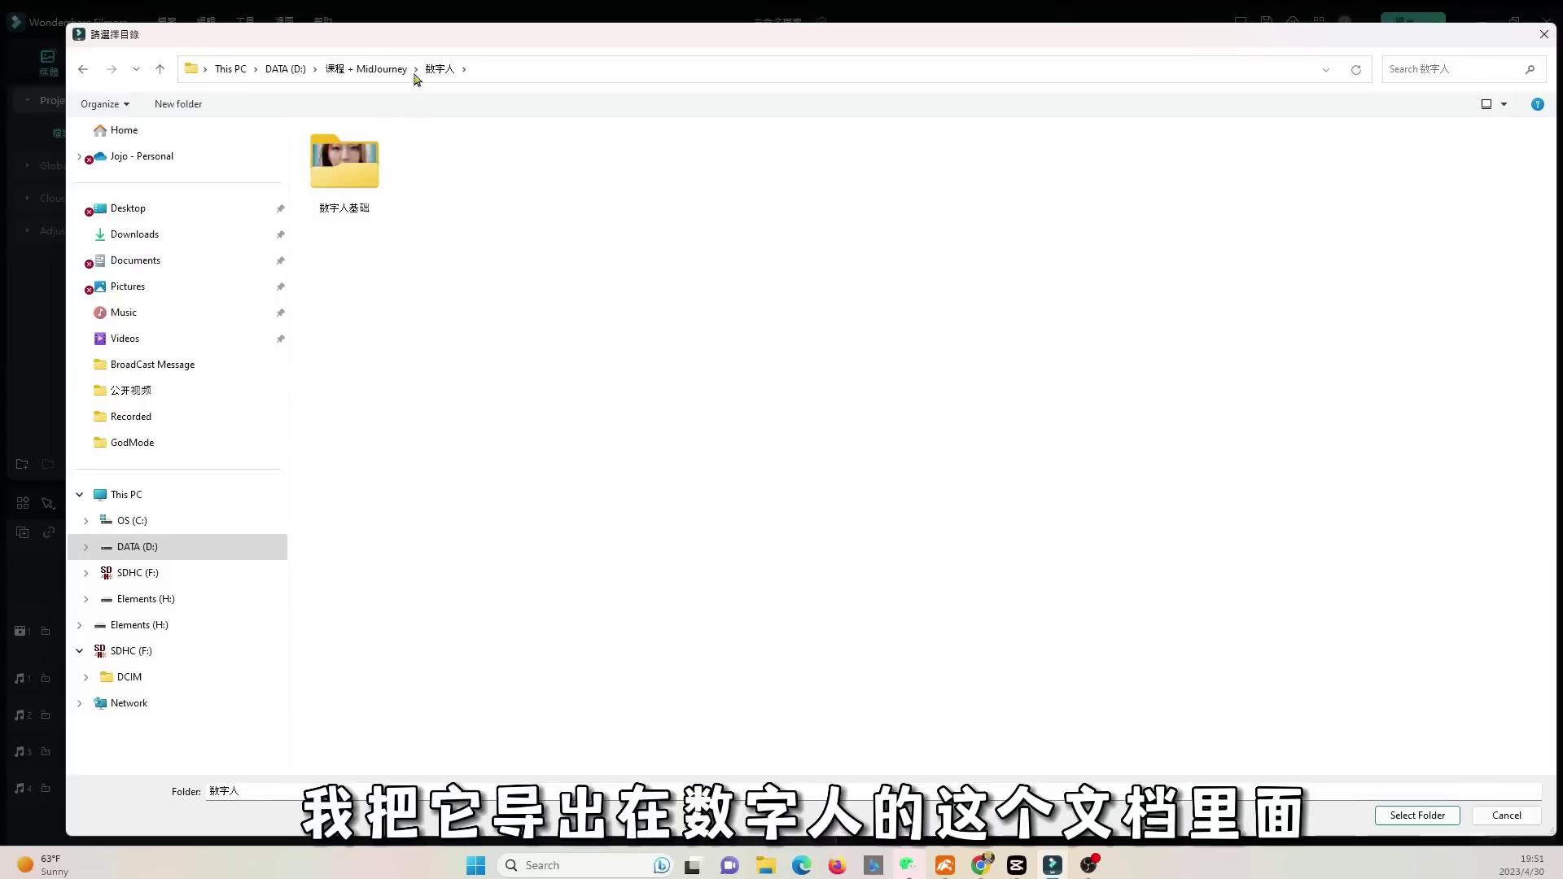
{"action": "left_click", "coordinate": [1400, 819]}
Step: Name the audio file 数字人1, export it and open the exported file's location
{"action": "double_click", "coordinate": [793, 261]}
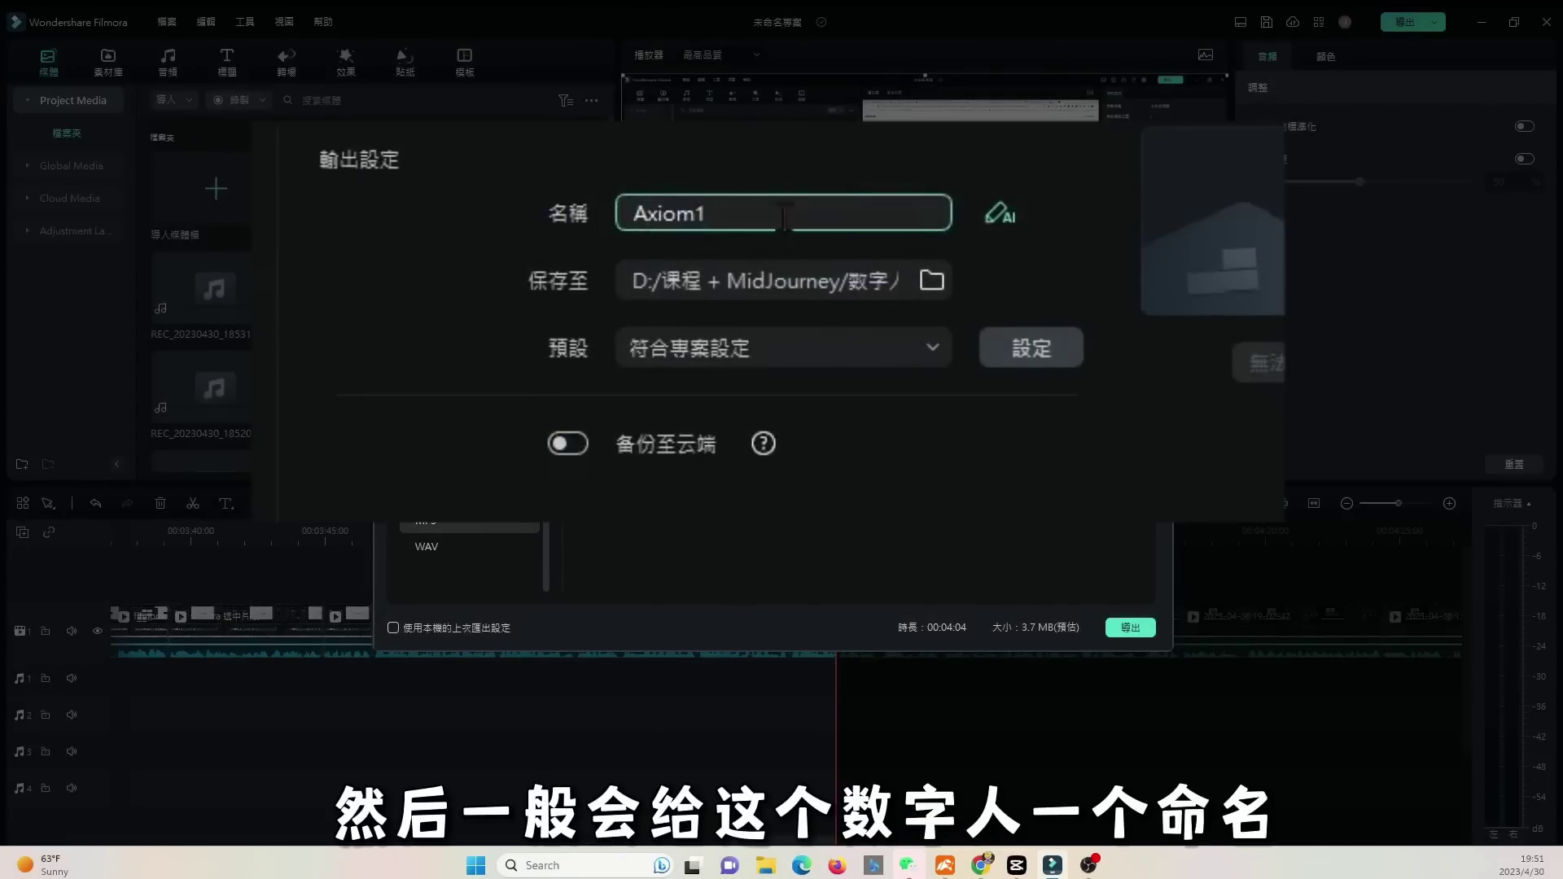
{"action": "double_click", "coordinate": [784, 218]}
{"action": "type", "text": "shuzir"}
{"action": "key", "text": "space"}
{"action": "type", "text": "1"}
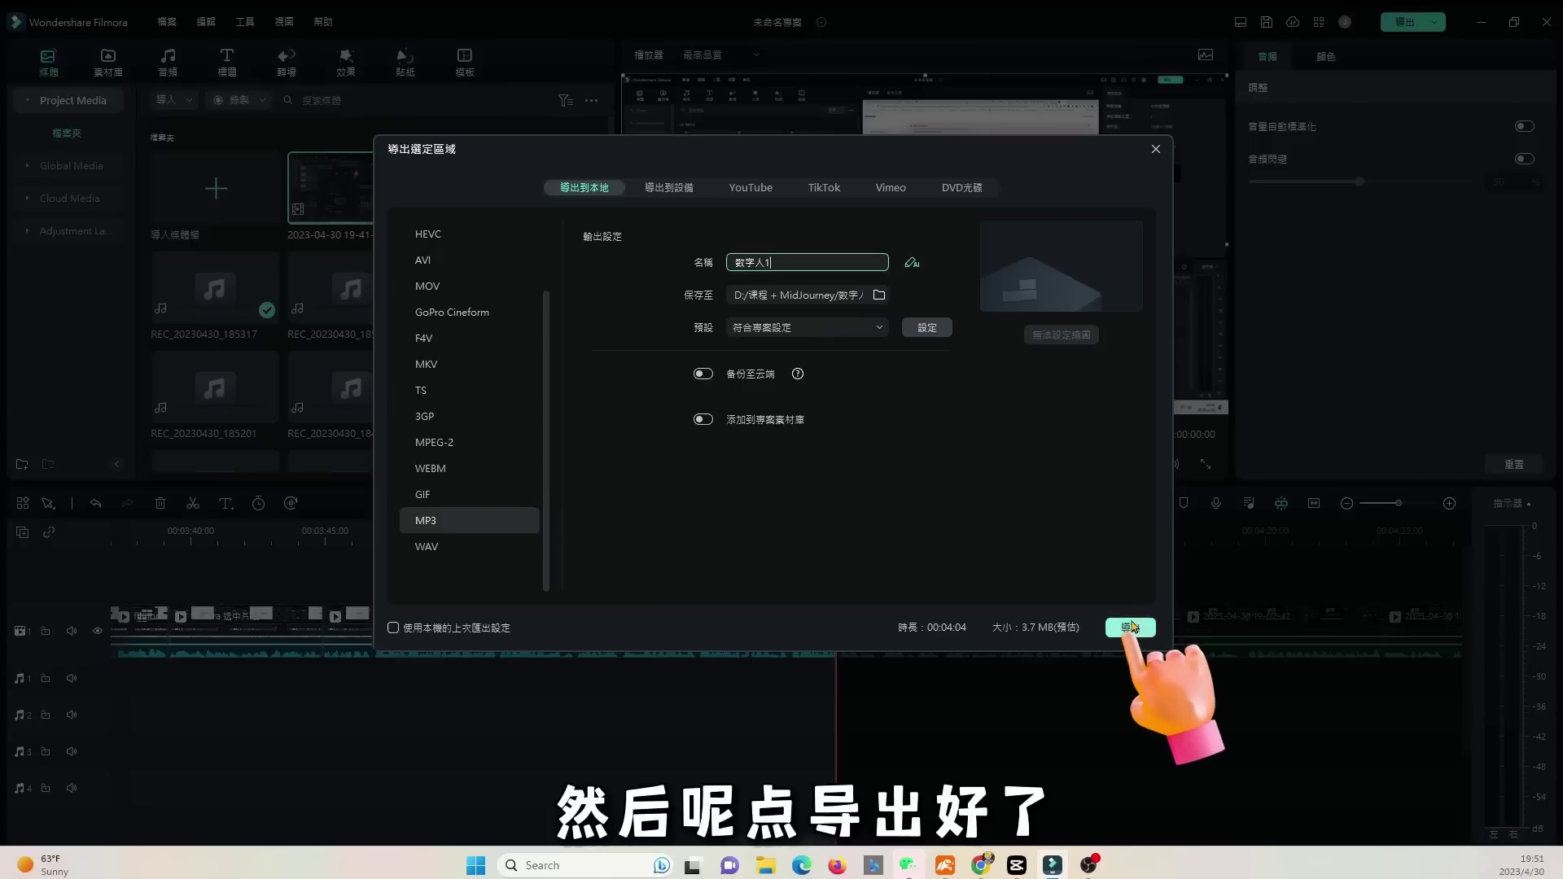
{"action": "left_click", "coordinate": [1131, 628]}
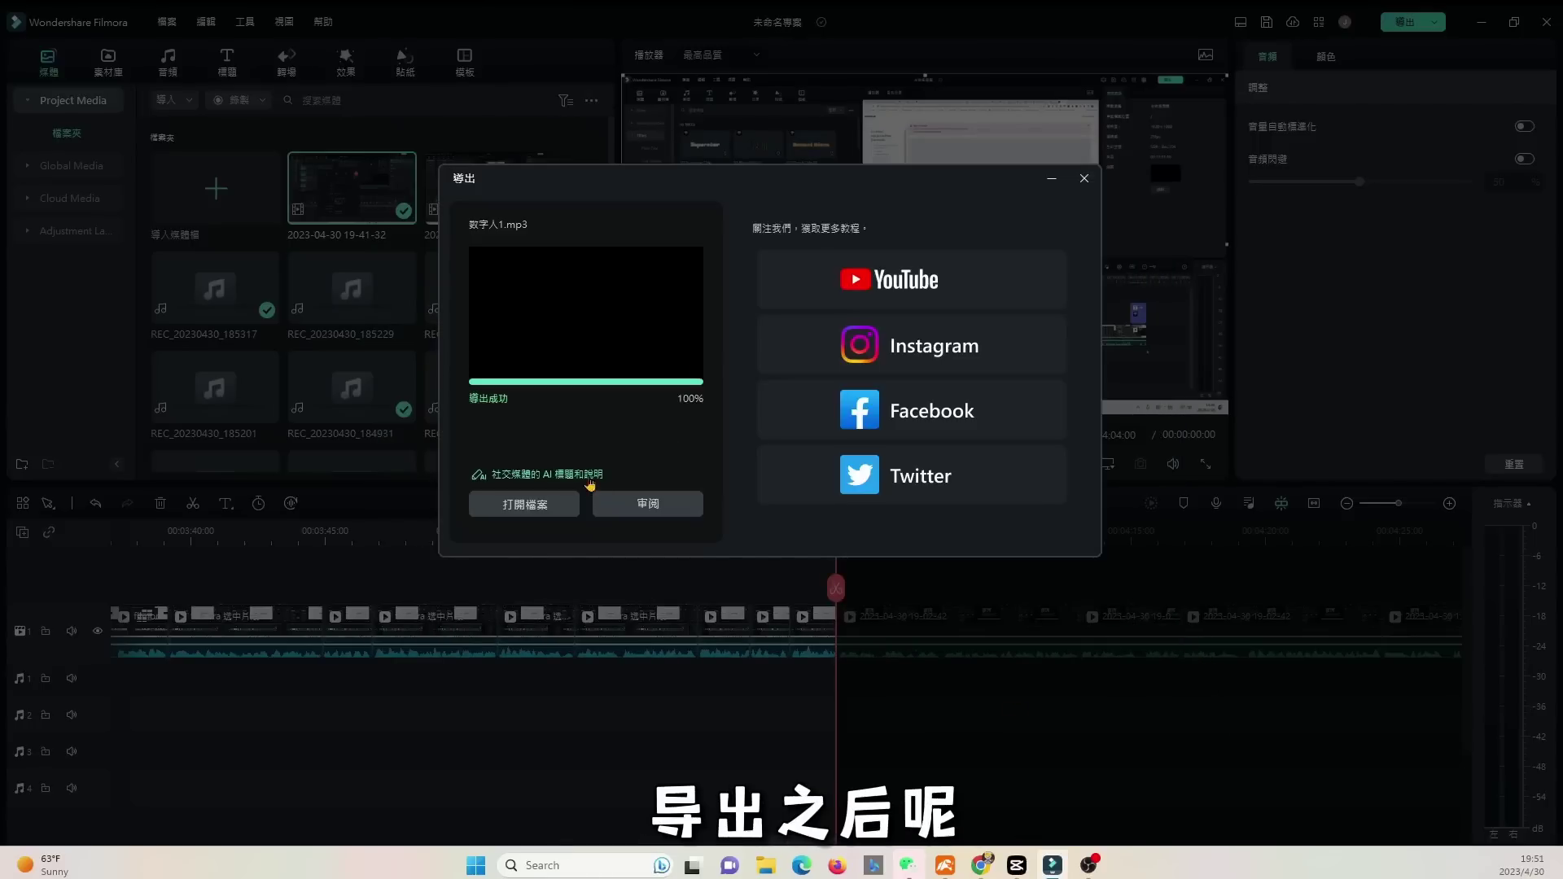
{"action": "left_click", "coordinate": [523, 505]}
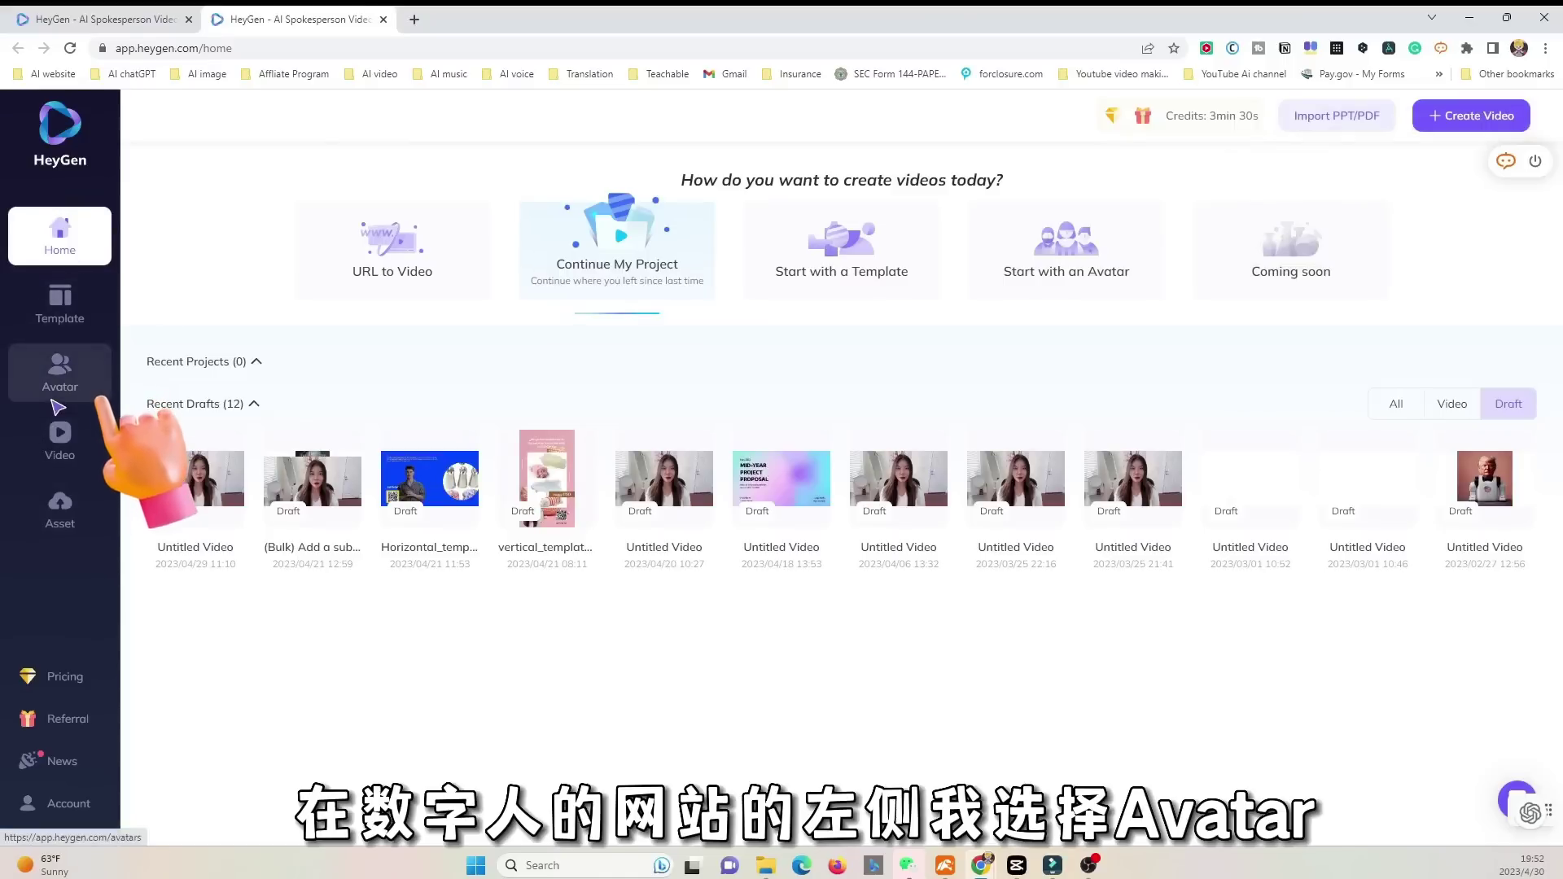
Step: In HeyGen, create a landscape 1920 x 1080 video from the existing personal Avatar Lite
{"action": "left_click", "coordinate": [60, 371]}
{"action": "left_click", "coordinate": [489, 370]}
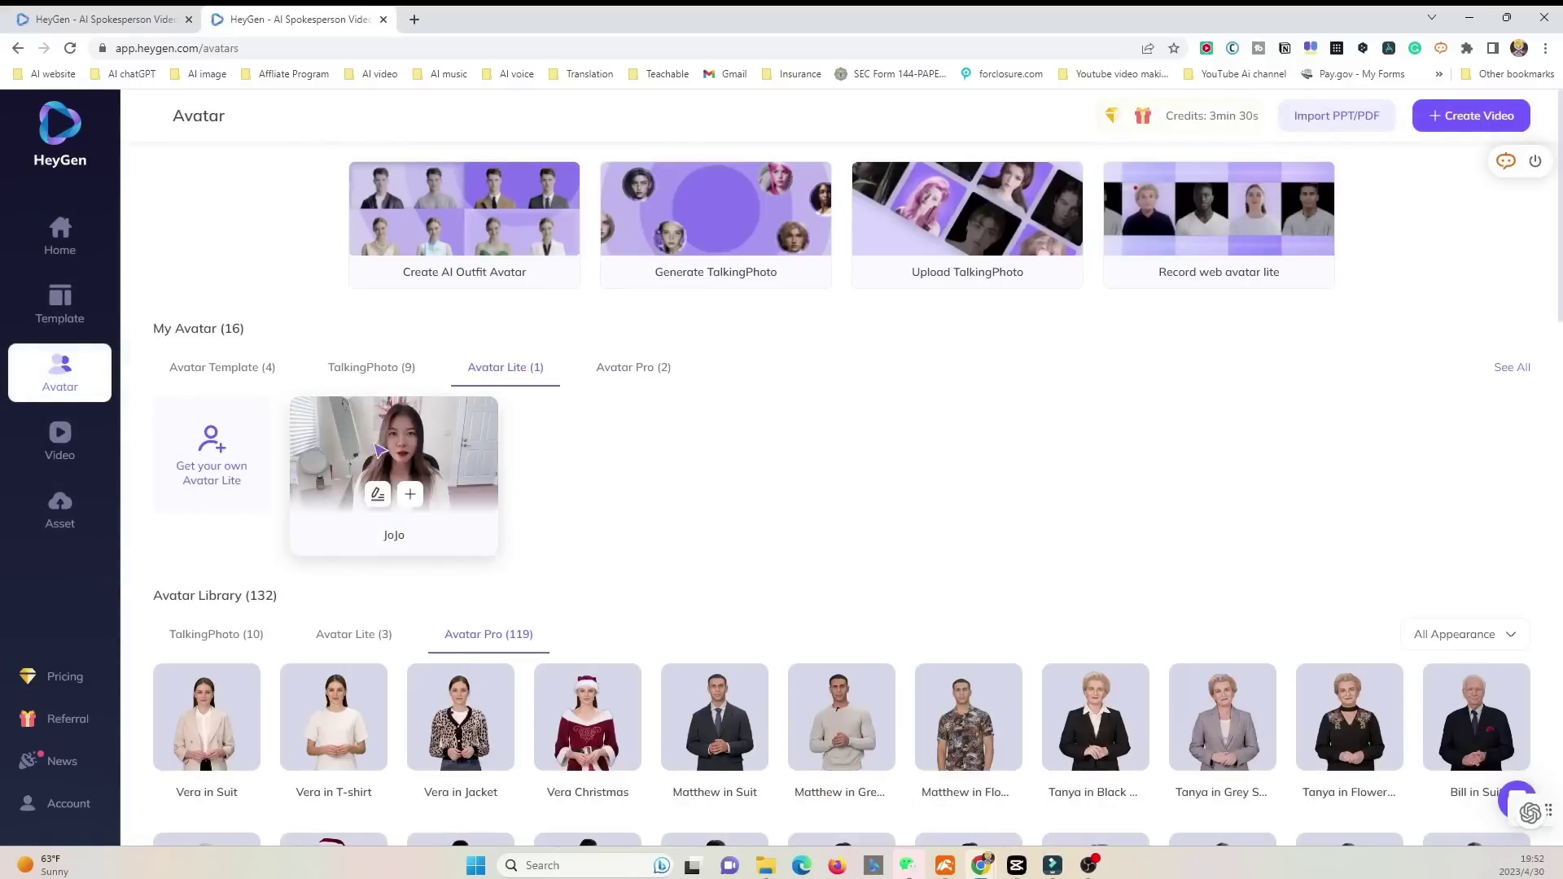
{"action": "left_click", "coordinate": [440, 456]}
{"action": "left_click", "coordinate": [861, 654]}
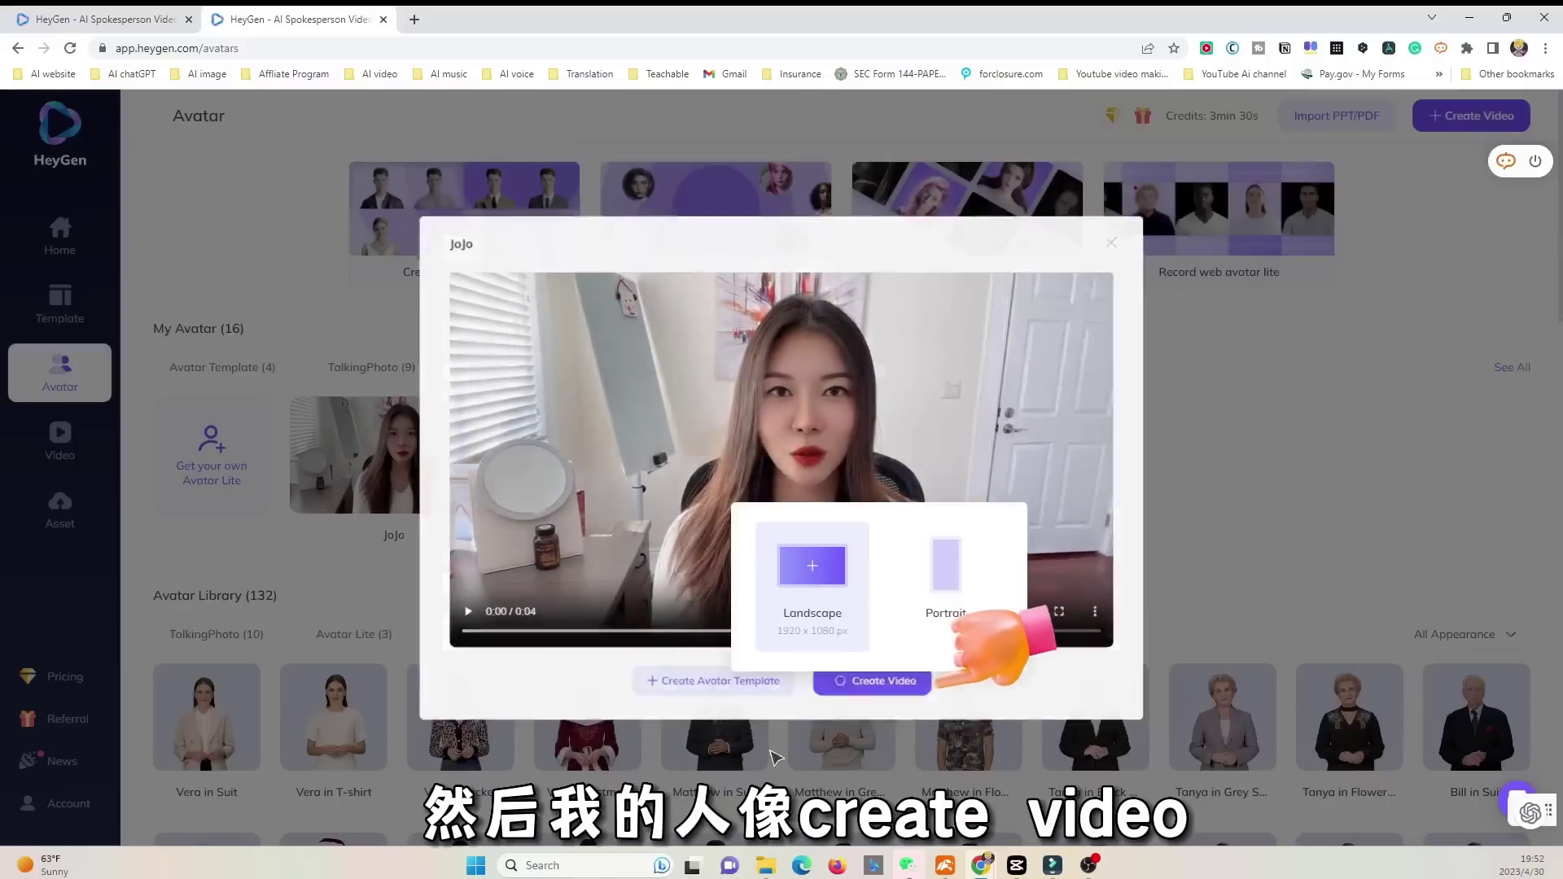
{"action": "left_click", "coordinate": [810, 562]}
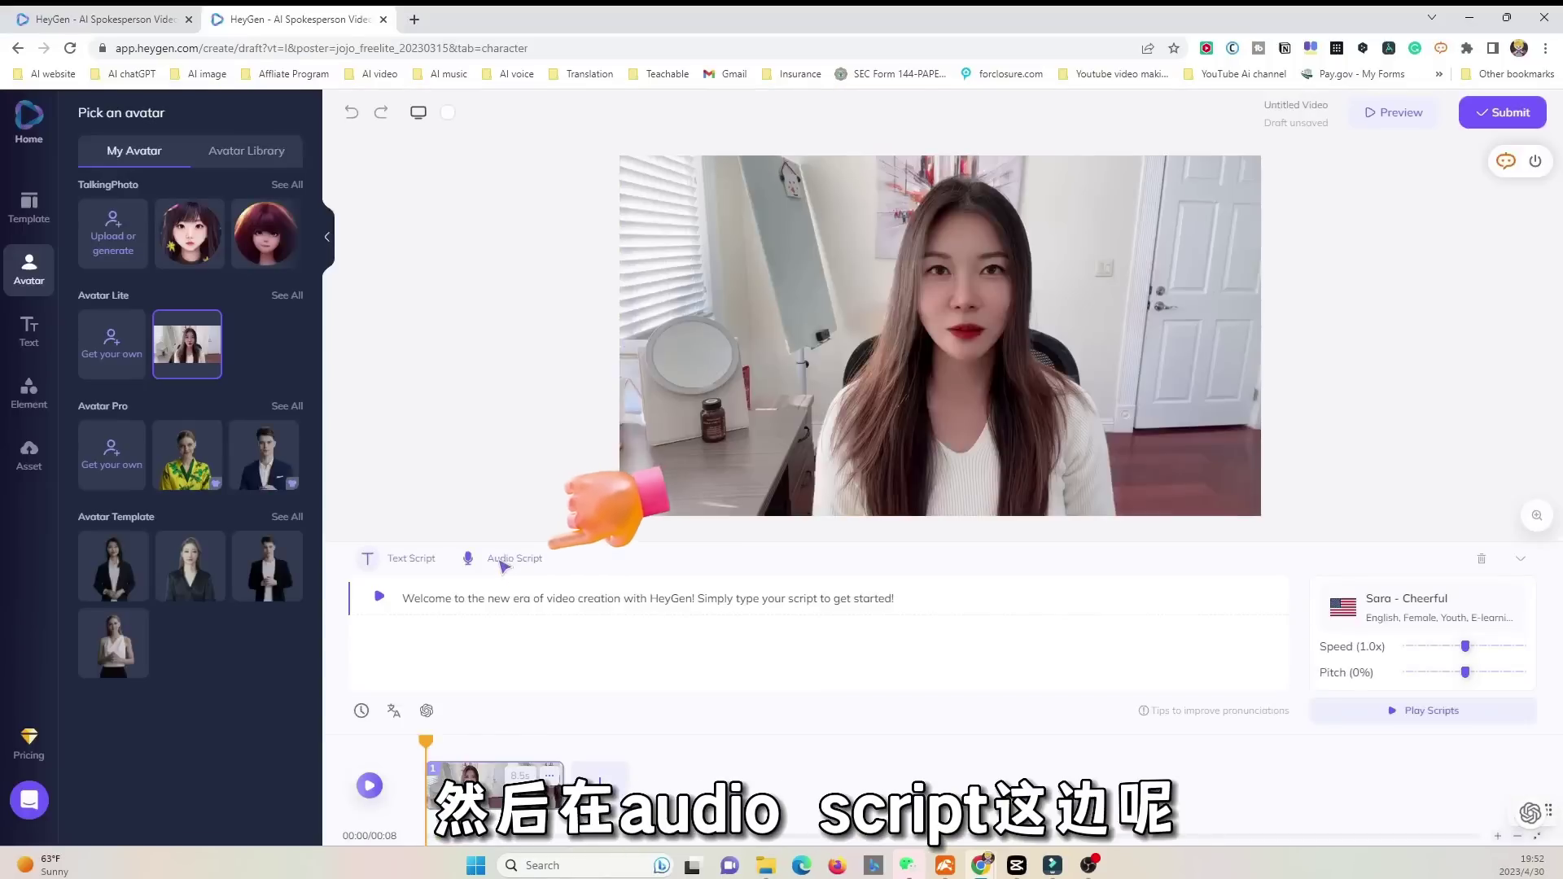
Step: Try to upload the exported audio file as the scene's Audio Script
{"action": "left_click", "coordinate": [505, 559]}
{"action": "left_click", "coordinate": [660, 659]}
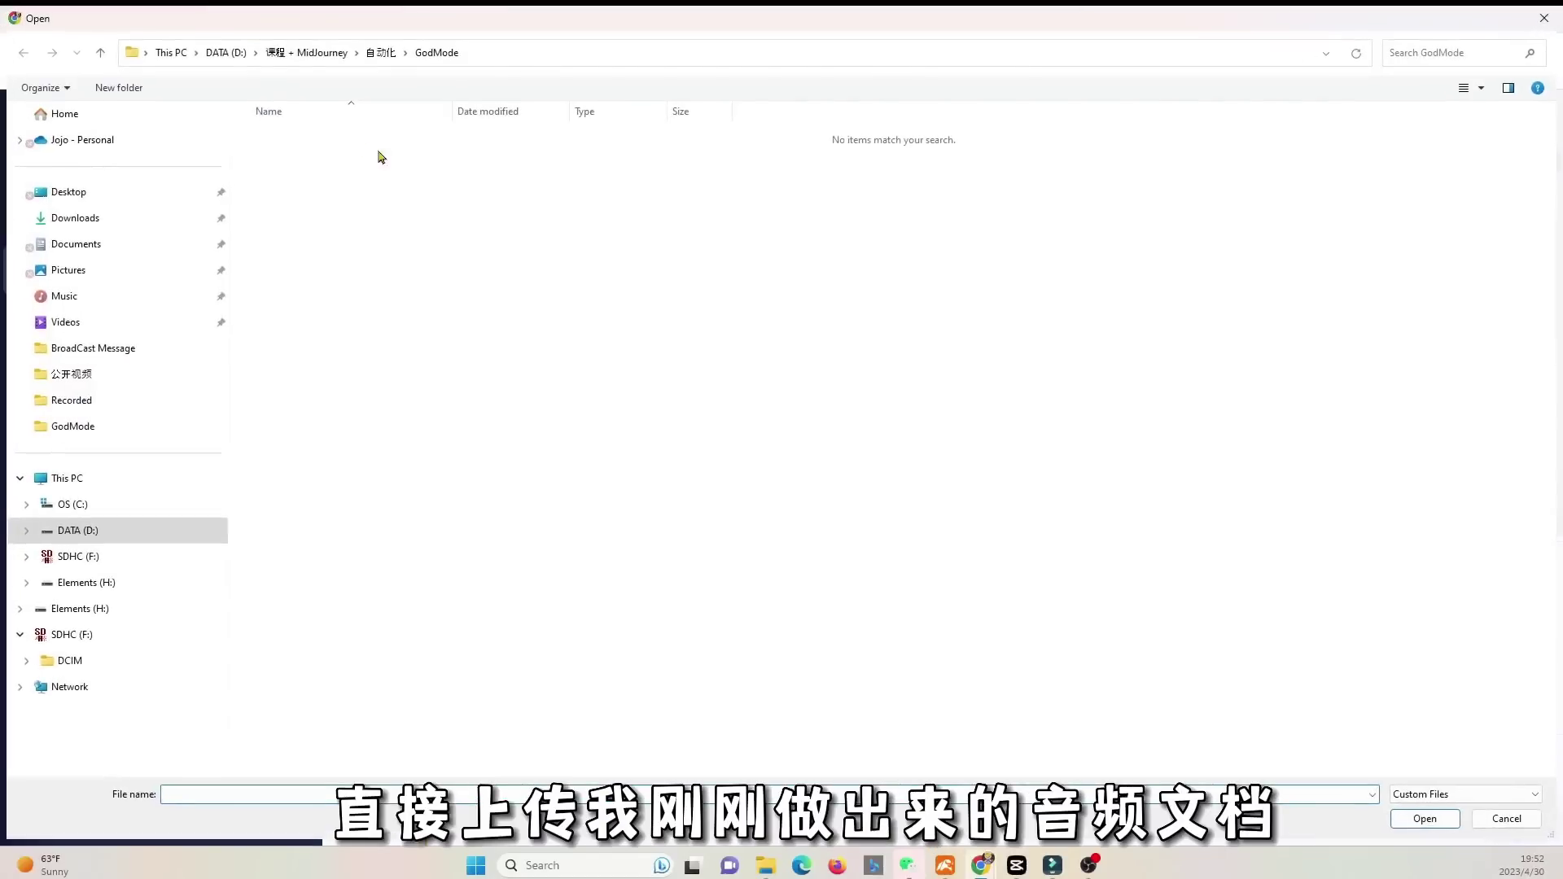
{"action": "left_click", "coordinate": [296, 167]}
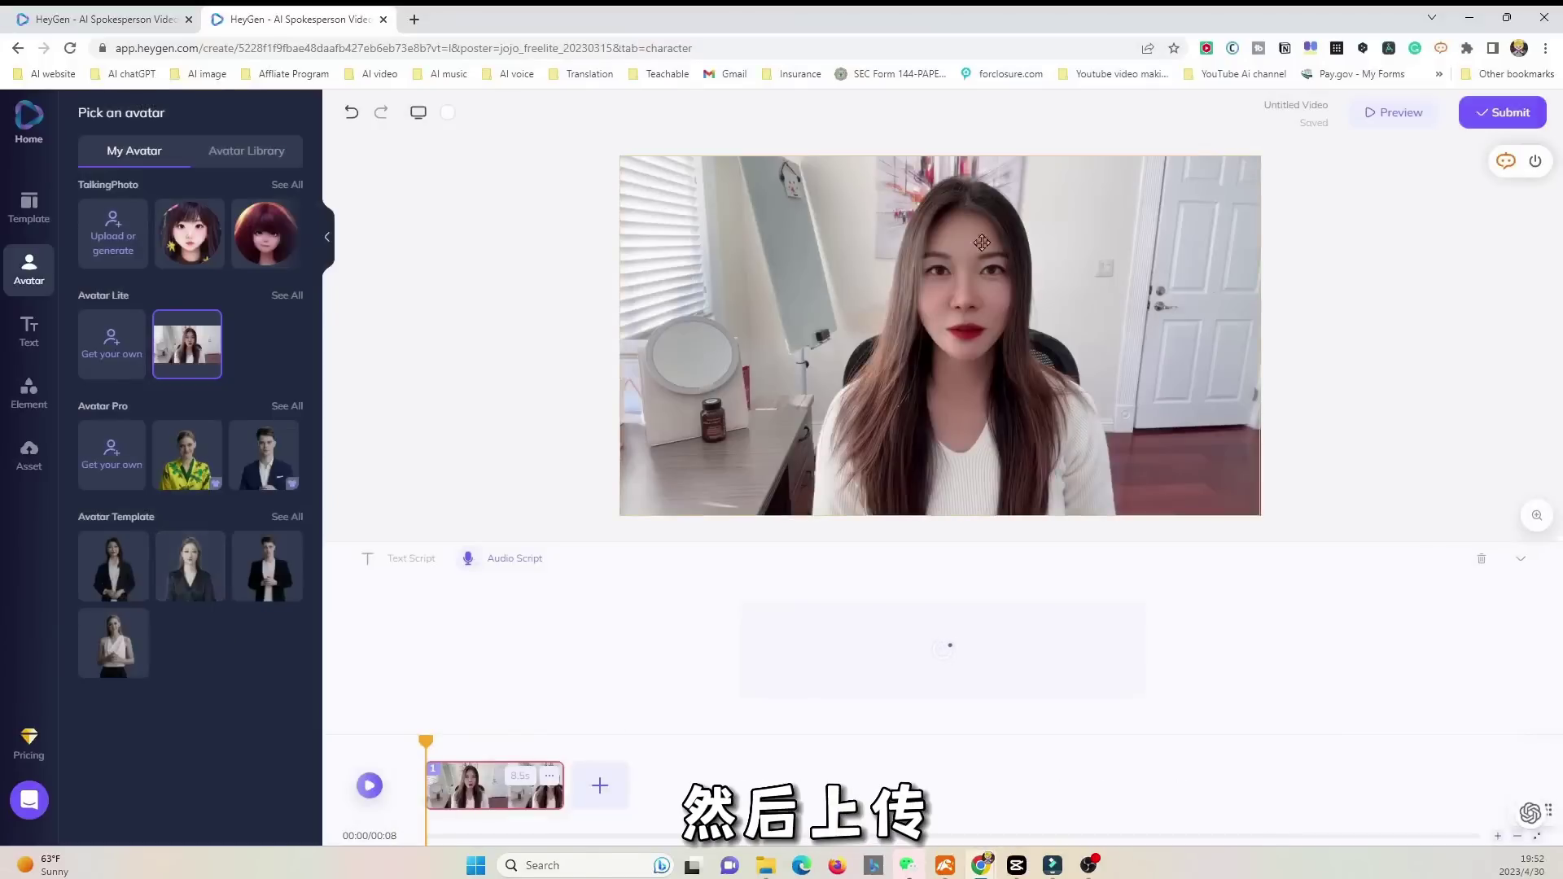
Step: Upload 数字人1-1 as the Audio Script and submit the avatar video for generation, confirming the credit use
{"action": "left_click", "coordinate": [499, 555]}
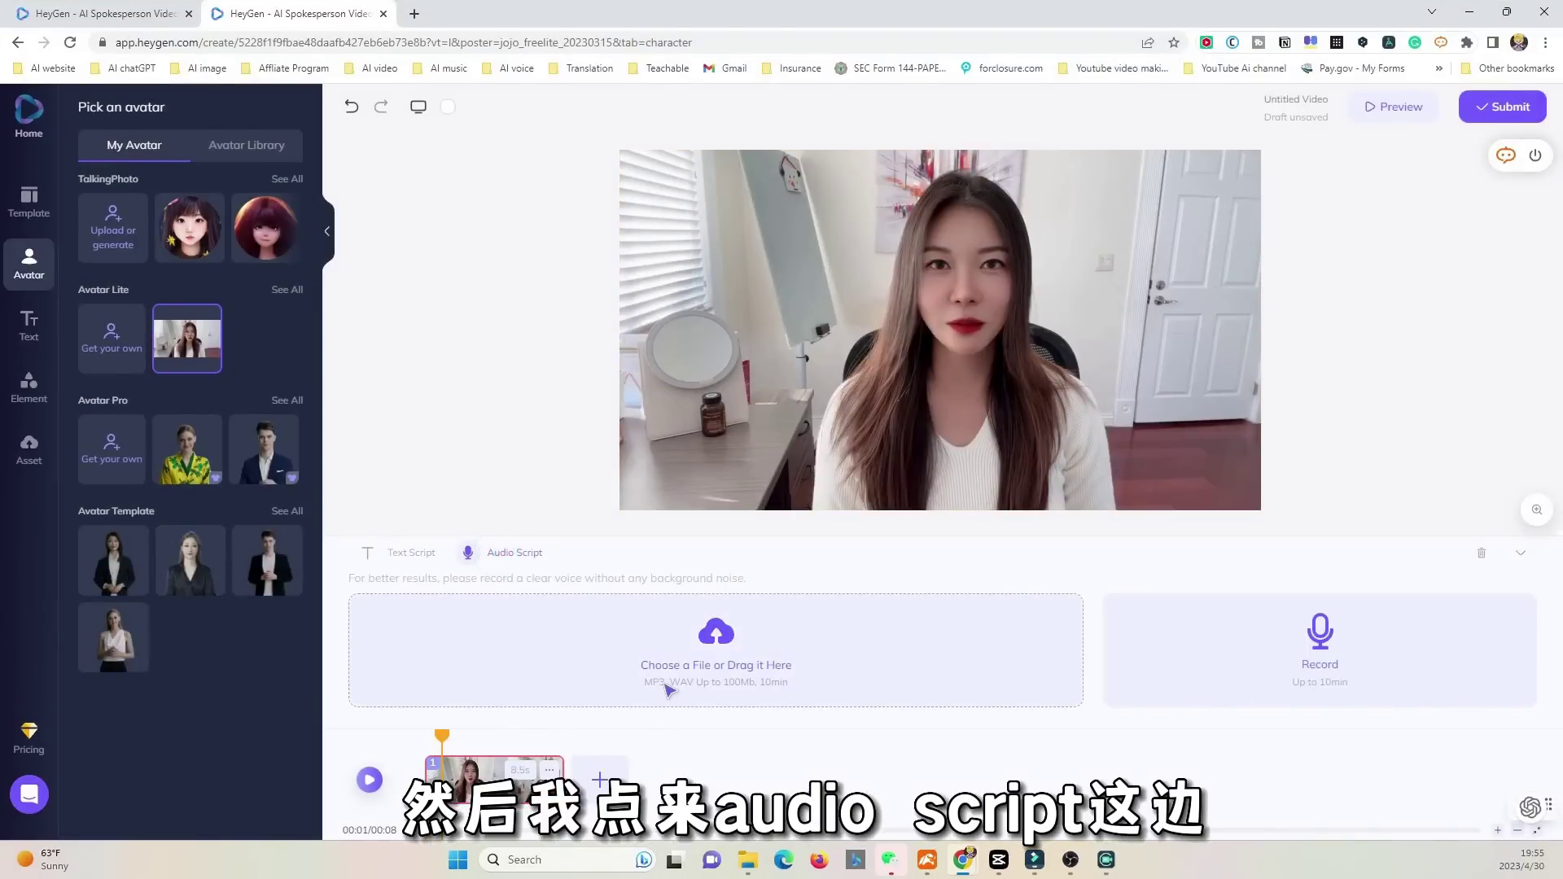
{"action": "left_click", "coordinate": [727, 668]}
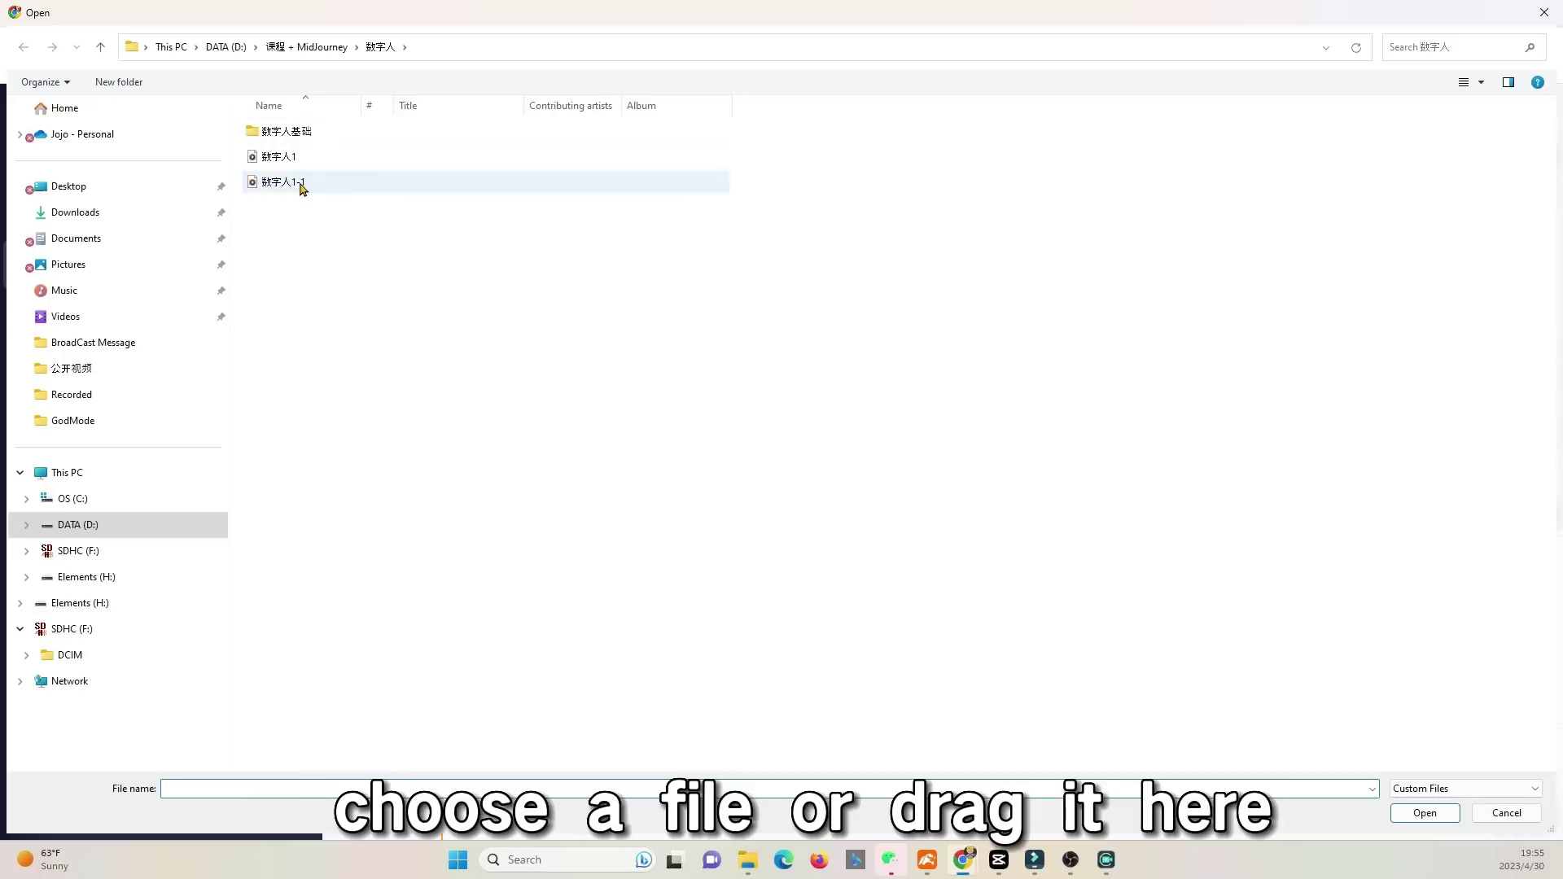
{"action": "left_click", "coordinate": [299, 181]}
{"action": "left_click", "coordinate": [1425, 813]}
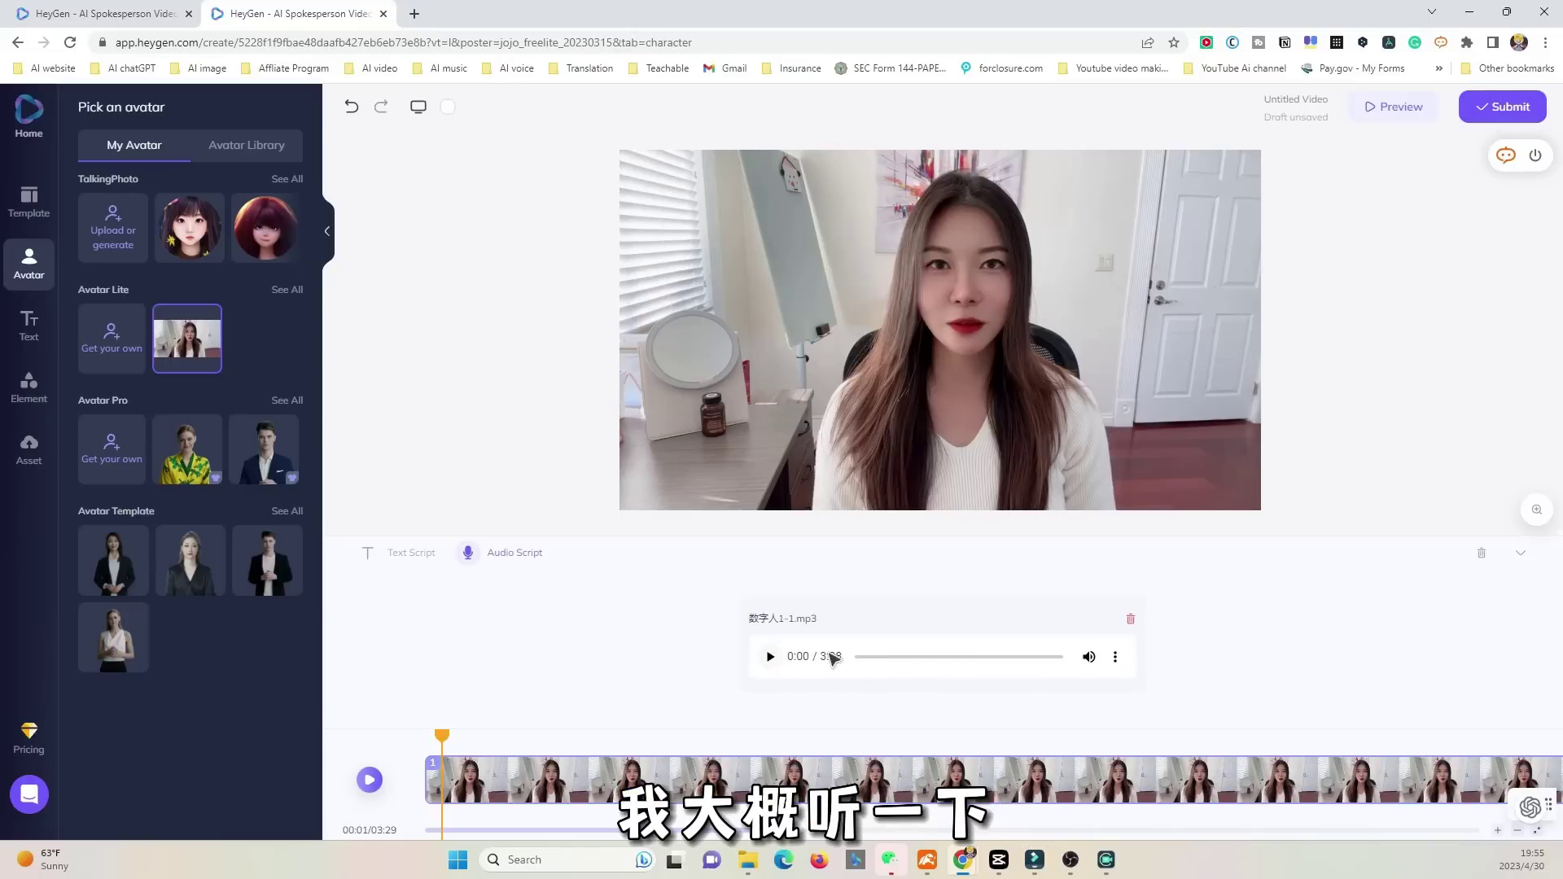
{"action": "left_click", "coordinate": [1494, 108]}
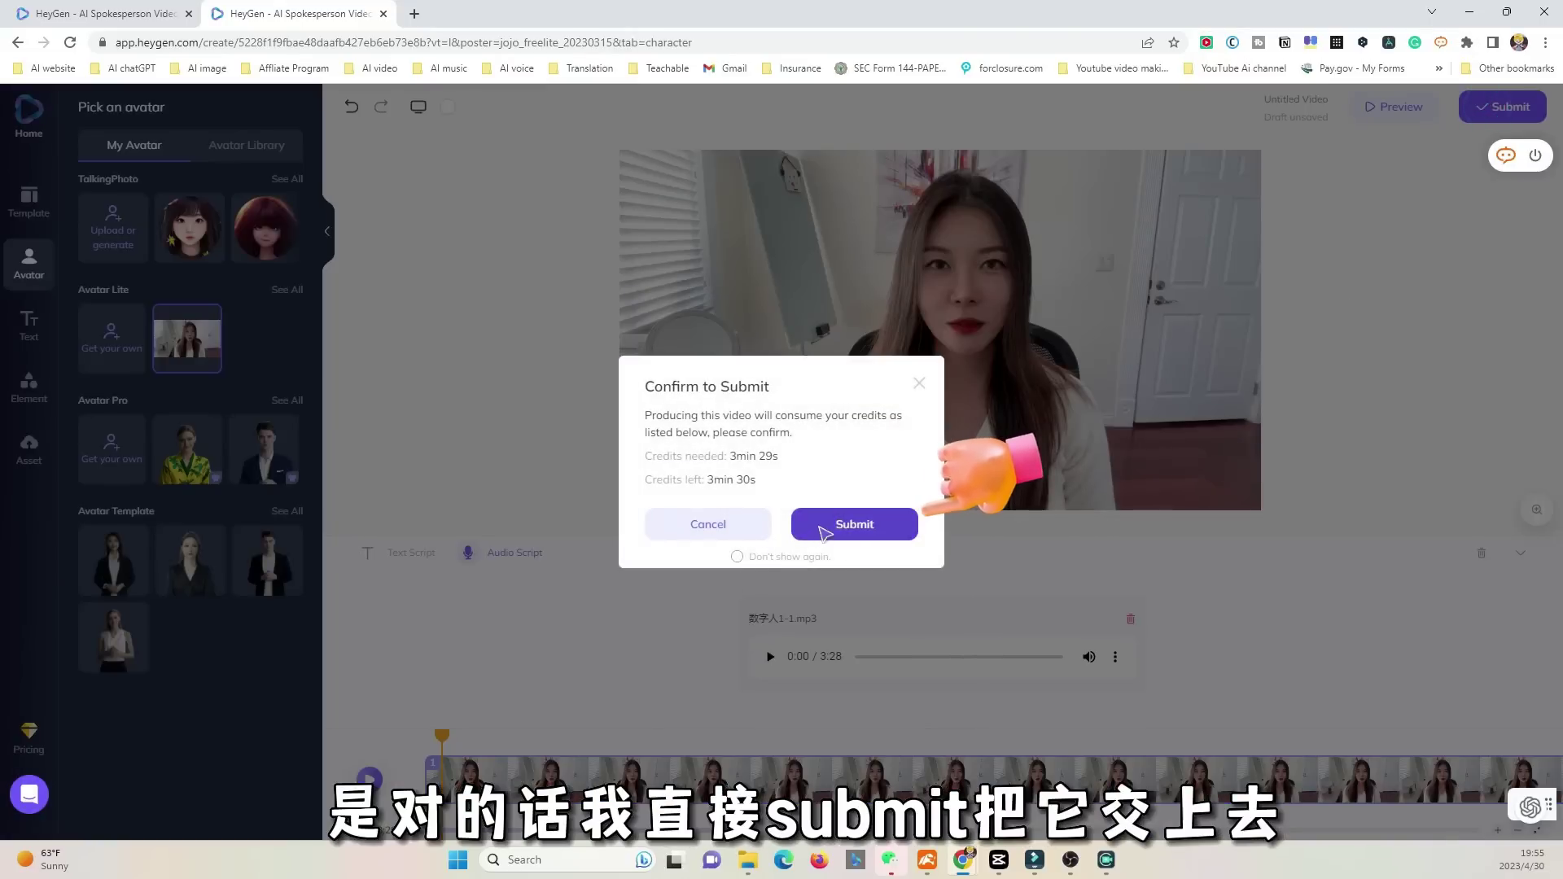
{"action": "left_click", "coordinate": [850, 529]}
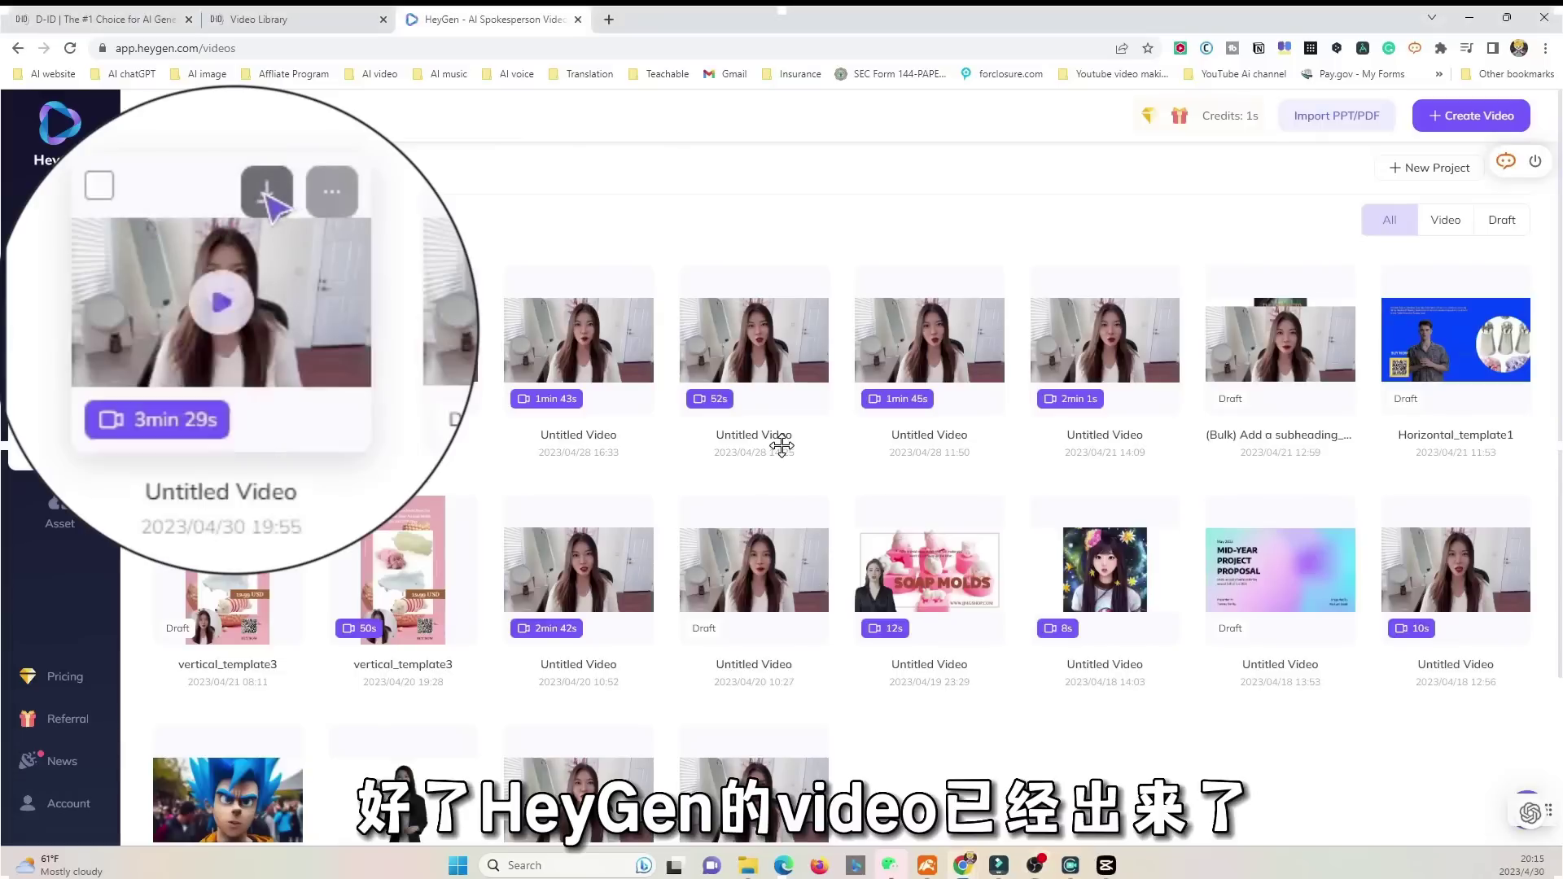
Step: Download the finished 3min 29s HeyGen avatar video and save it as the MP4 file Untitled Video
{"action": "left_click", "coordinate": [253, 286]}
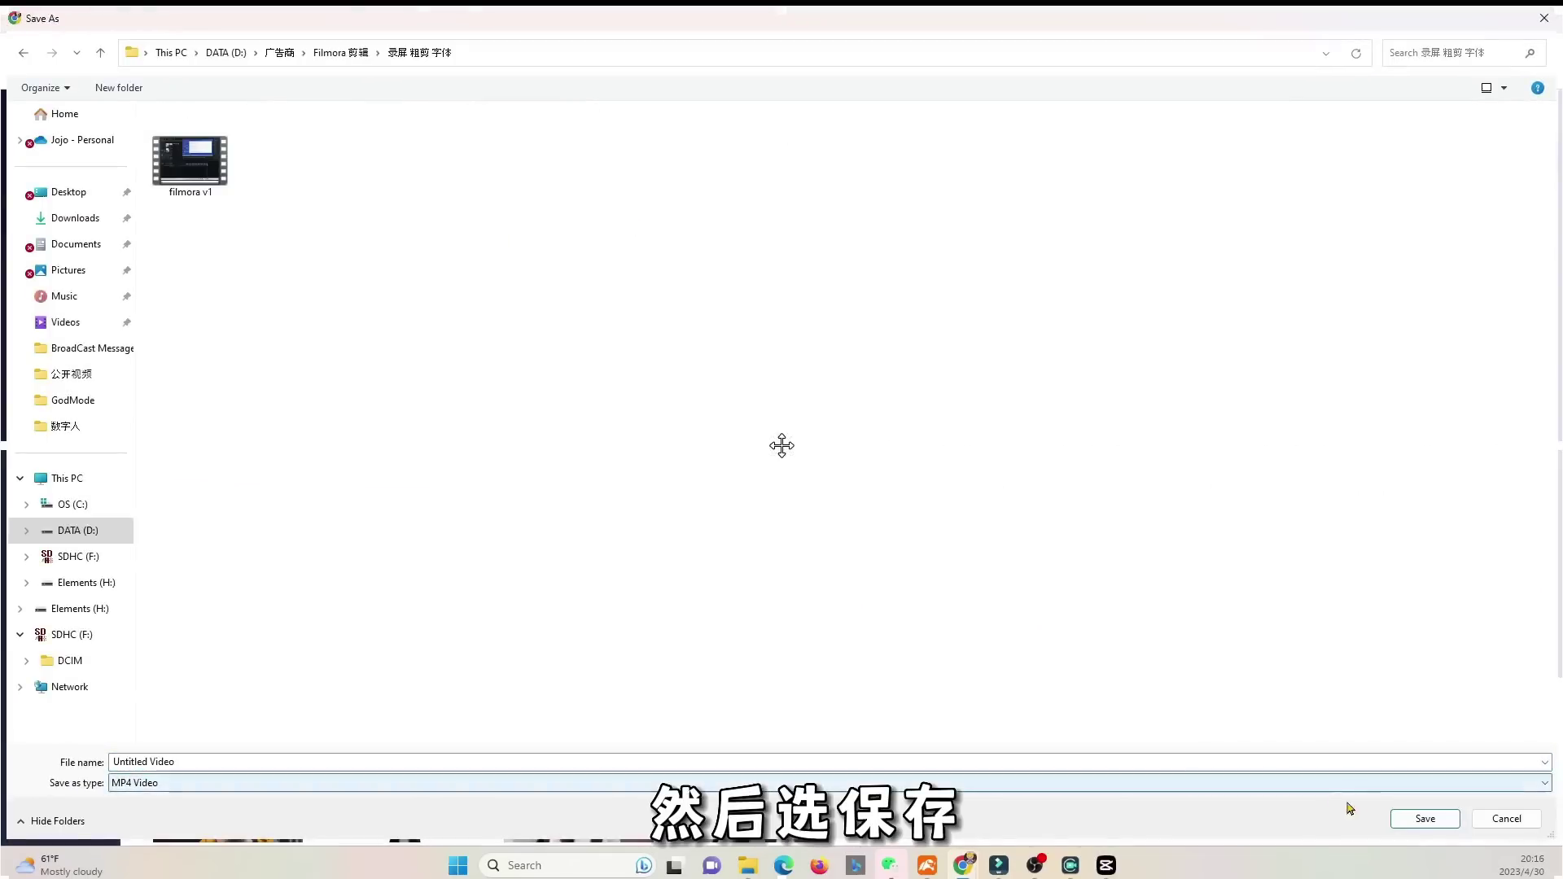
{"action": "left_click", "coordinate": [1421, 816]}
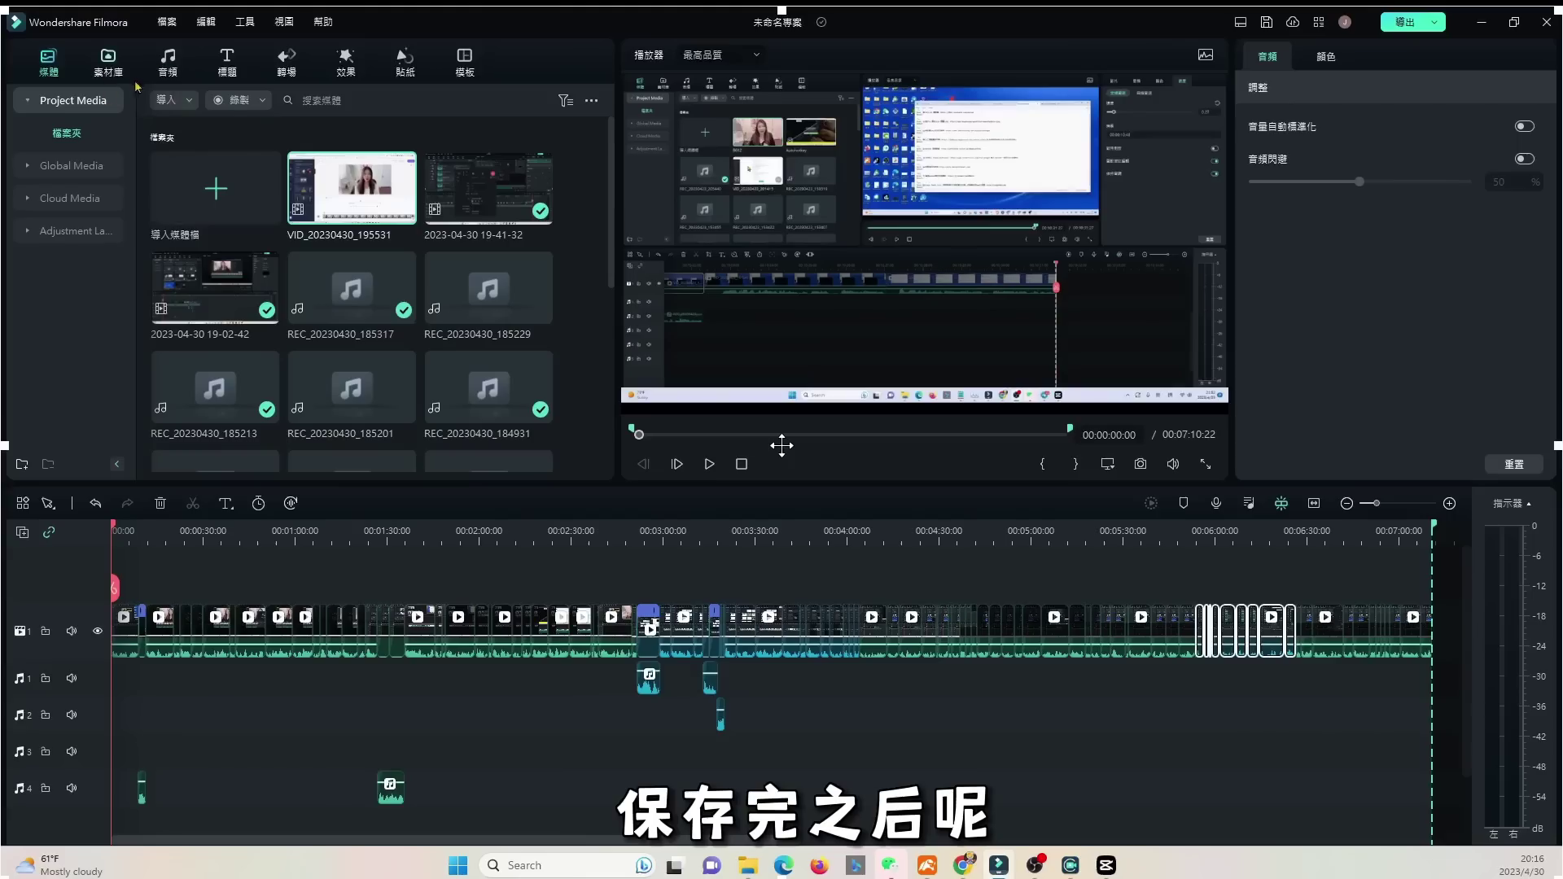
Step: In Filmora, import New creative video and Untitled Video into the project media and place Untitled Video on the timeline's start
{"action": "left_click", "coordinate": [216, 191]}
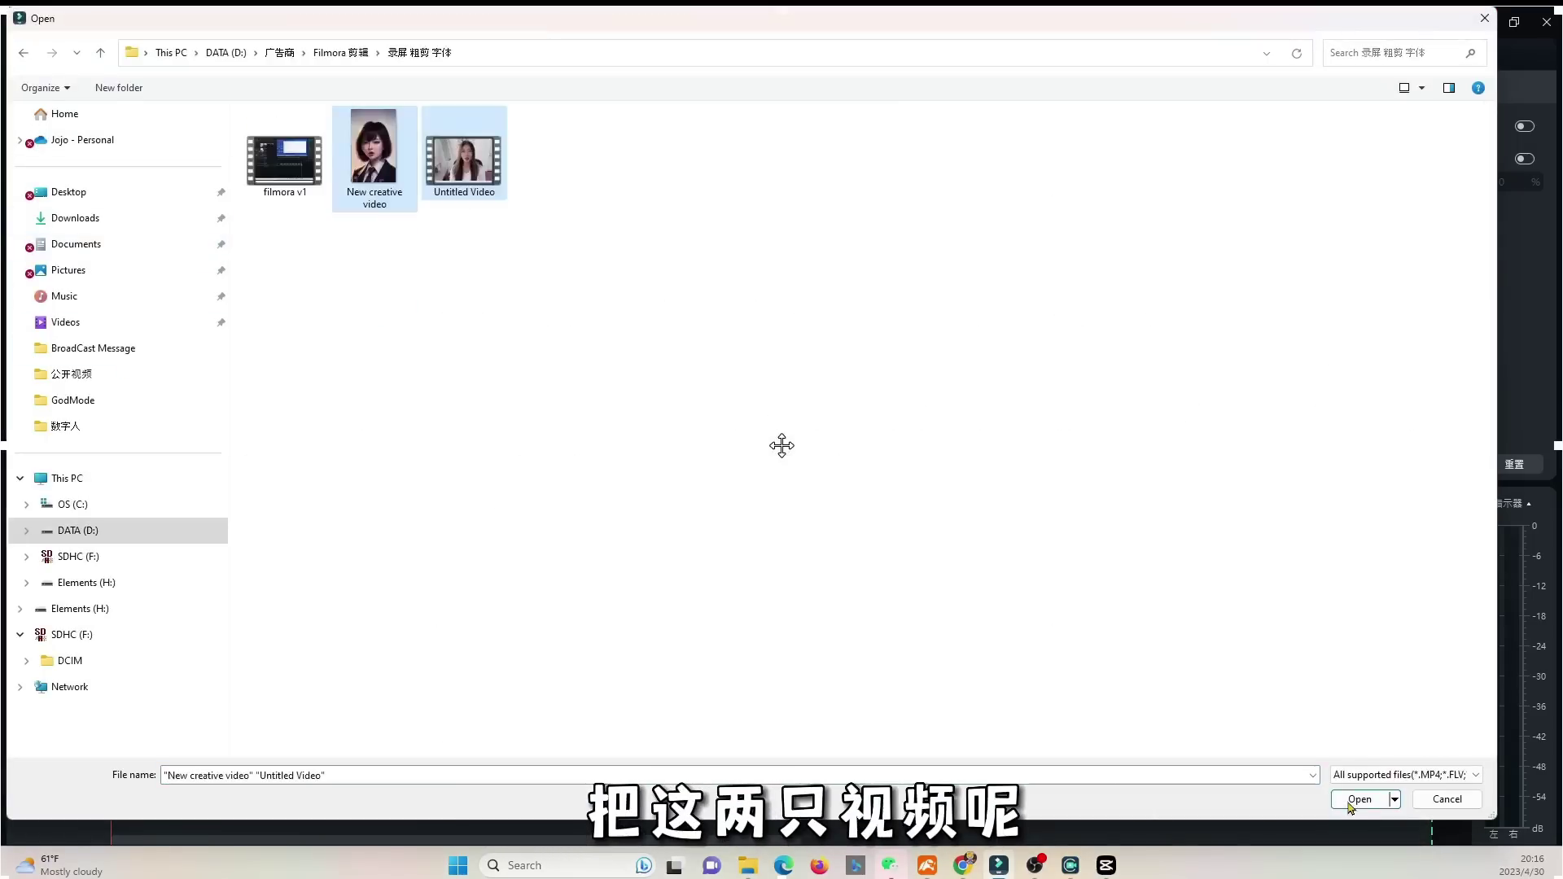
{"action": "left_click", "coordinate": [1358, 800]}
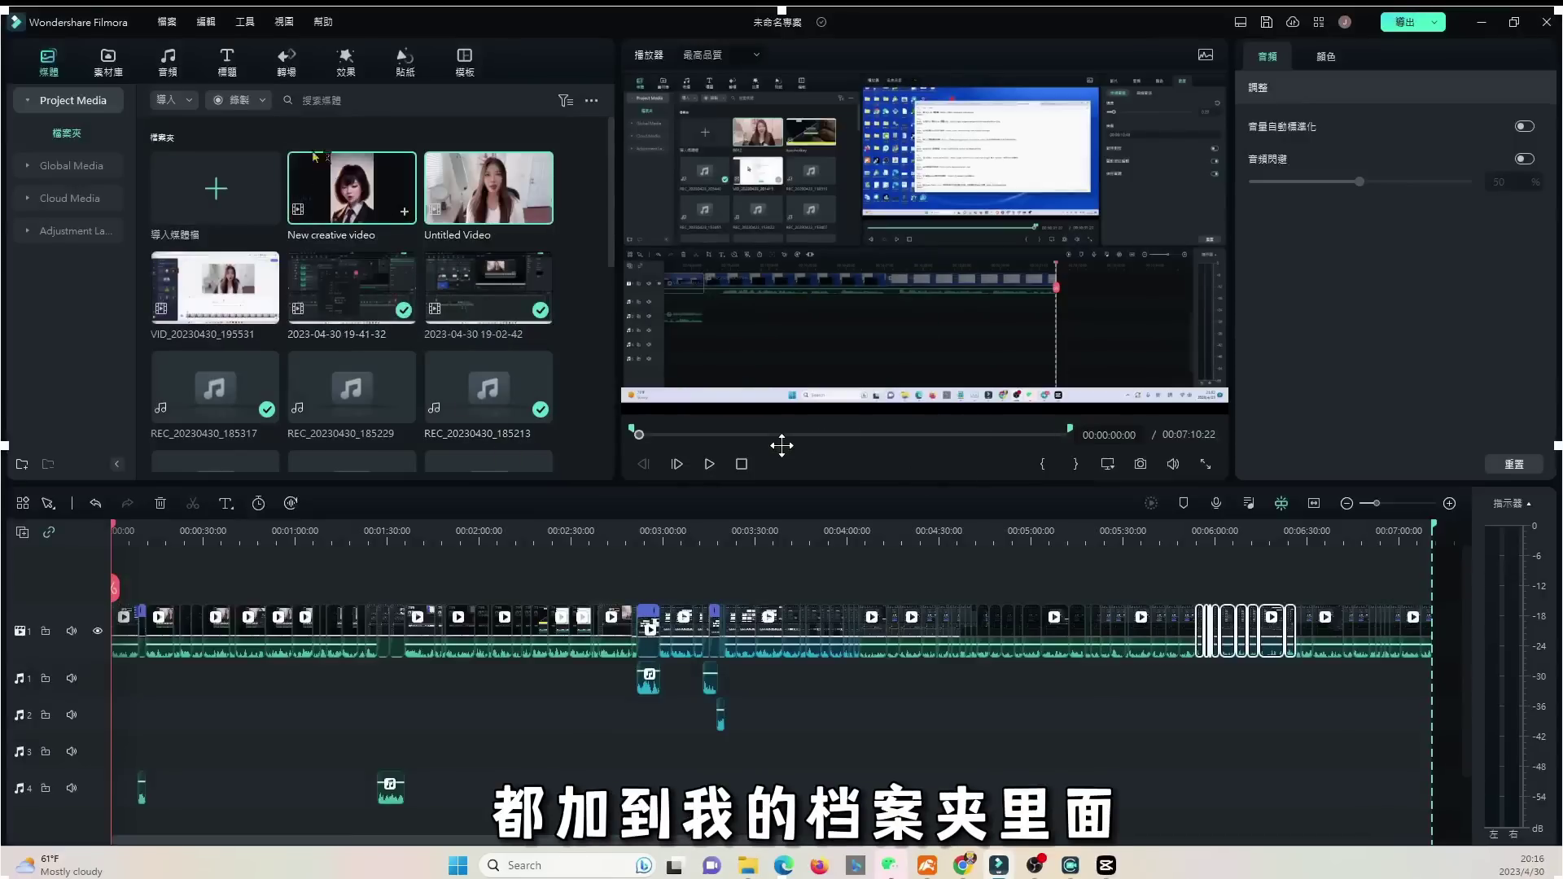
{"action": "left_click_drag", "start_coordinate": [502, 189], "coordinate": [192, 578]}
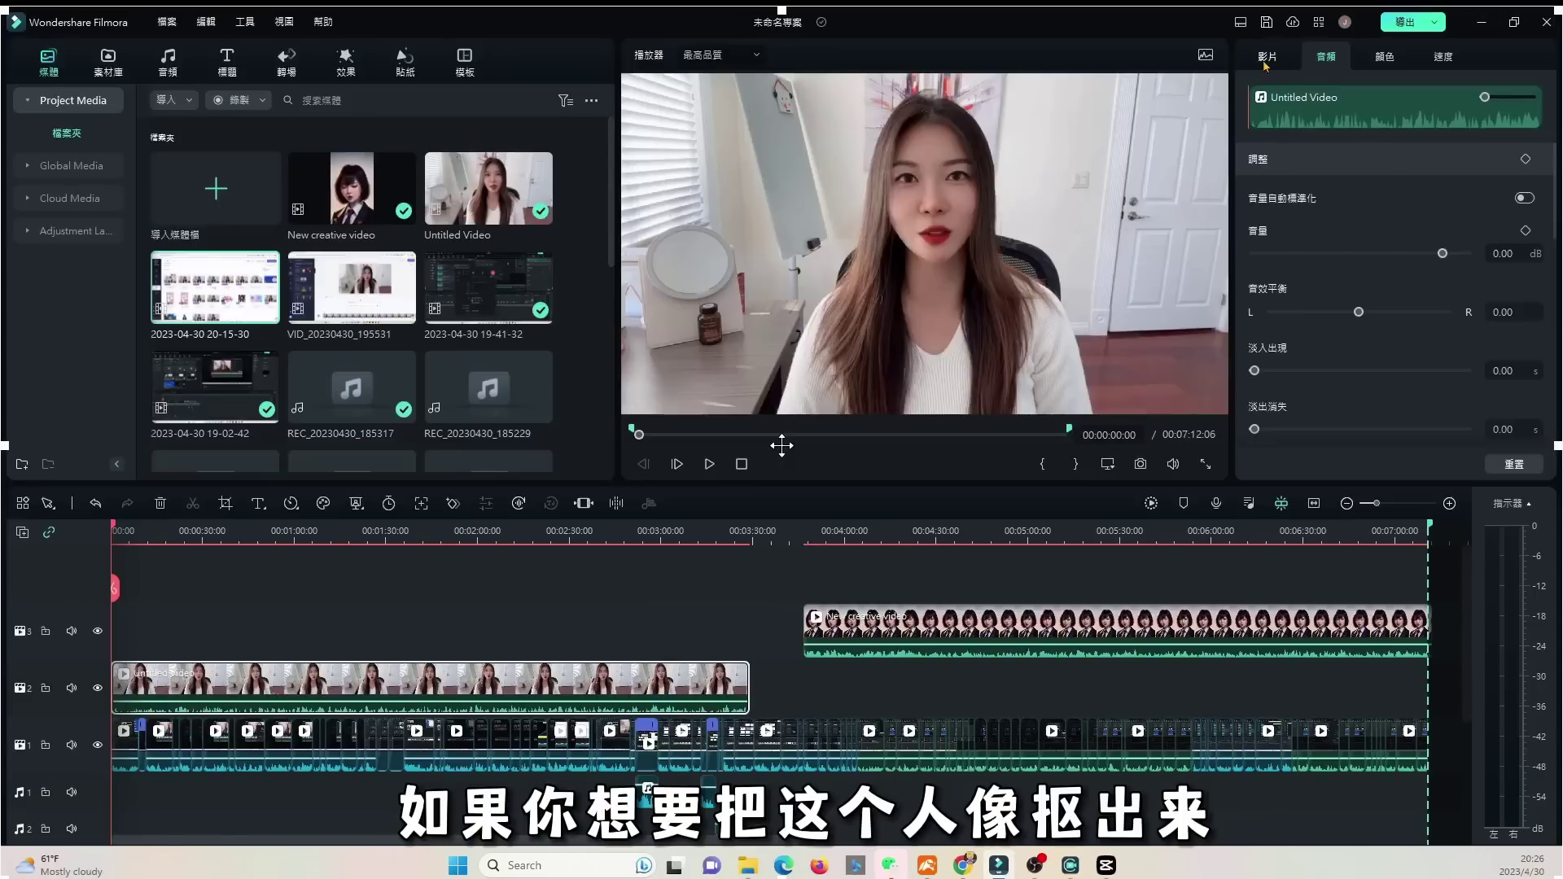
Step: Remove the background of the Untitled Video clip with smart portrait cutout (智能摳人像) and shrink the presenter in the preview
{"action": "left_click", "coordinate": [1267, 61]}
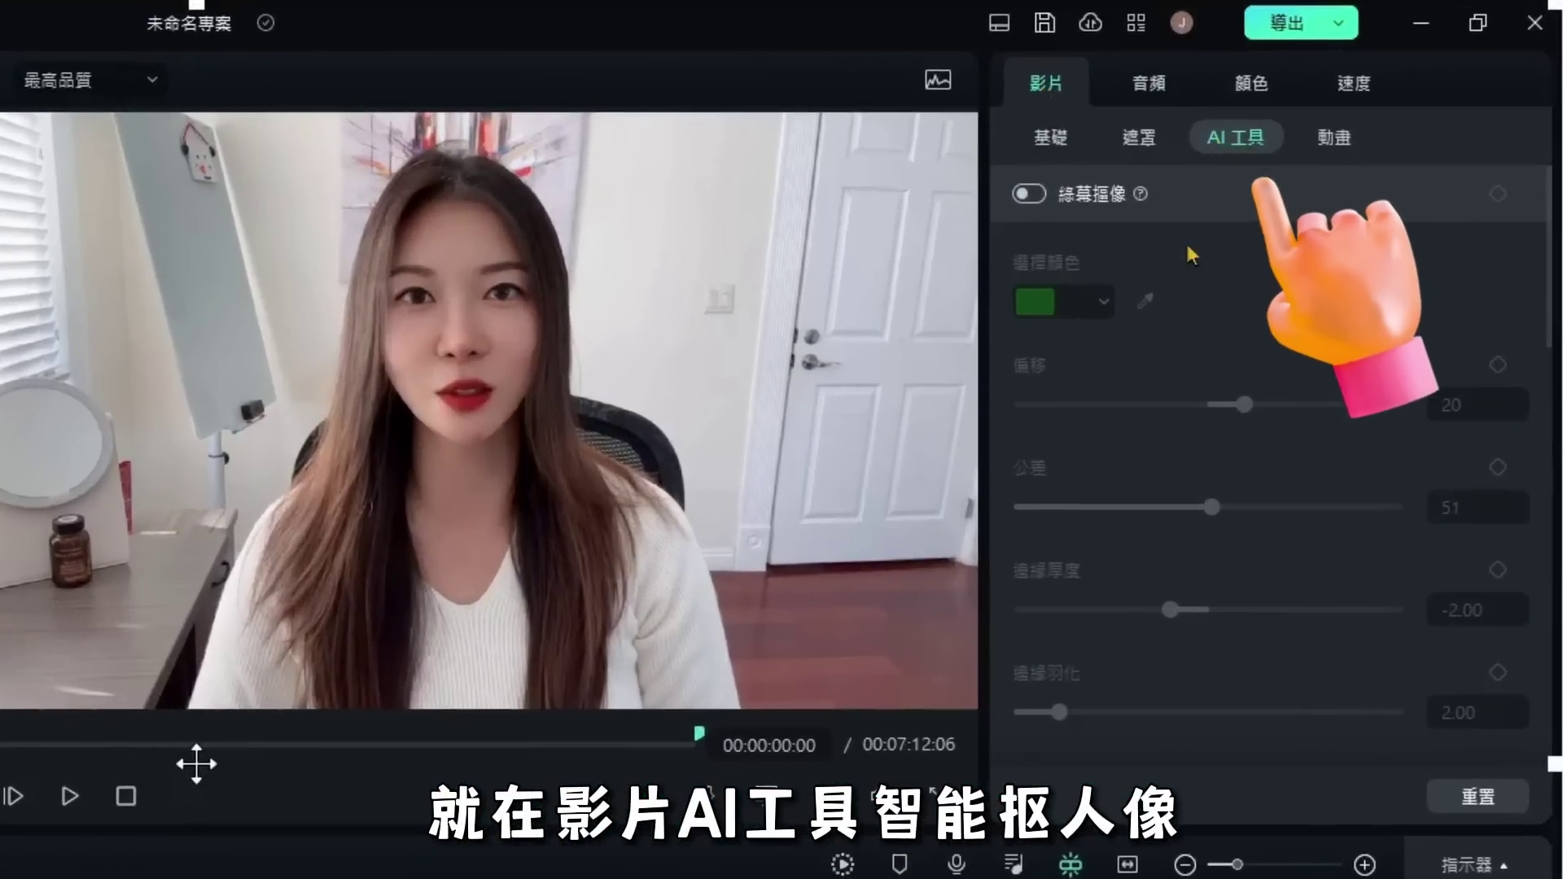
{"action": "scroll", "coordinate": [1107, 485], "scroll_direction": "down", "scroll_amount": 5}
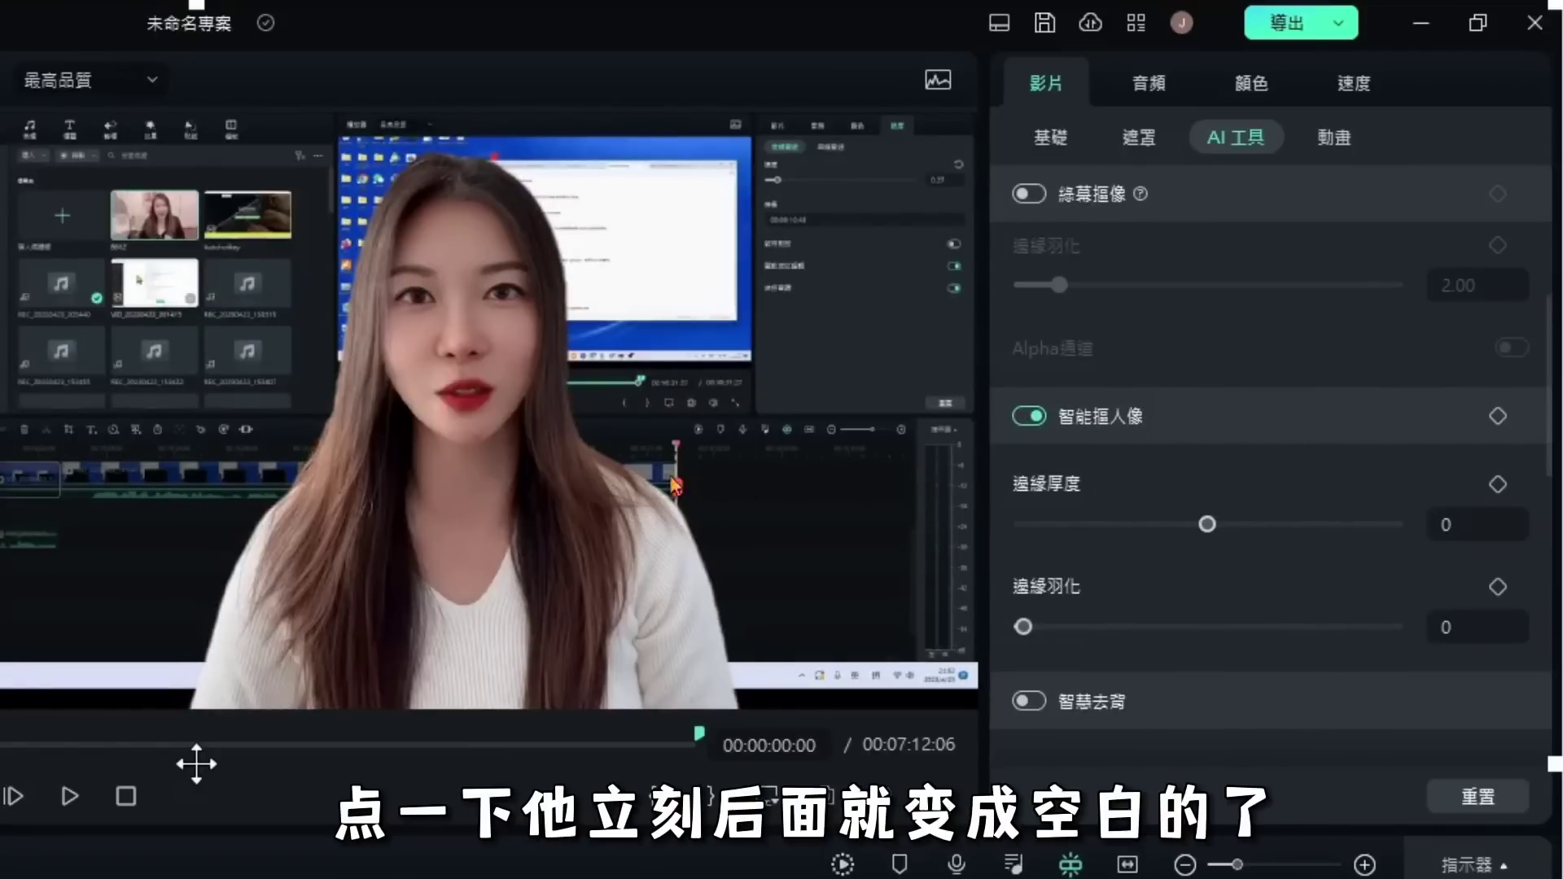
{"action": "left_click_drag", "start_coordinate": [914, 666], "coordinate": [525, 515]}
{"action": "key", "text": "ctrl+z"}
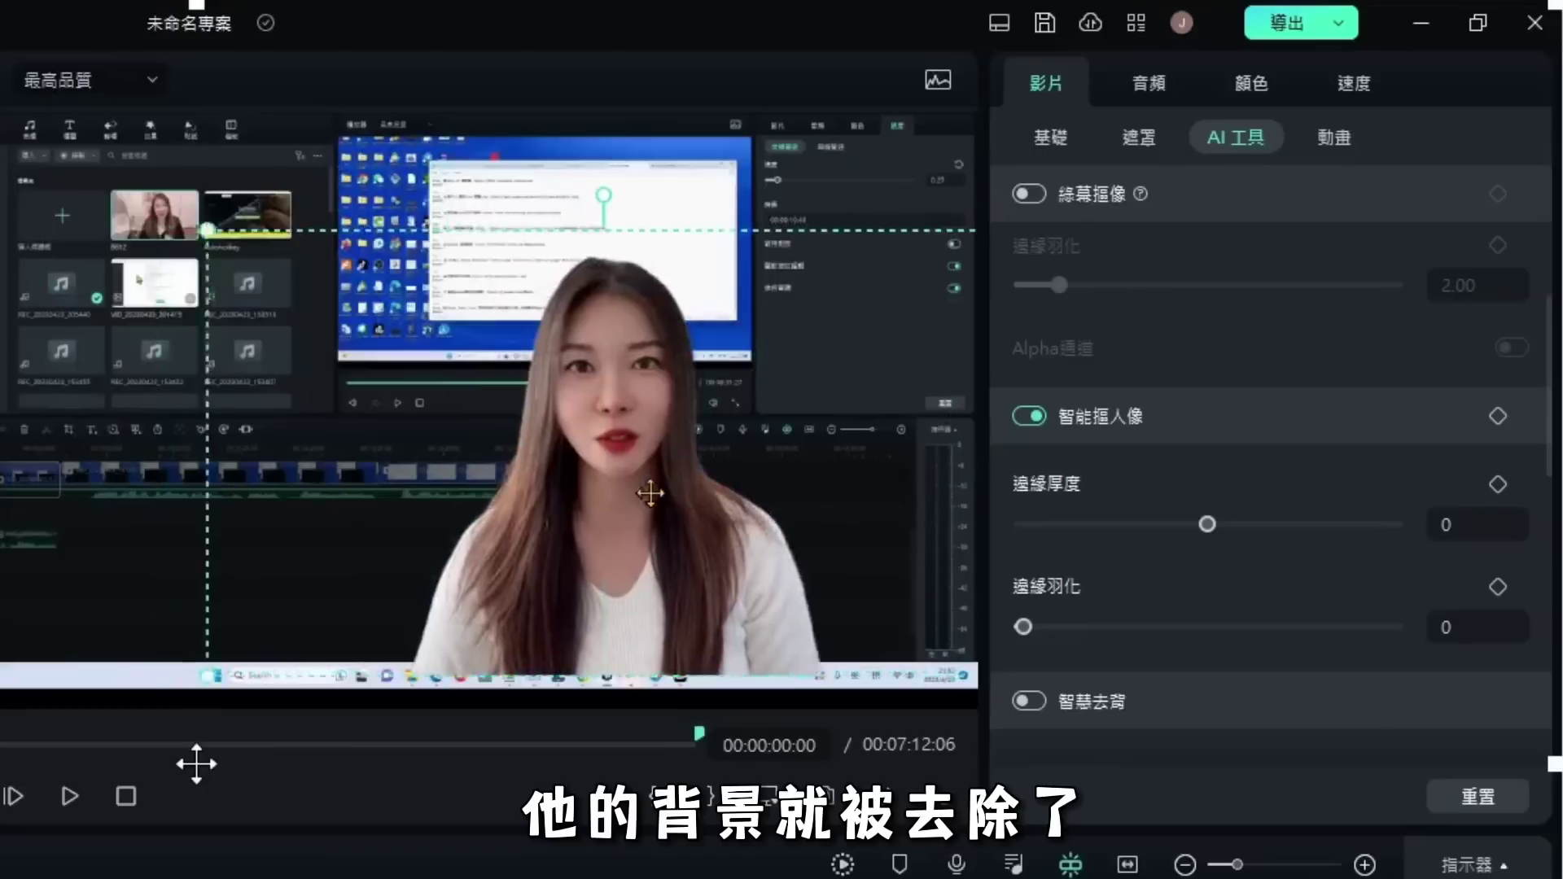
Step: Try out the edge feathering (邊緣羽化) and edge thickness (邊緣厚度) adjustments on the presenter's portrait cutout
{"action": "mouse_move", "coordinate": [1023, 627]}
{"action": "left_mouse_down"}
{"action": "mouse_move", "coordinate": [1319, 629]}
{"action": "mouse_move", "coordinate": [1023, 631]}
{"action": "left_mouse_up"}
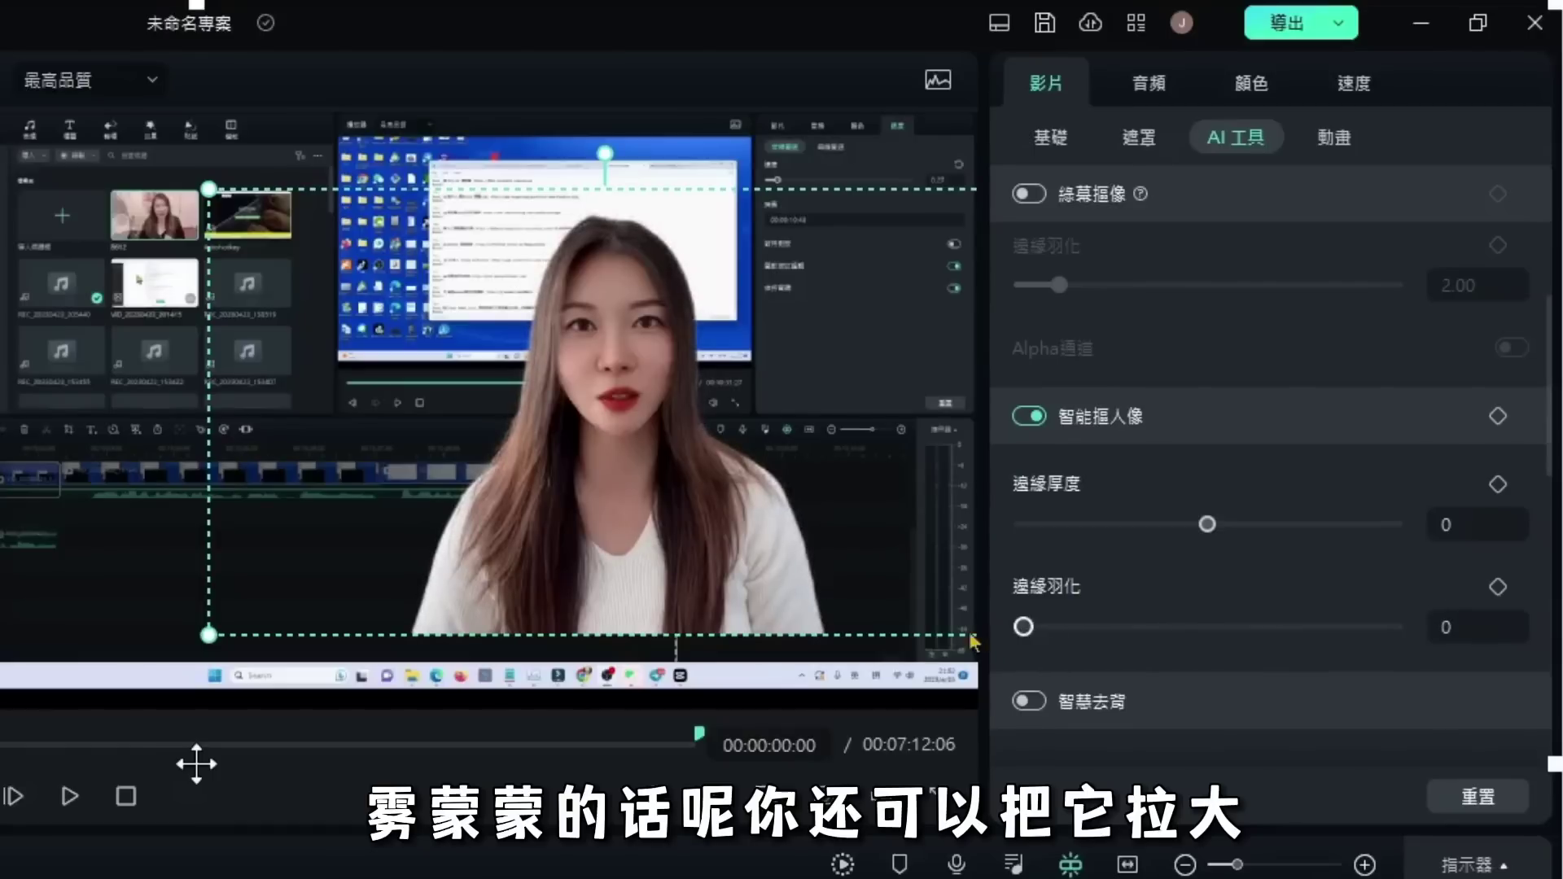
{"action": "mouse_move", "coordinate": [1190, 547]}
{"action": "left_mouse_down"}
{"action": "mouse_move", "coordinate": [1018, 531]}
{"action": "mouse_move", "coordinate": [1329, 530]}
{"action": "mouse_move", "coordinate": [1213, 530]}
{"action": "left_mouse_up"}
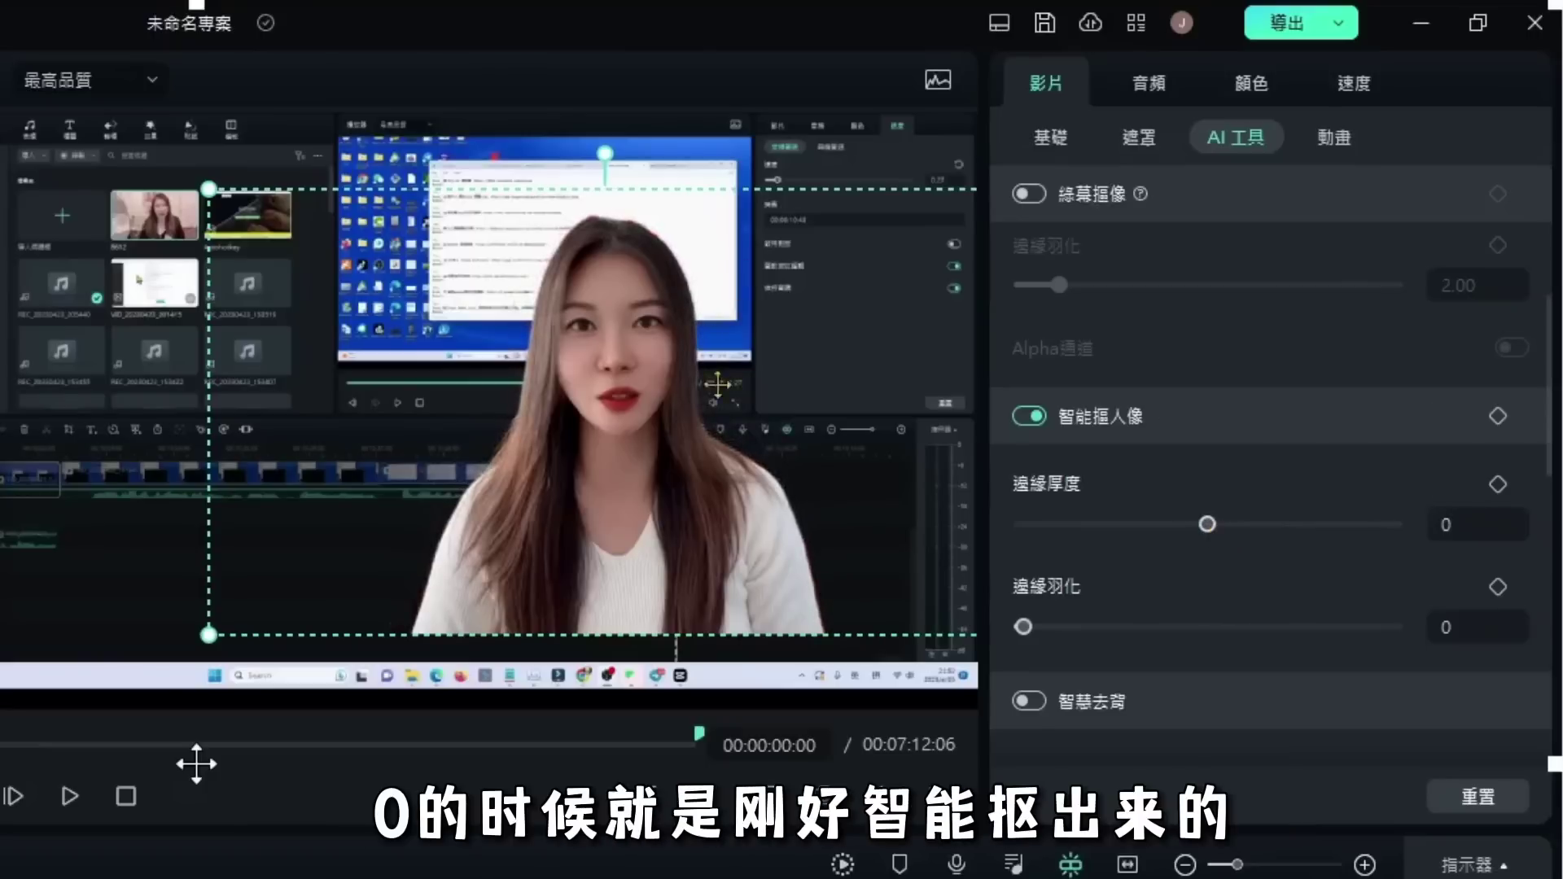
Step: Cut out the whiteboard behind the presenter with smart background removal (智慧去背), save it, and toggle the effect off and on to compare
{"action": "scroll", "coordinate": [1189, 502], "scroll_direction": "down", "scroll_amount": 2}
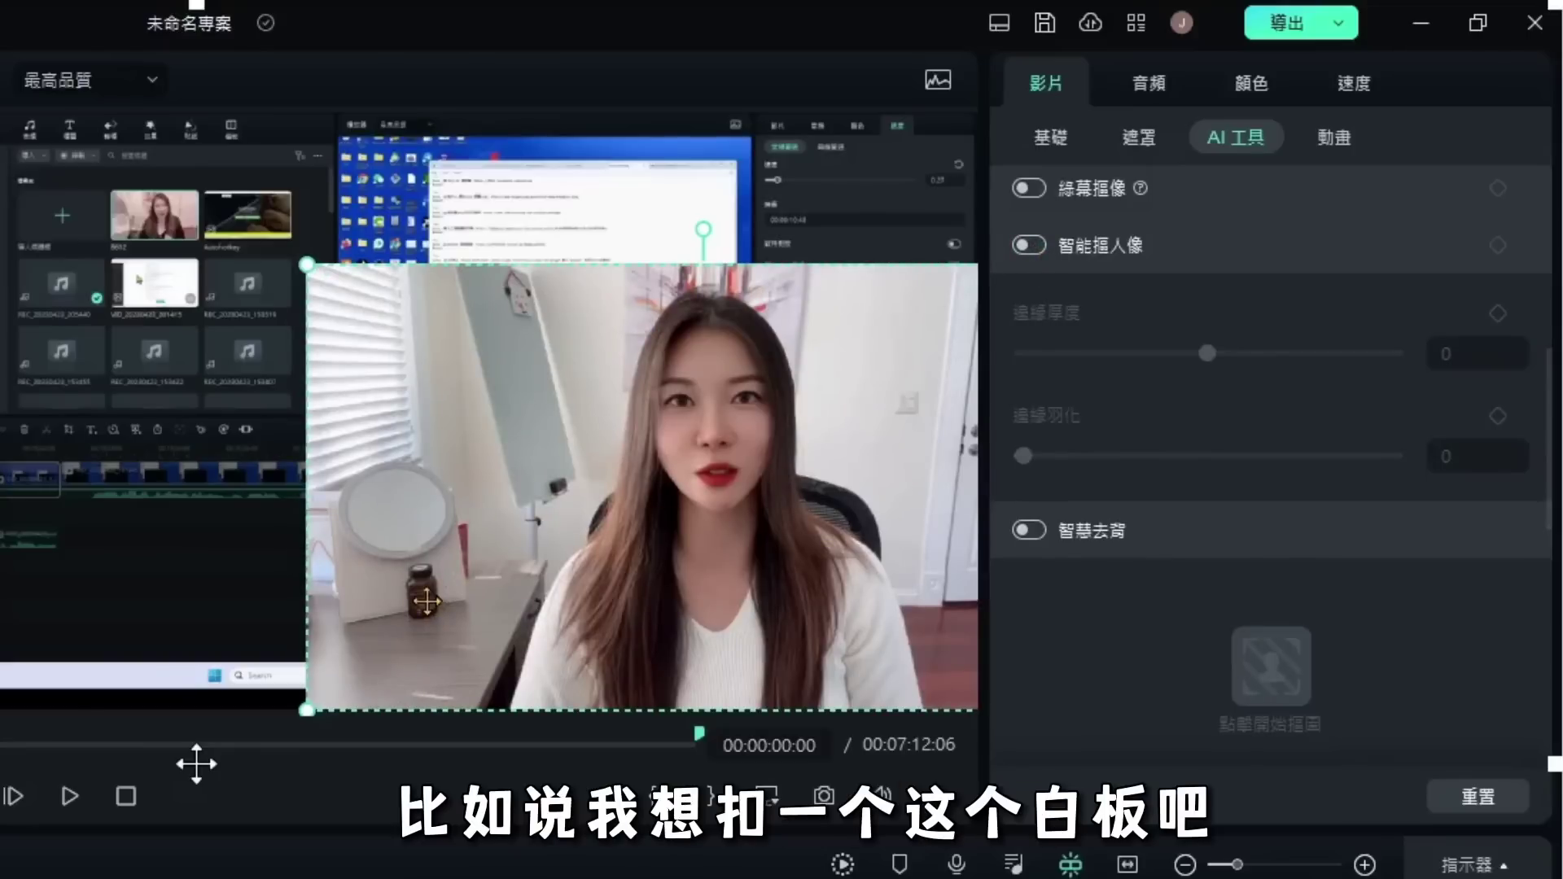
{"action": "left_click", "coordinate": [1031, 531]}
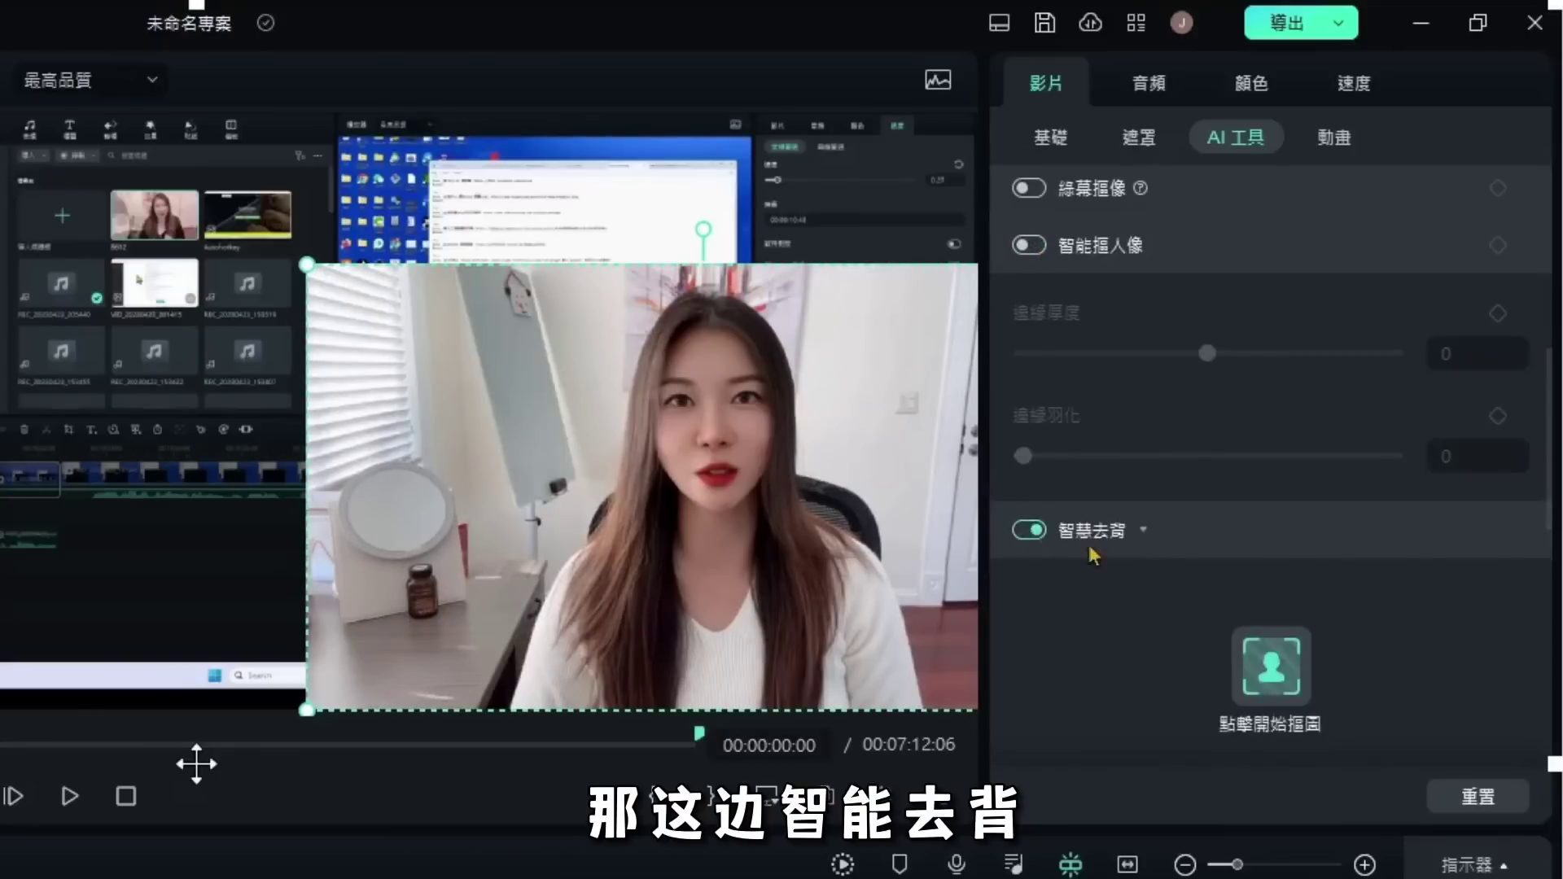
{"action": "left_click", "coordinate": [1286, 678]}
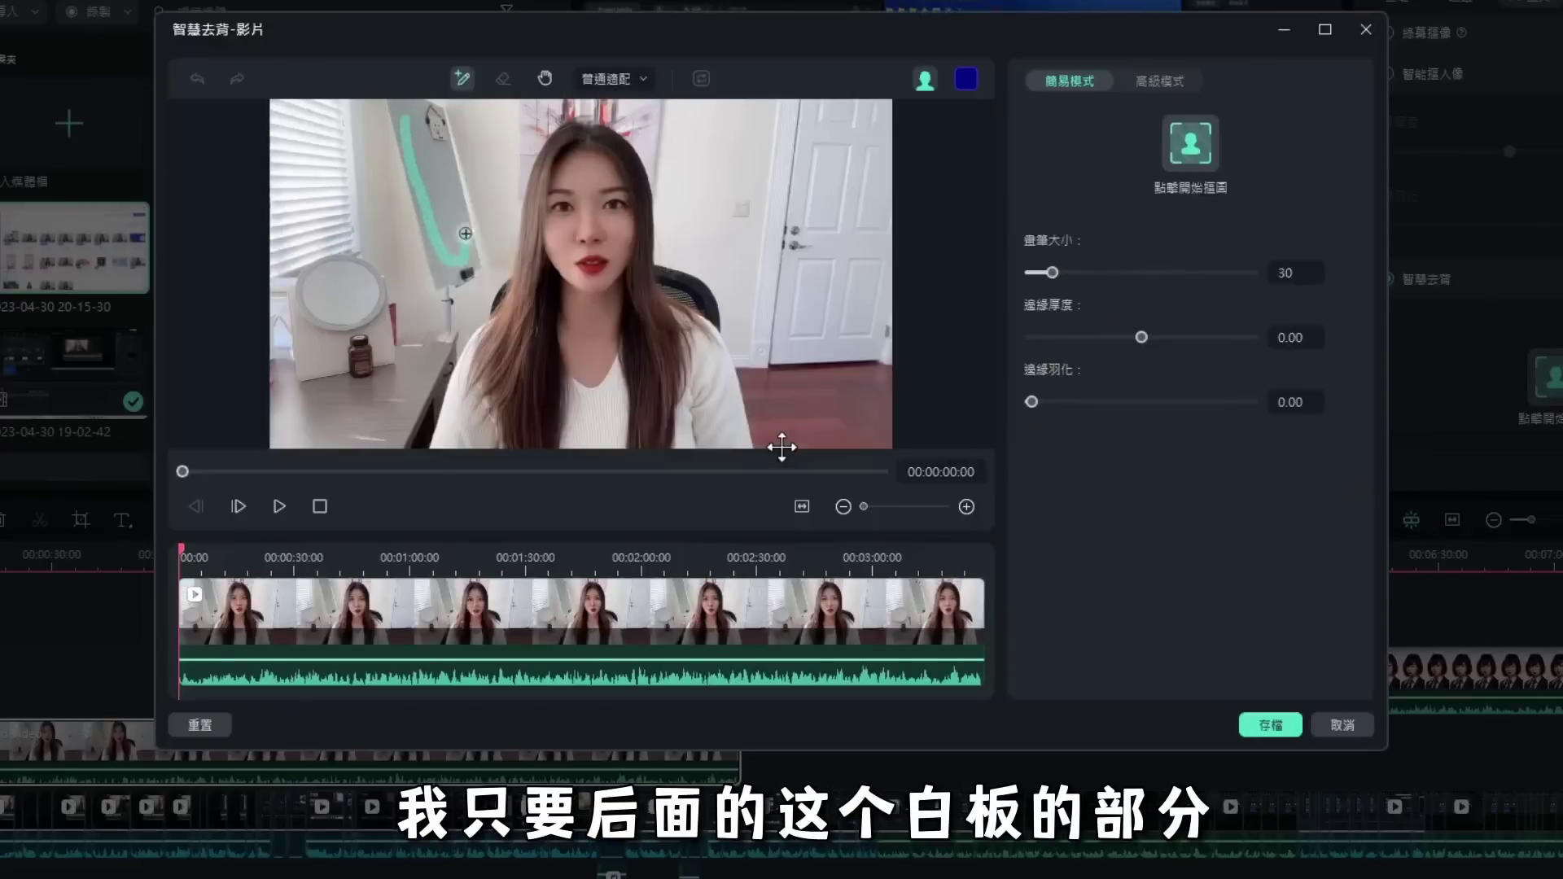
{"action": "left_click_drag", "start_coordinate": [410, 120], "coordinate": [419, 116]}
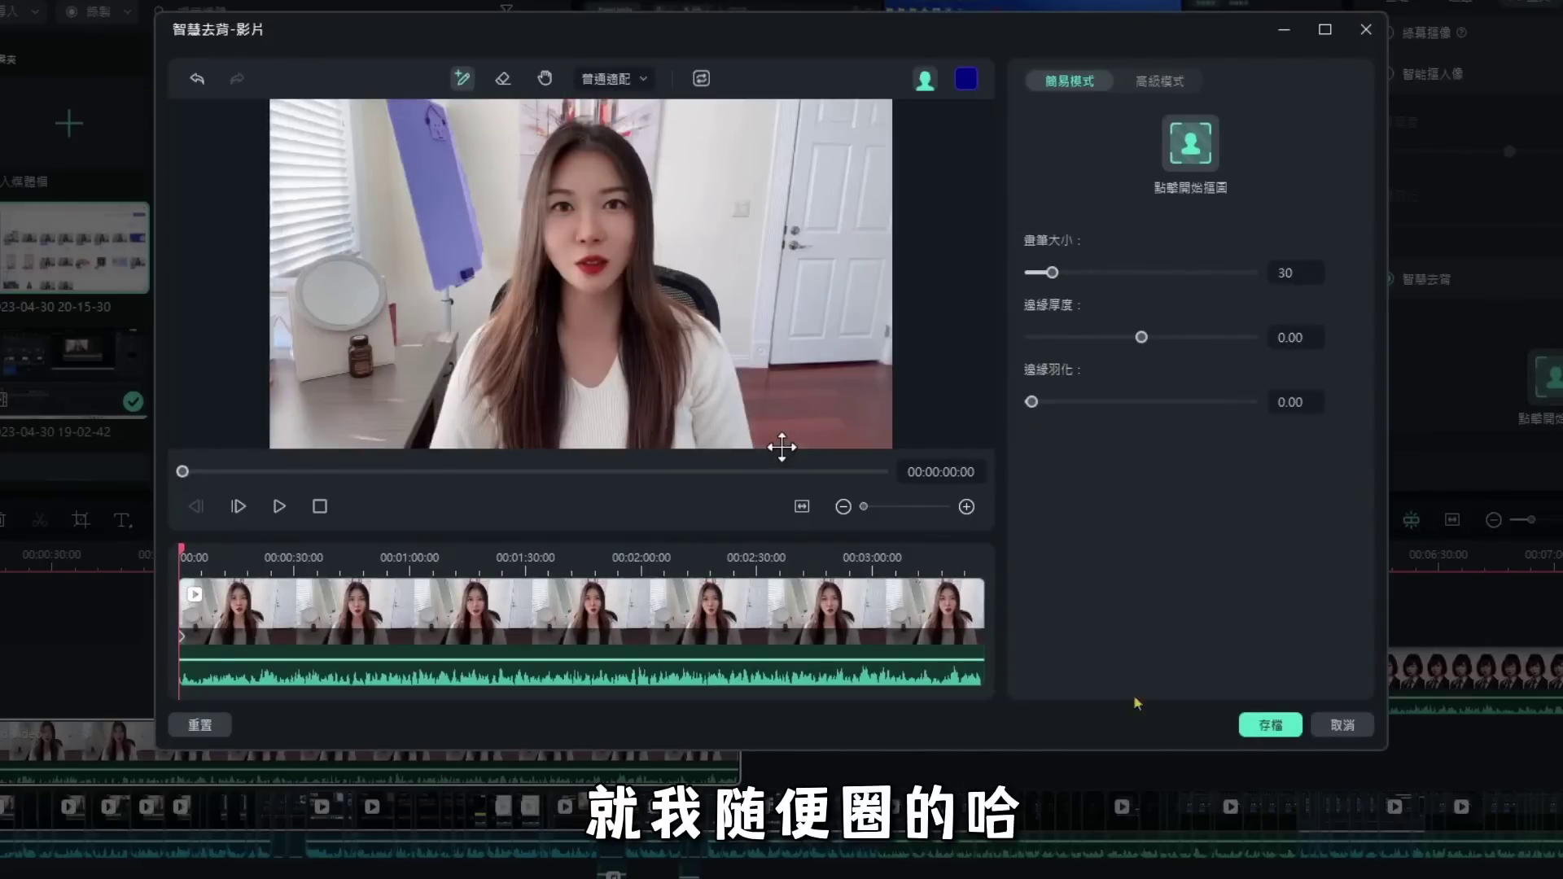
{"action": "left_click", "coordinate": [1270, 725]}
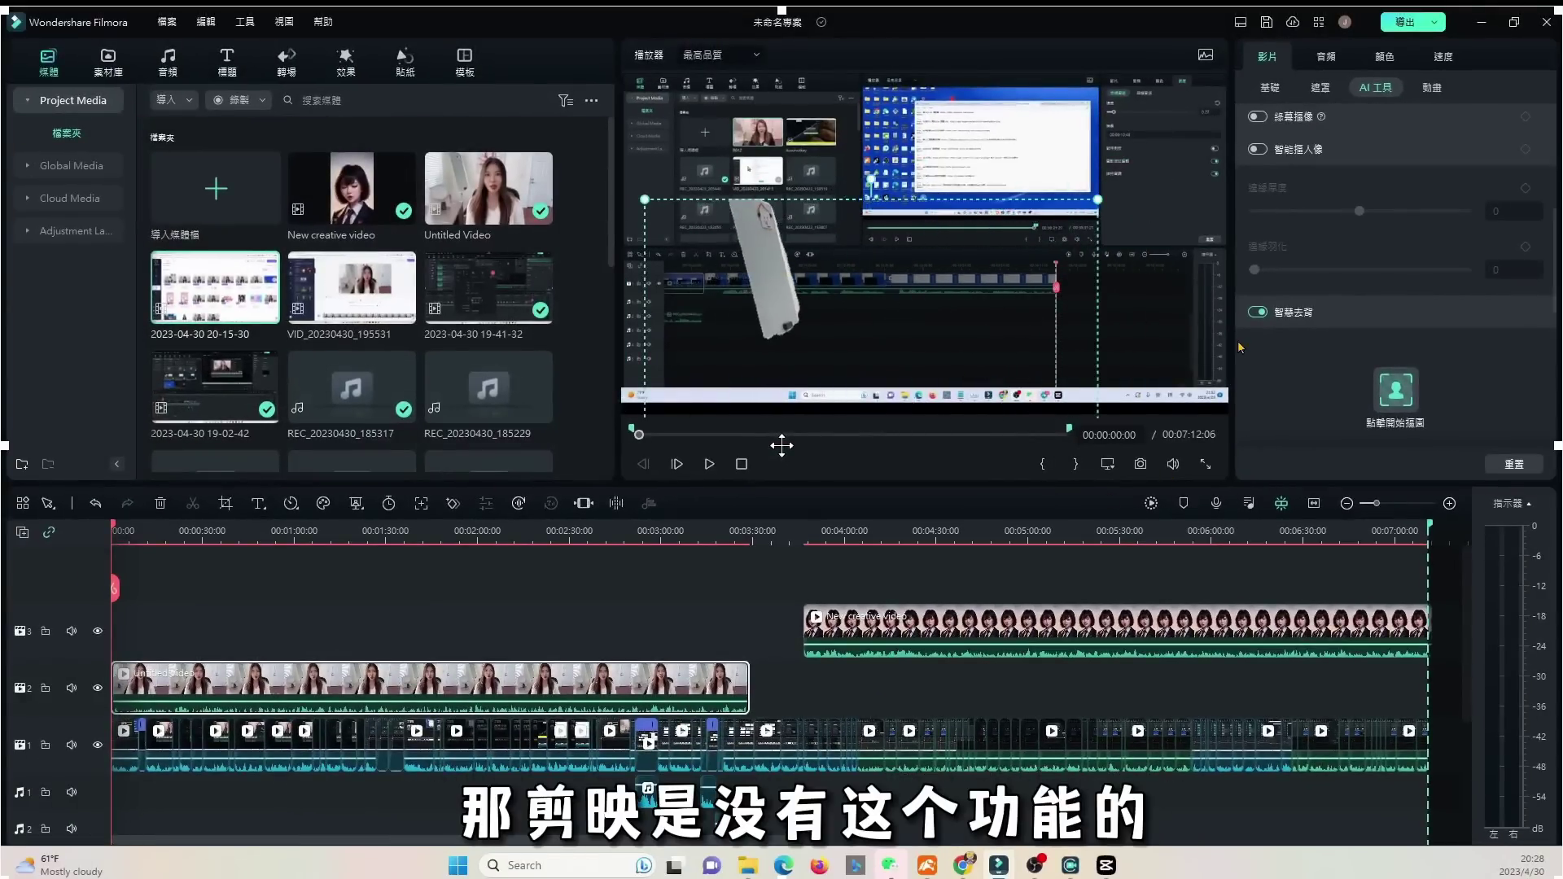
{"action": "left_click", "coordinate": [1258, 312]}
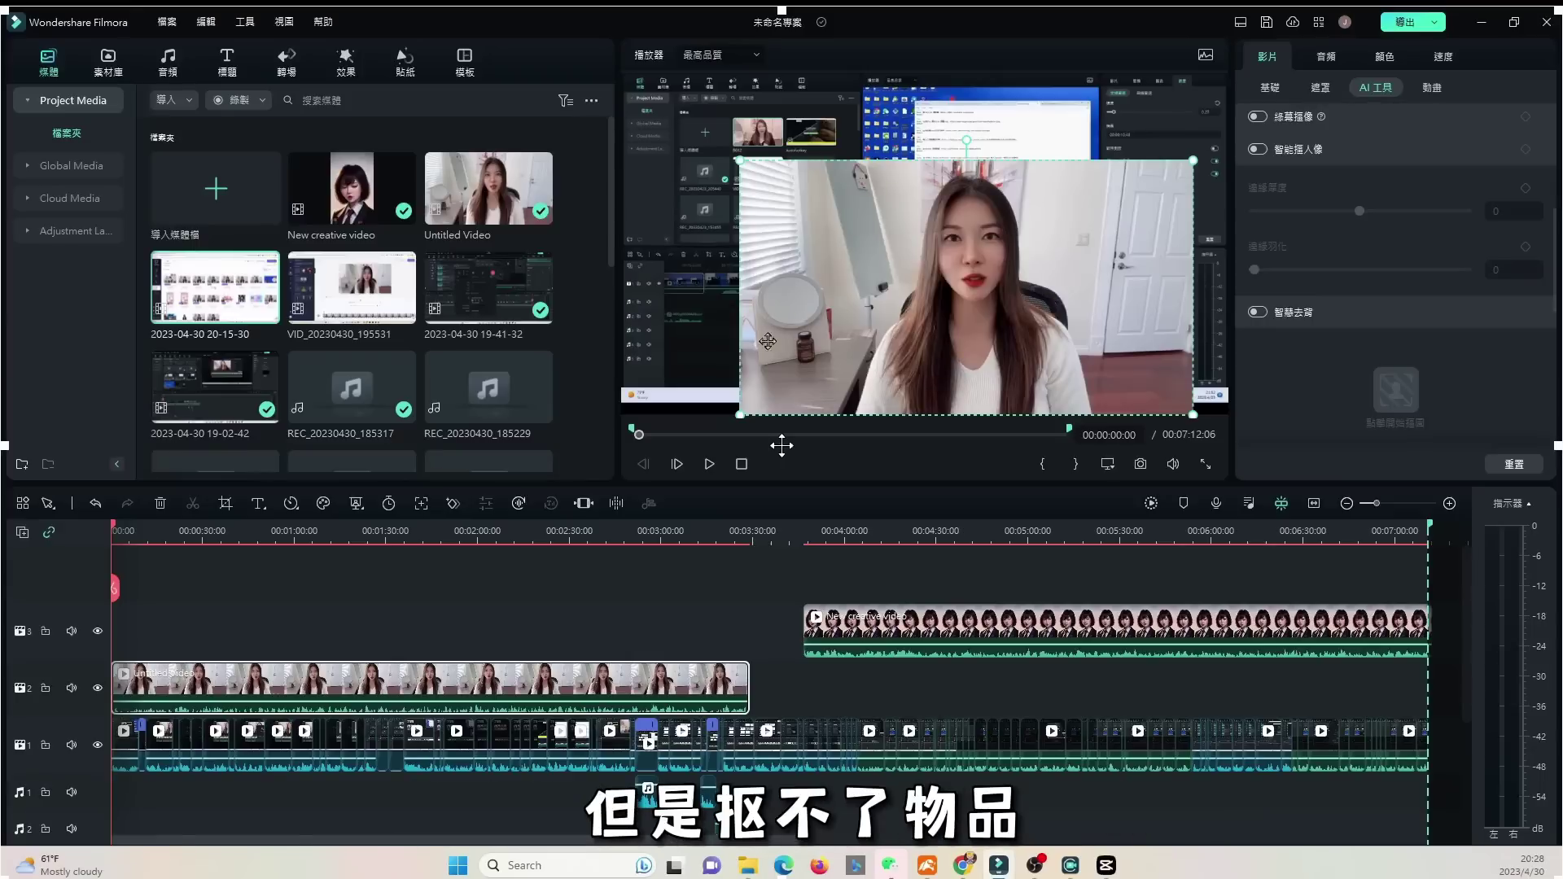
{"action": "left_click", "coordinate": [1258, 312]}
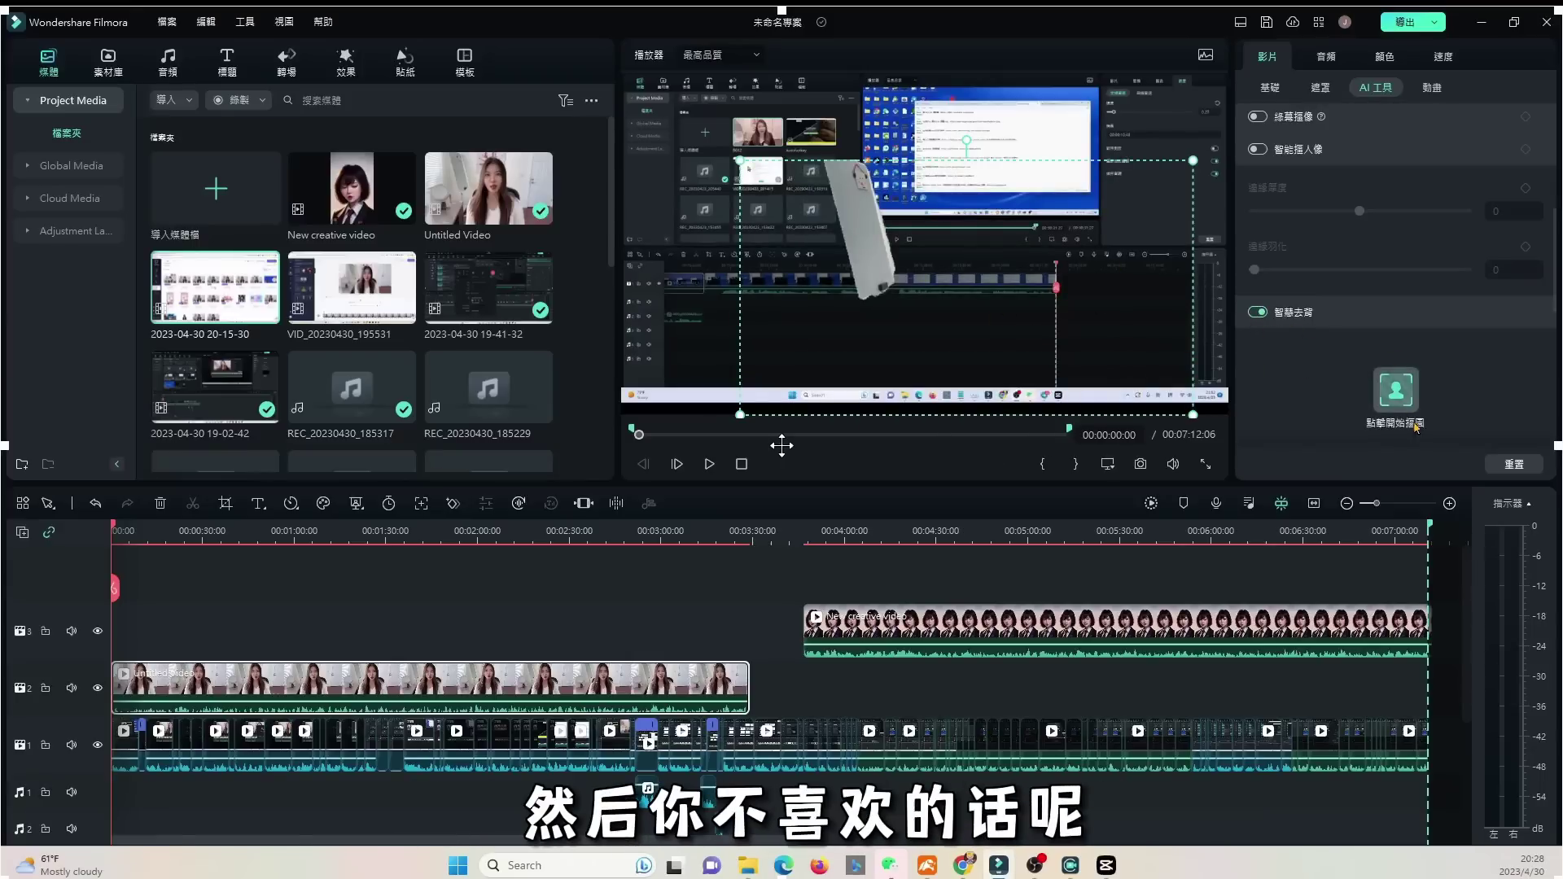
Step: Reset the whiteboard mask, brush over the small round mirror on the desk instead, and save the mirror cutout
{"action": "left_click", "coordinate": [1396, 391]}
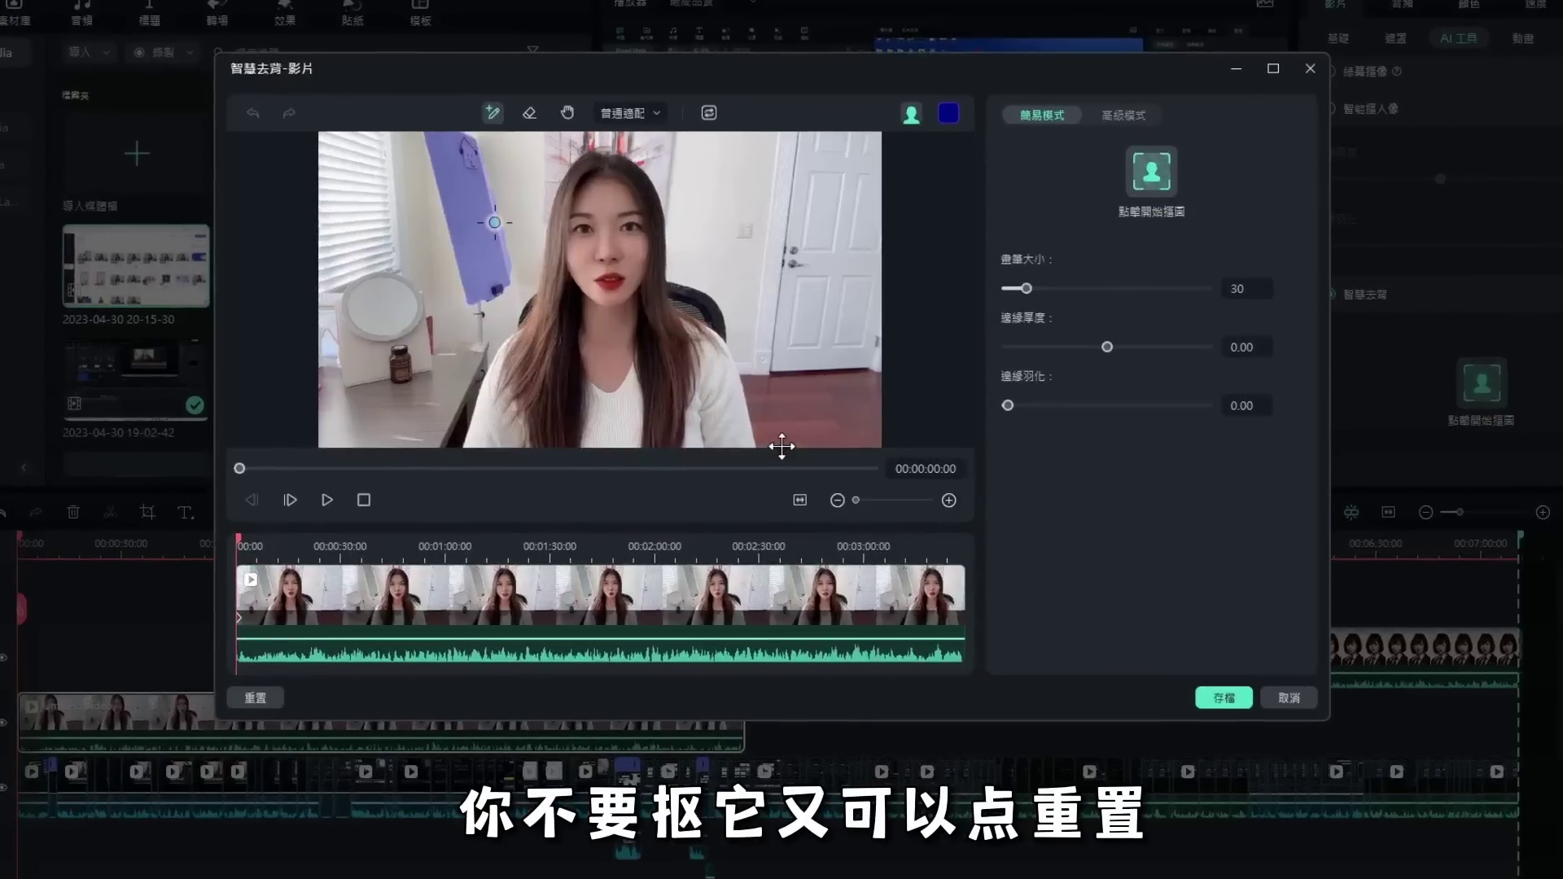
{"action": "left_click", "coordinate": [252, 702]}
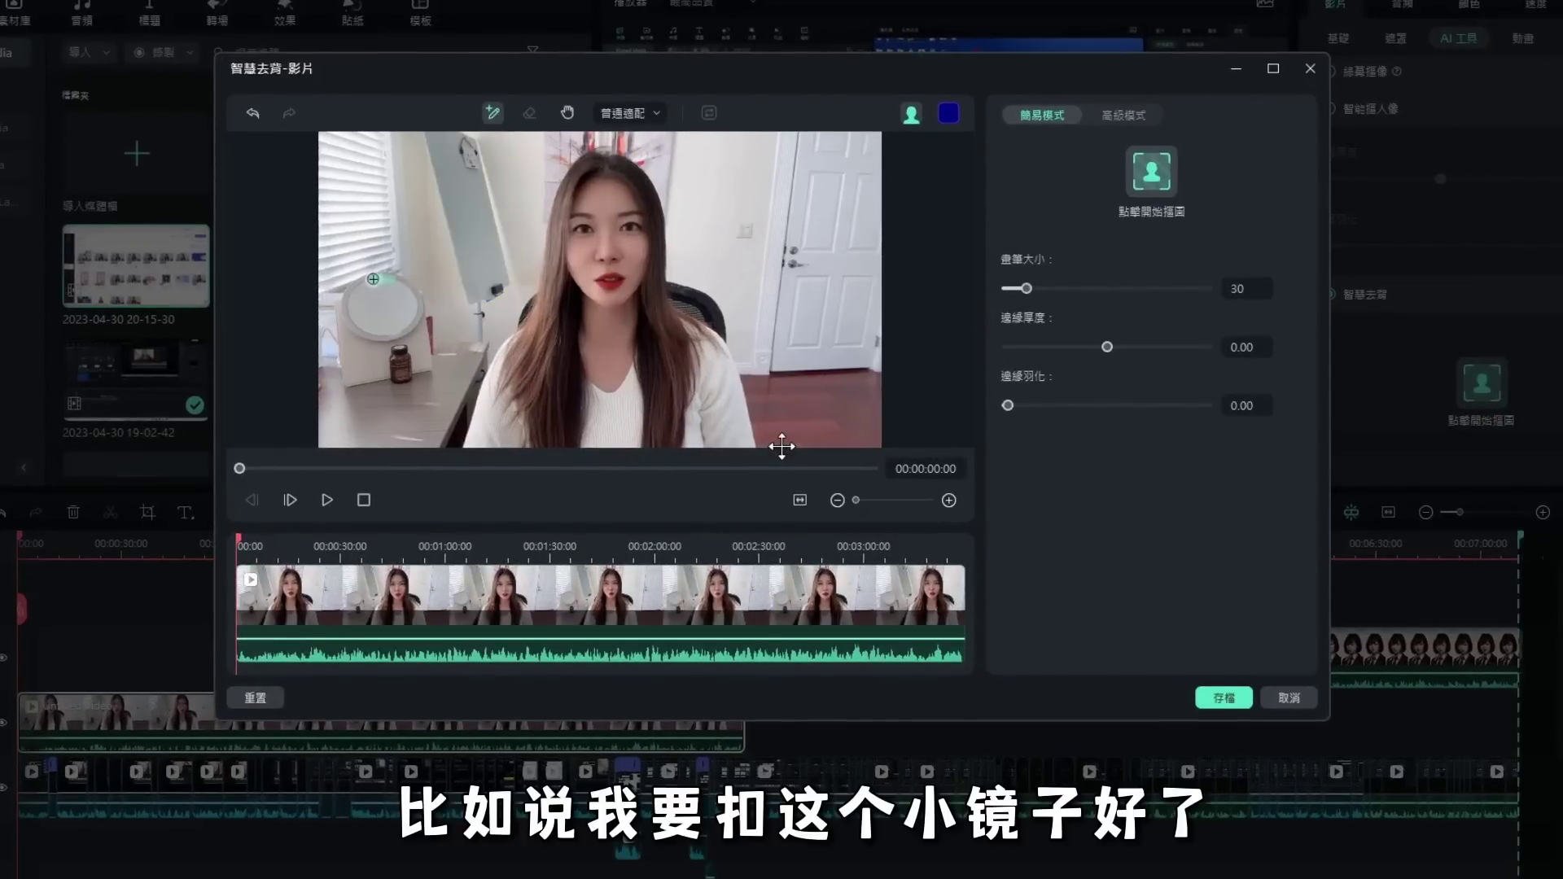
{"action": "left_click_drag", "start_coordinate": [354, 288], "coordinate": [356, 322]}
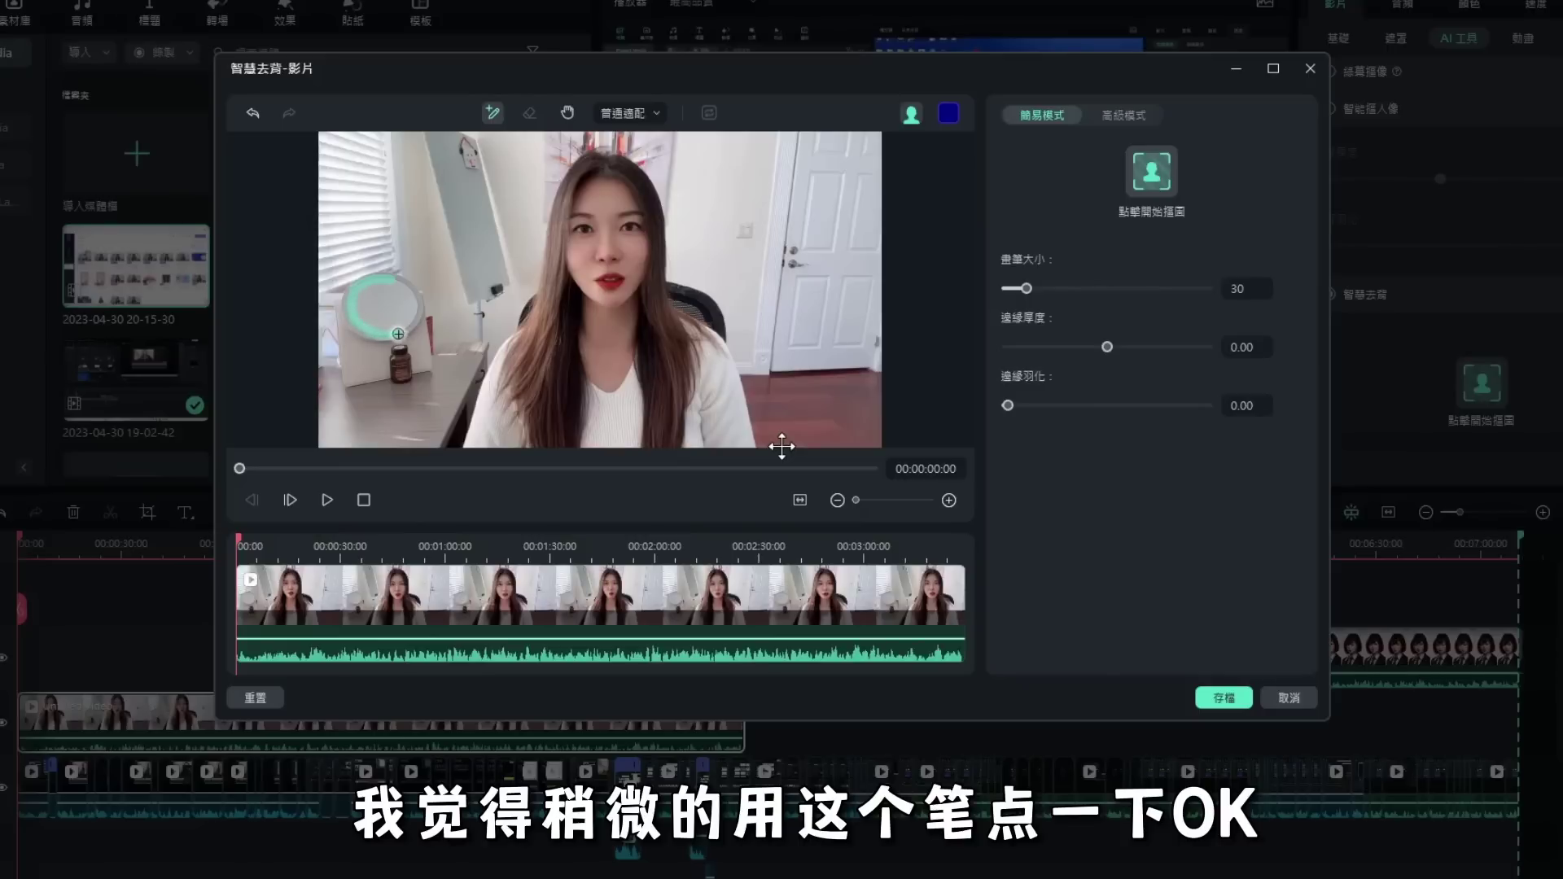
{"action": "left_click_drag", "start_coordinate": [396, 281], "coordinate": [392, 280]}
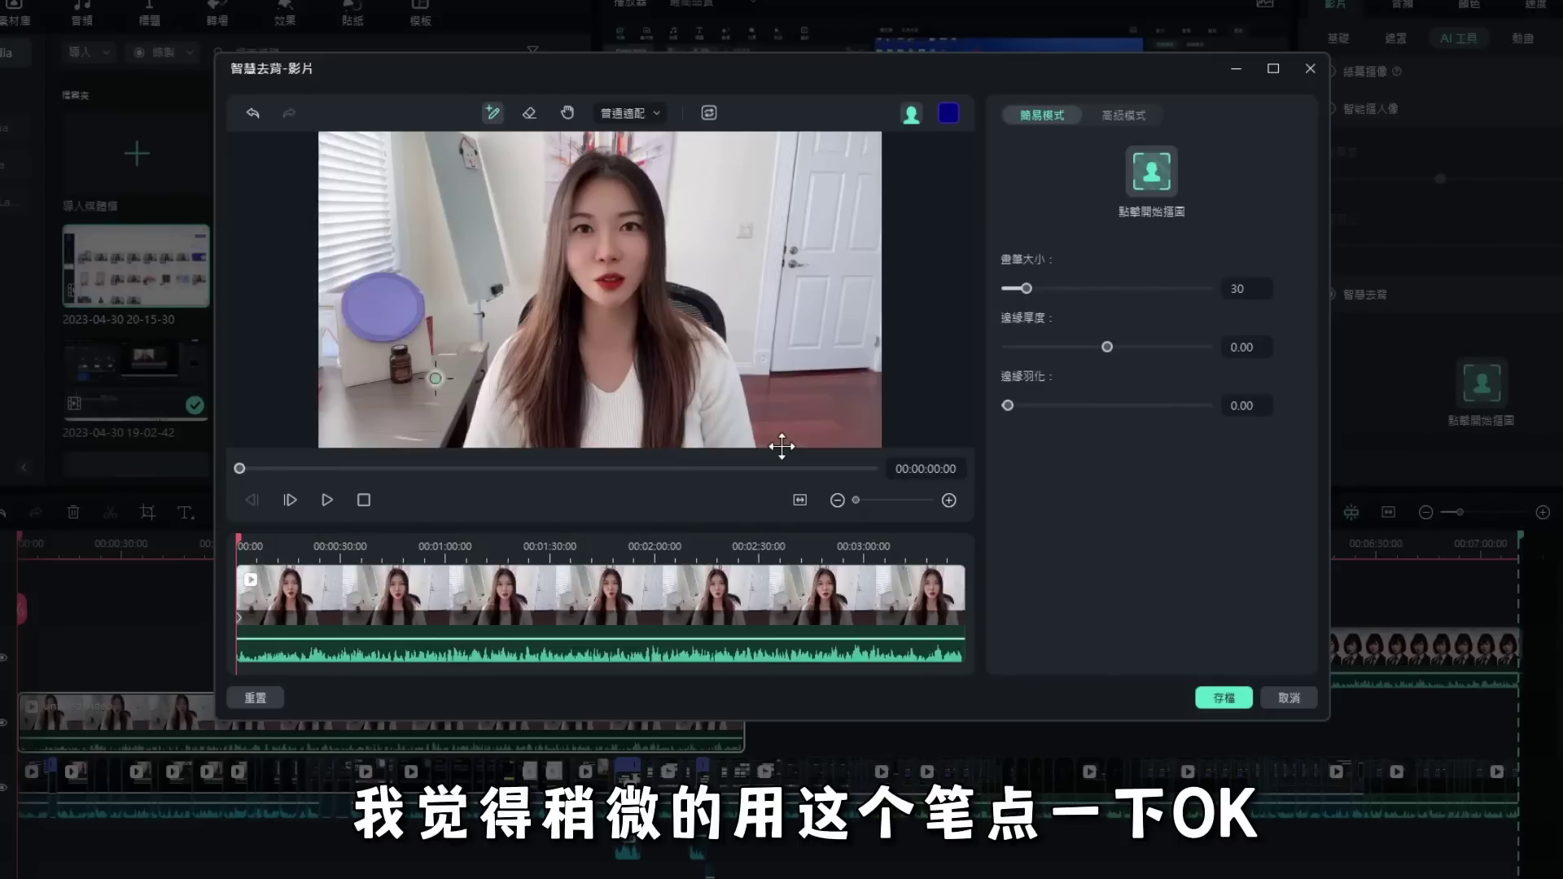
{"action": "left_click", "coordinate": [1223, 699]}
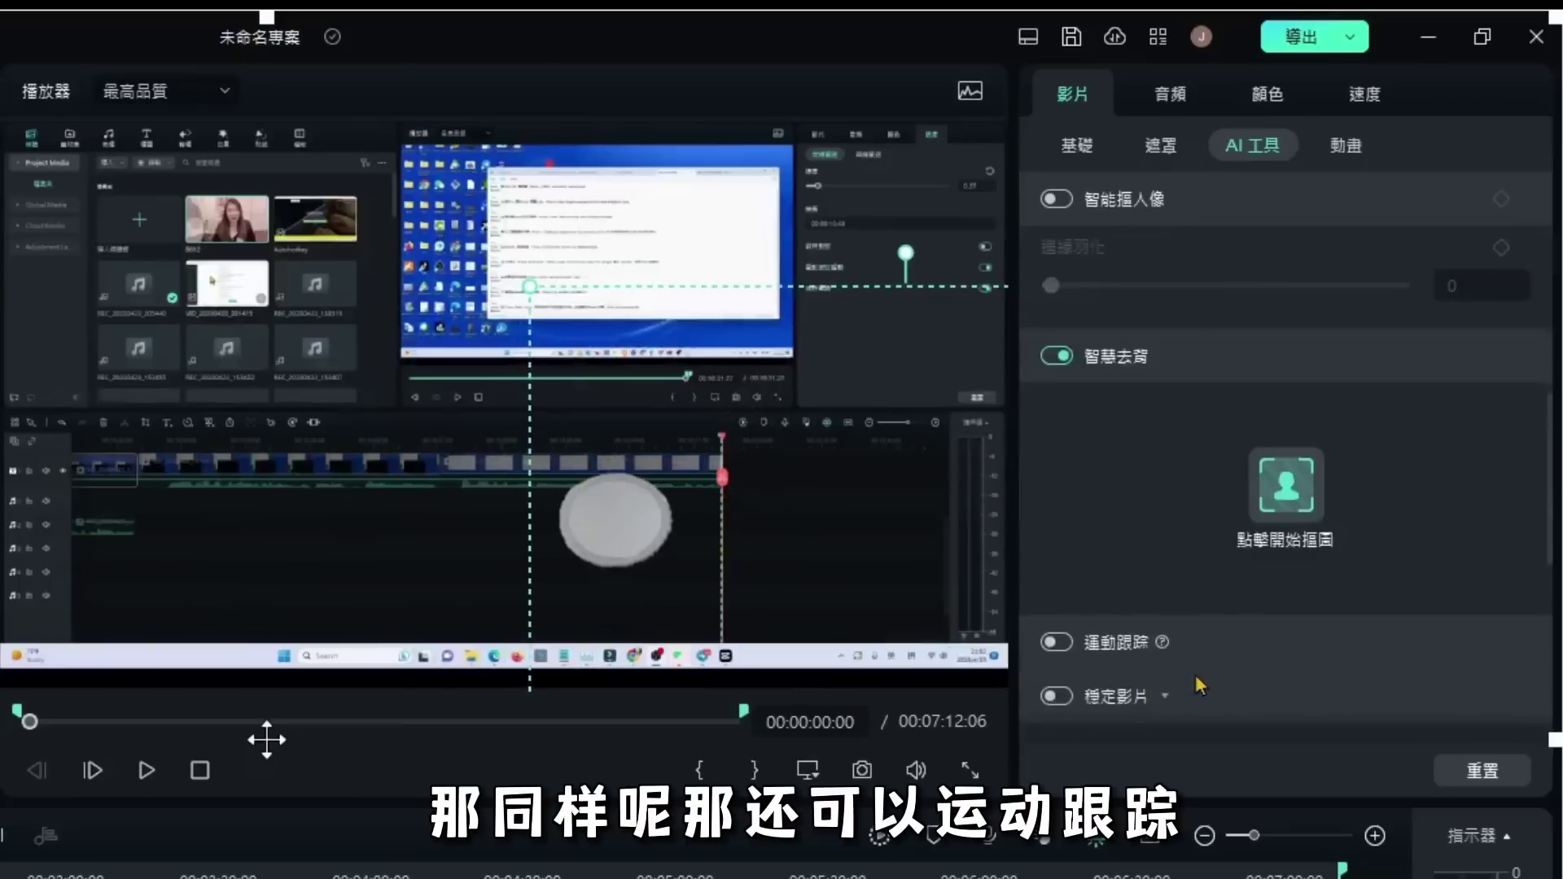
Step: Turn on motion tracking (運動跟踪) for the clip with the mirror cutout
{"action": "left_click", "coordinate": [1056, 643]}
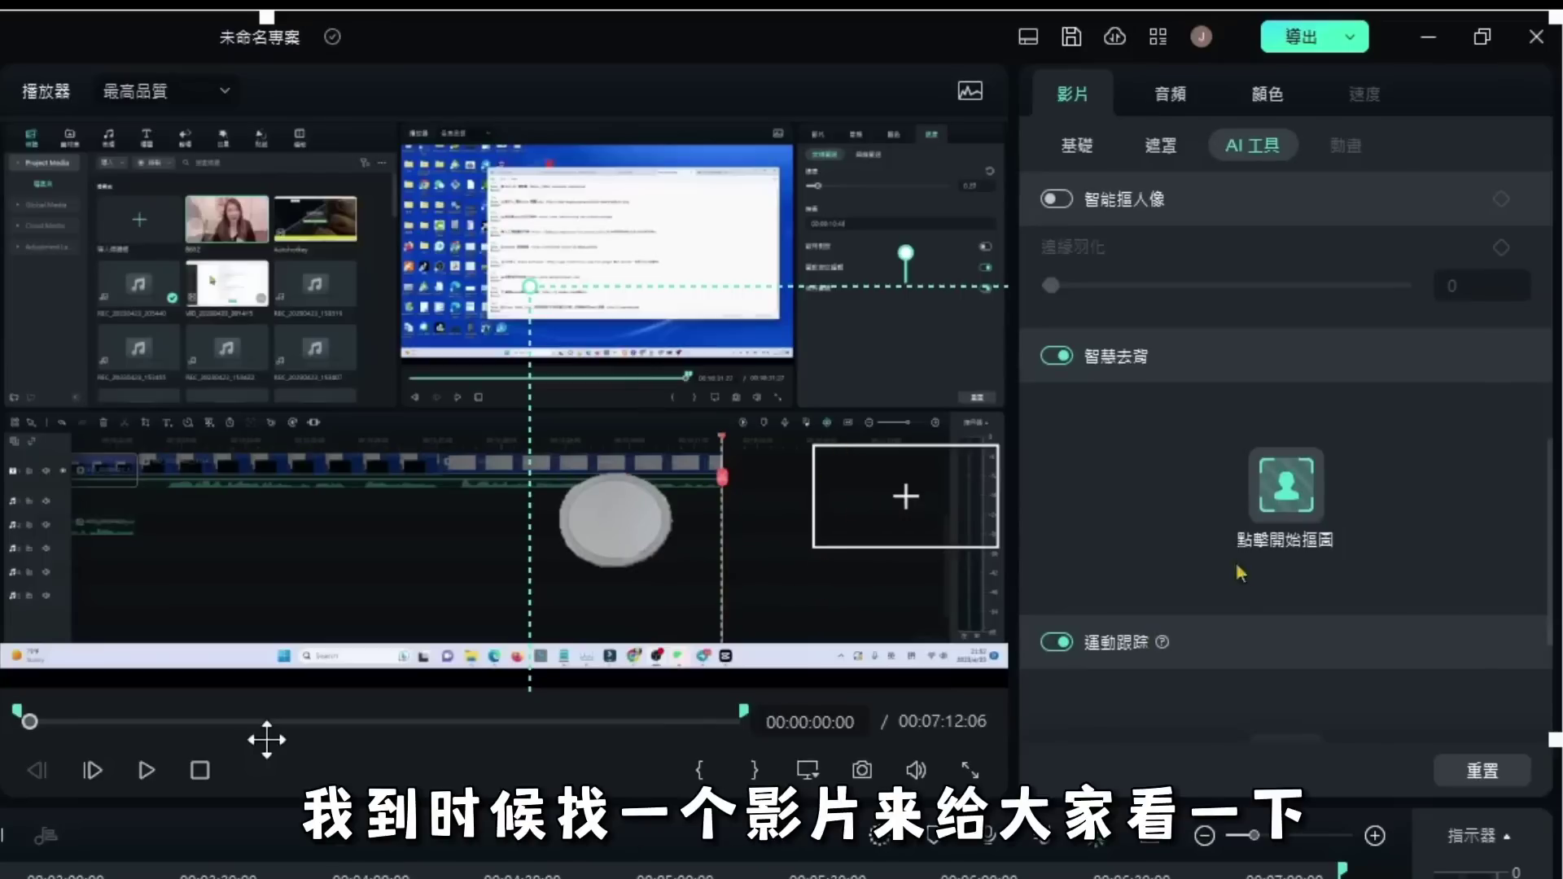
{"action": "scroll", "coordinate": [1262, 531], "scroll_direction": "down", "scroll_amount": 4}
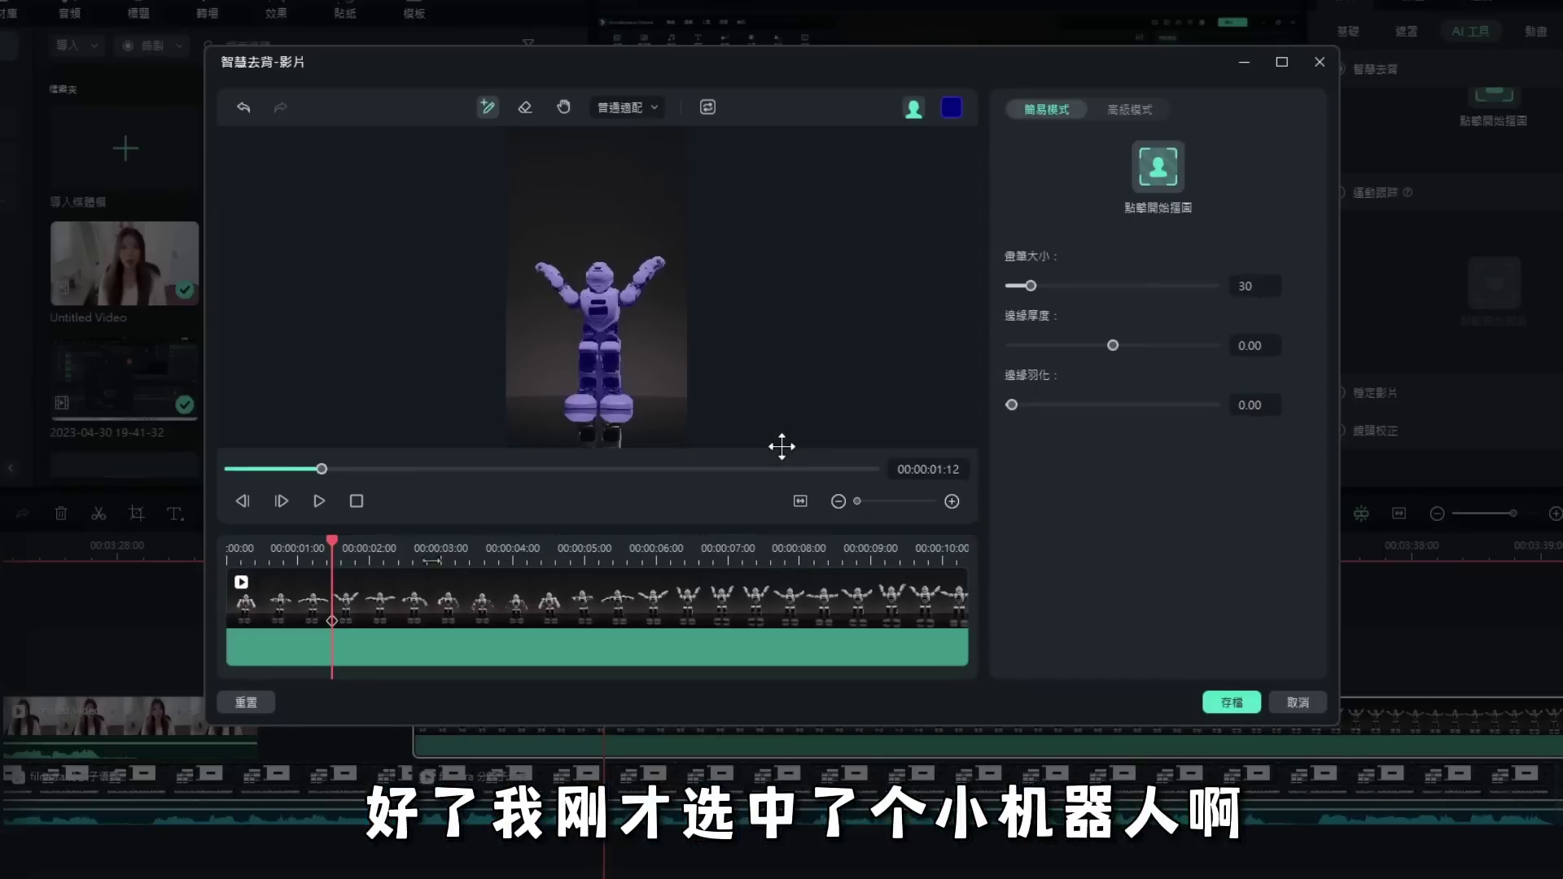
Step: Mask the moving robot from the start of its clip in advanced mode, save the cutout, and shift the robot sideways in the preview
{"action": "left_click_drag", "start_coordinate": [335, 554], "coordinate": [297, 553]}
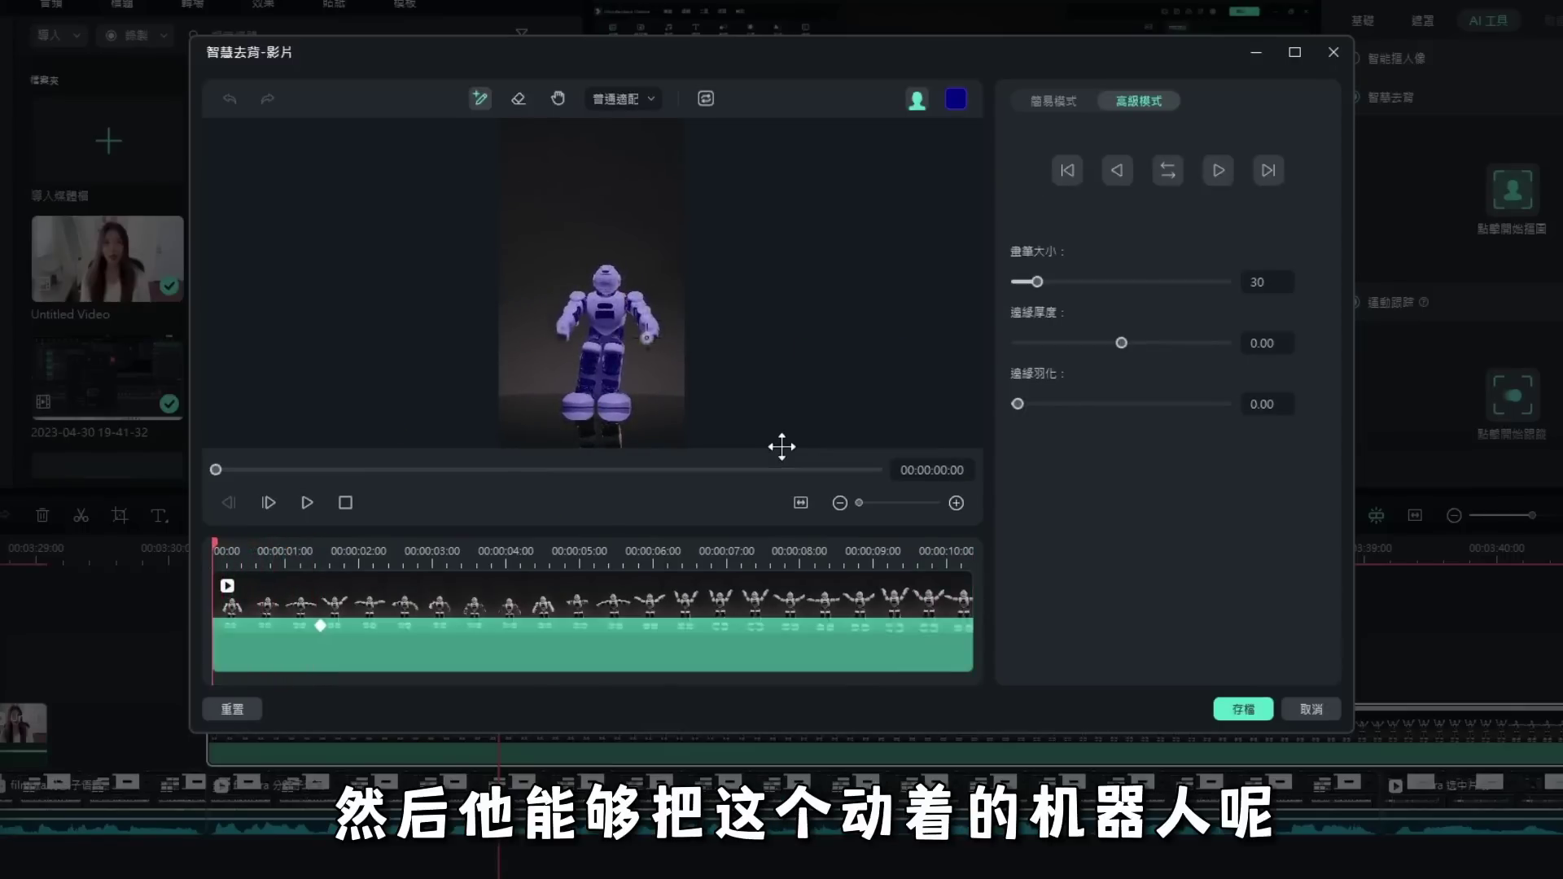
{"action": "left_click", "coordinate": [1227, 707]}
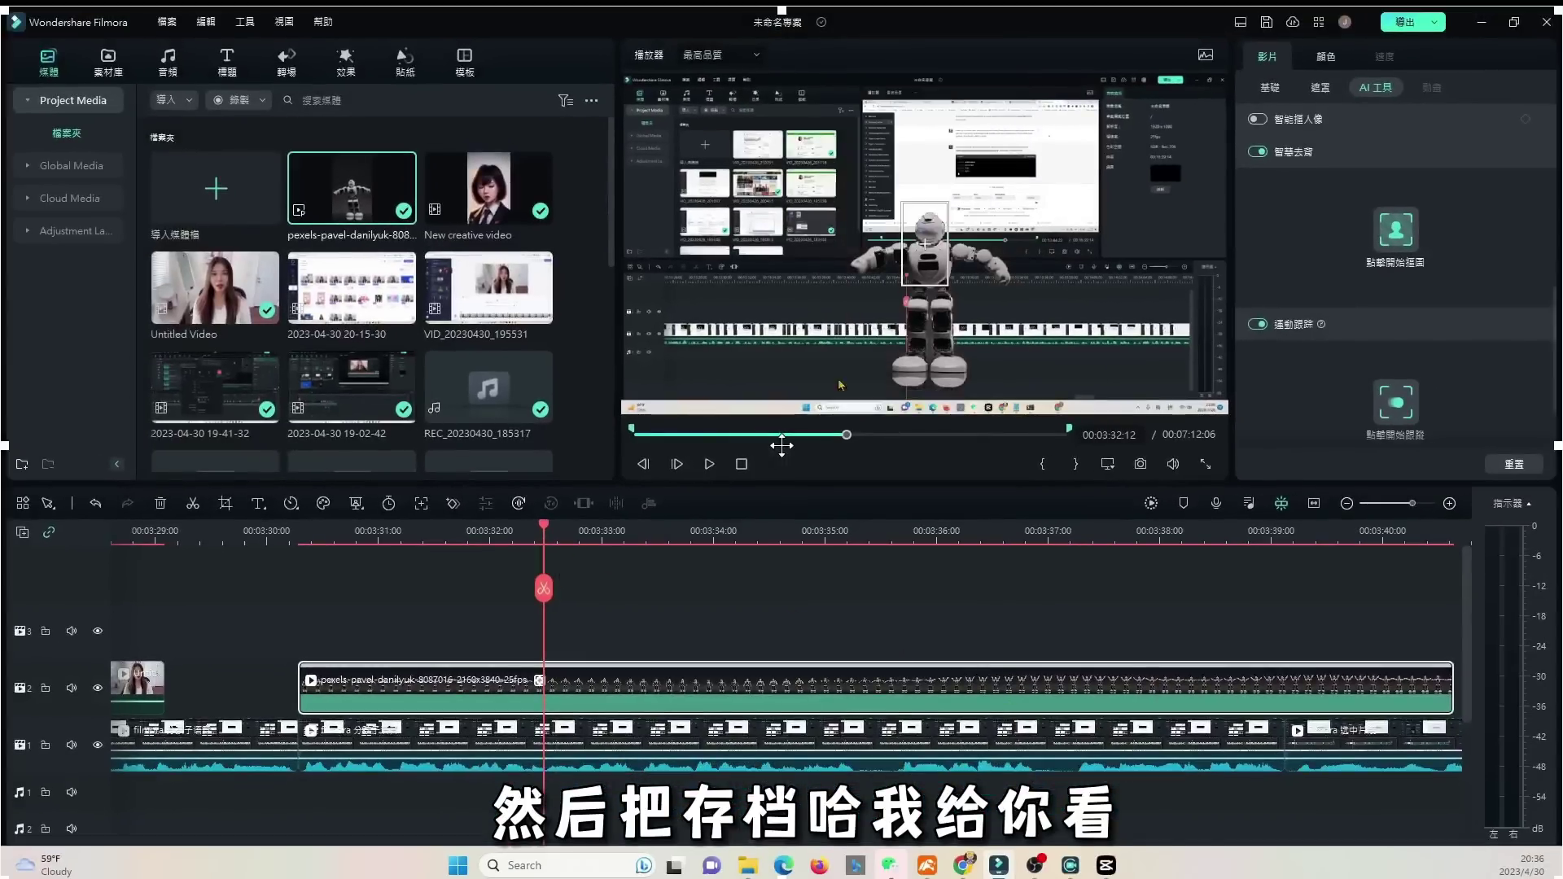
{"action": "left_click_drag", "start_coordinate": [936, 346], "coordinate": [735, 348]}
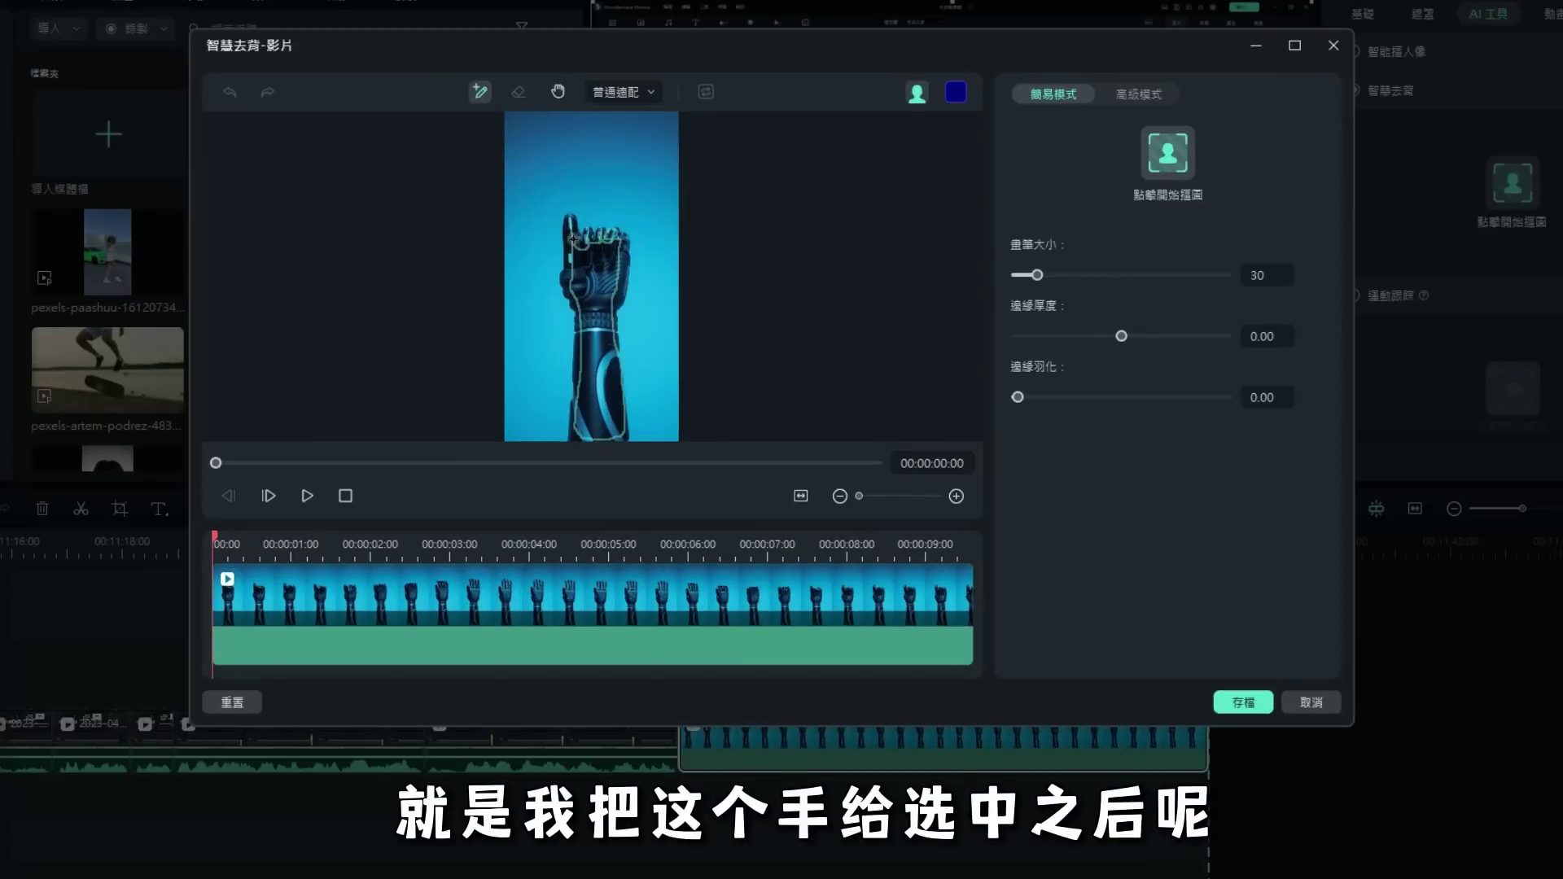
Step: Mask the robotic hand on the blue background, run frame-by-frame cutout in both directions in advanced mode, and save it
{"action": "left_click", "coordinate": [560, 241]}
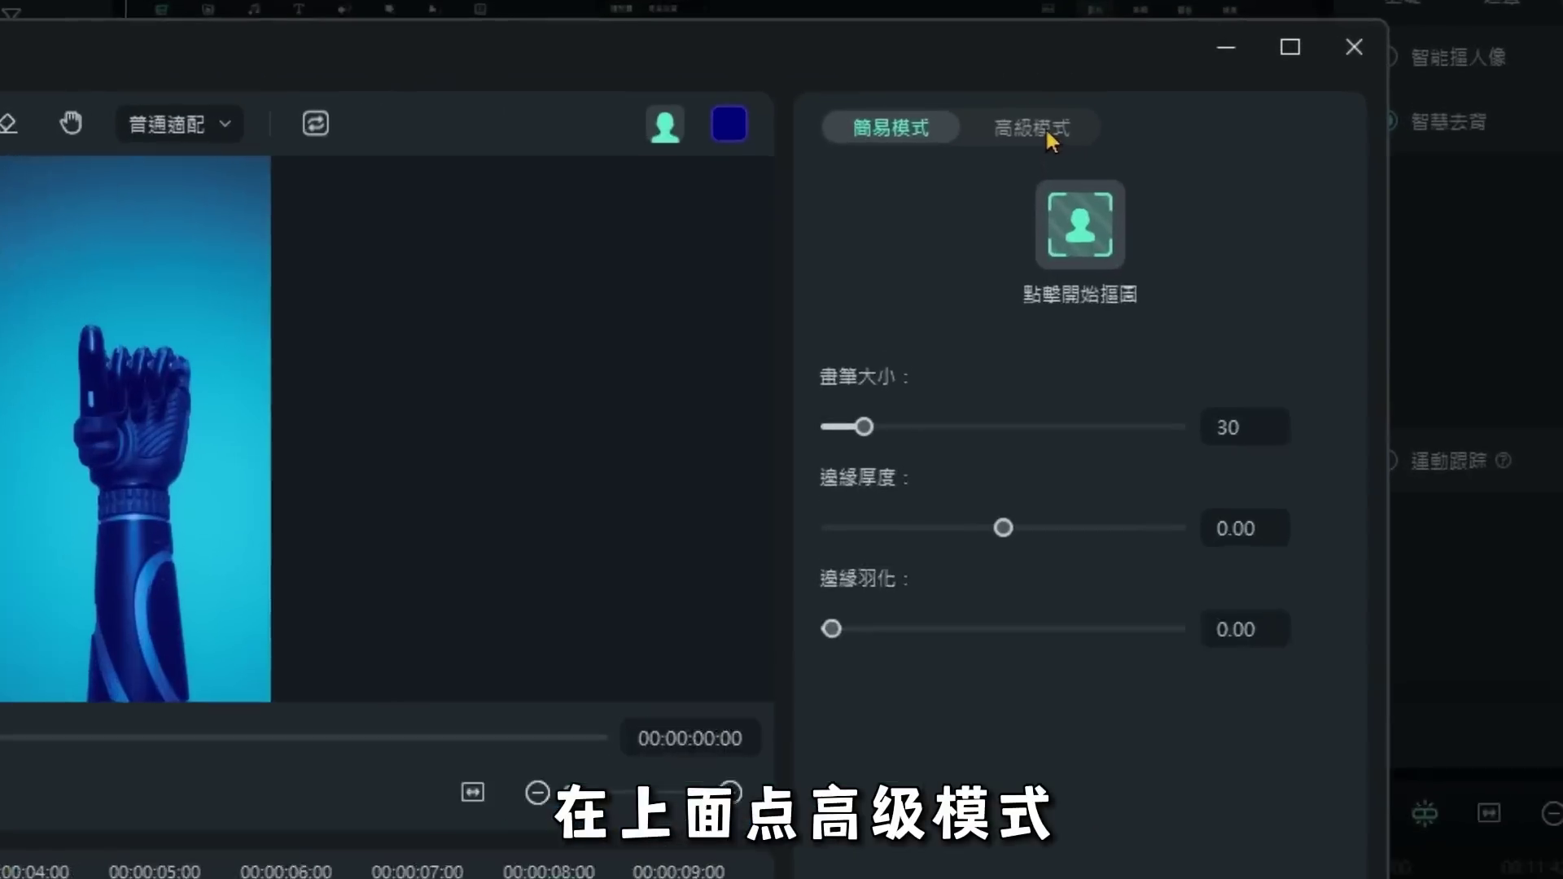
{"action": "left_click", "coordinate": [1139, 94]}
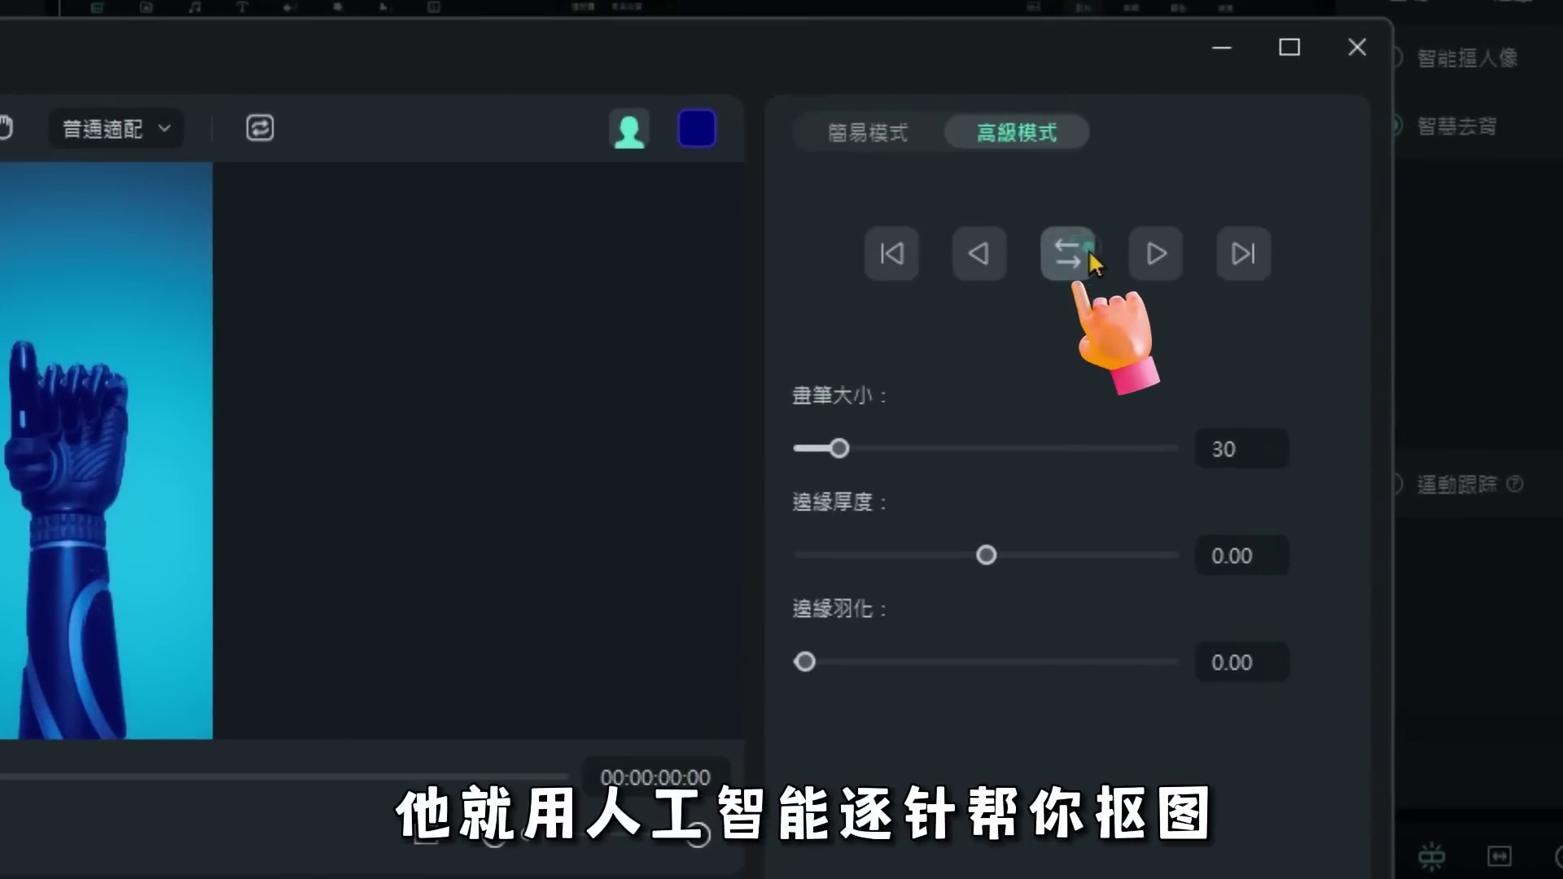
{"action": "left_click", "coordinate": [1063, 254]}
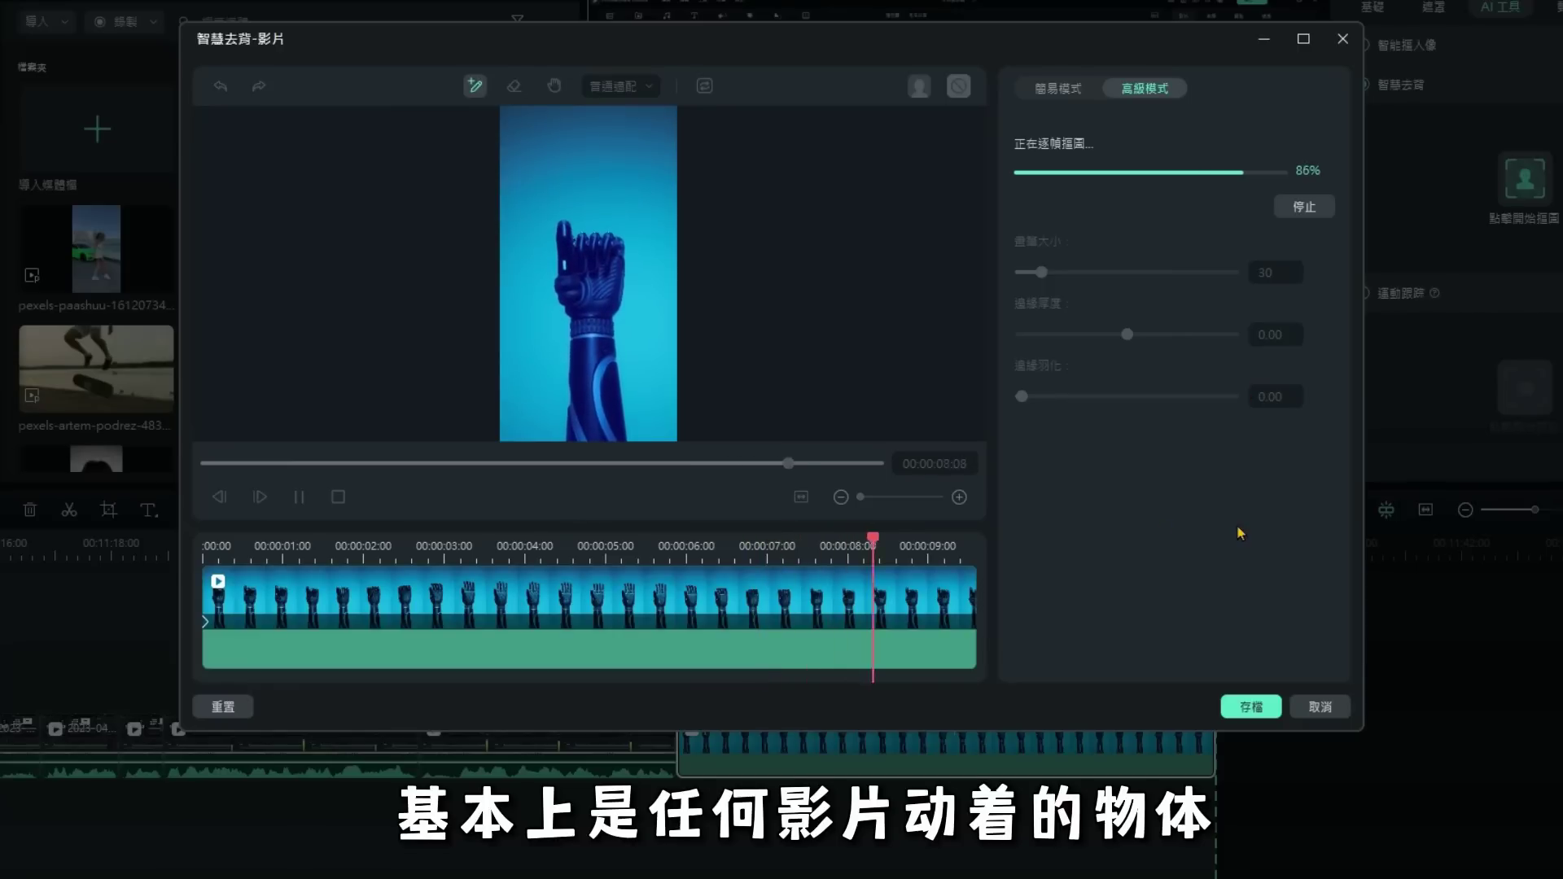
{"action": "left_click", "coordinate": [1252, 707]}
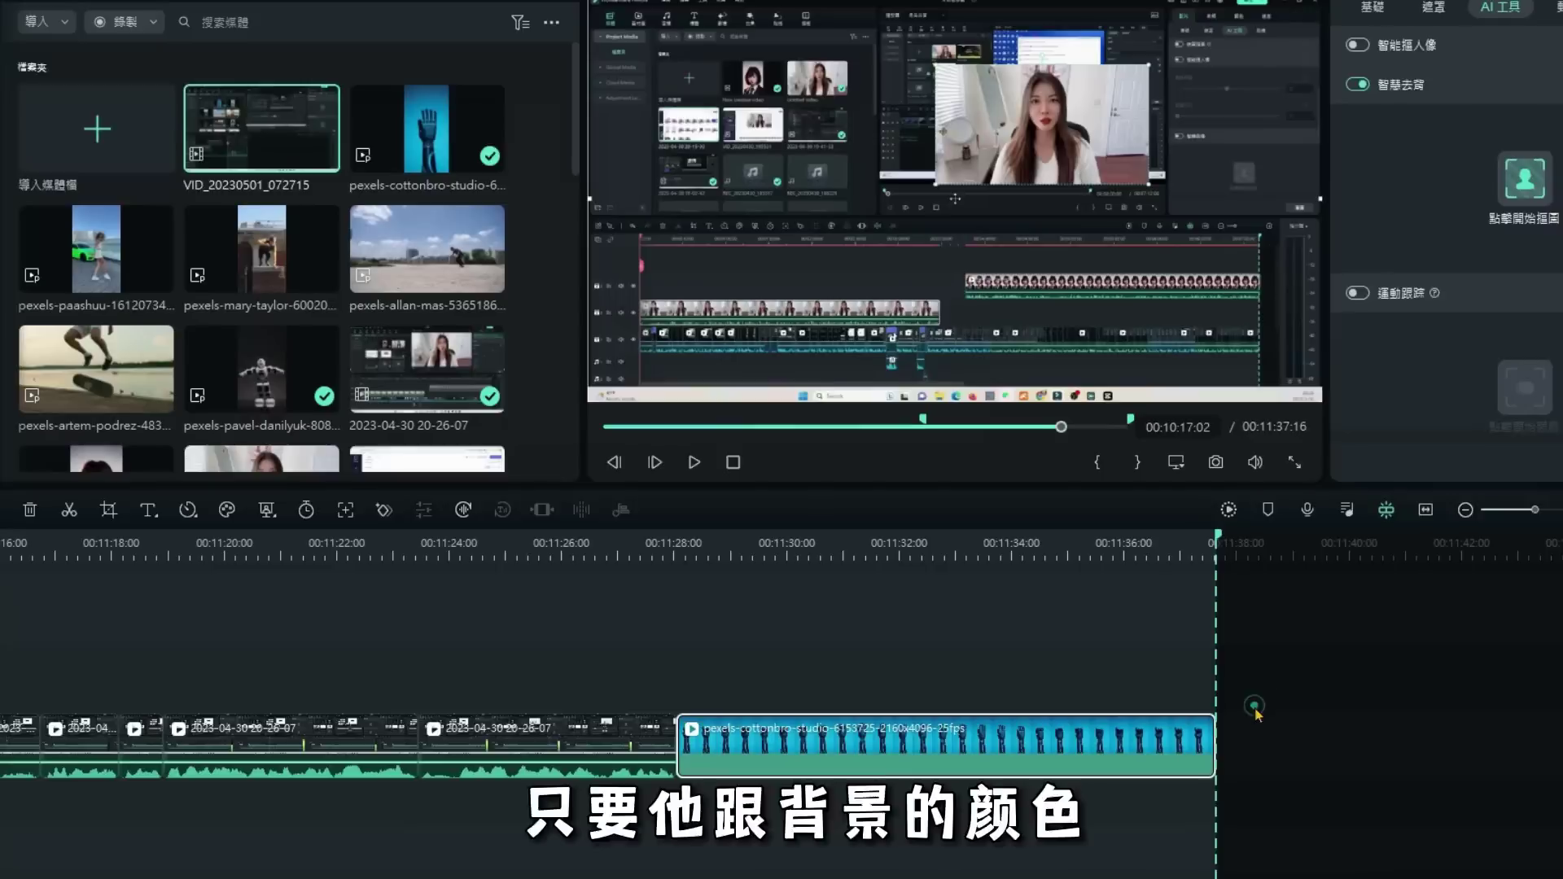
{"action": "left_click_drag", "start_coordinate": [690, 529], "coordinate": [1064, 554]}
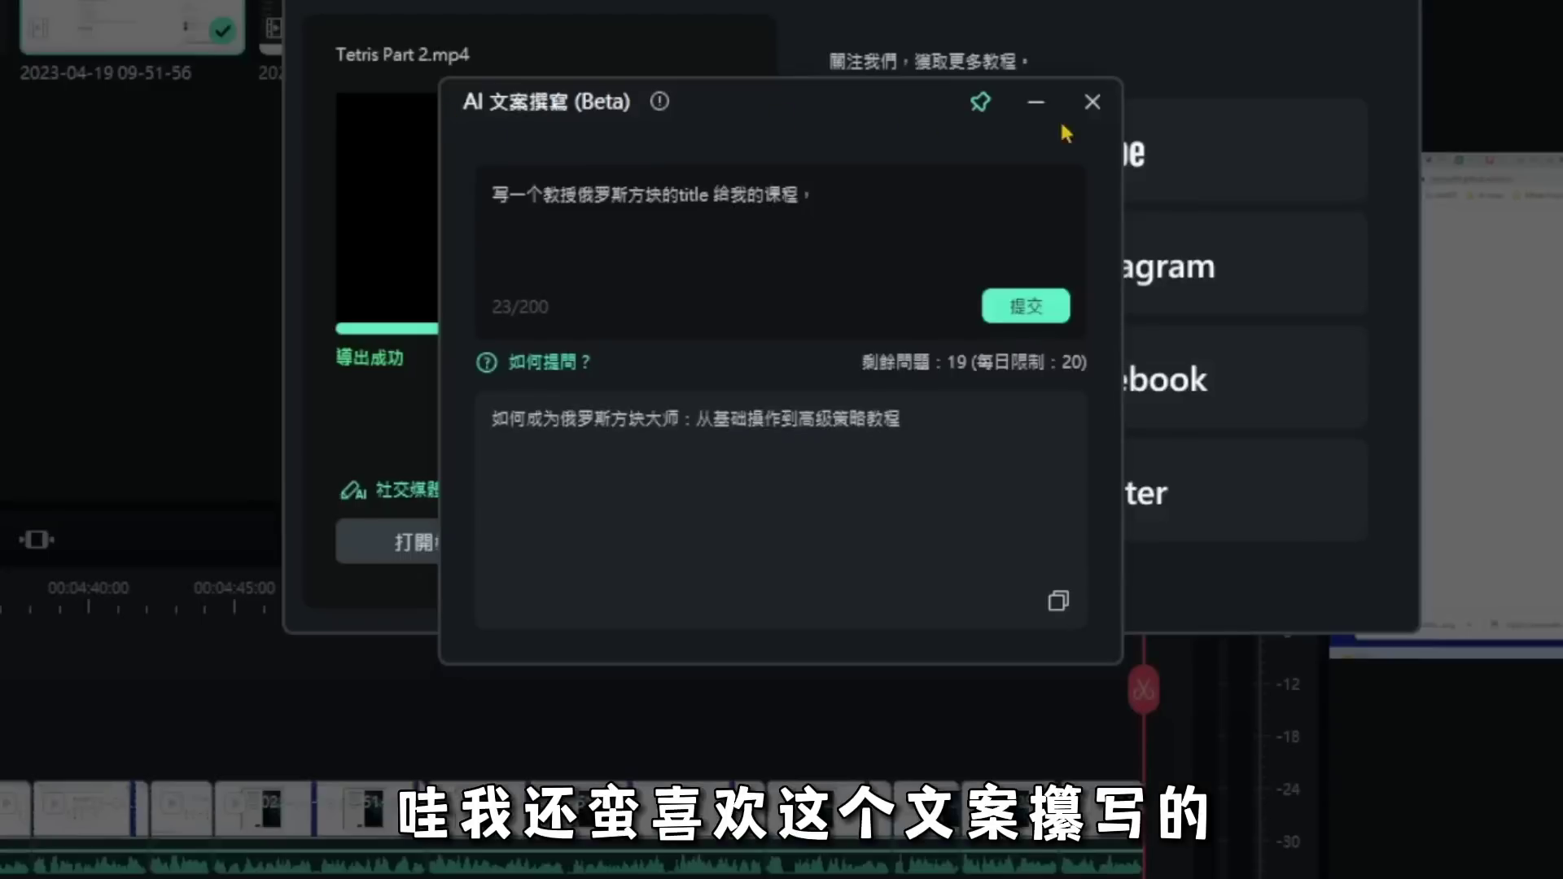
Step: Open the AI title and description writer from the export window and submit the prompt "写一个教授俄罗斯方块的title 给我的课程，"
{"action": "left_click_drag", "start_coordinate": [813, 195], "coordinate": [488, 195]}
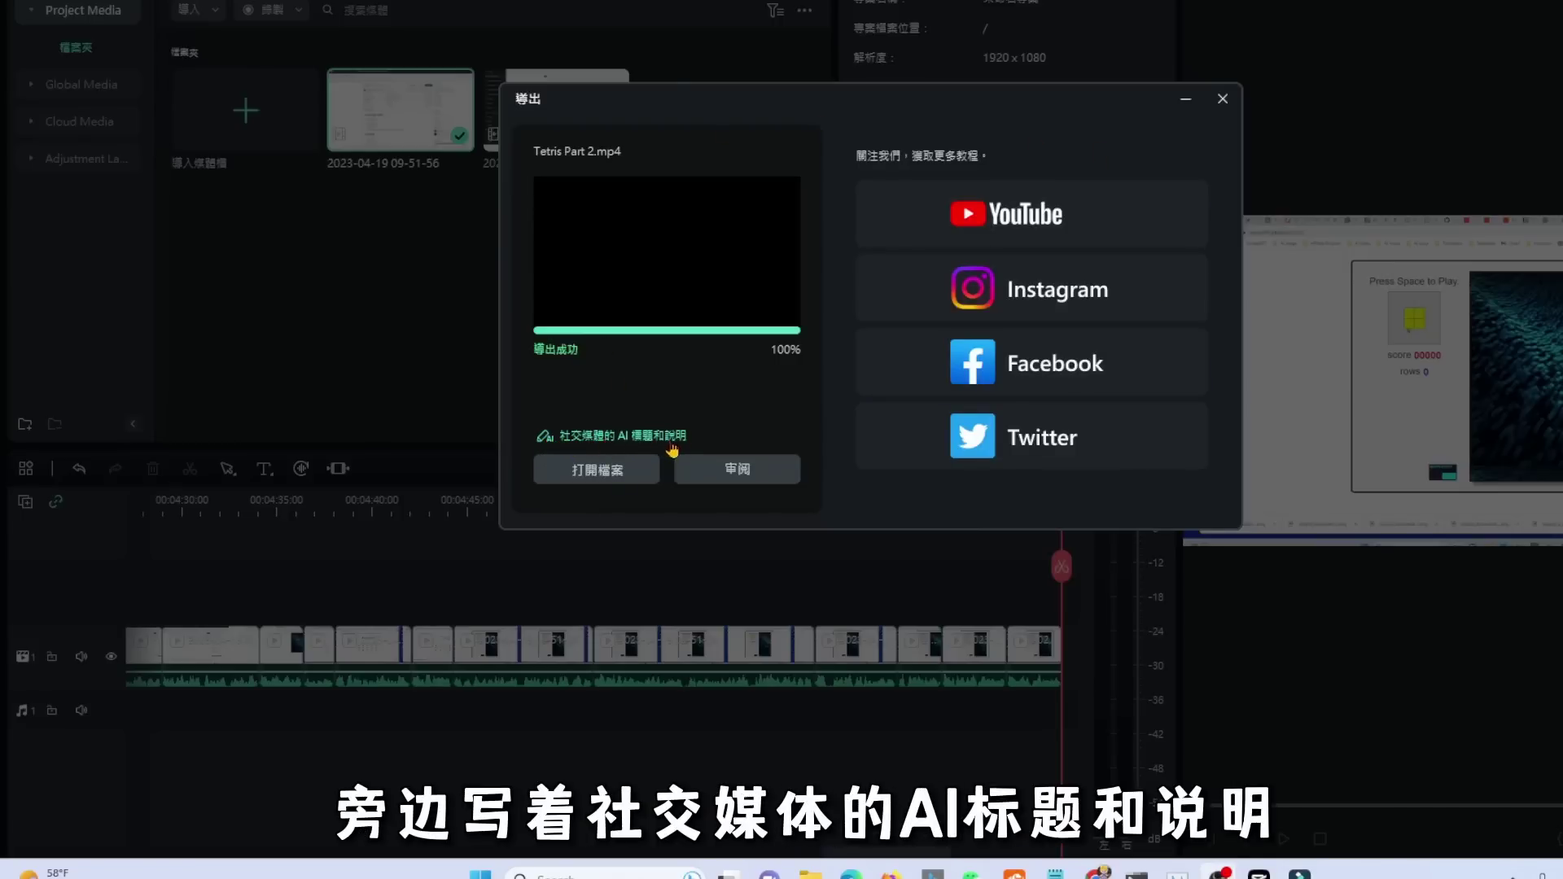
{"action": "left_click", "coordinate": [675, 444]}
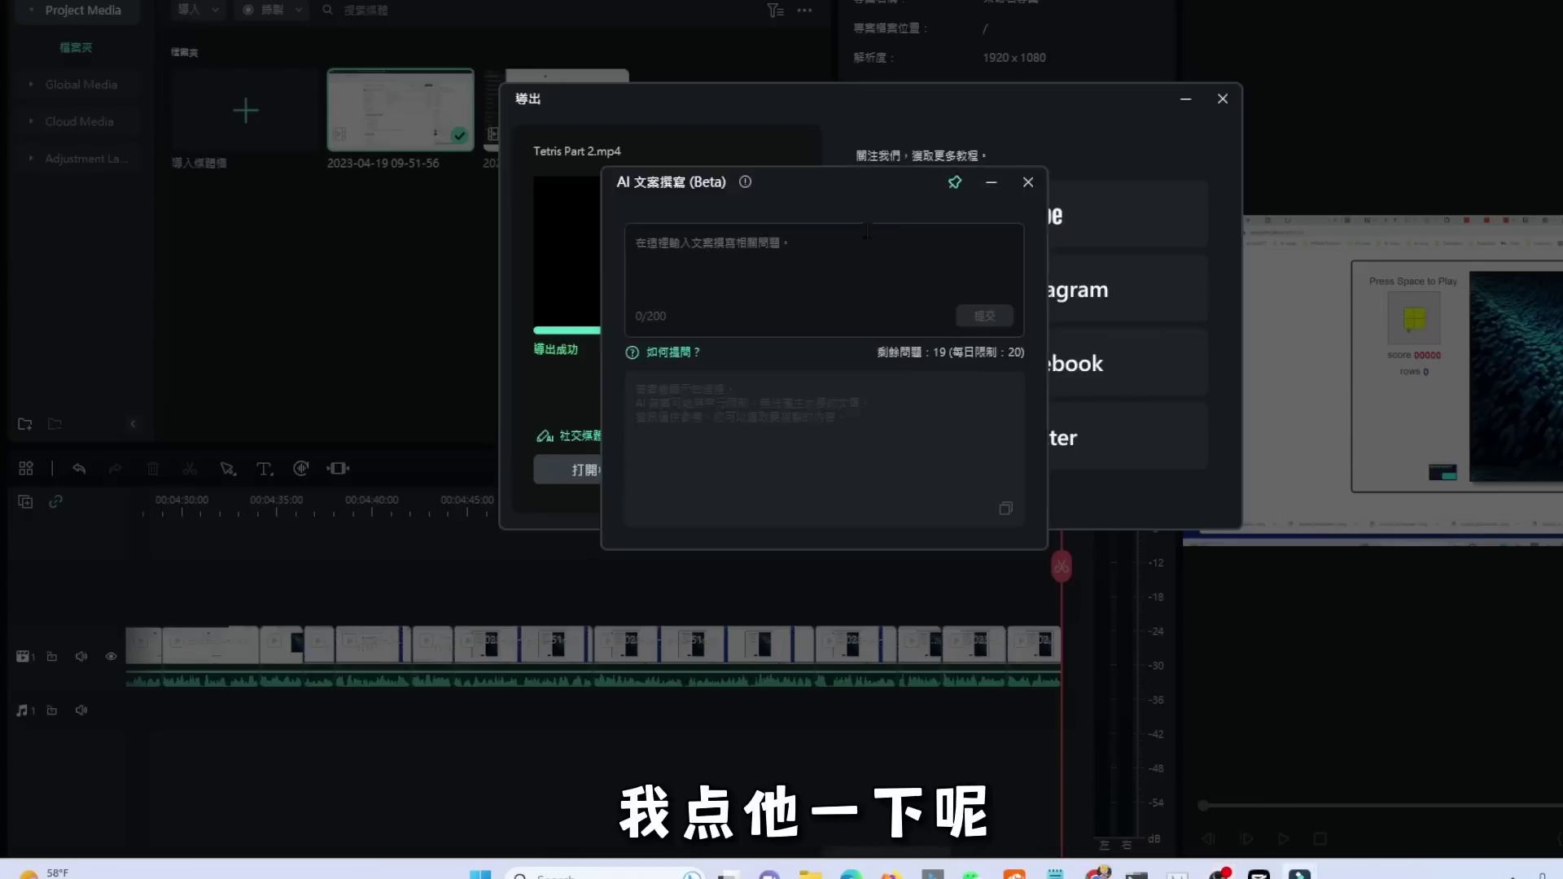
{"action": "left_click", "coordinate": [803, 258]}
{"action": "type", "text": "写一个教授俄罗斯方块的title 给我的课程，"}
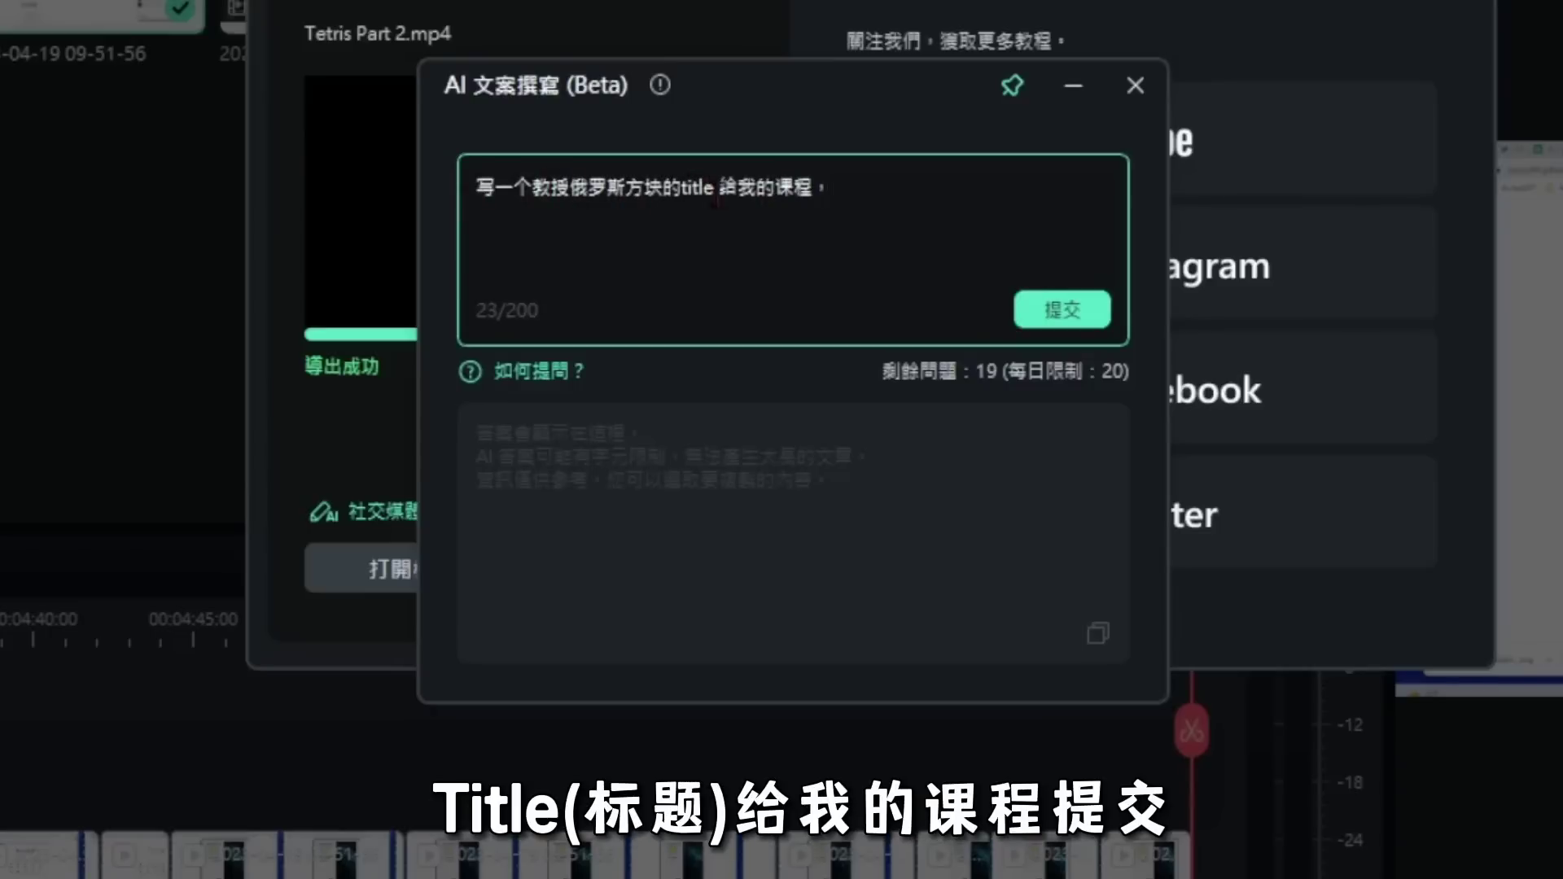
{"action": "left_click", "coordinate": [1051, 316]}
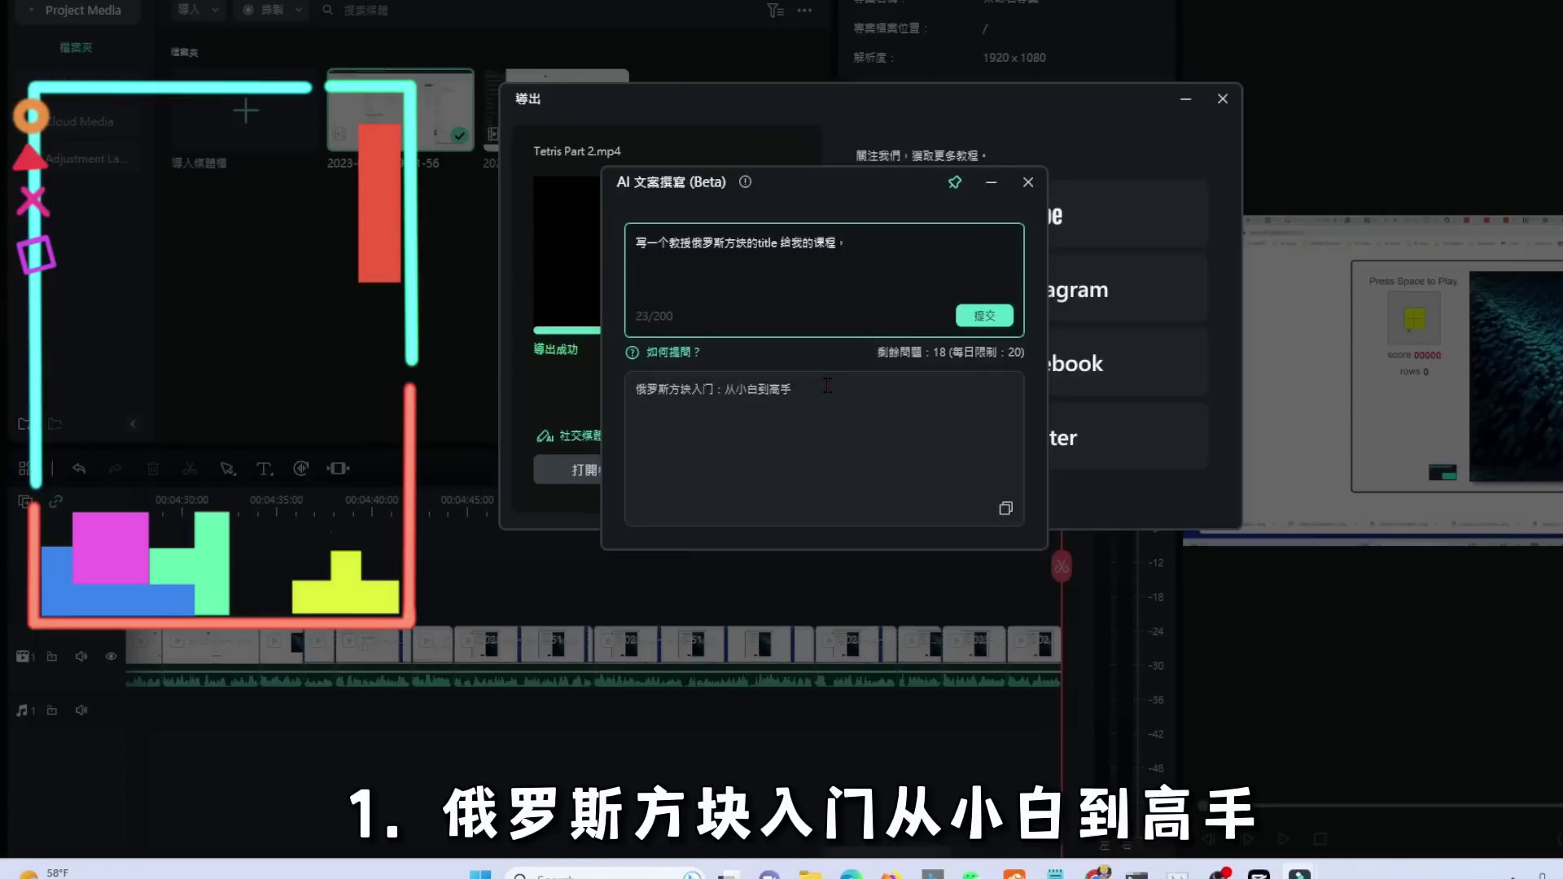
Step: Extend the prompt with "0基础", "，不是掌握，灵活" and "小白", submitting each version, and copy the last generated title
{"action": "left_click", "coordinate": [985, 319]}
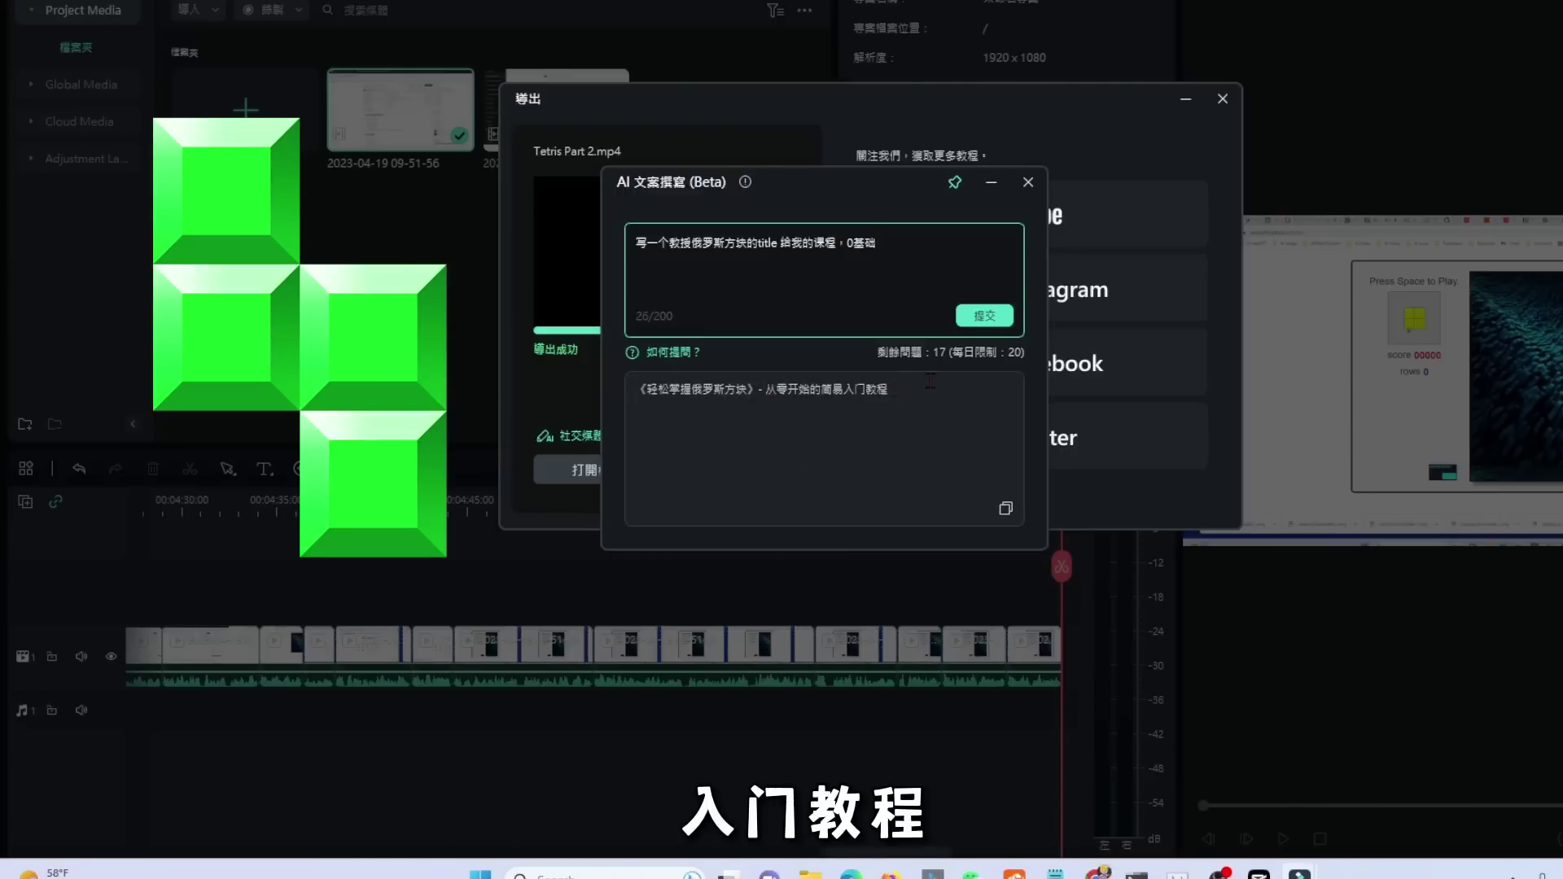
{"action": "type", "text": "，不是掌握，灵活"}
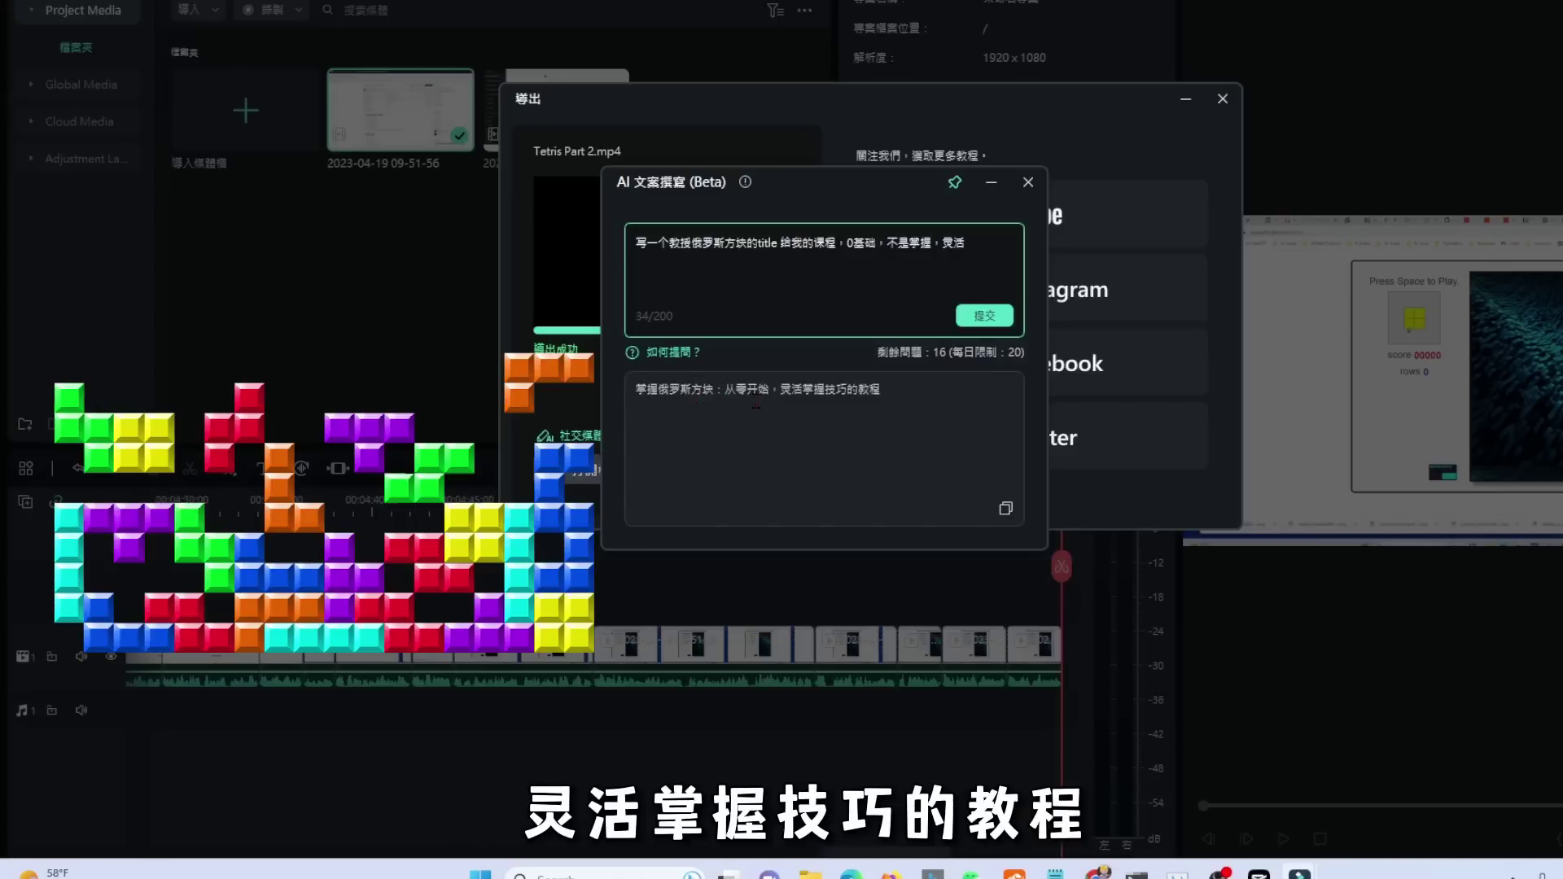
{"action": "type", "text": "小白"}
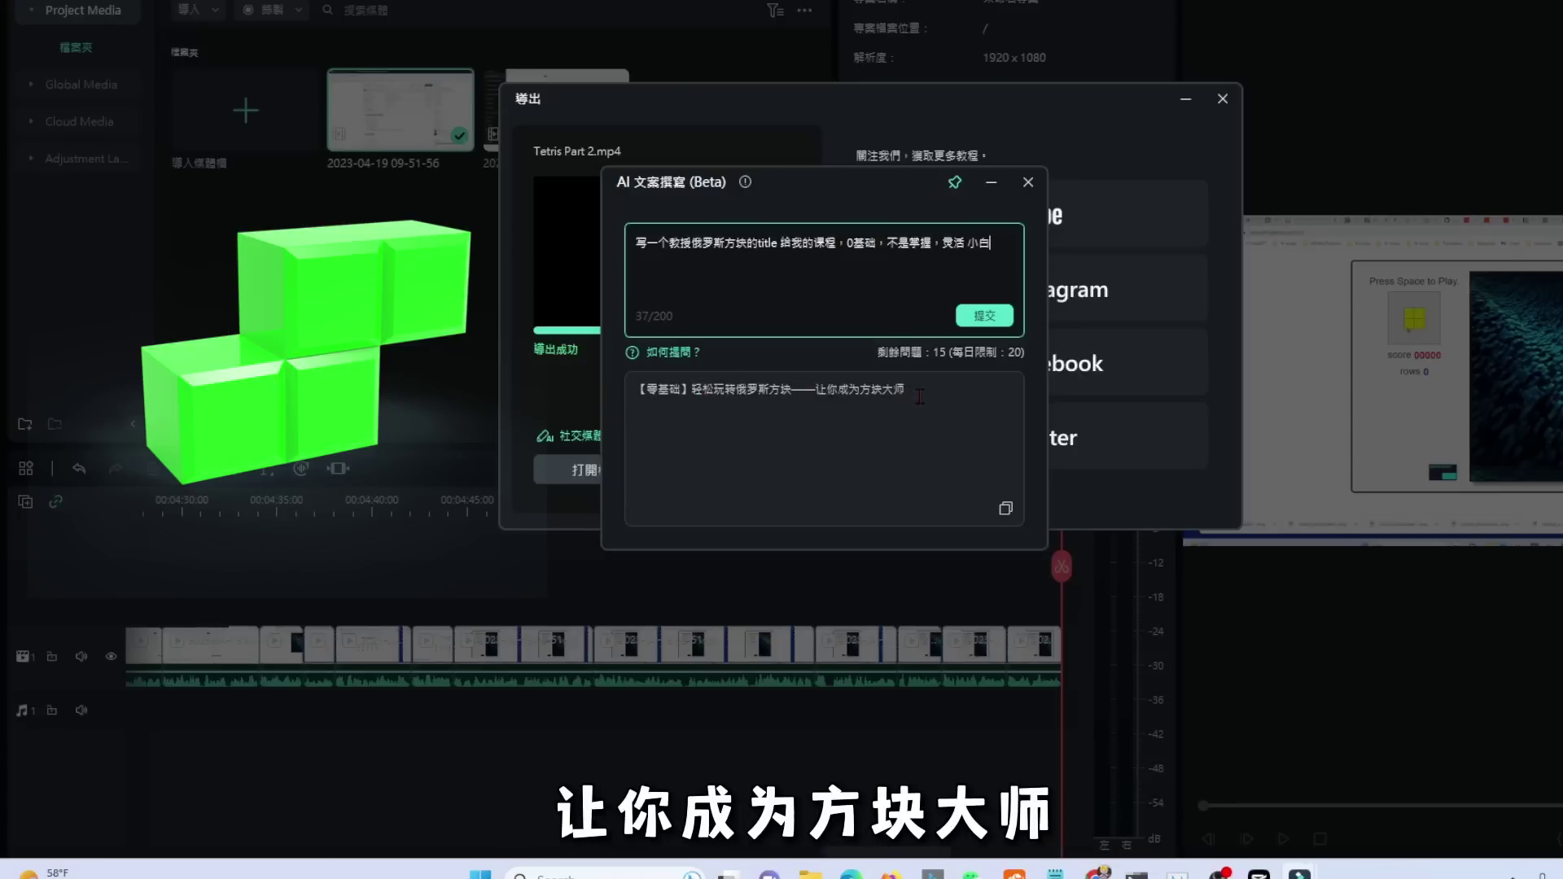
{"action": "left_click", "coordinate": [1005, 508]}
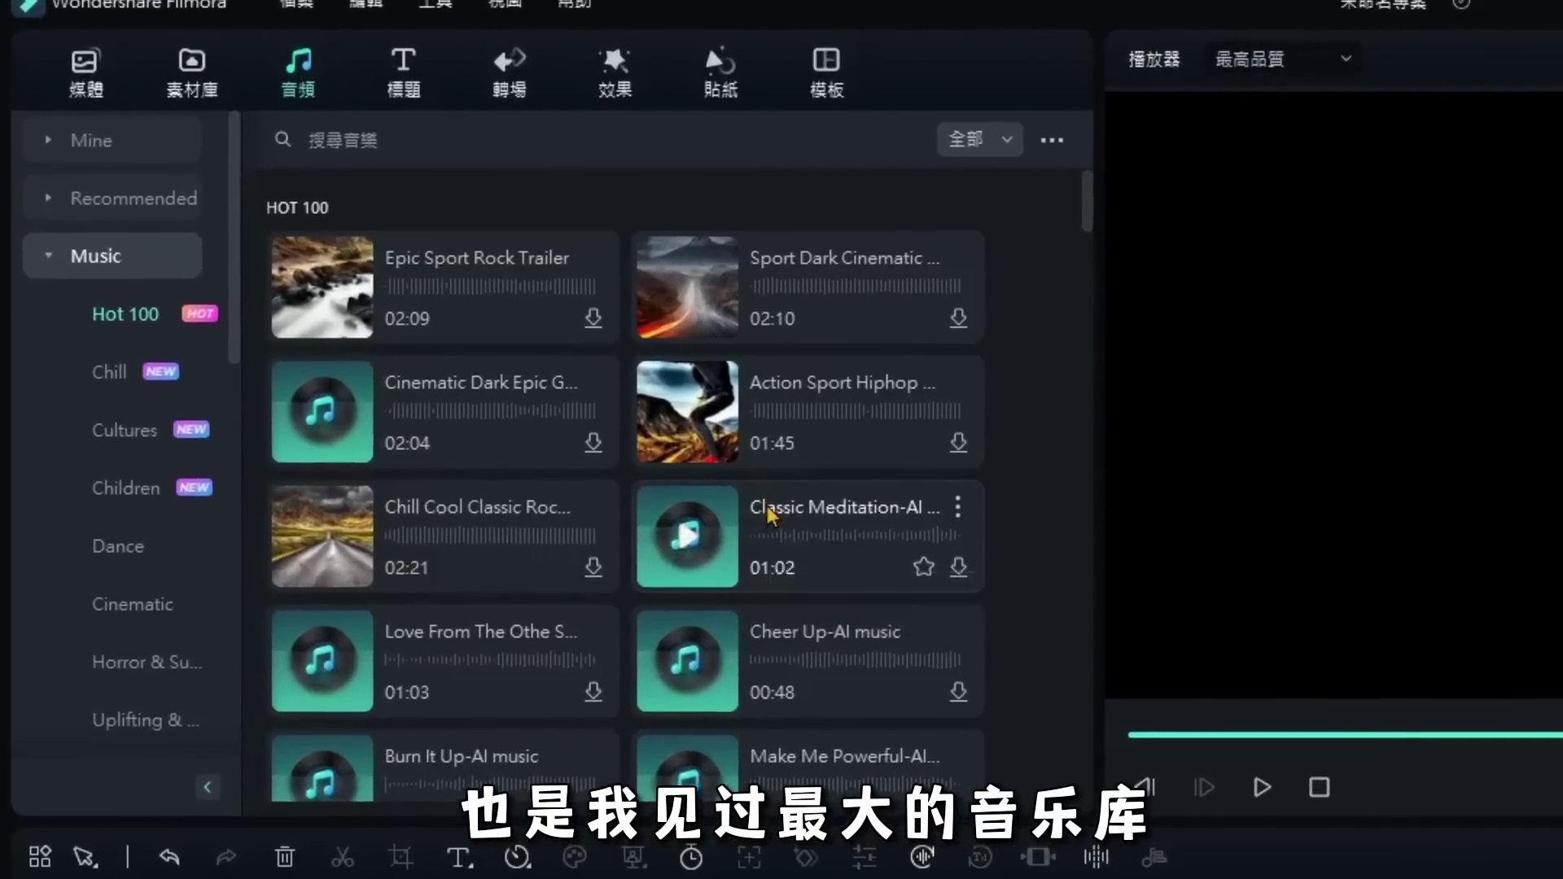
Step: Browse the Hot 100 music, find tracks similar to The Grocery Store (找相似), and look through the similar results
{"action": "scroll", "coordinate": [684, 472], "scroll_direction": "down", "scroll_amount": 6}
{"action": "scroll", "coordinate": [757, 553], "scroll_direction": "down", "scroll_amount": 1}
{"action": "scroll", "coordinate": [886, 500], "scroll_direction": "down", "scroll_amount": 5}
{"action": "scroll", "coordinate": [366, 525], "scroll_direction": "down", "scroll_amount": 3}
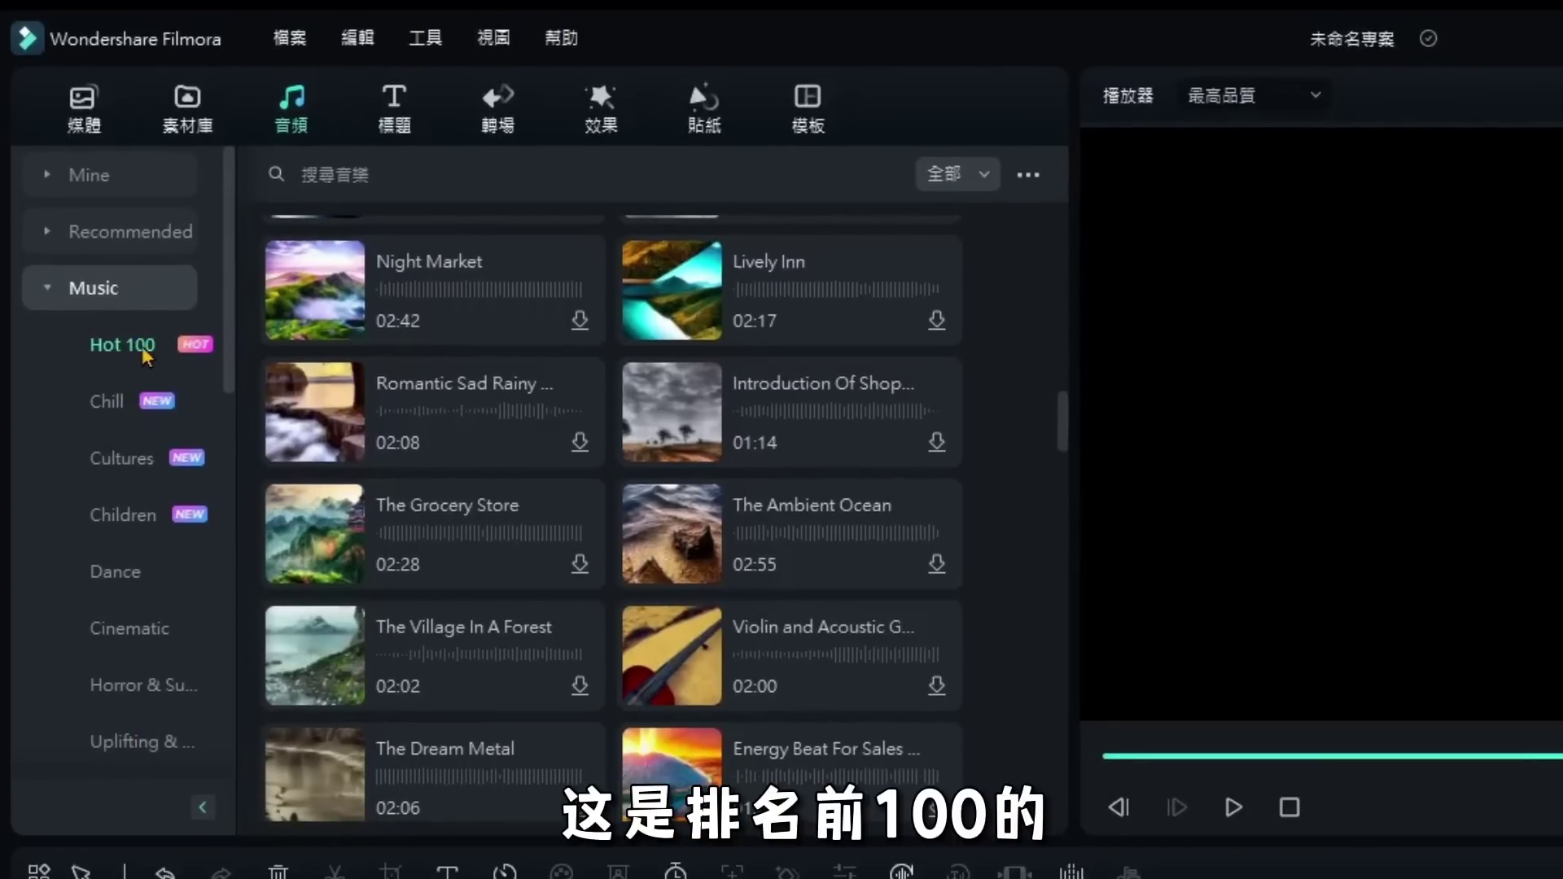
{"action": "mouse_move", "coordinate": [725, 395]}
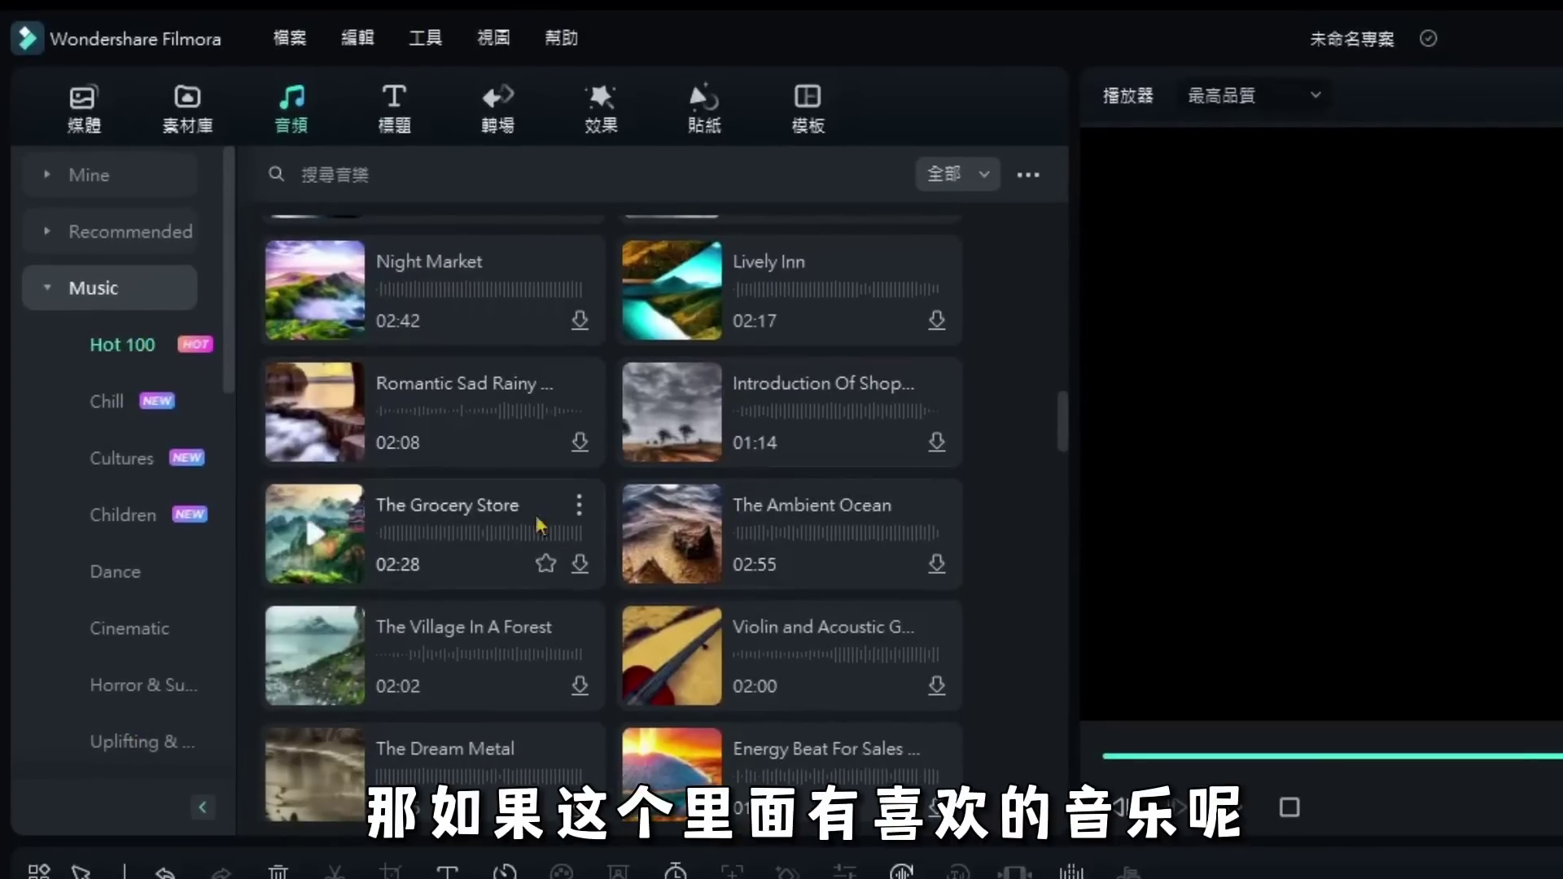
{"action": "left_click", "coordinate": [578, 501]}
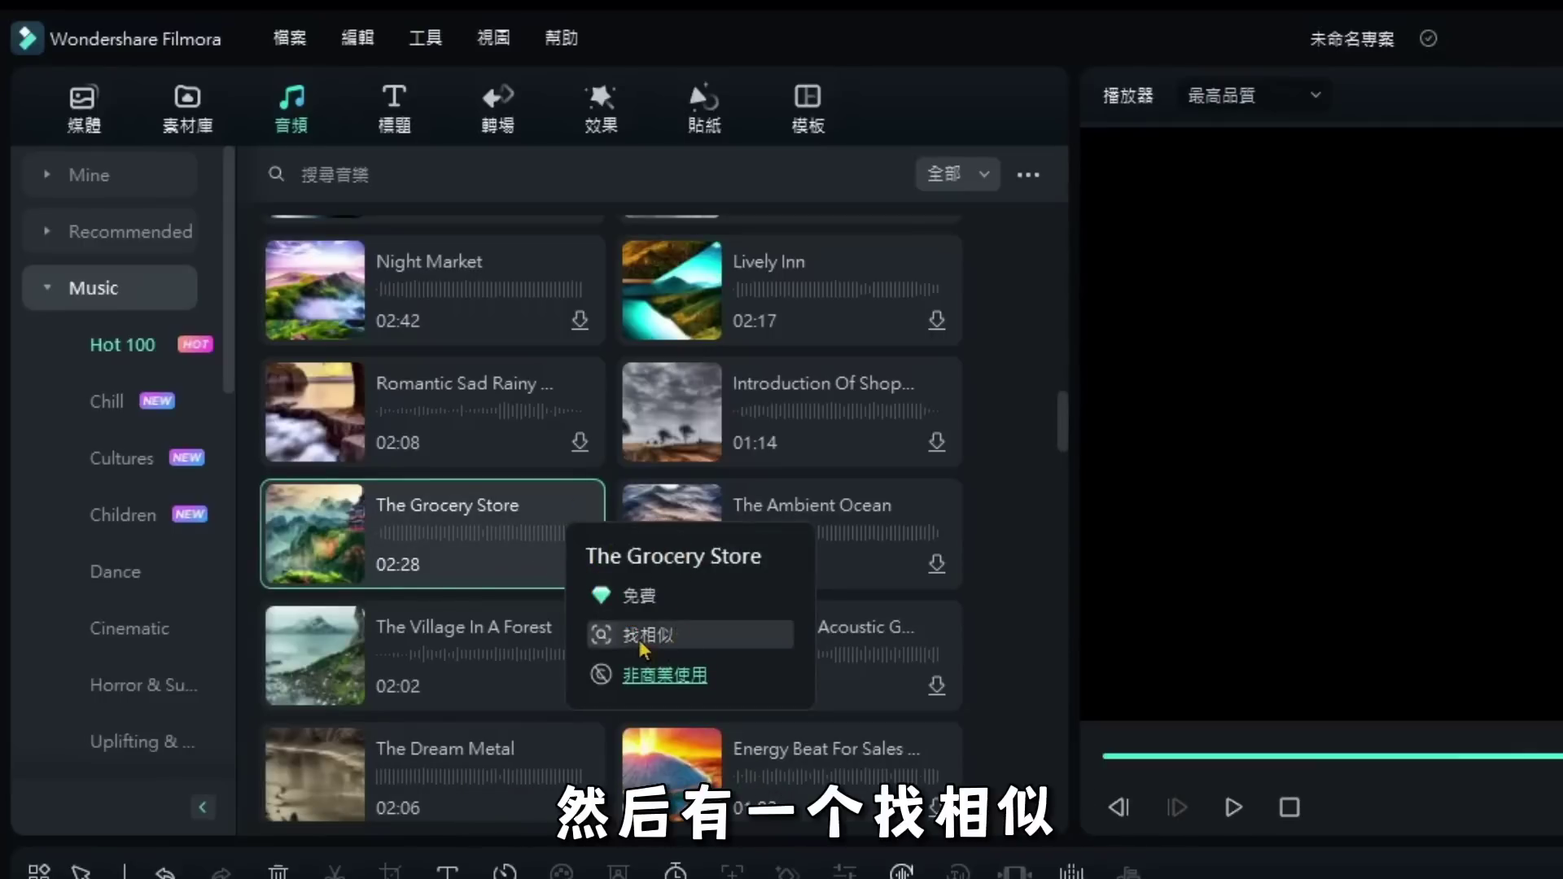
{"action": "left_click", "coordinate": [643, 636]}
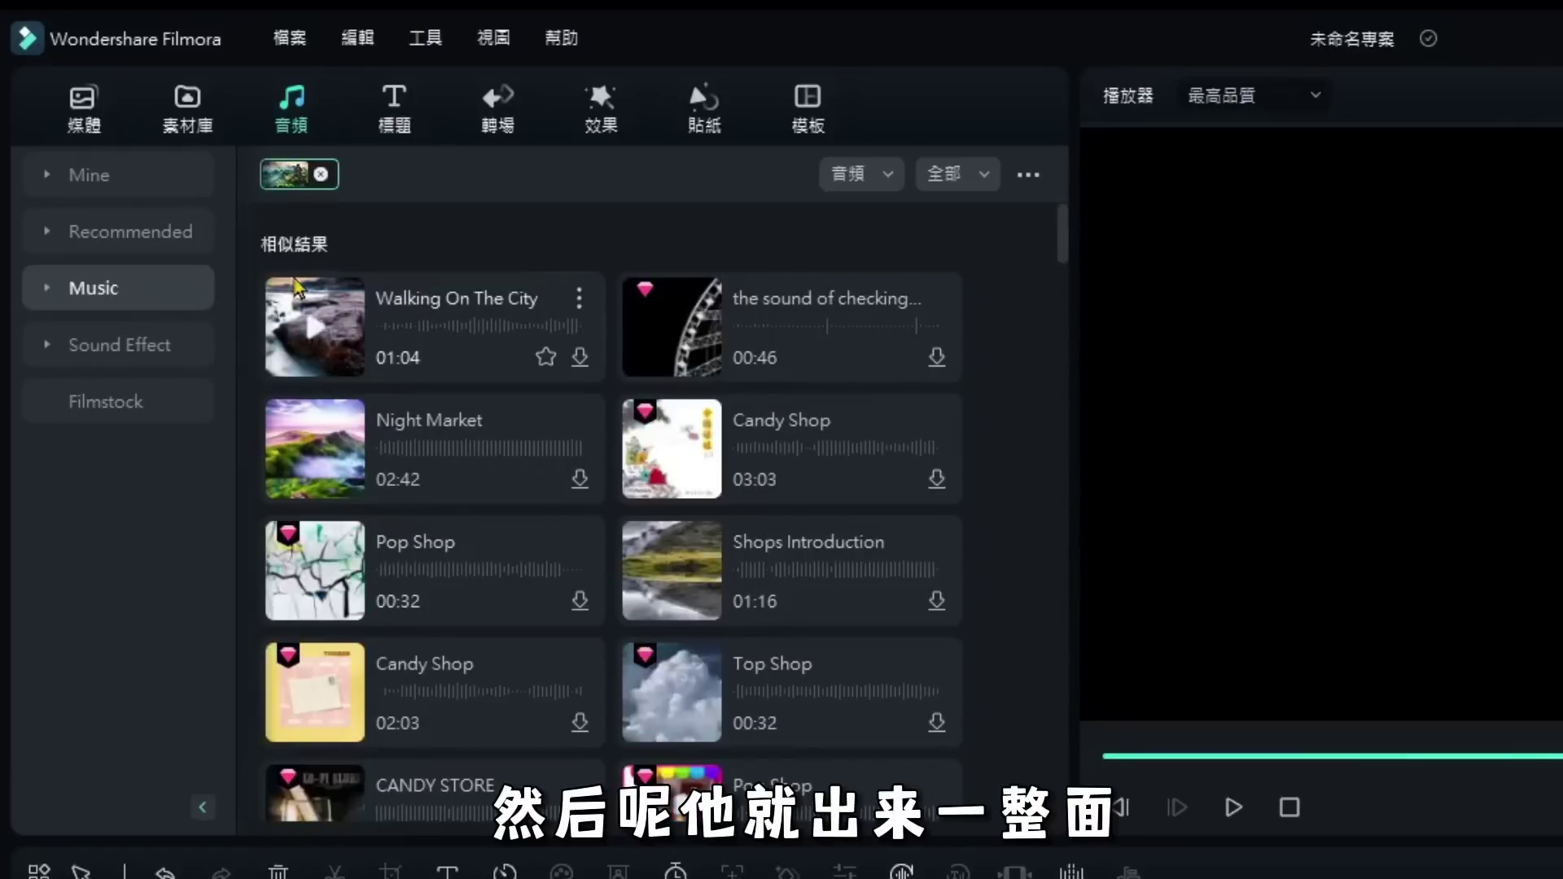
{"action": "scroll", "coordinate": [806, 448], "scroll_direction": "down", "scroll_amount": 15}
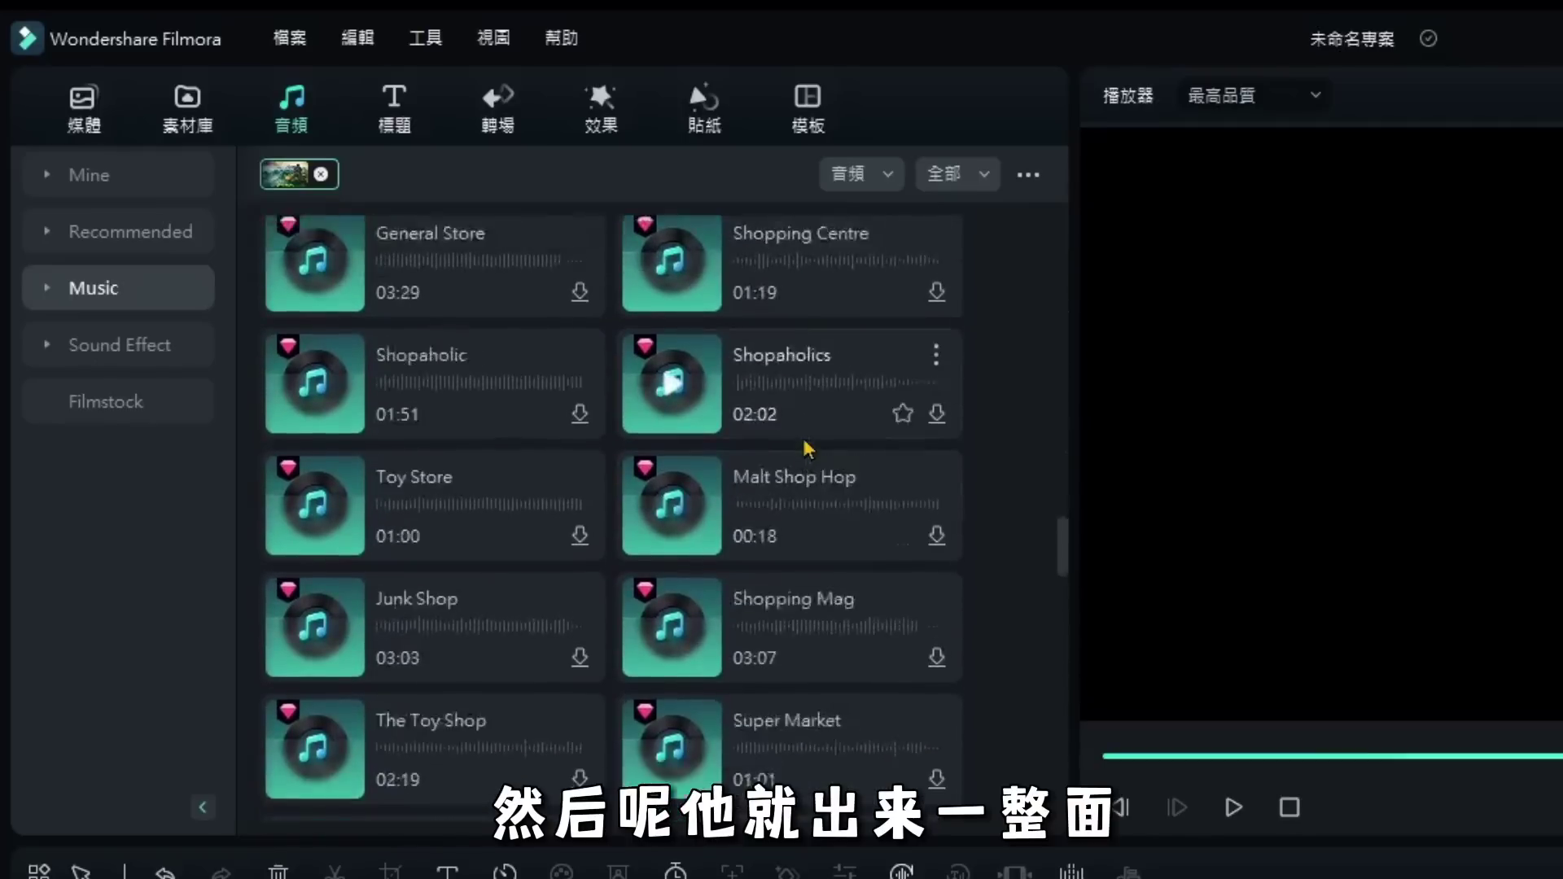
{"action": "scroll", "coordinate": [806, 448], "scroll_direction": "down", "scroll_amount": 15}
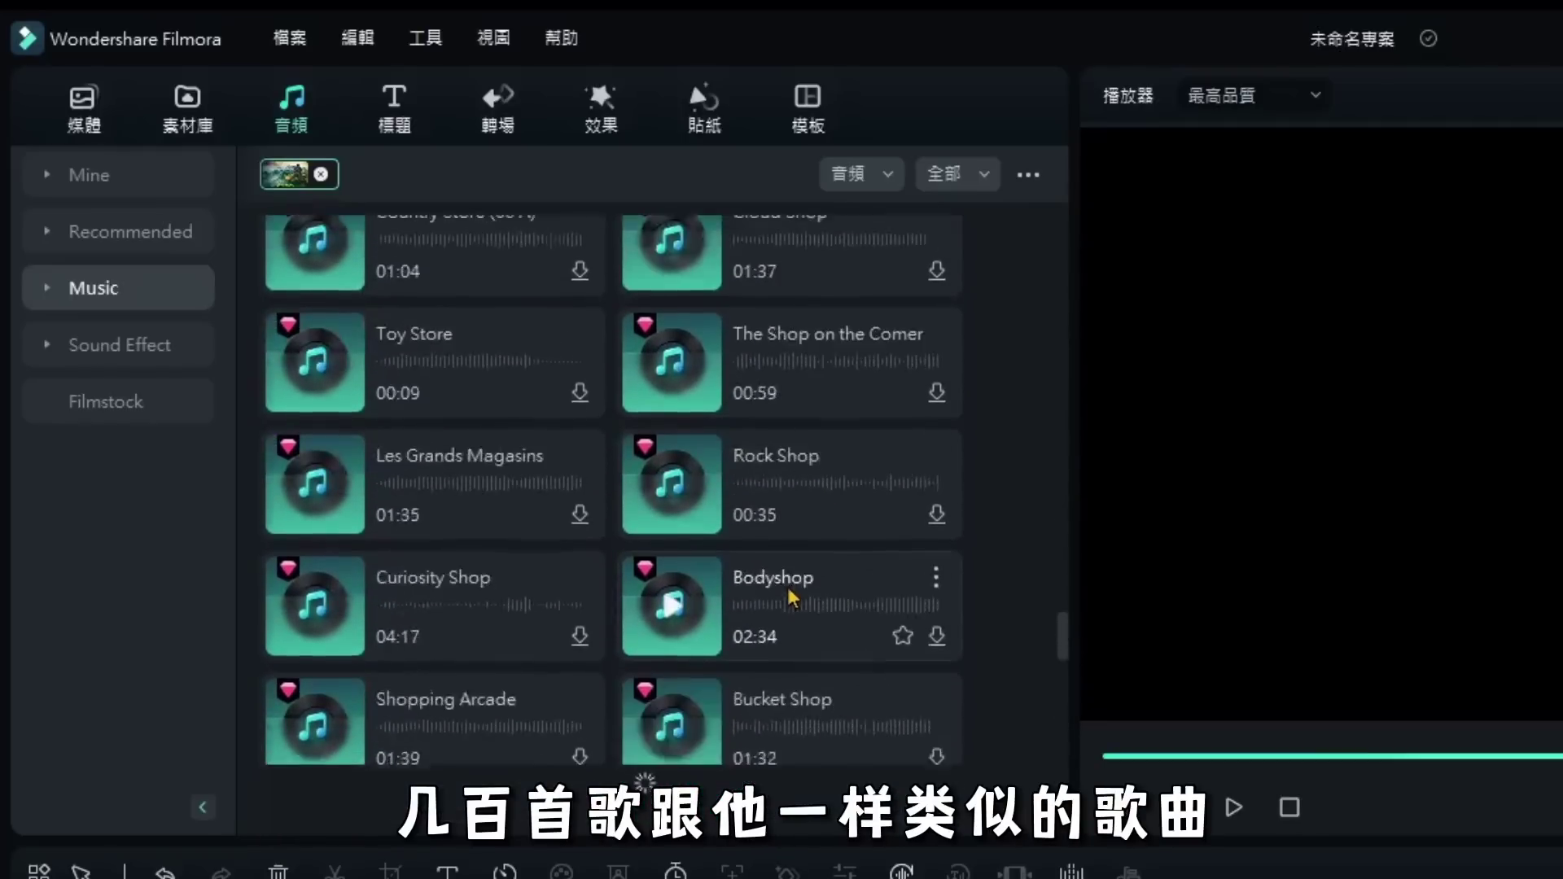
{"action": "scroll", "coordinate": [792, 599], "scroll_direction": "up", "scroll_amount": 20}
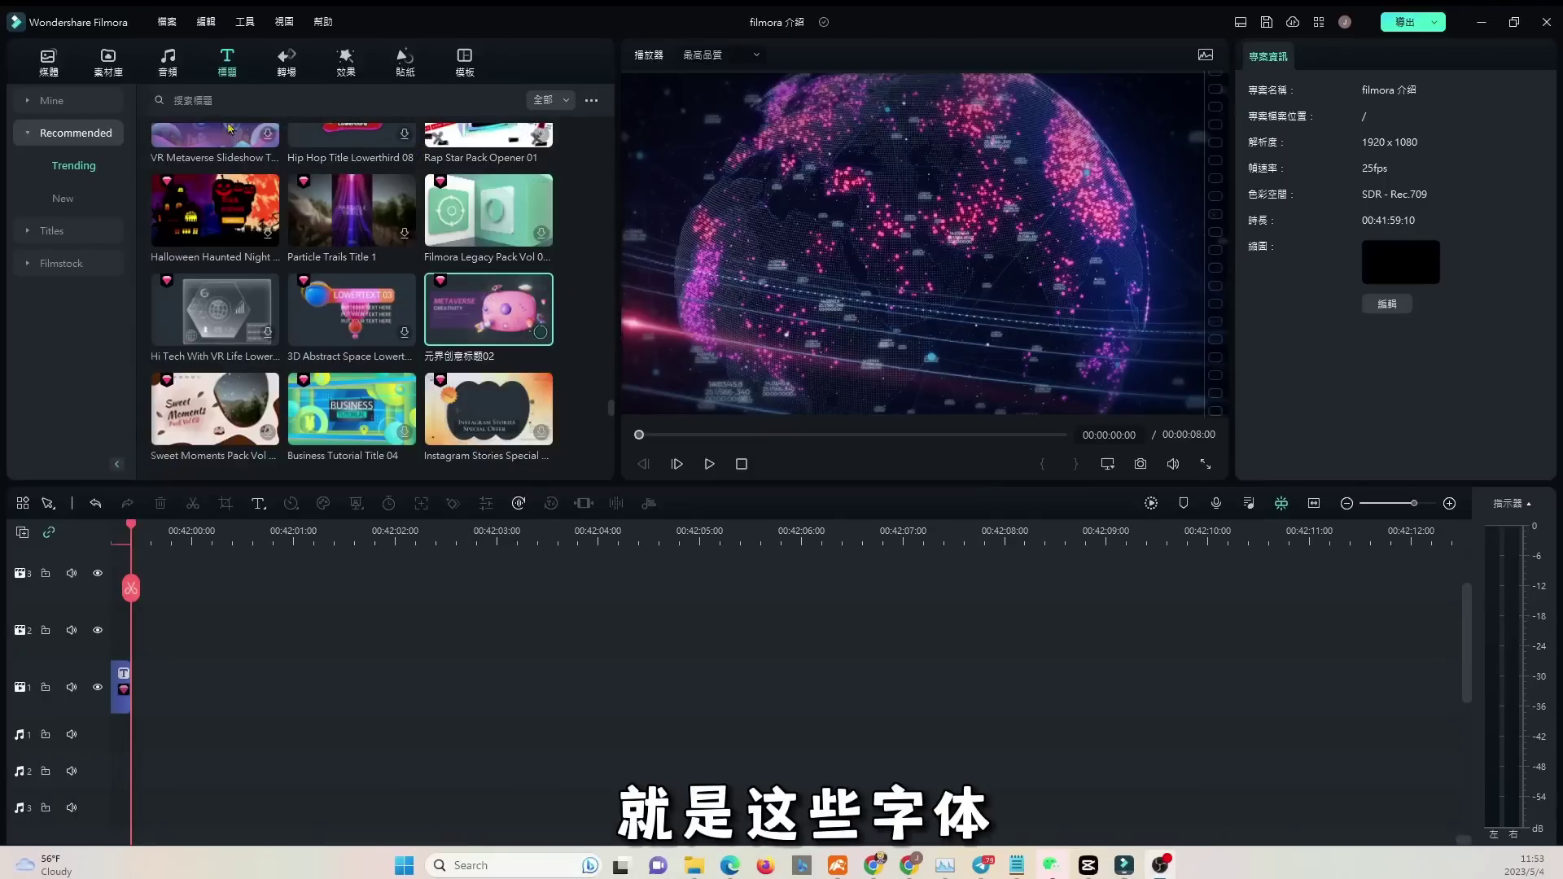
Step: Add the 元界创意标题02 title at the end of the timeline and change its METAVERSE text to "Title"
{"action": "left_click", "coordinate": [229, 65]}
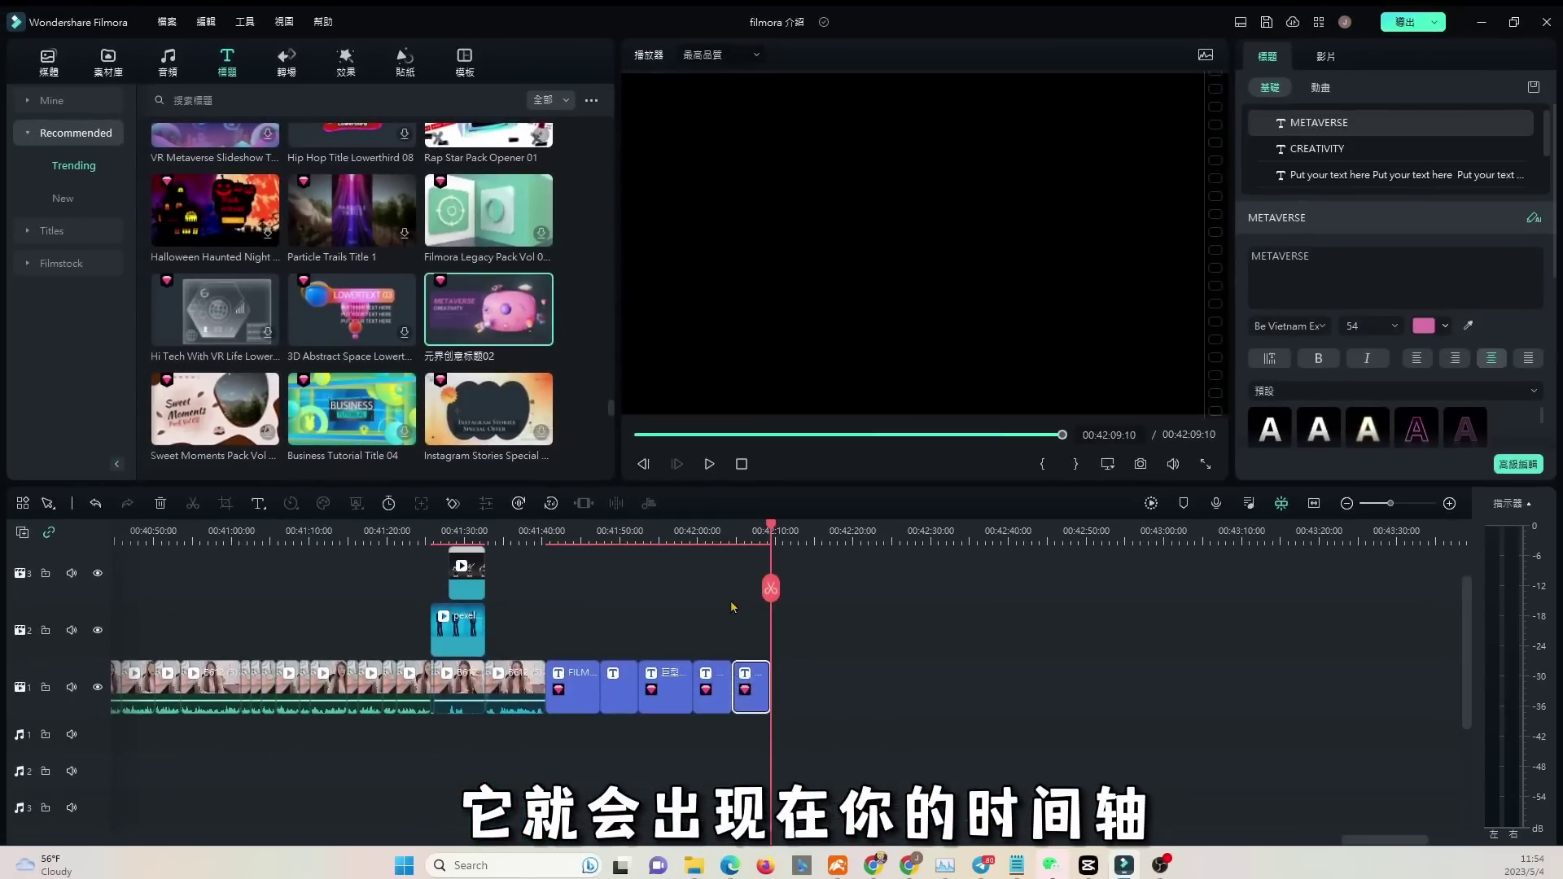
{"action": "left_click", "coordinate": [1092, 843]}
{"action": "left_click_drag", "start_coordinate": [769, 535], "coordinate": [748, 535]}
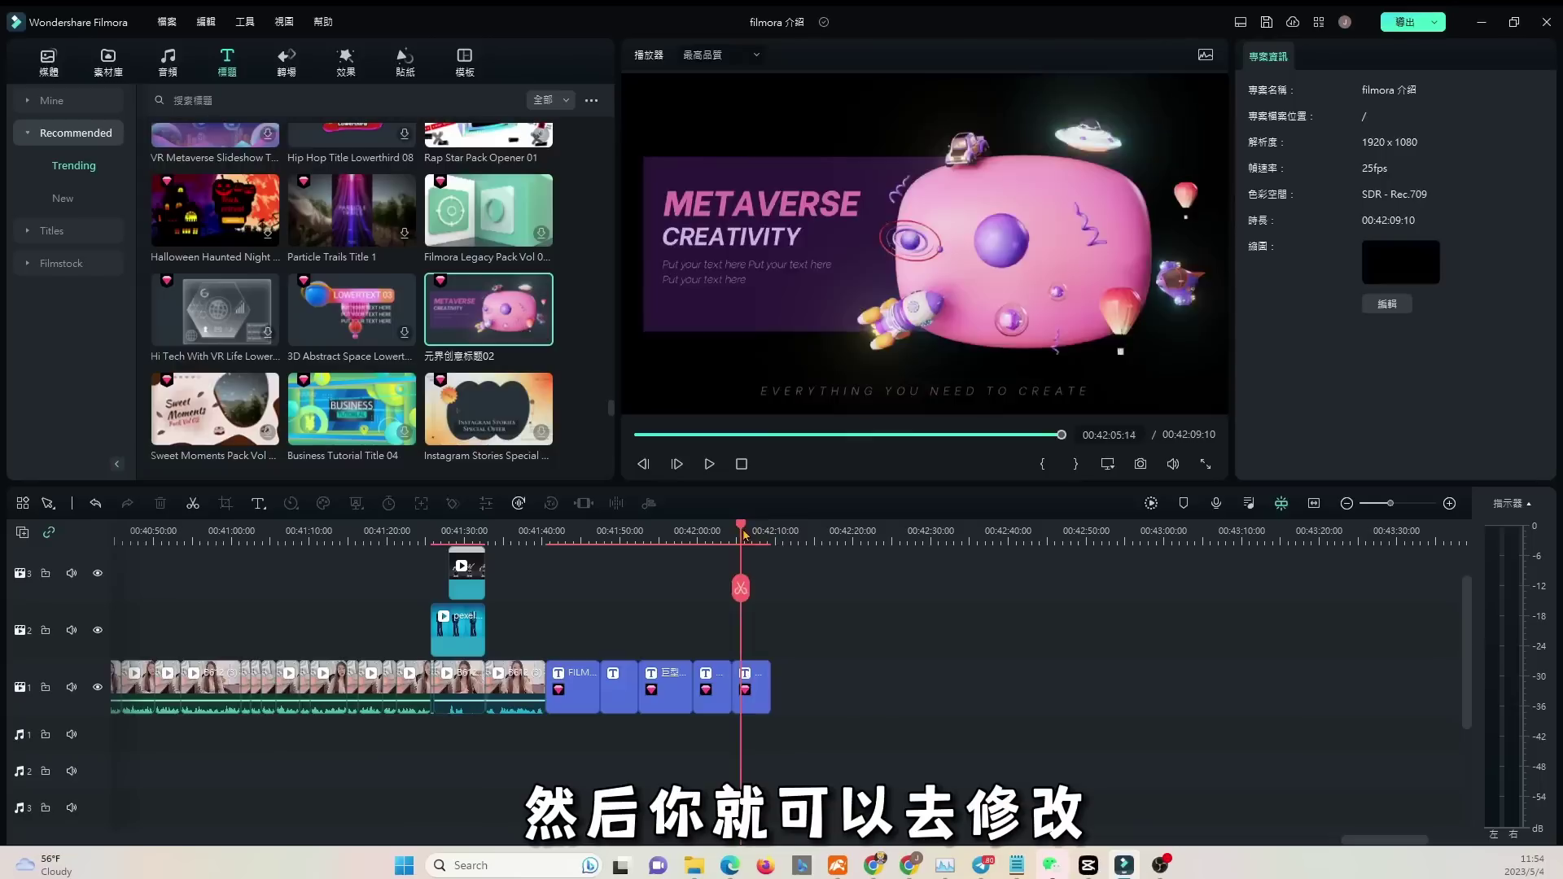
{"action": "left_click", "coordinate": [760, 701]}
{"action": "left_click", "coordinate": [1455, 292]}
{"action": "key", "text": "ctrl+a"}
{"action": "key", "text": "BackSpace"}
{"action": "type", "text": "Title"}
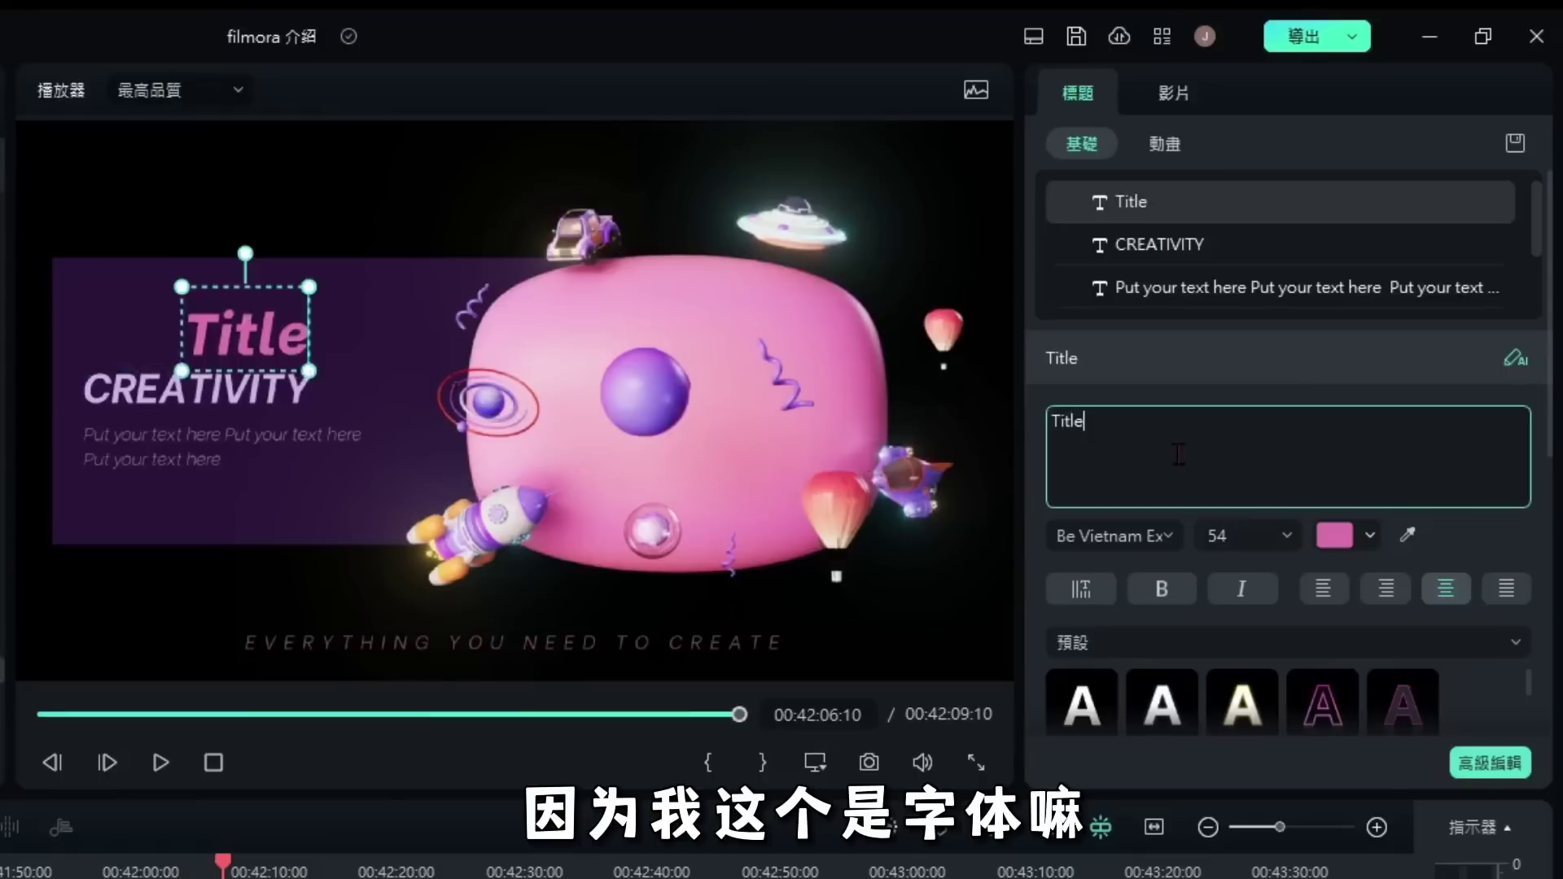
Step: Replace the CREATIVITY line of the title clip with "字体"
{"action": "left_click", "coordinate": [1316, 245]}
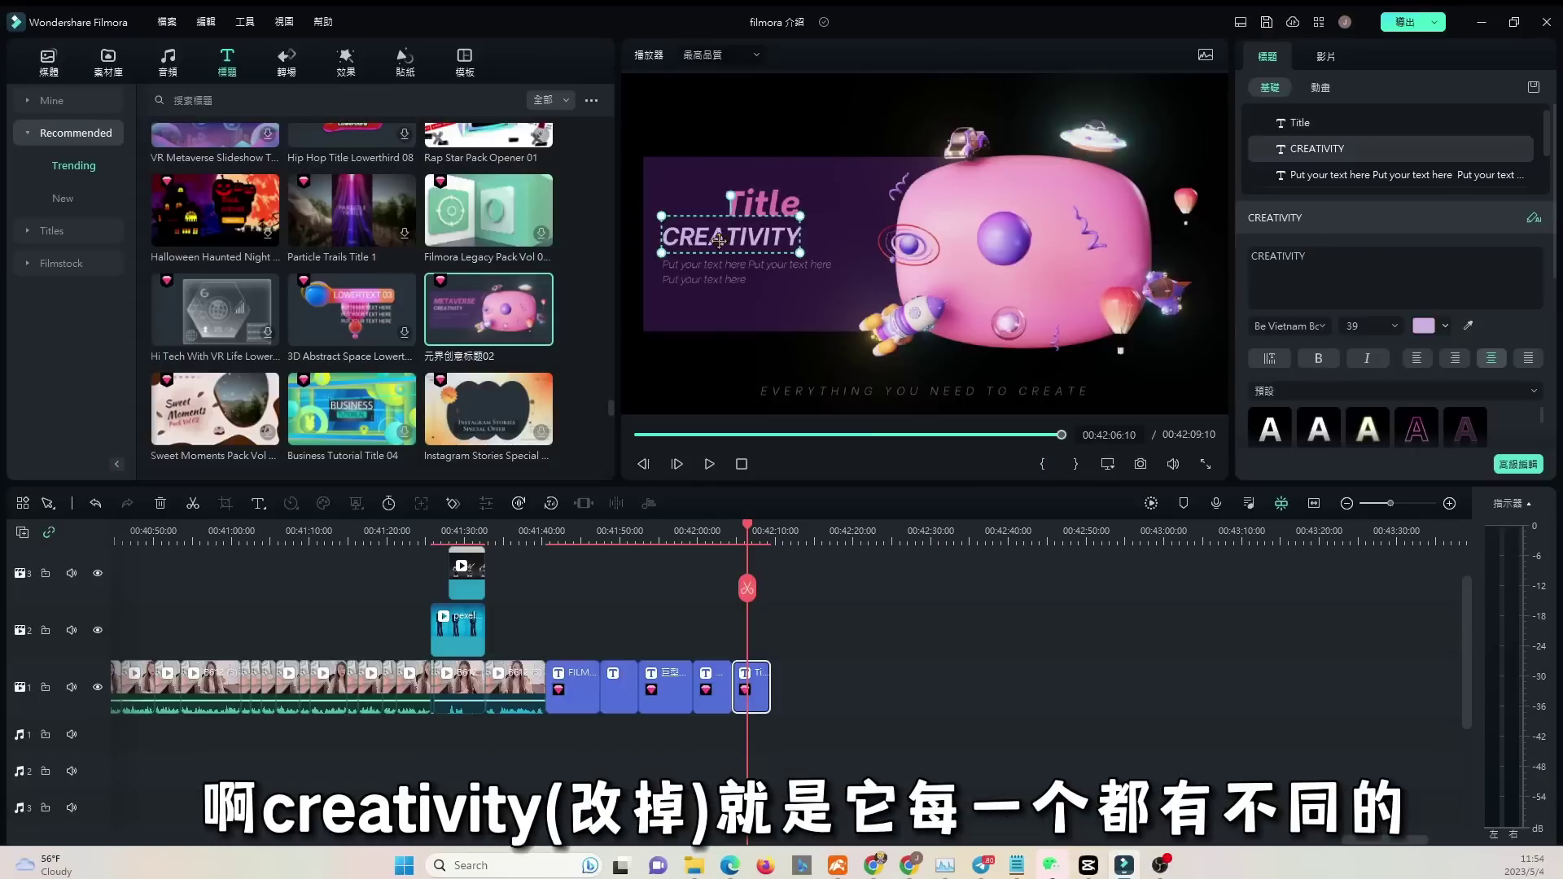
{"action": "left_click", "coordinate": [1319, 273]}
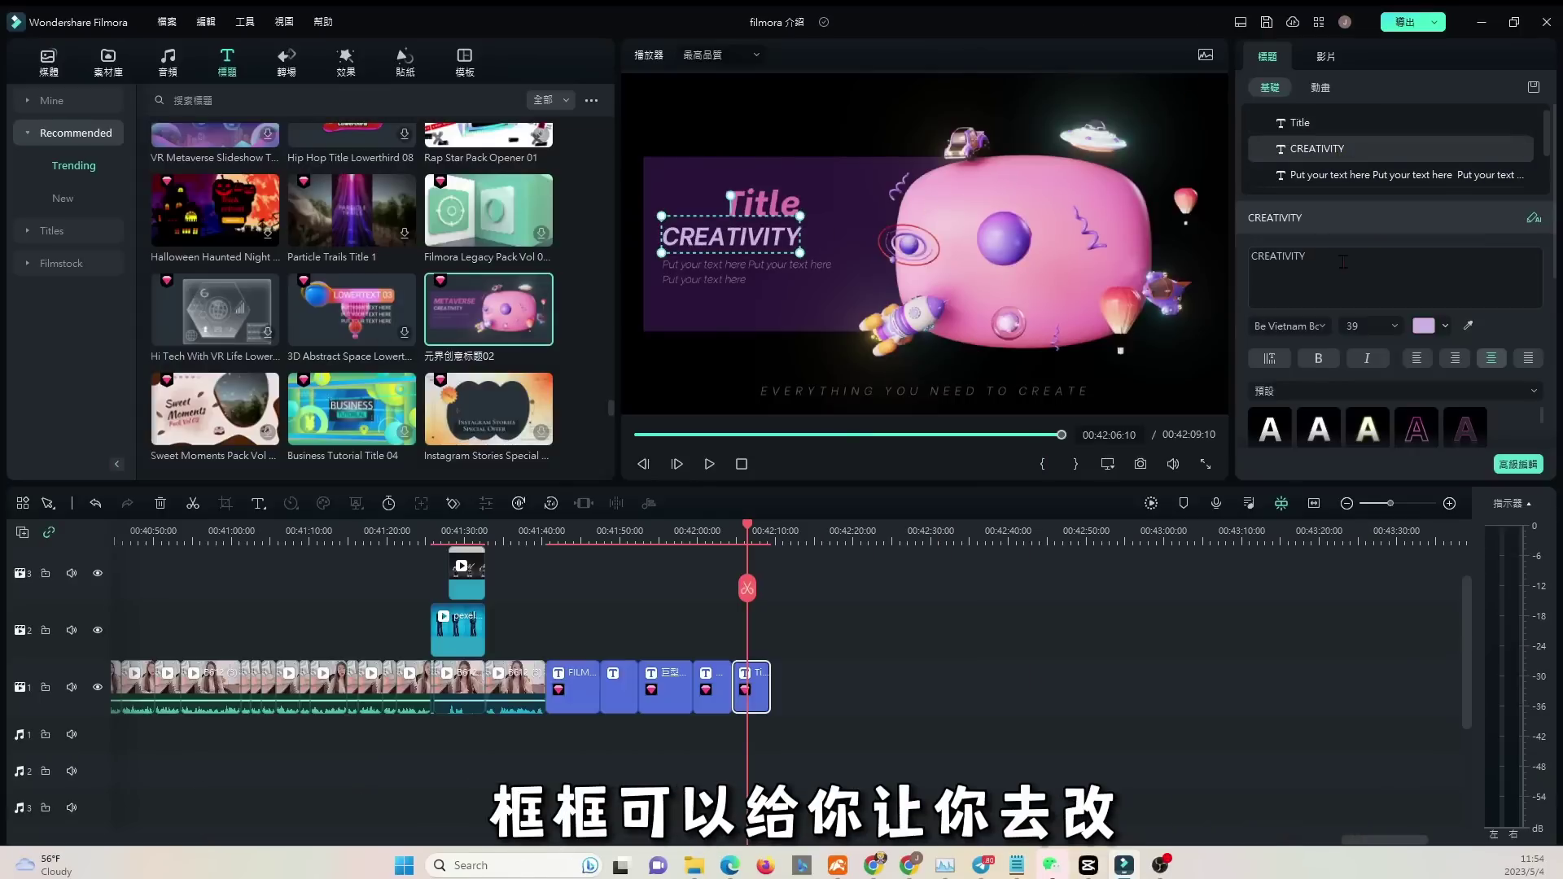
{"action": "key", "text": "ctrl+a"}
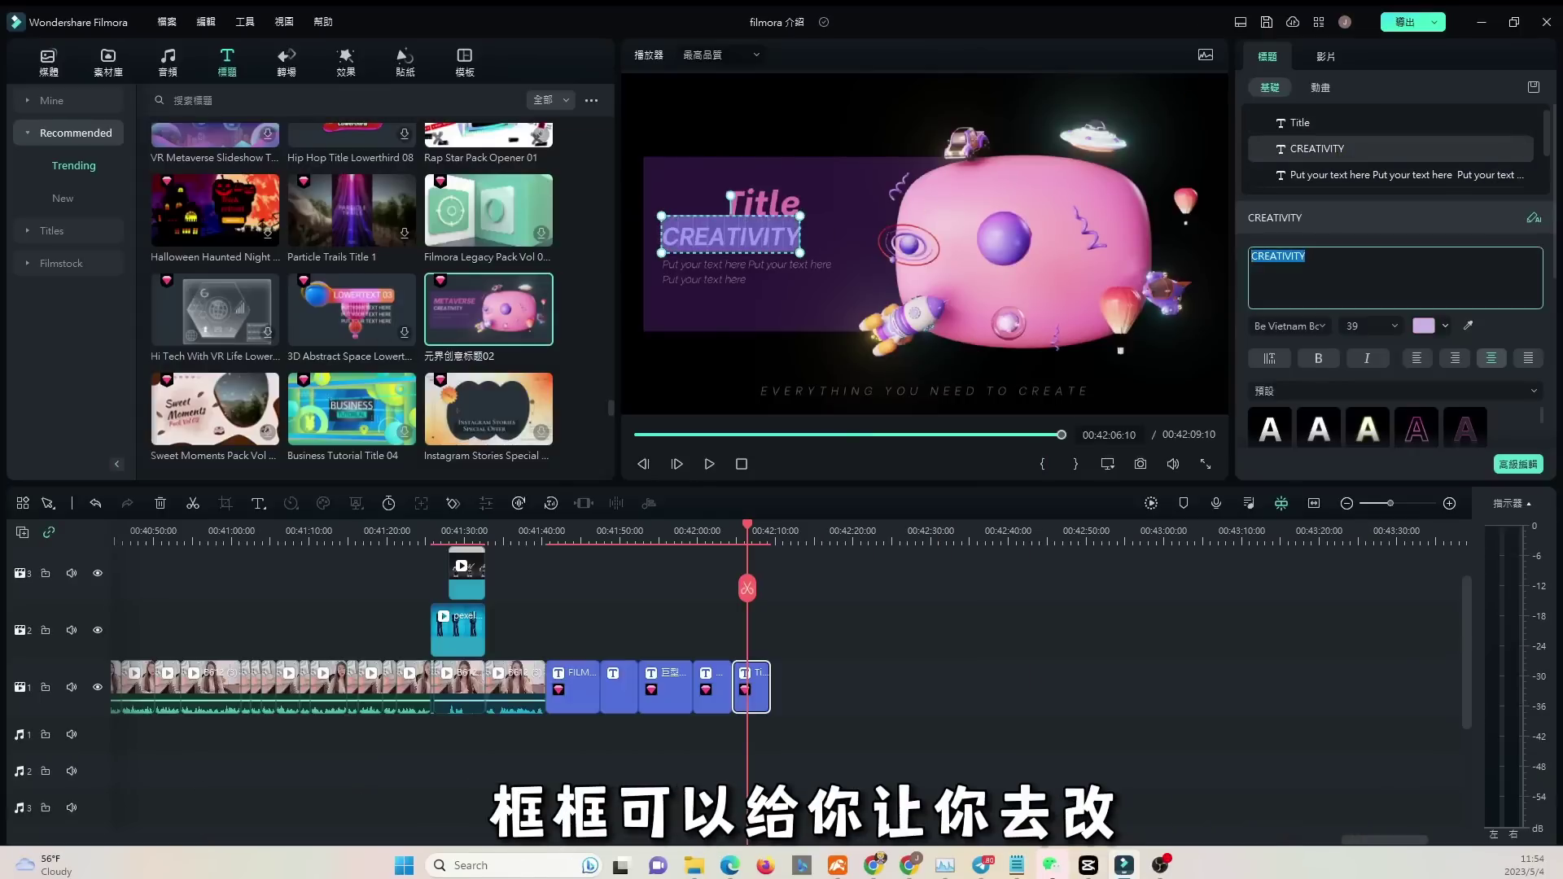
{"action": "type", "text": "字体"}
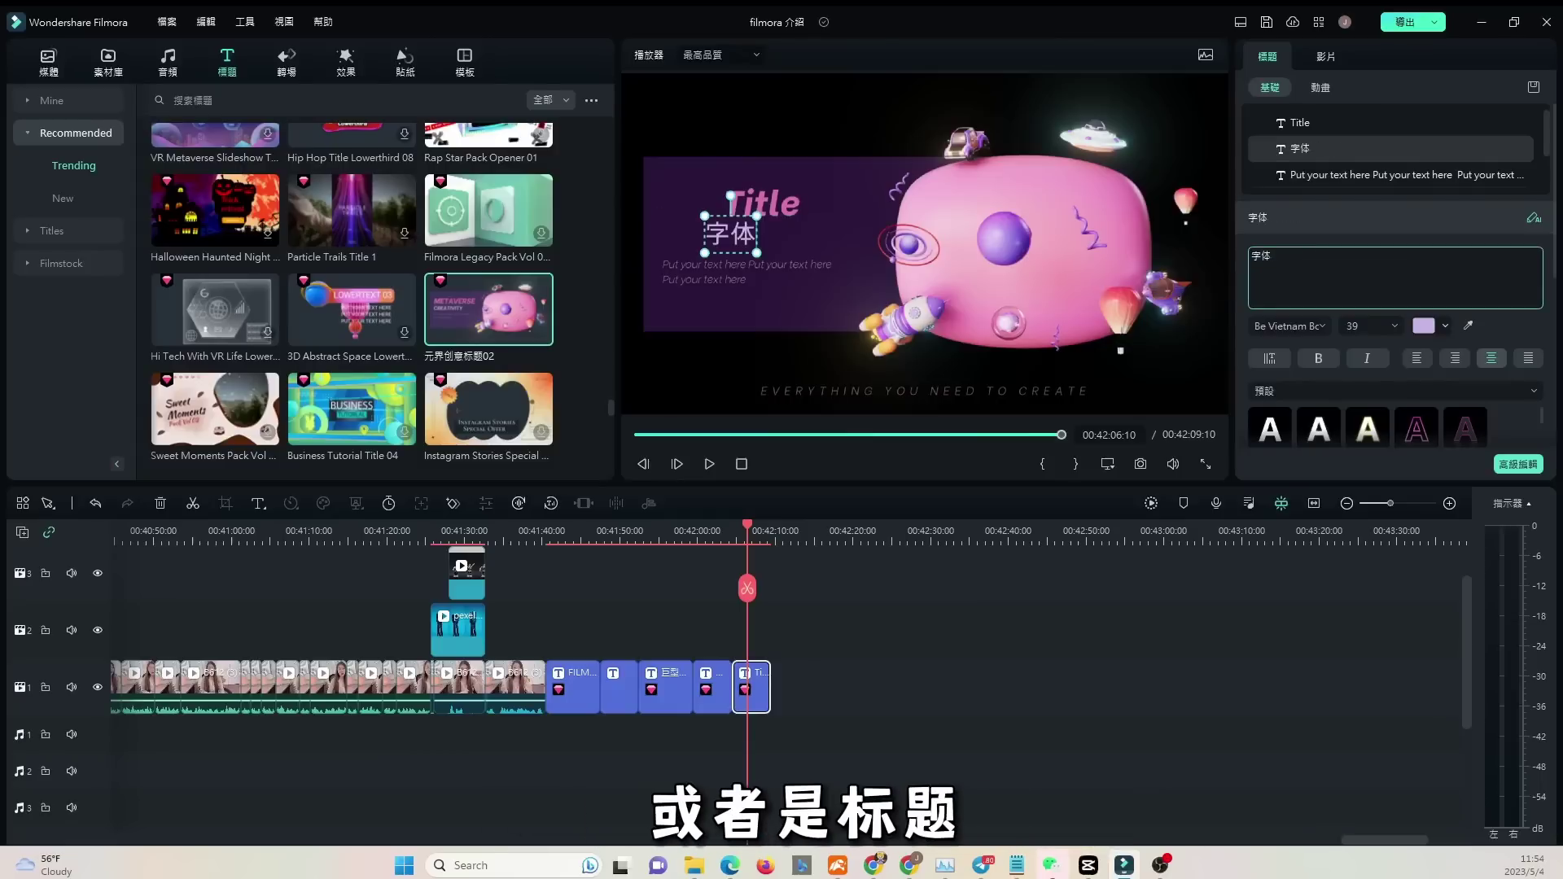
Step: Replace the placeholder paragraph with "高大上的标题", then enlarge and line up the text lines in the preview
{"action": "left_click", "coordinate": [1393, 174]}
{"action": "key", "text": "ctrl+a"}
{"action": "type", "text": "高大上的"}
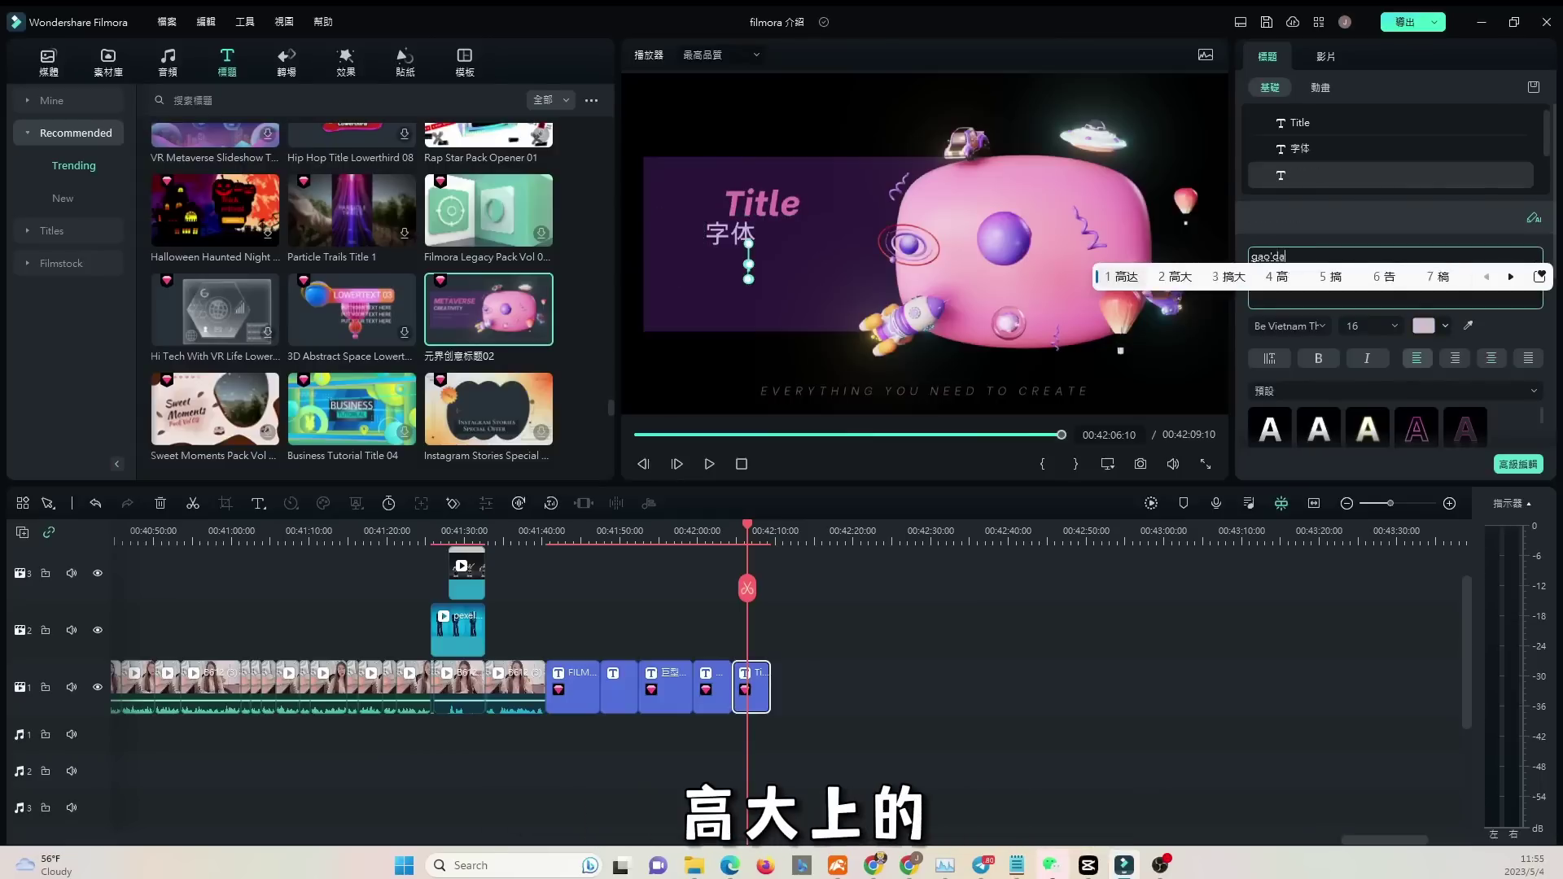
{"action": "type", "text": "标题"}
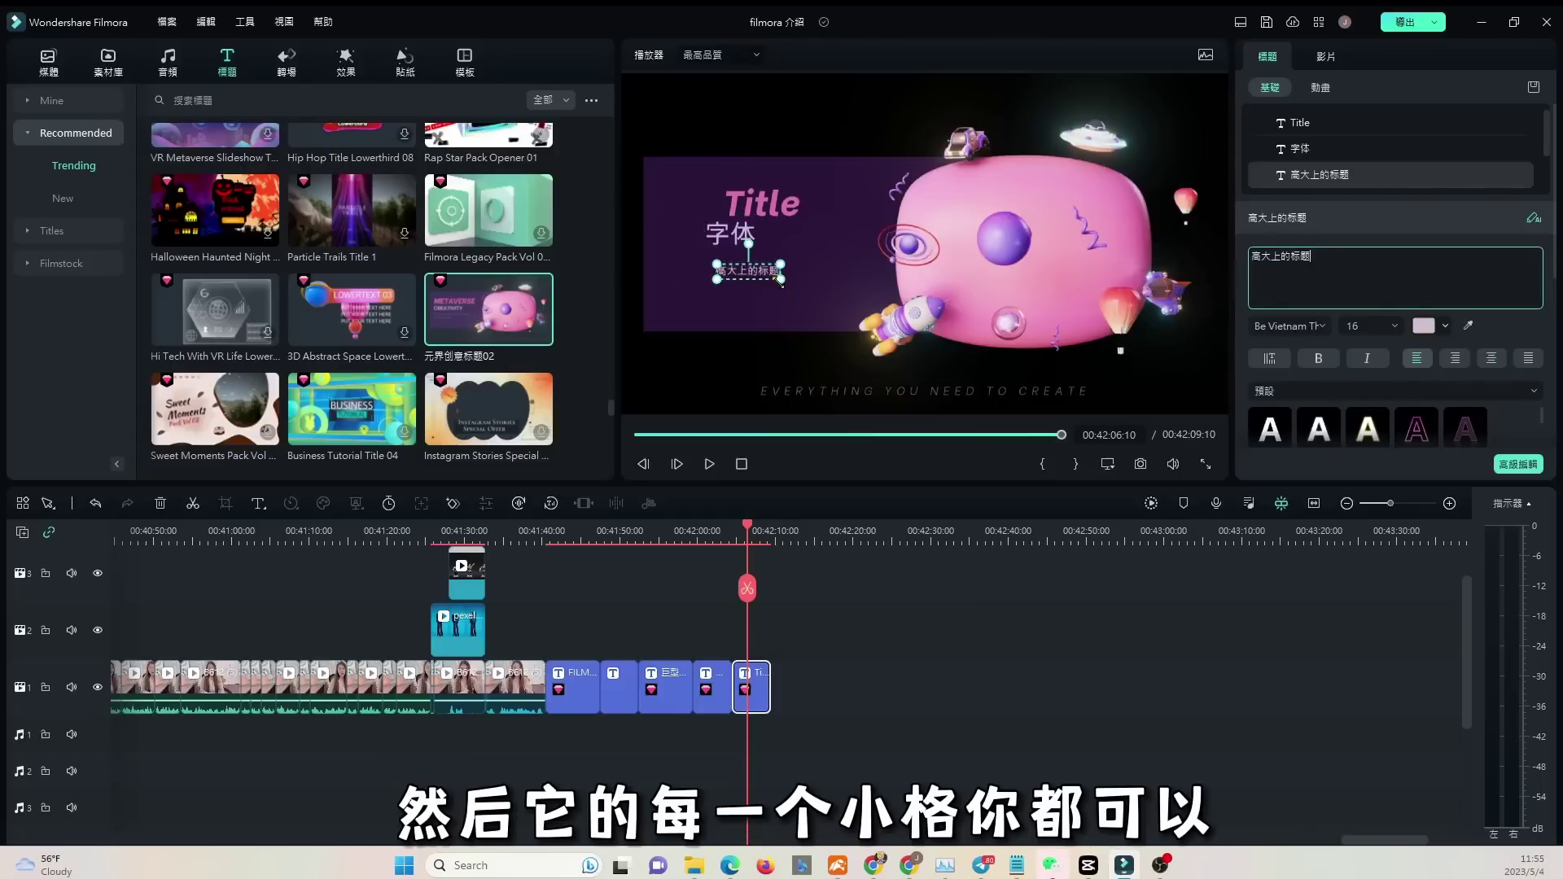
{"action": "left_click_drag", "start_coordinate": [778, 276], "coordinate": [757, 234]}
Step: Clear the "EVERYTHING YOU NEED TO CREATE" text from the title clip and deselect the clip
{"action": "left_click", "coordinate": [925, 388]}
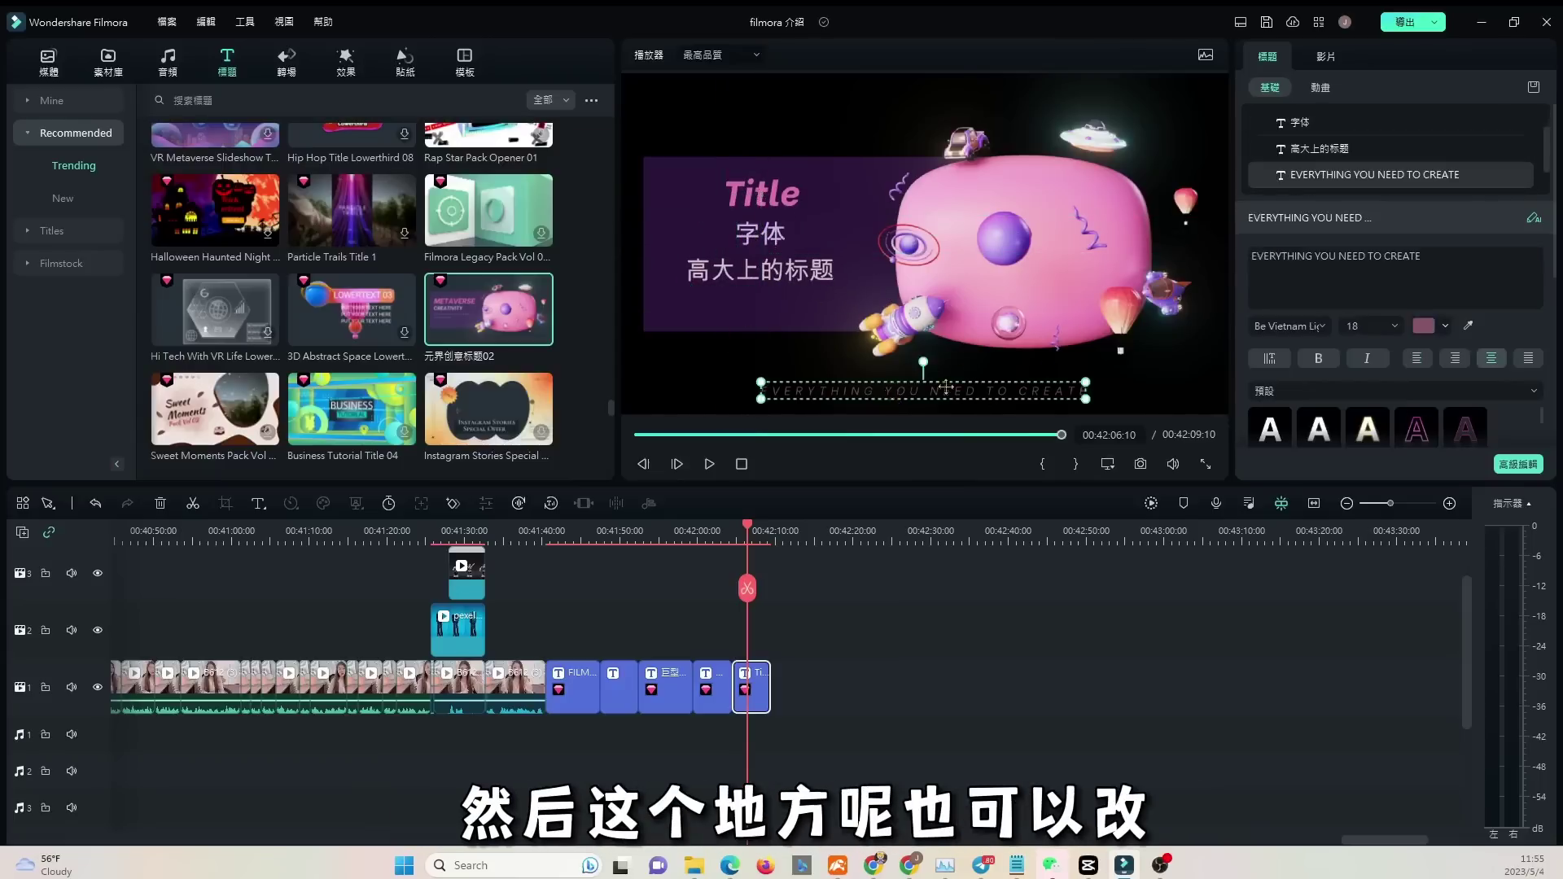
{"action": "triple_click", "coordinate": [1475, 248]}
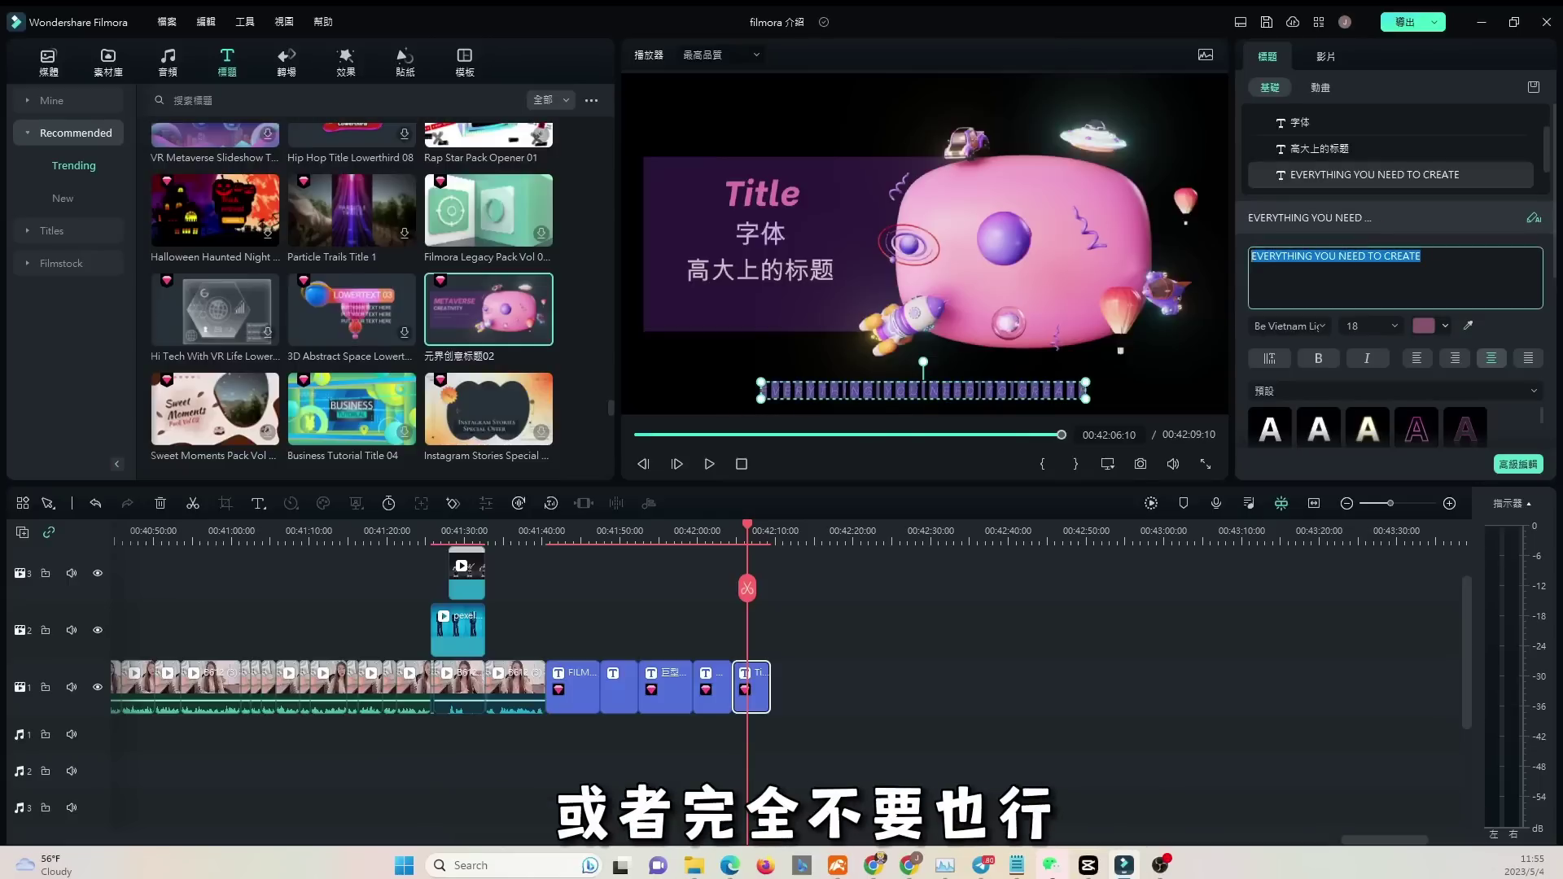
{"action": "key", "text": "BackSpace"}
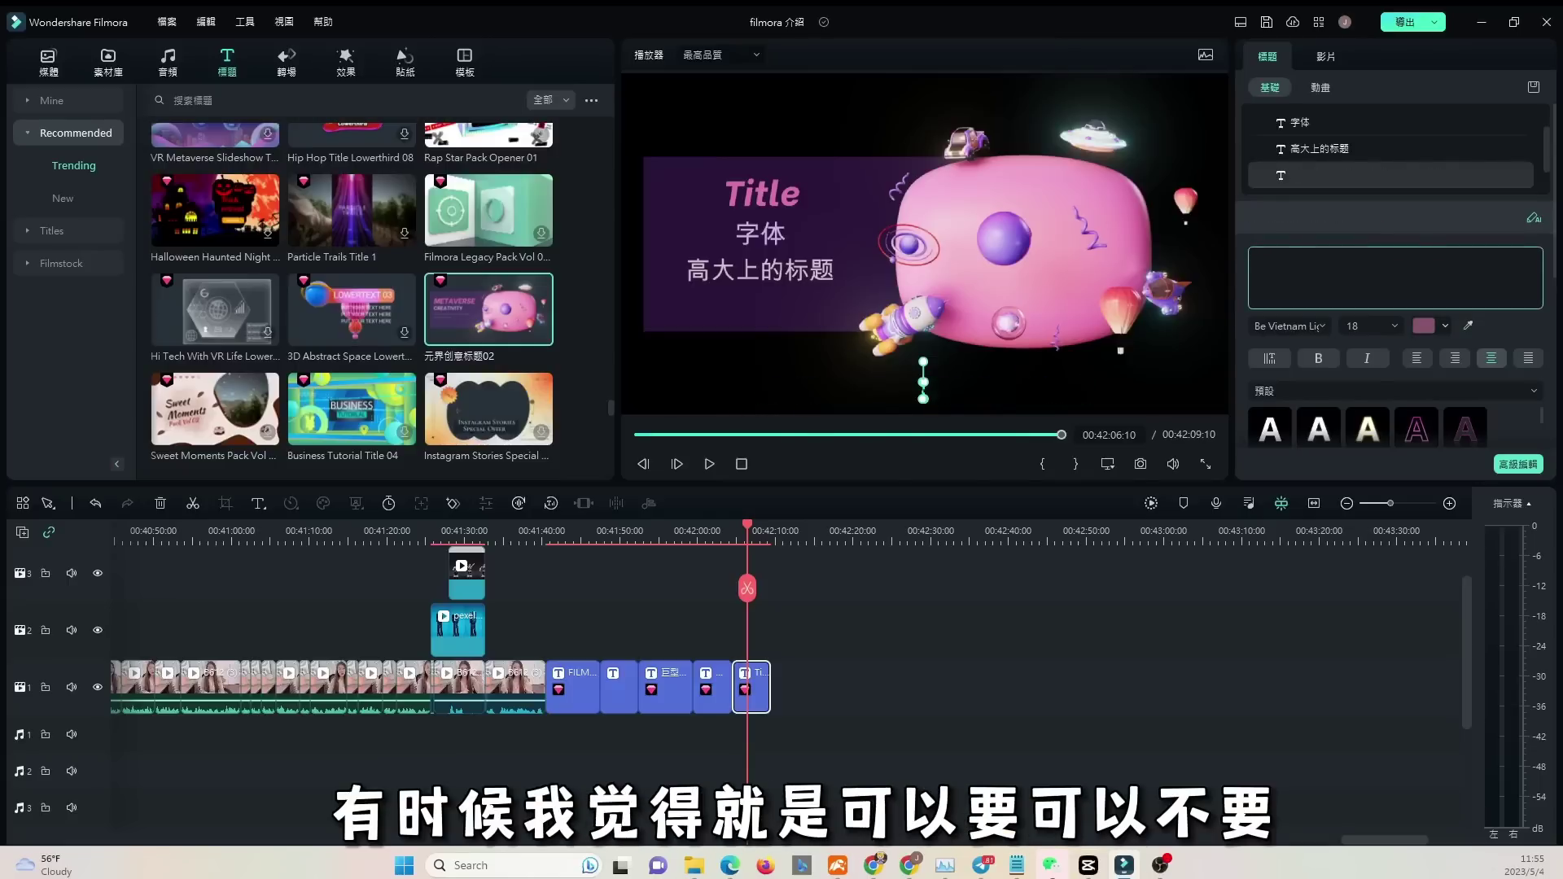
{"action": "left_click", "coordinate": [963, 692]}
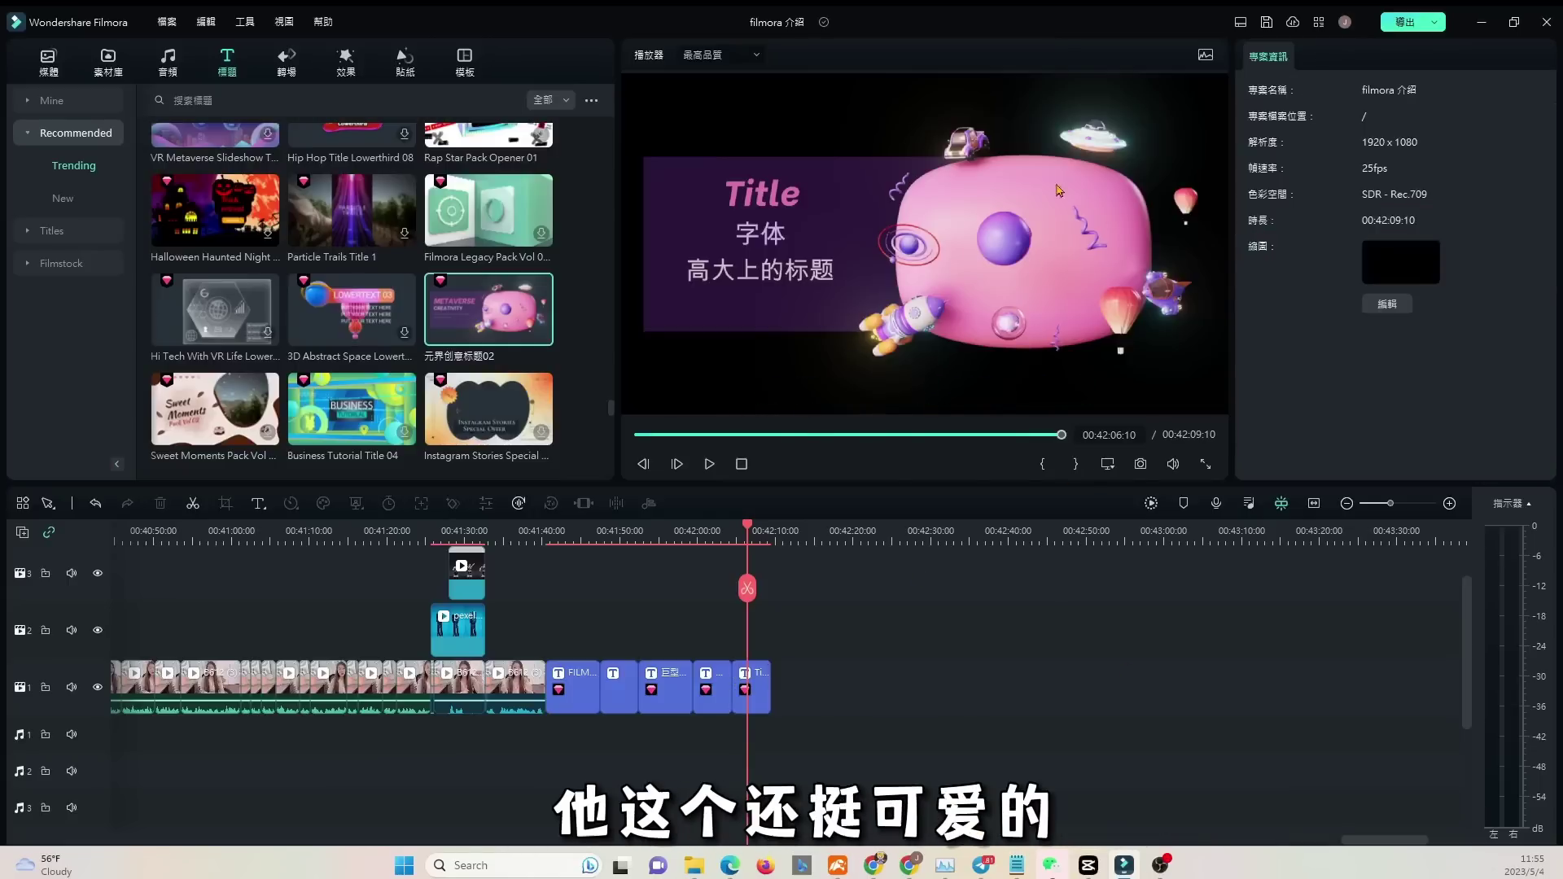
Step: Put the playhead at the start of the last title clip and search the audio library for "AI"
{"action": "left_click", "coordinate": [735, 689]}
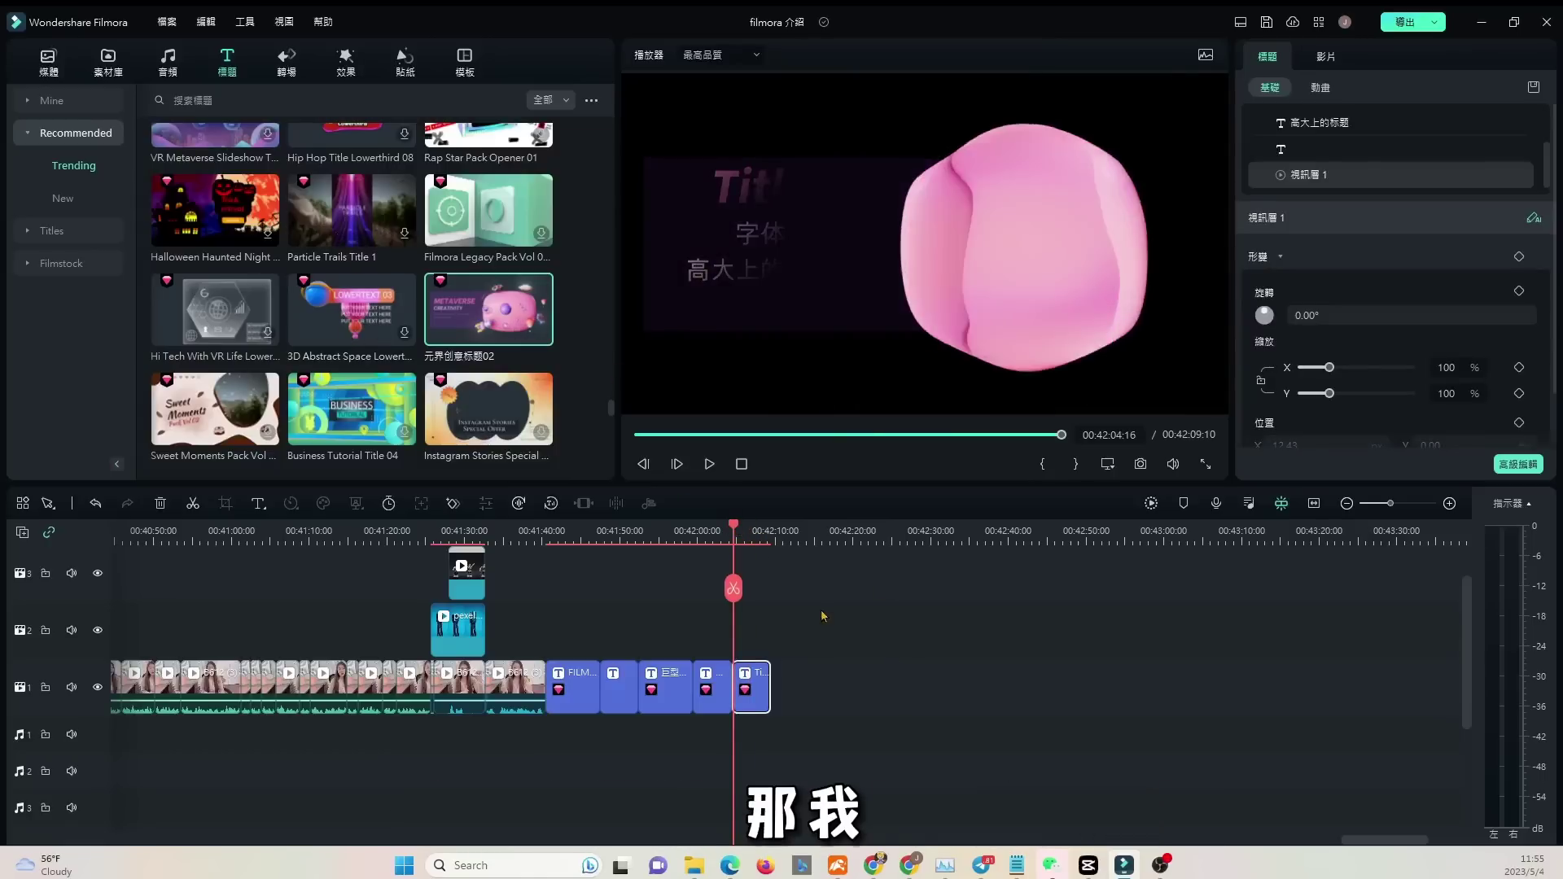
{"action": "left_click", "coordinate": [735, 541]}
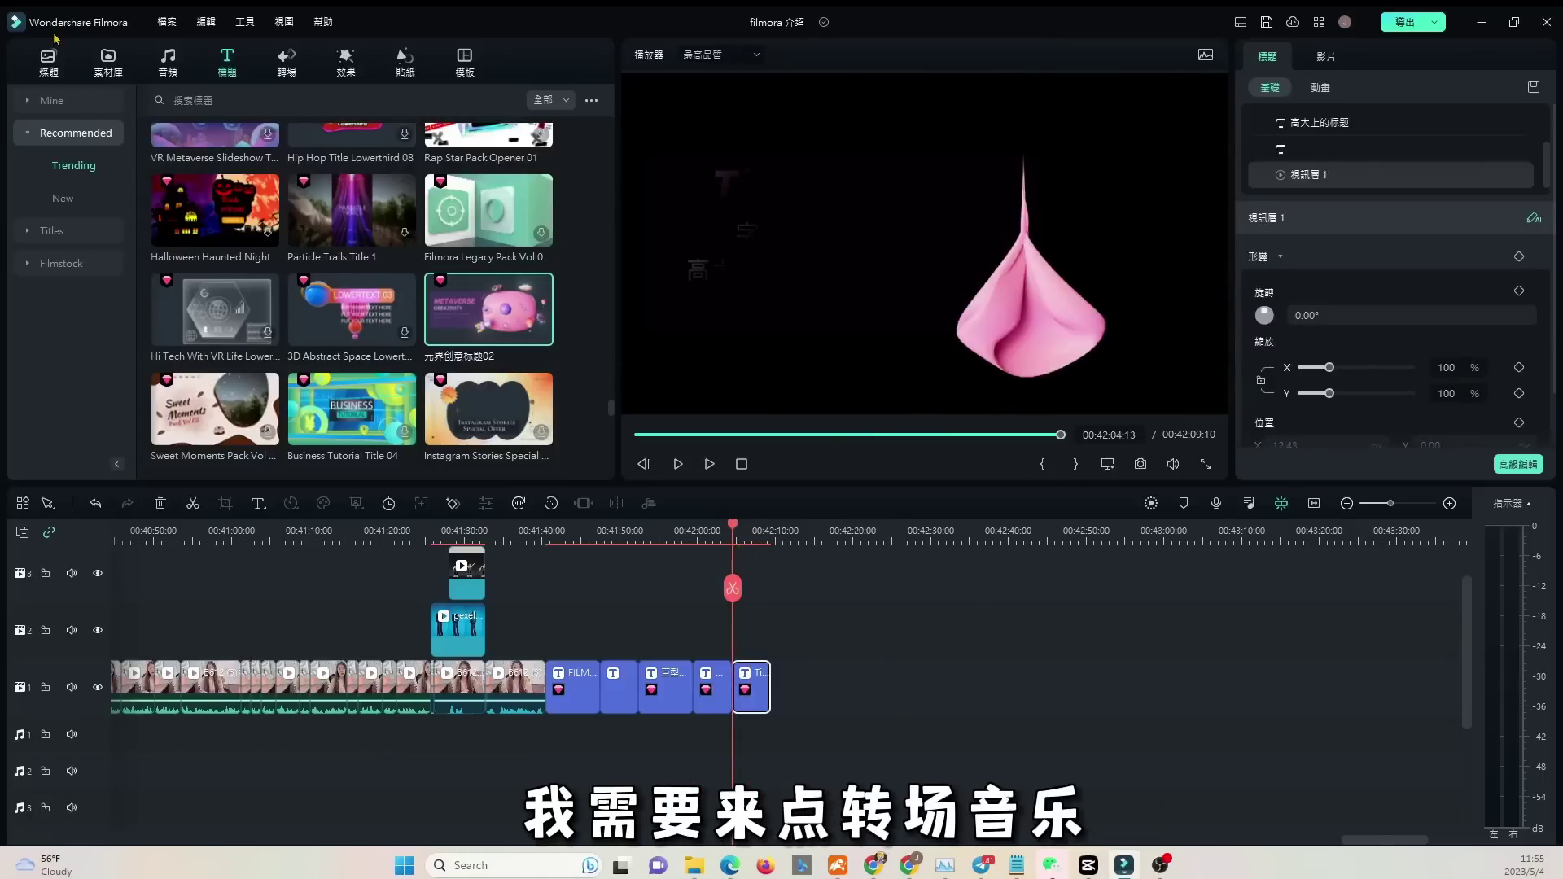
{"action": "left_click", "coordinate": [168, 63]}
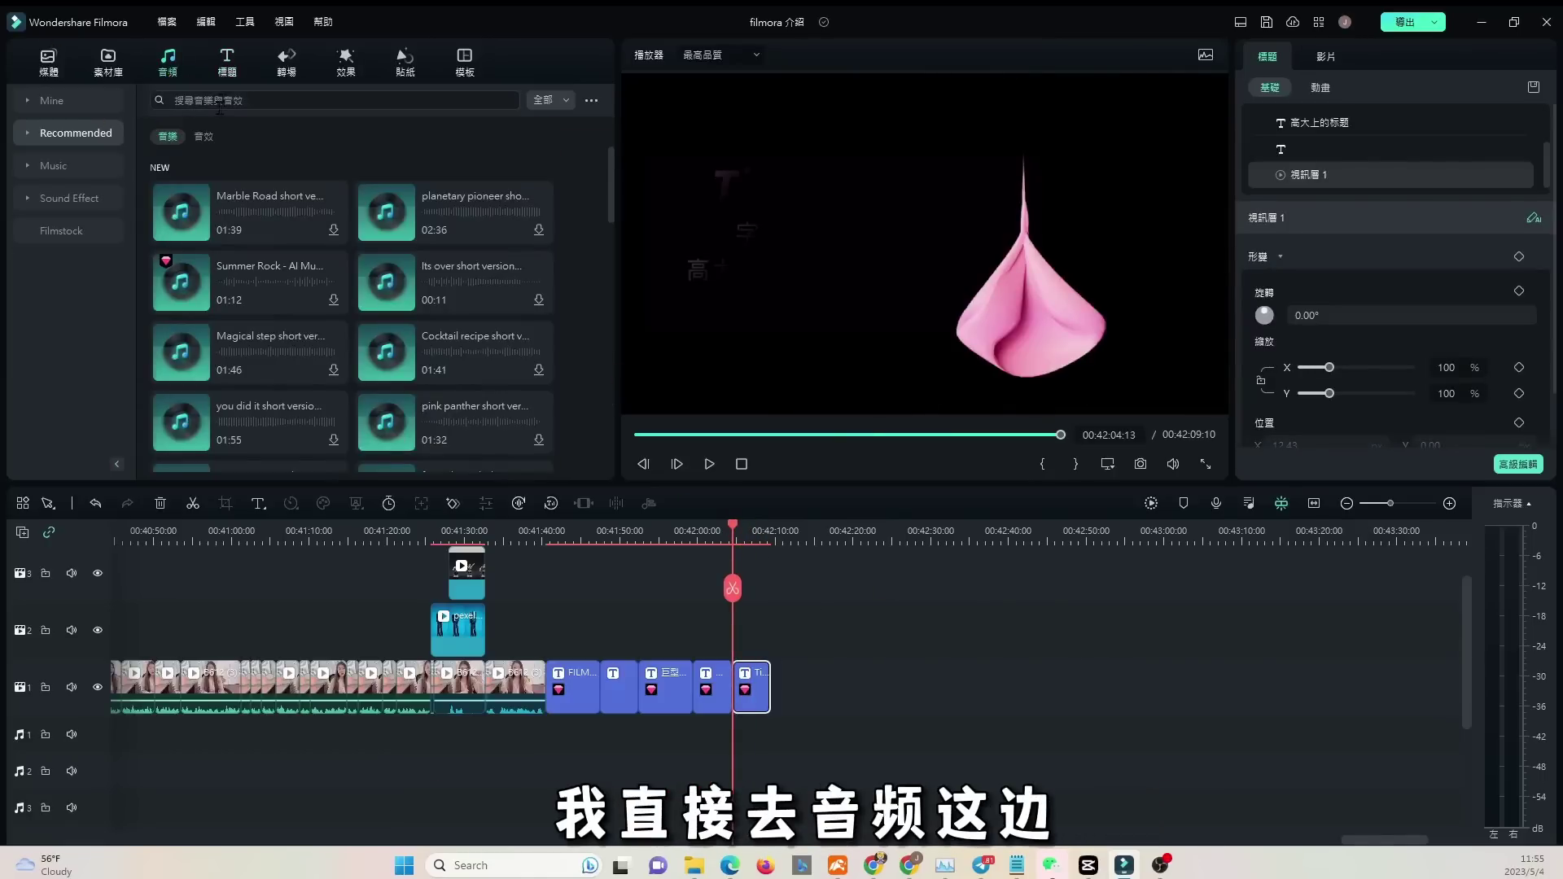
{"action": "left_click", "coordinate": [509, 100]}
{"action": "type", "text": "AI"}
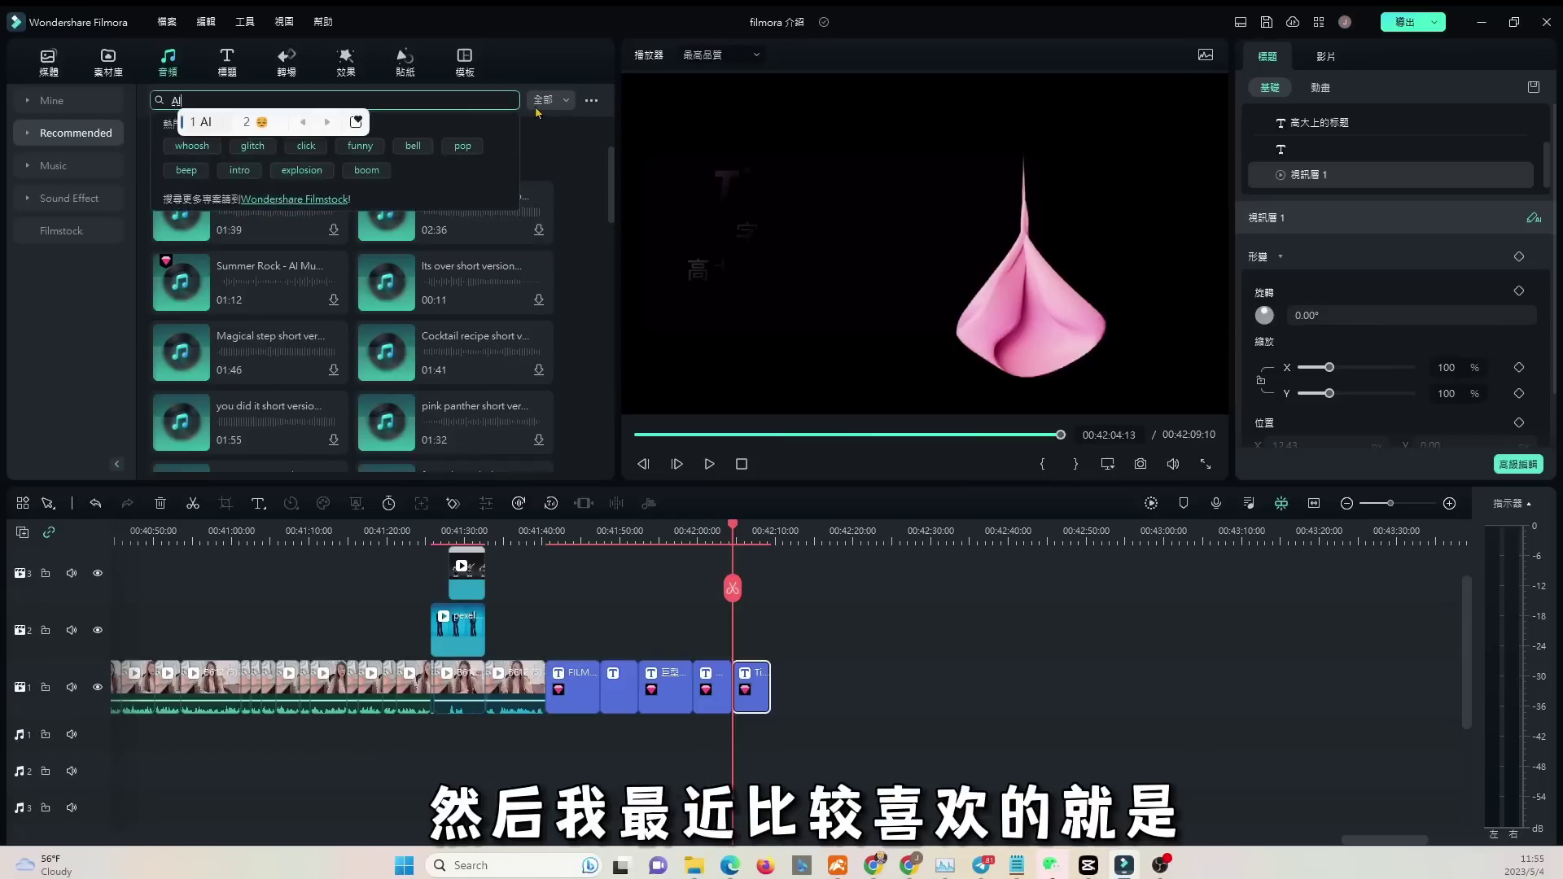
{"action": "key", "text": "Return"}
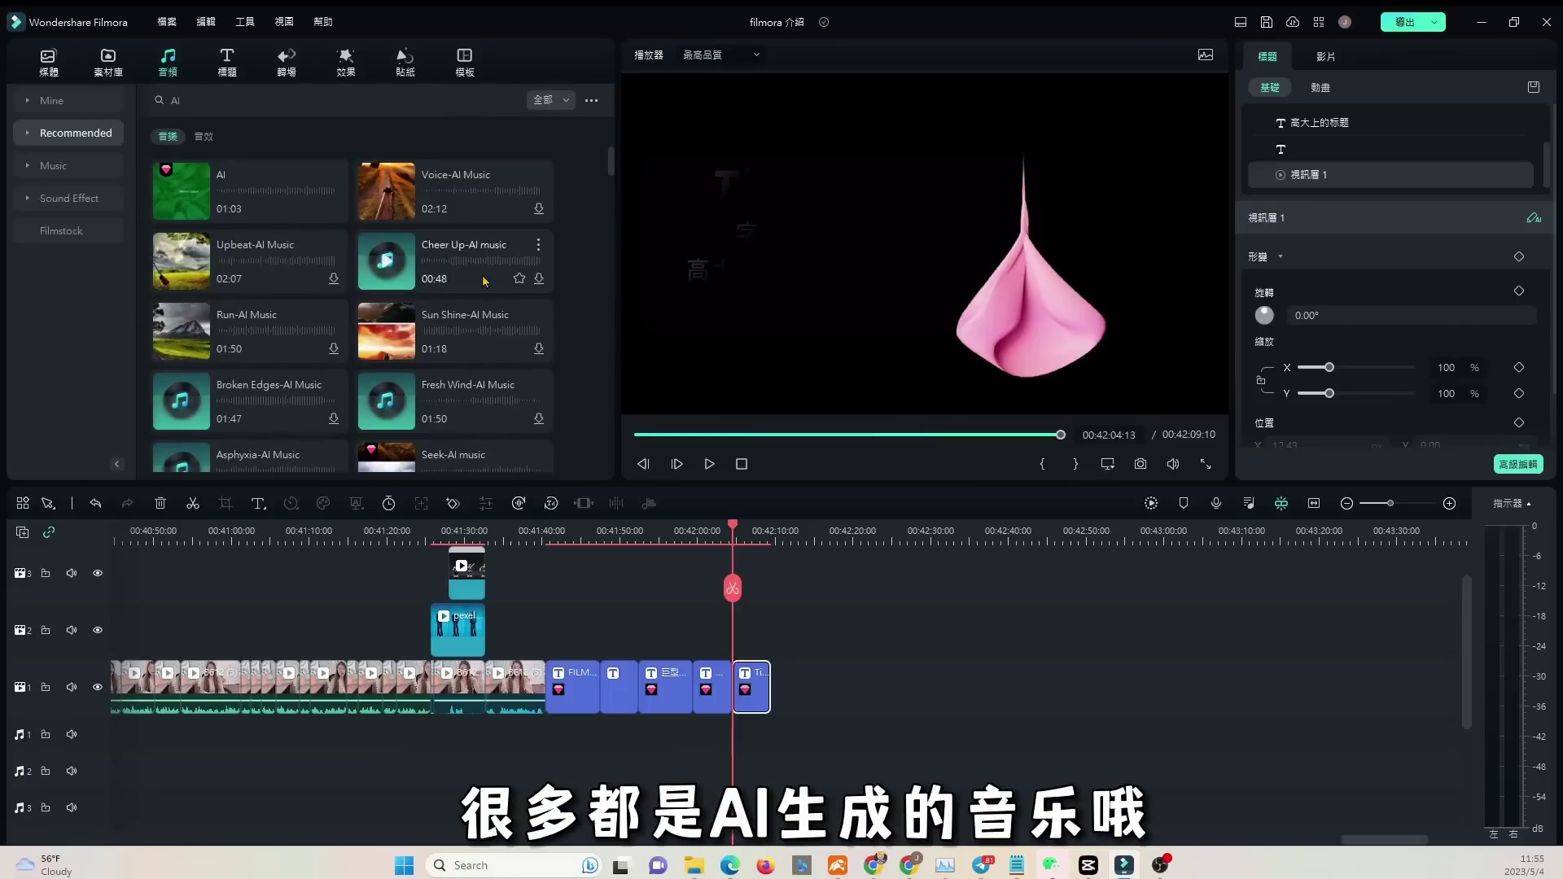
Step: Place the AI music track on an audio track beneath the last title clip and scrub the playhead to 00:42:08:23
{"action": "mouse_move", "coordinate": [269, 191]}
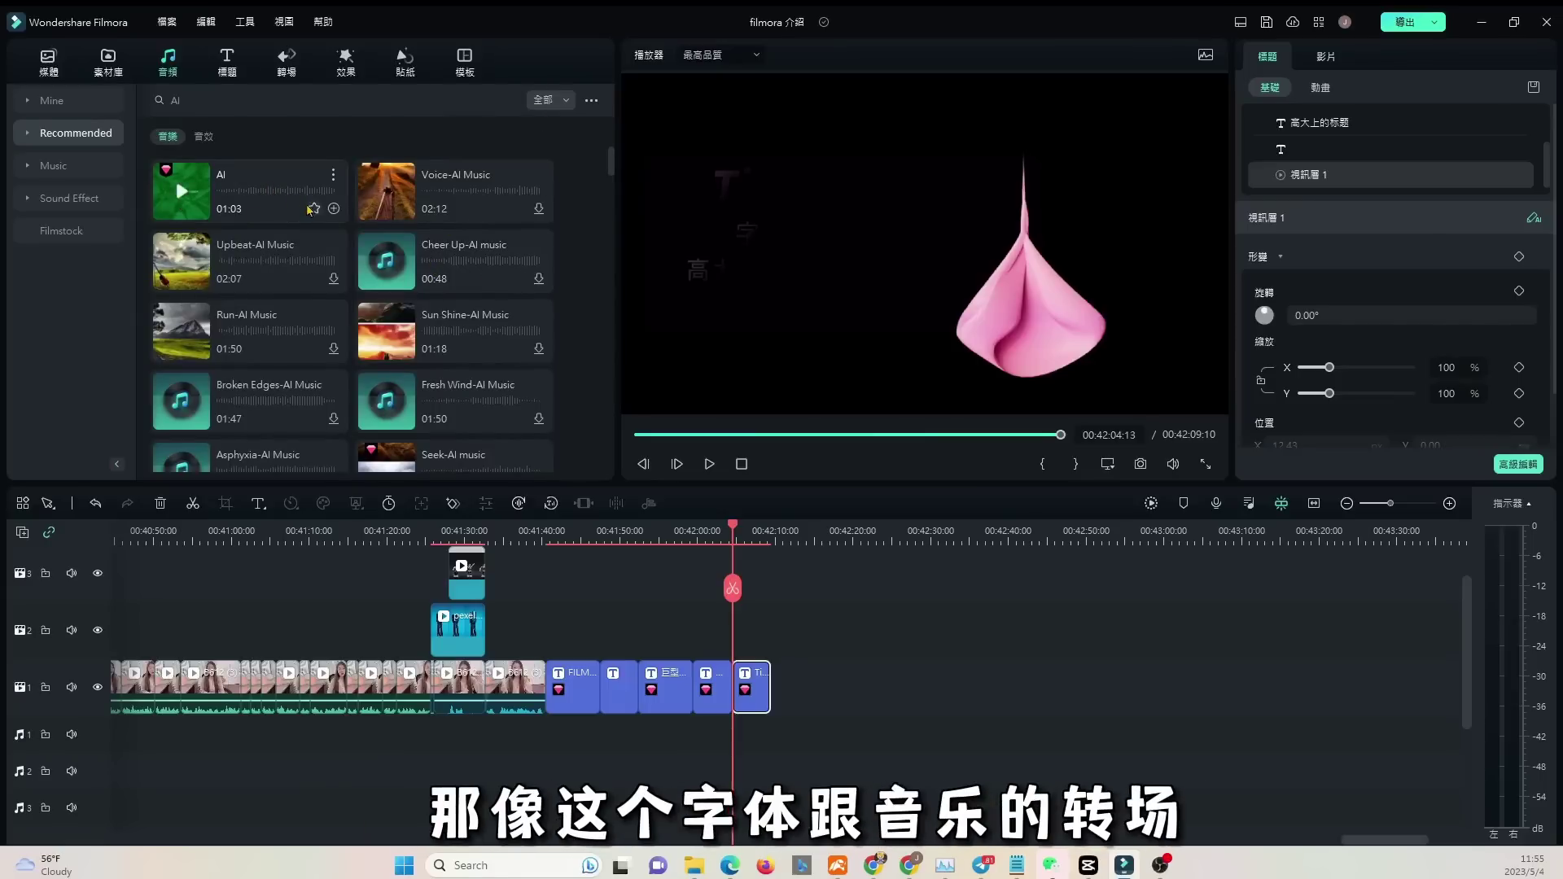
{"action": "left_click_drag", "start_coordinate": [269, 191], "coordinate": [737, 733]}
{"action": "left_click", "coordinate": [741, 541]}
{"action": "left_click_drag", "start_coordinate": [740, 542], "coordinate": [768, 545]}
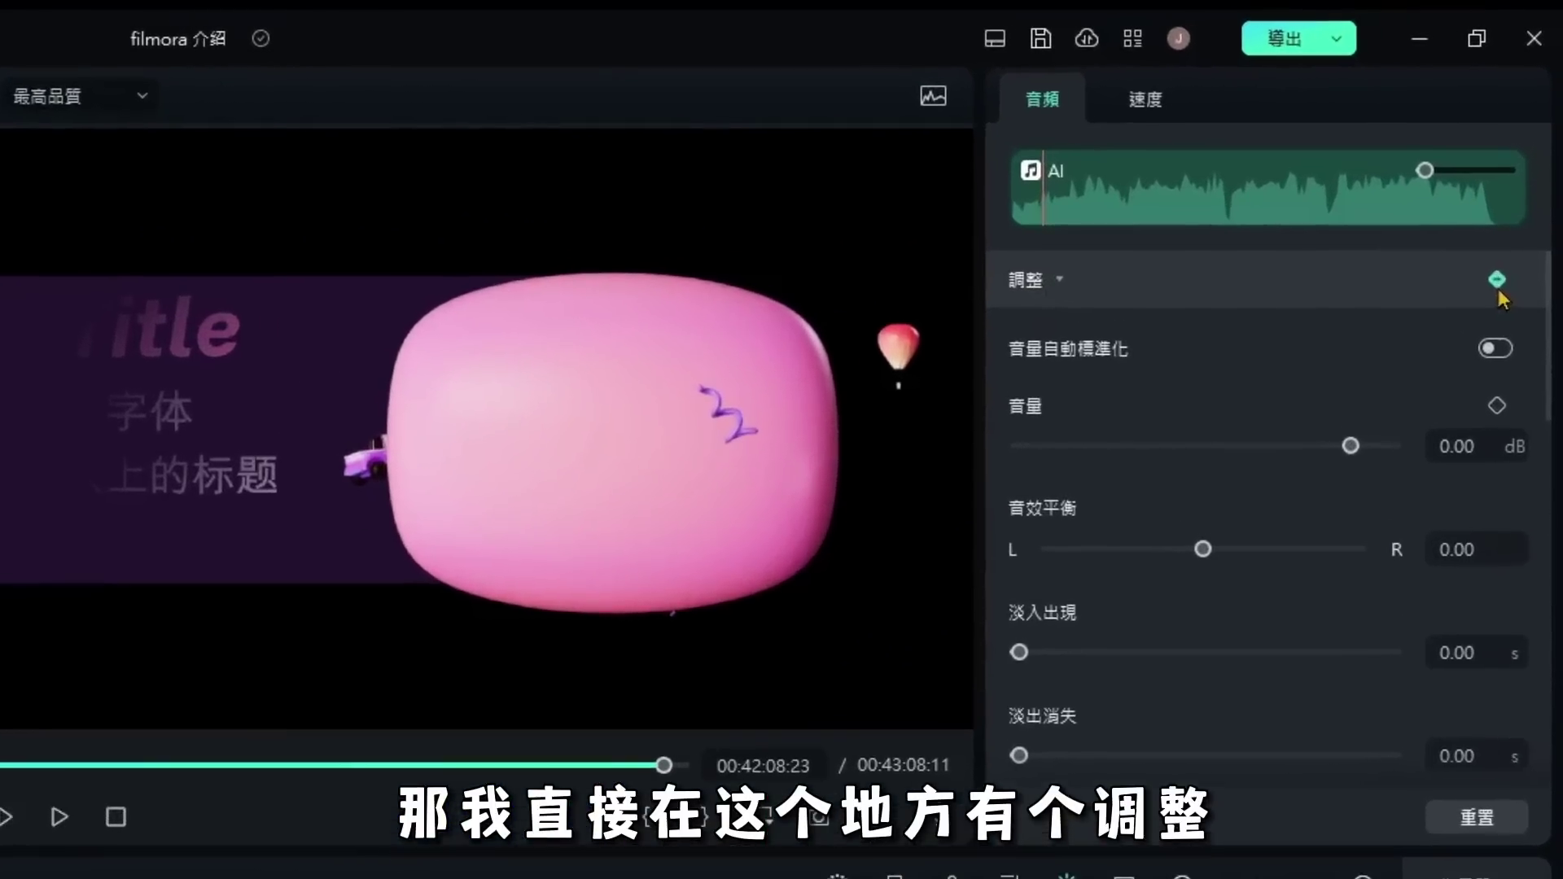
Step: Add a keyframe to the AI music track at 00:42:08:23, and lower its volume at 00:42:09:24
{"action": "left_click", "coordinate": [1525, 158]}
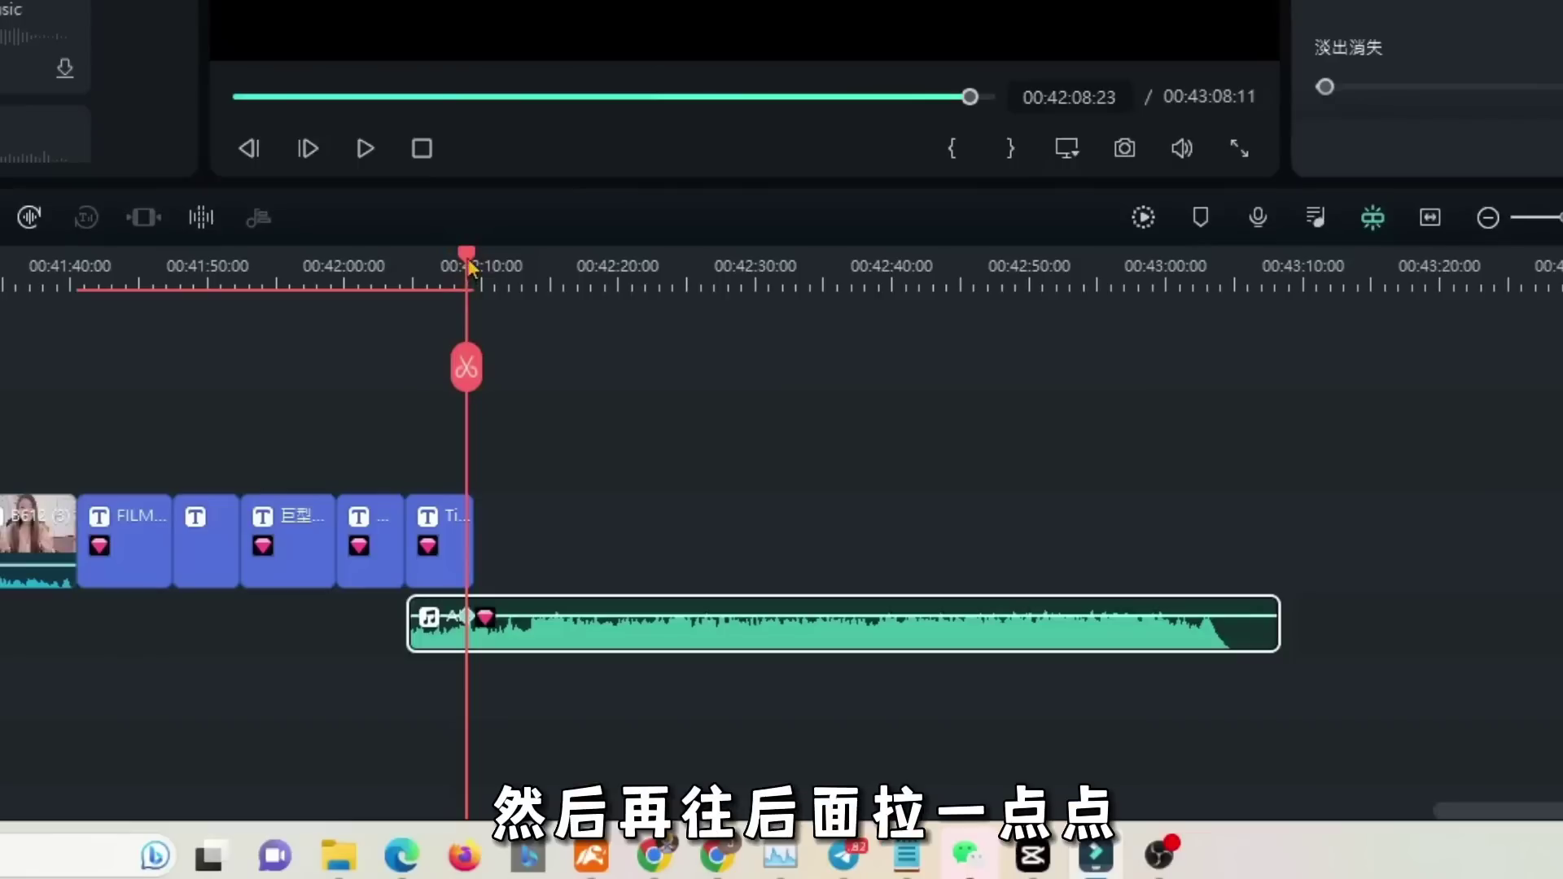
{"action": "left_click_drag", "start_coordinate": [464, 269], "coordinate": [486, 273]}
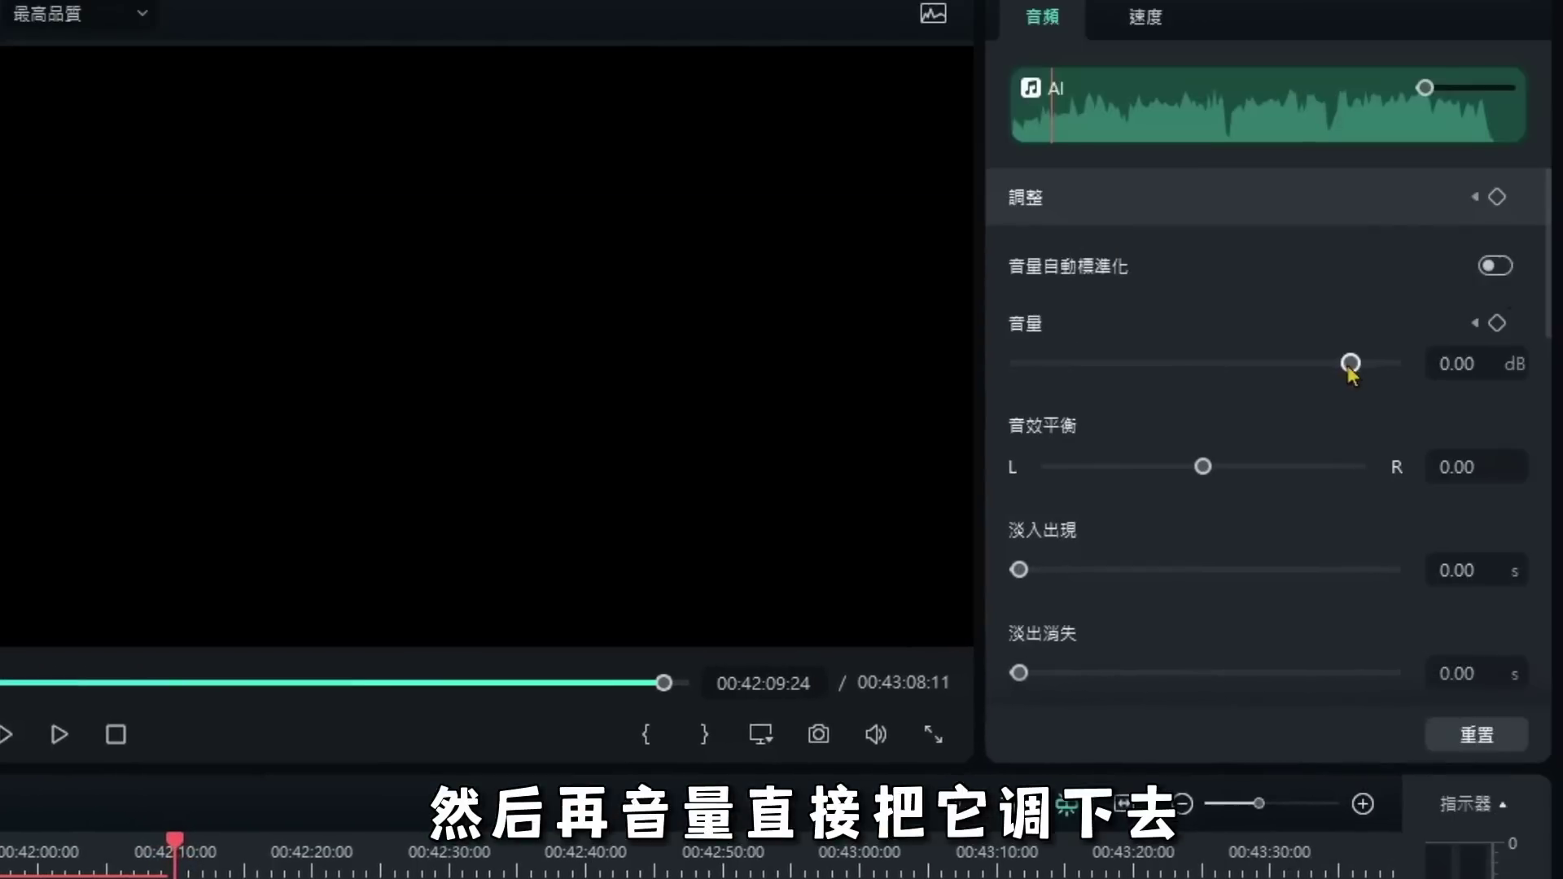
{"action": "left_click_drag", "start_coordinate": [1351, 363], "coordinate": [1242, 388]}
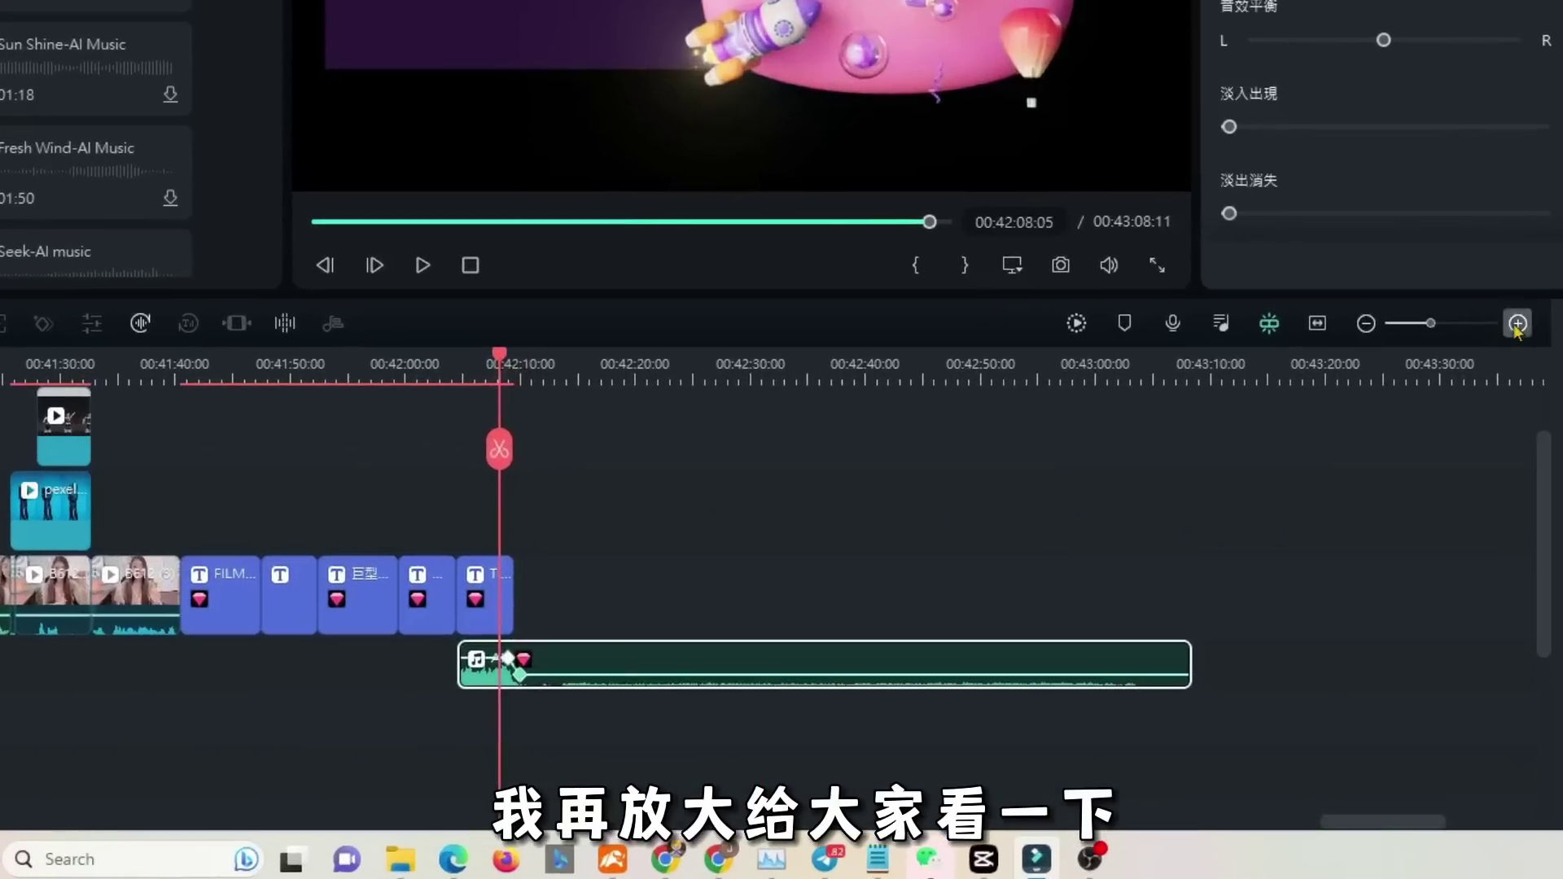
Step: Examine the volume drop between the keyframes on the AI music track in the timeline
{"action": "scroll", "coordinate": [713, 293], "scroll_direction": "up", "scroll_amount": 5}
{"action": "left_click", "coordinate": [794, 293]}
{"action": "left_click_drag", "start_coordinate": [544, 366], "coordinate": [126, 391]}
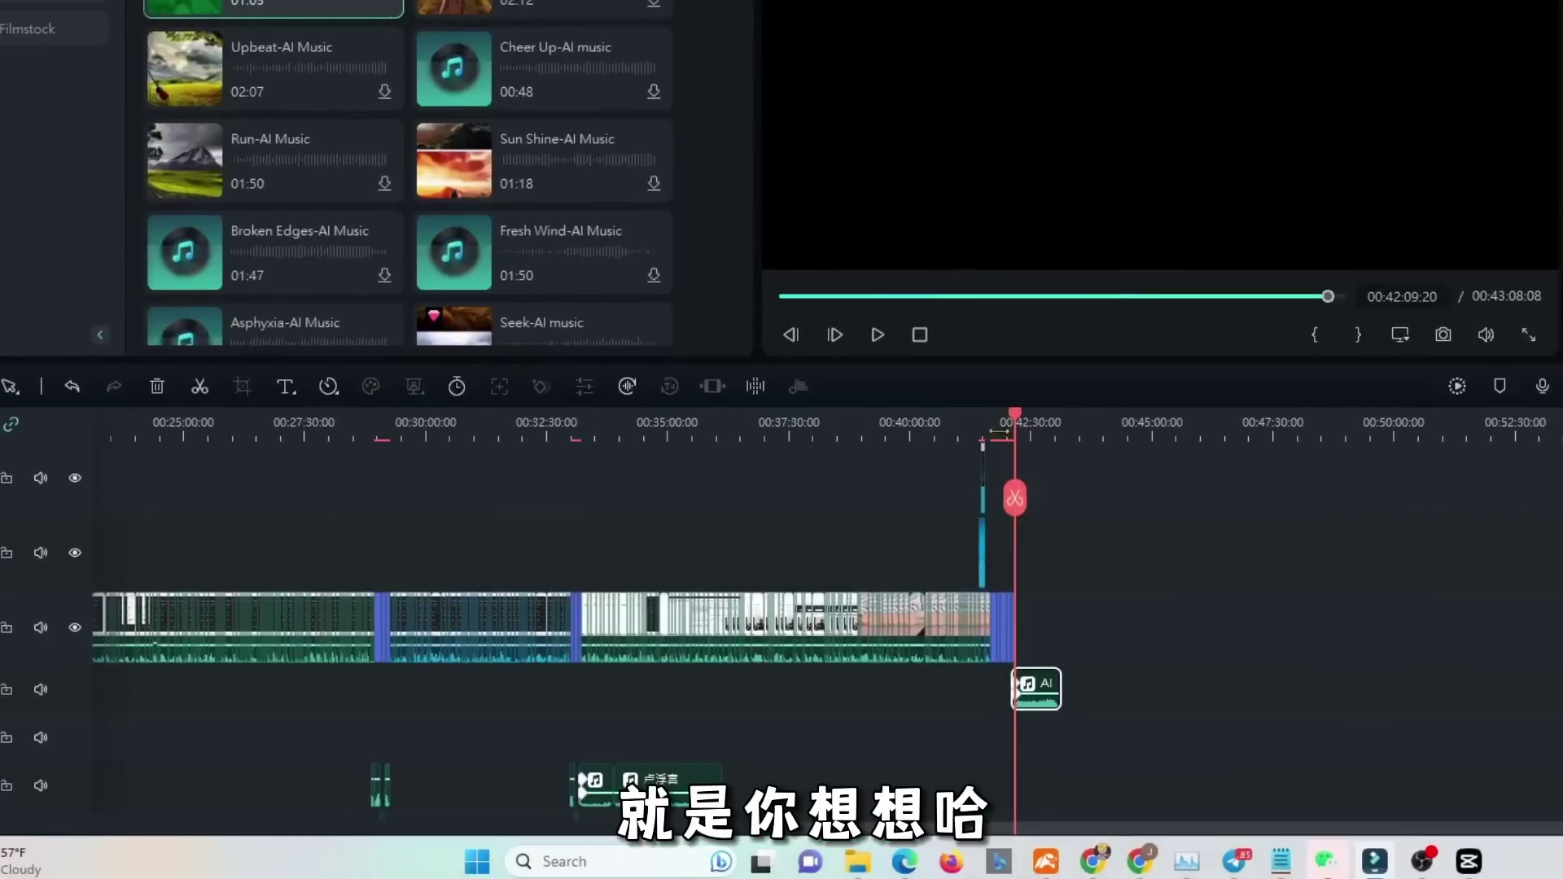
Step: Split the main video clip on the first video track at 00:18:16:15
{"action": "mouse_move", "coordinate": [109, 485]}
{"action": "left_mouse_down"}
{"action": "mouse_move", "coordinate": [576, 485]}
{"action": "mouse_move", "coordinate": [102, 486]}
{"action": "left_mouse_up"}
{"action": "left_click_drag", "start_coordinate": [126, 422], "coordinate": [570, 422]}
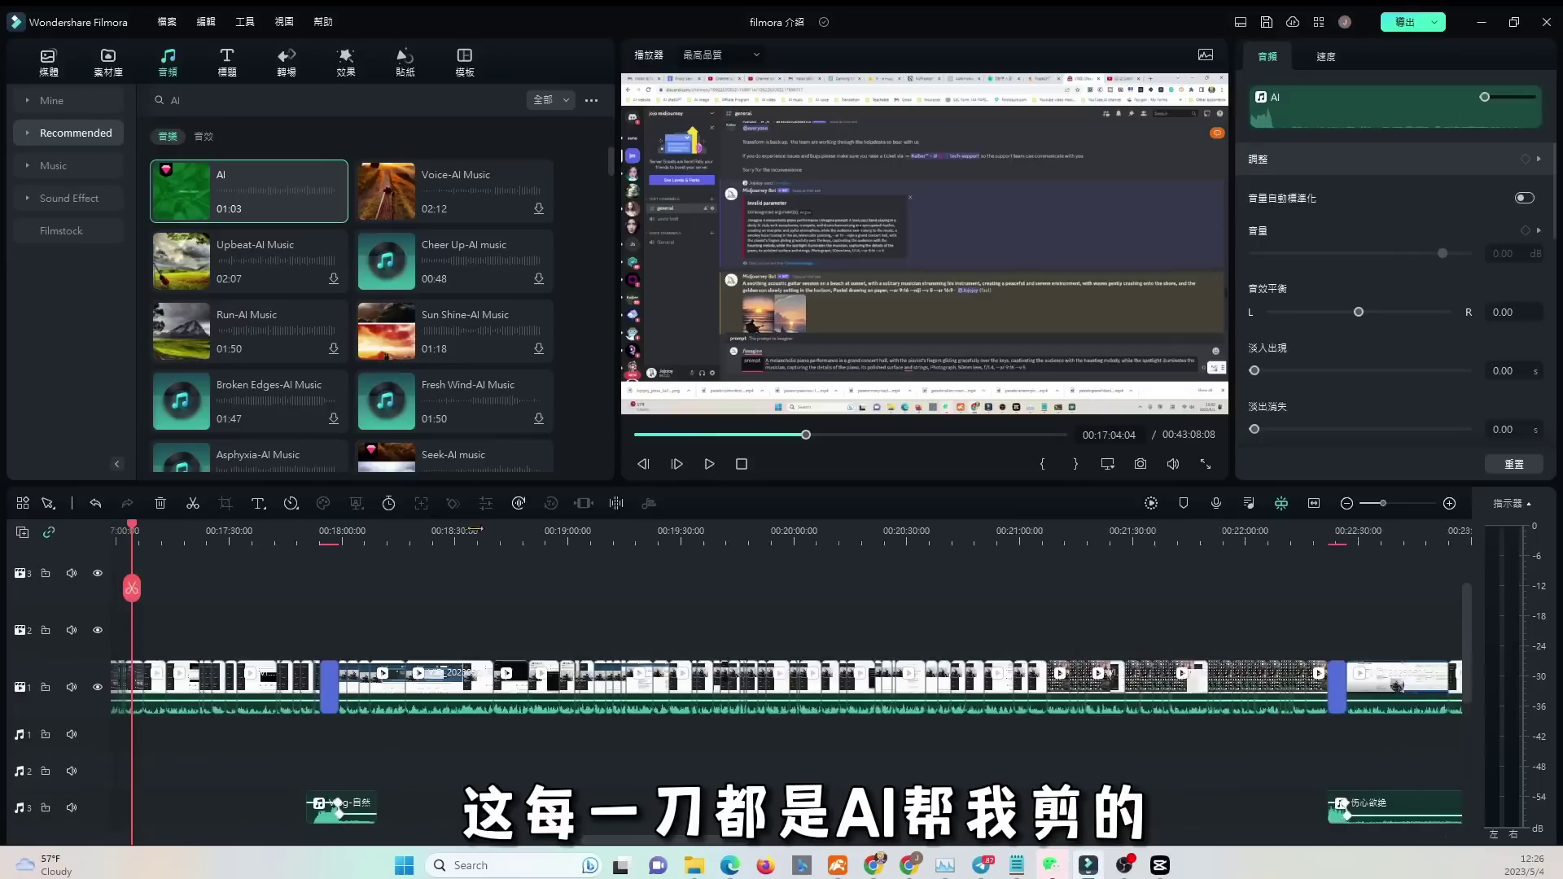
{"action": "left_click_drag", "start_coordinate": [476, 530], "coordinate": [324, 611]}
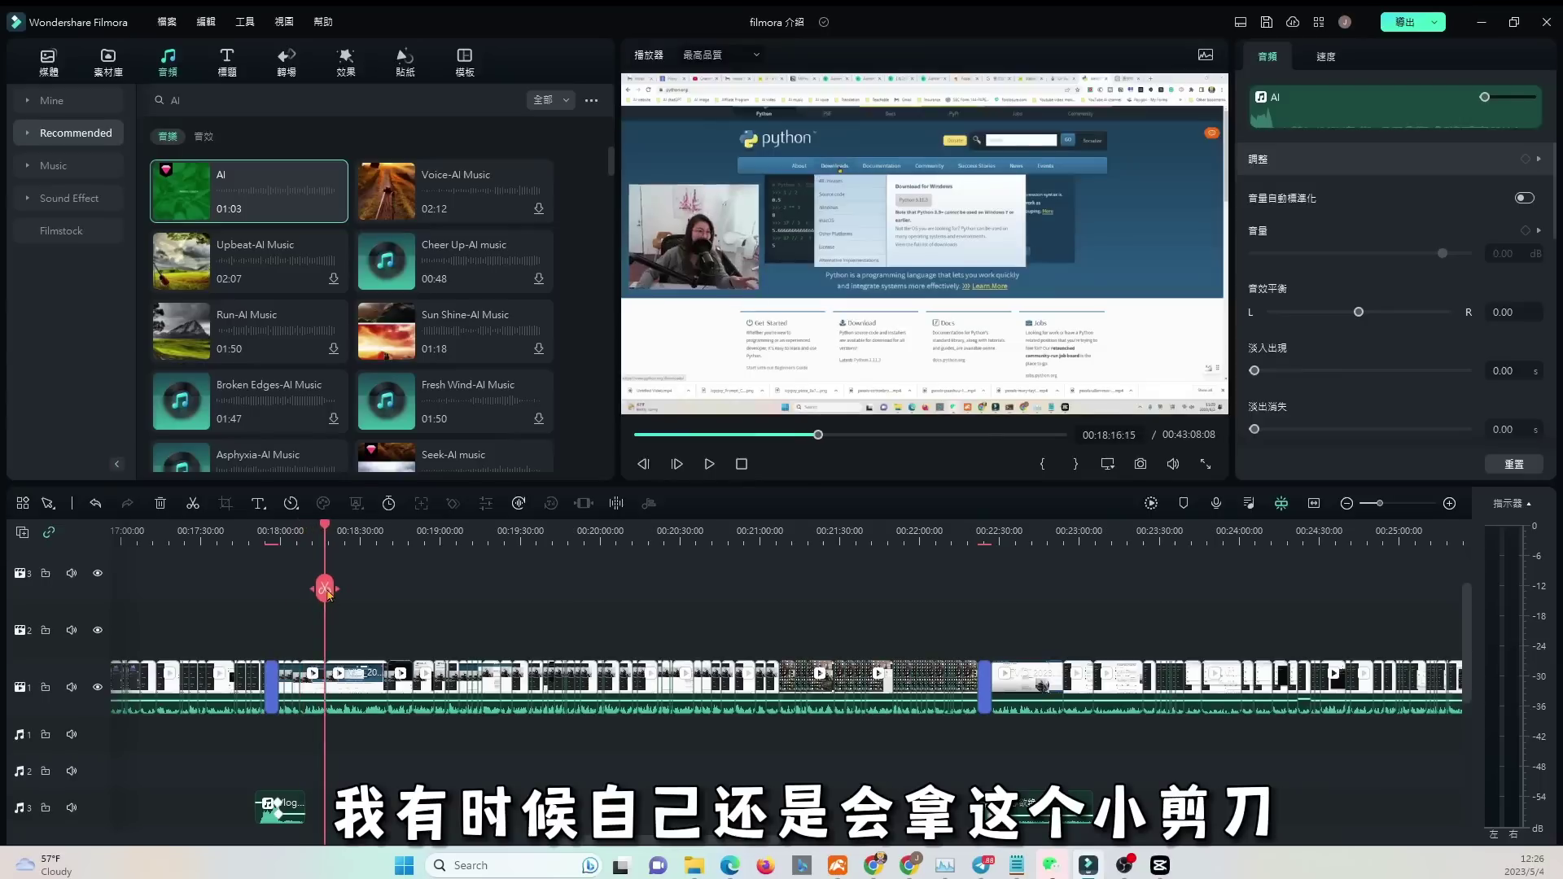
{"action": "left_click", "coordinate": [326, 589]}
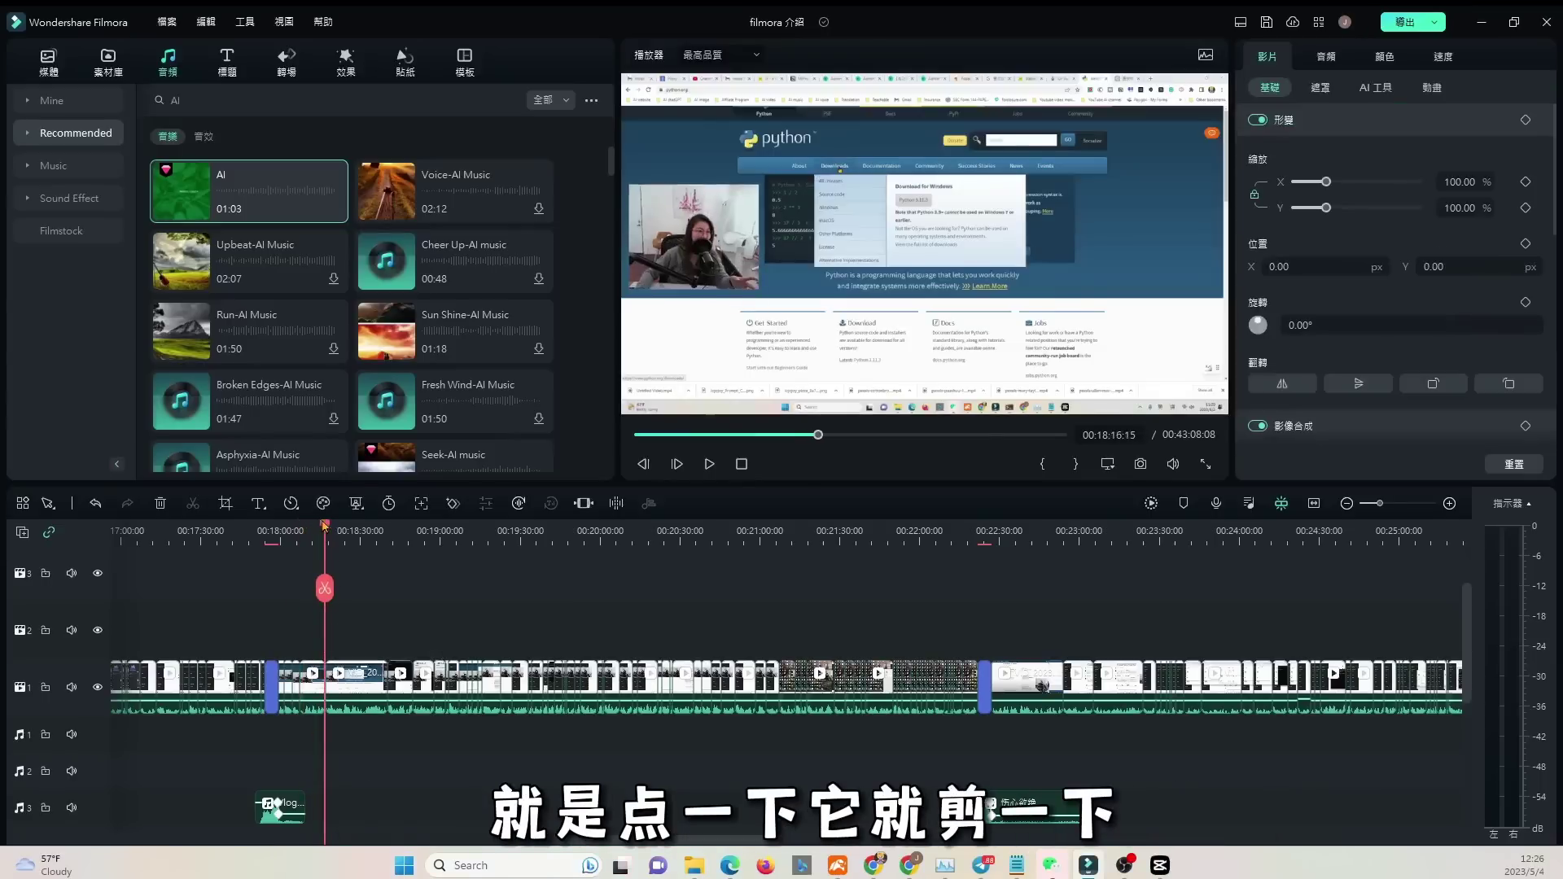
Step: Look over the cuts along the whole timeline, scrubbing through 00:18:44:18 and back to 00:13:22:17
{"action": "left_click_drag", "start_coordinate": [326, 589], "coordinate": [404, 713]}
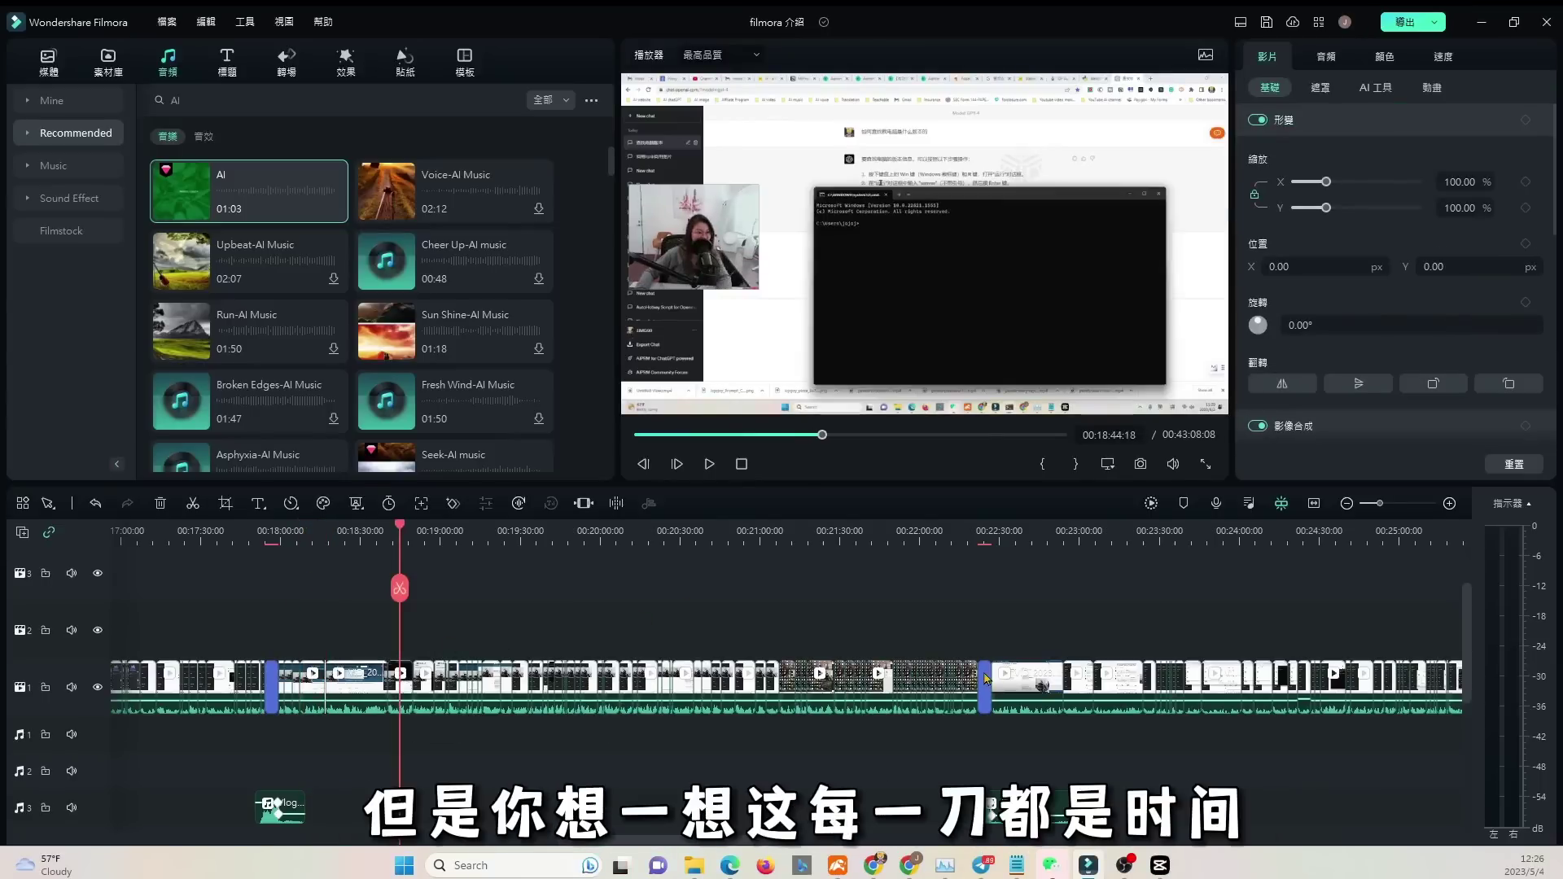
{"action": "left_click", "coordinate": [1347, 503]}
{"action": "left_click", "coordinate": [1346, 503]}
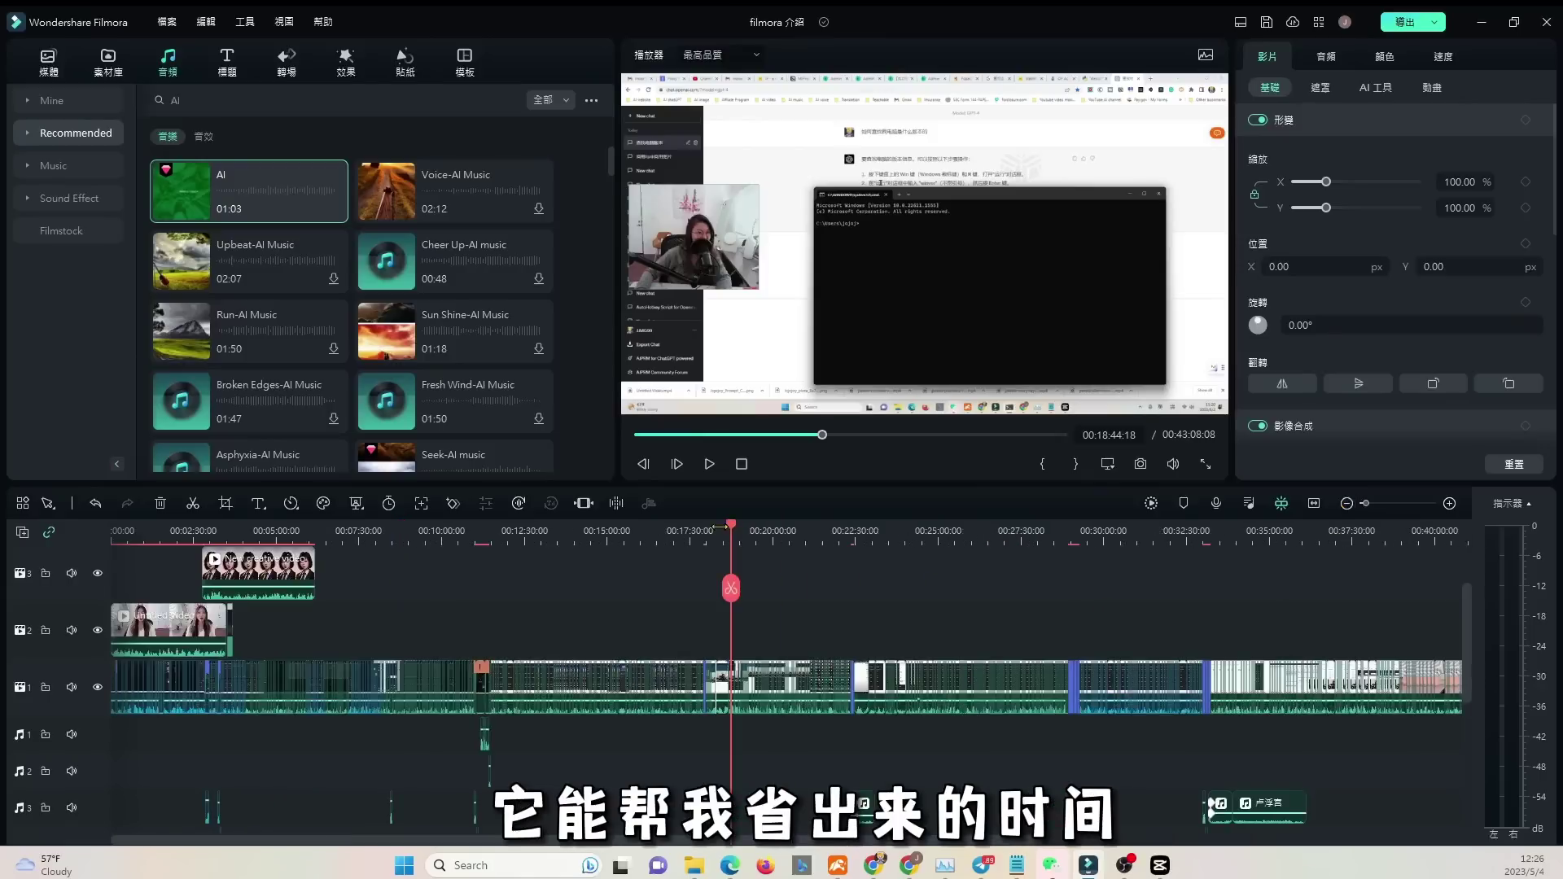
{"action": "left_click_drag", "start_coordinate": [730, 531], "coordinate": [557, 544]}
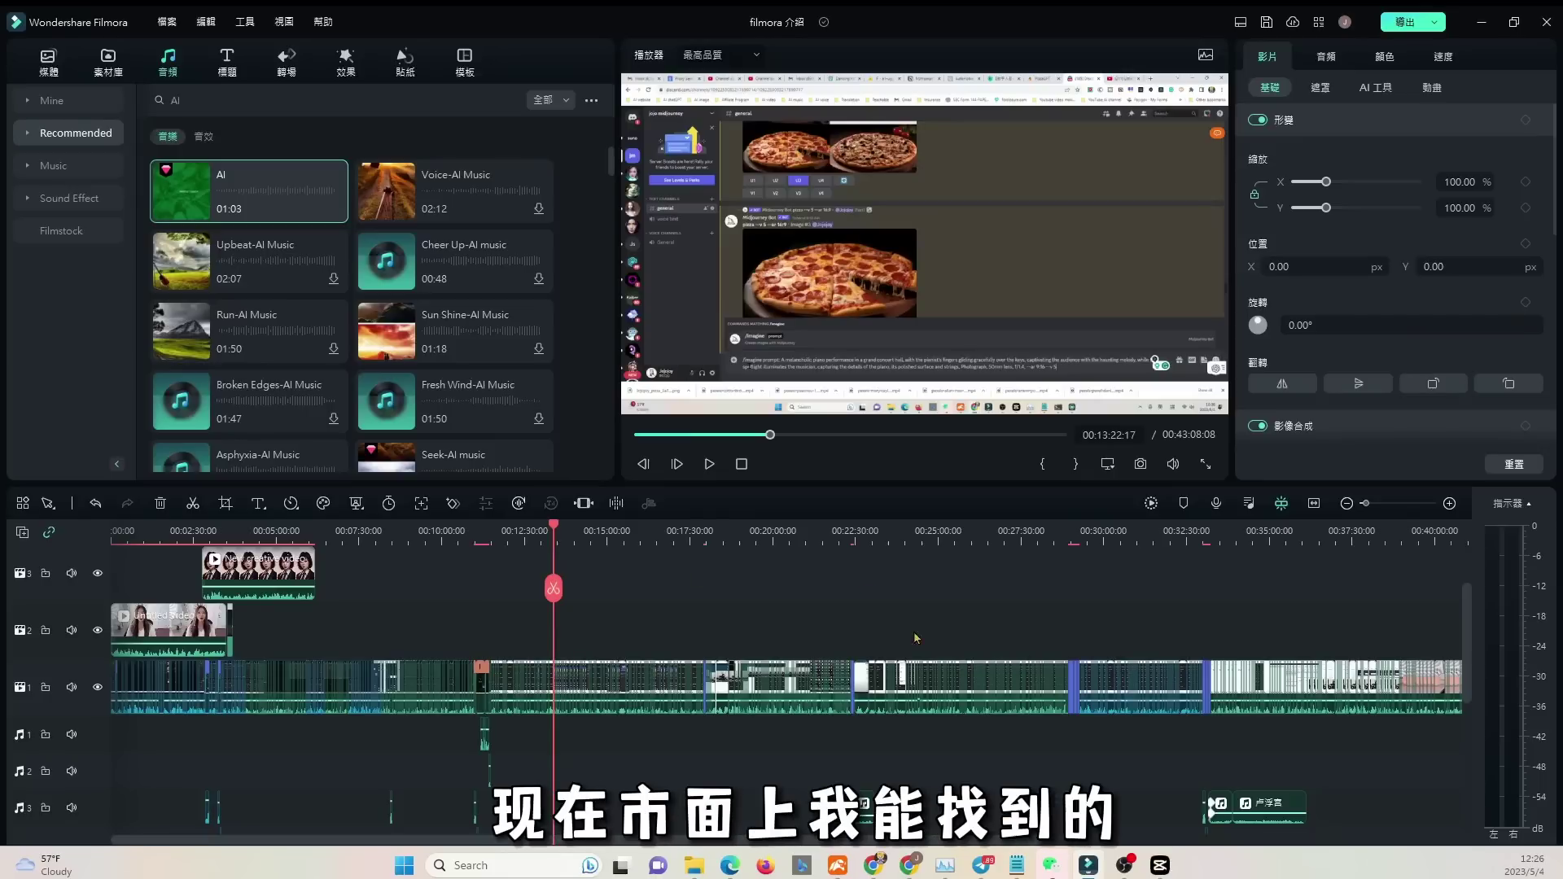
{"action": "left_click", "coordinate": [1450, 504]}
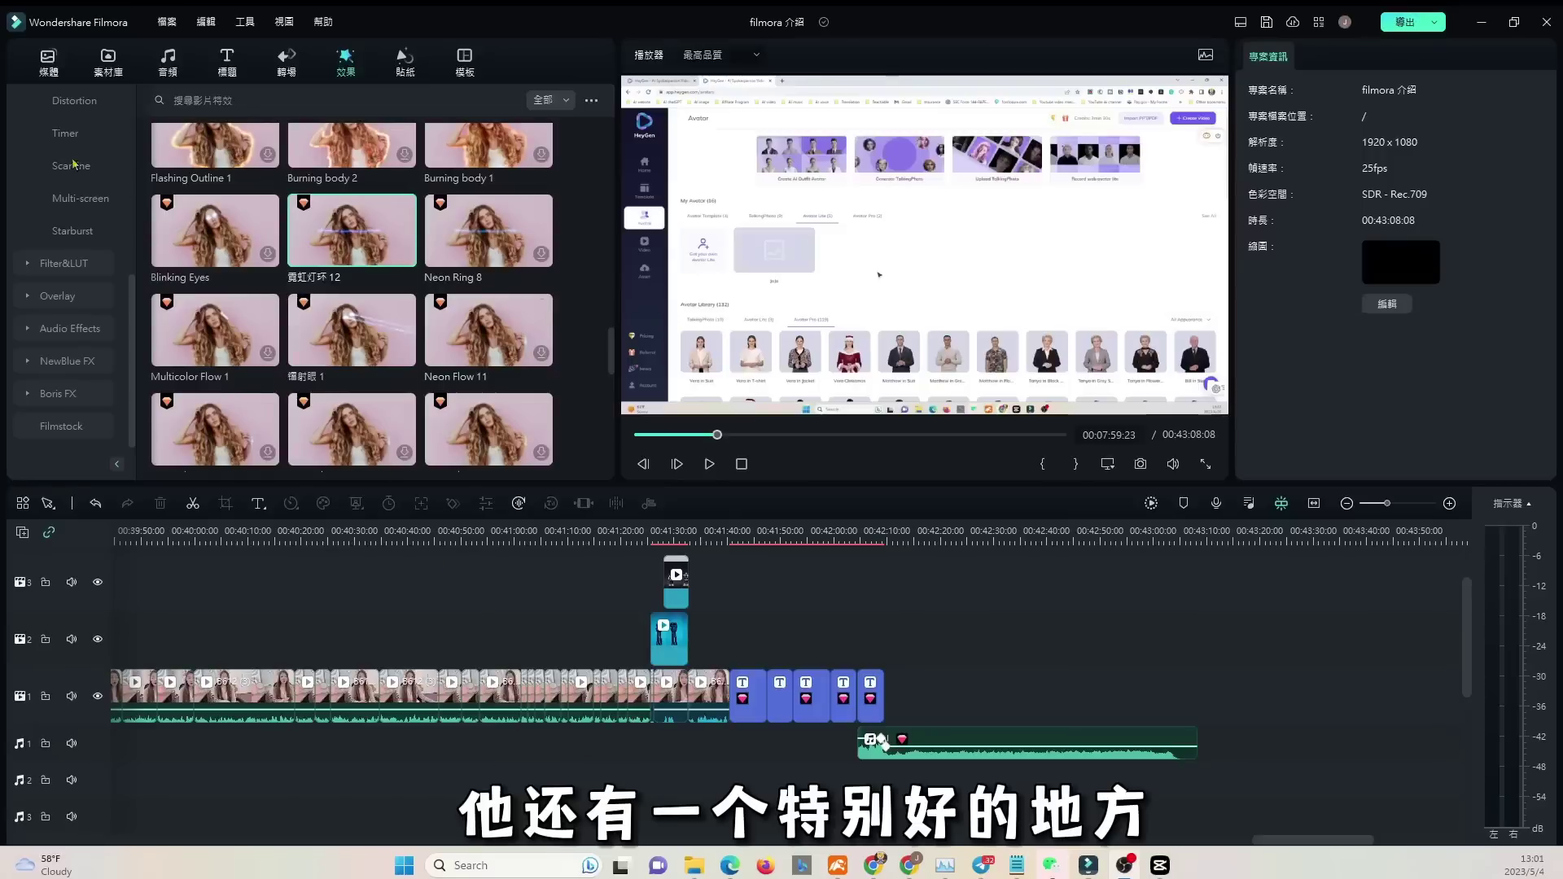
Step: Search the Pexels stock videos for "企鵝"
{"action": "left_click", "coordinate": [108, 61]}
{"action": "left_click", "coordinate": [274, 99]}
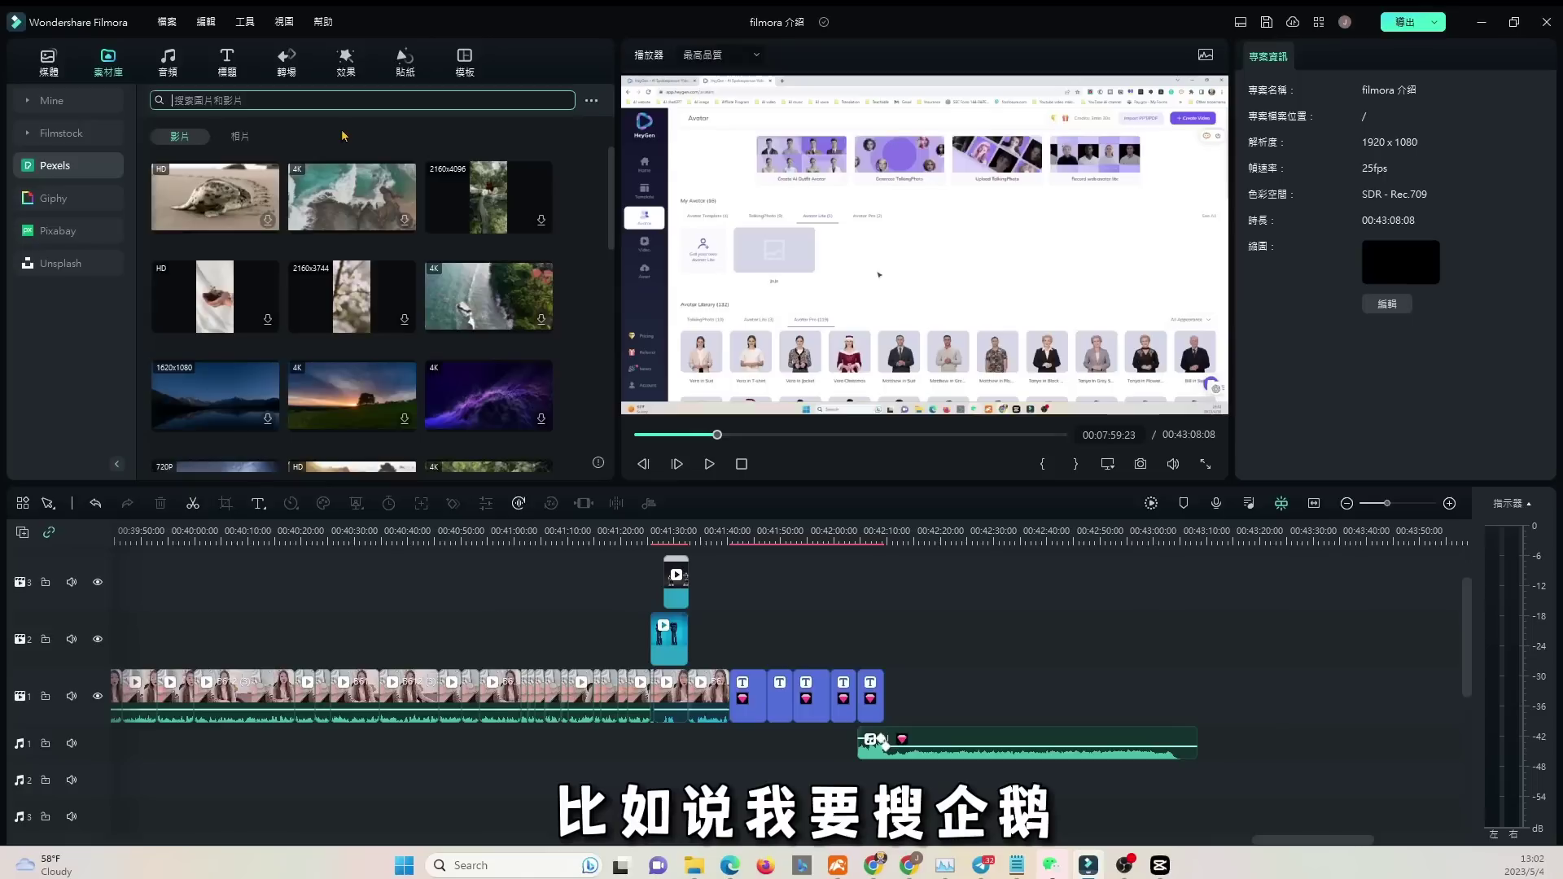
{"action": "type", "text": "企鵝"}
{"action": "key", "text": "Return"}
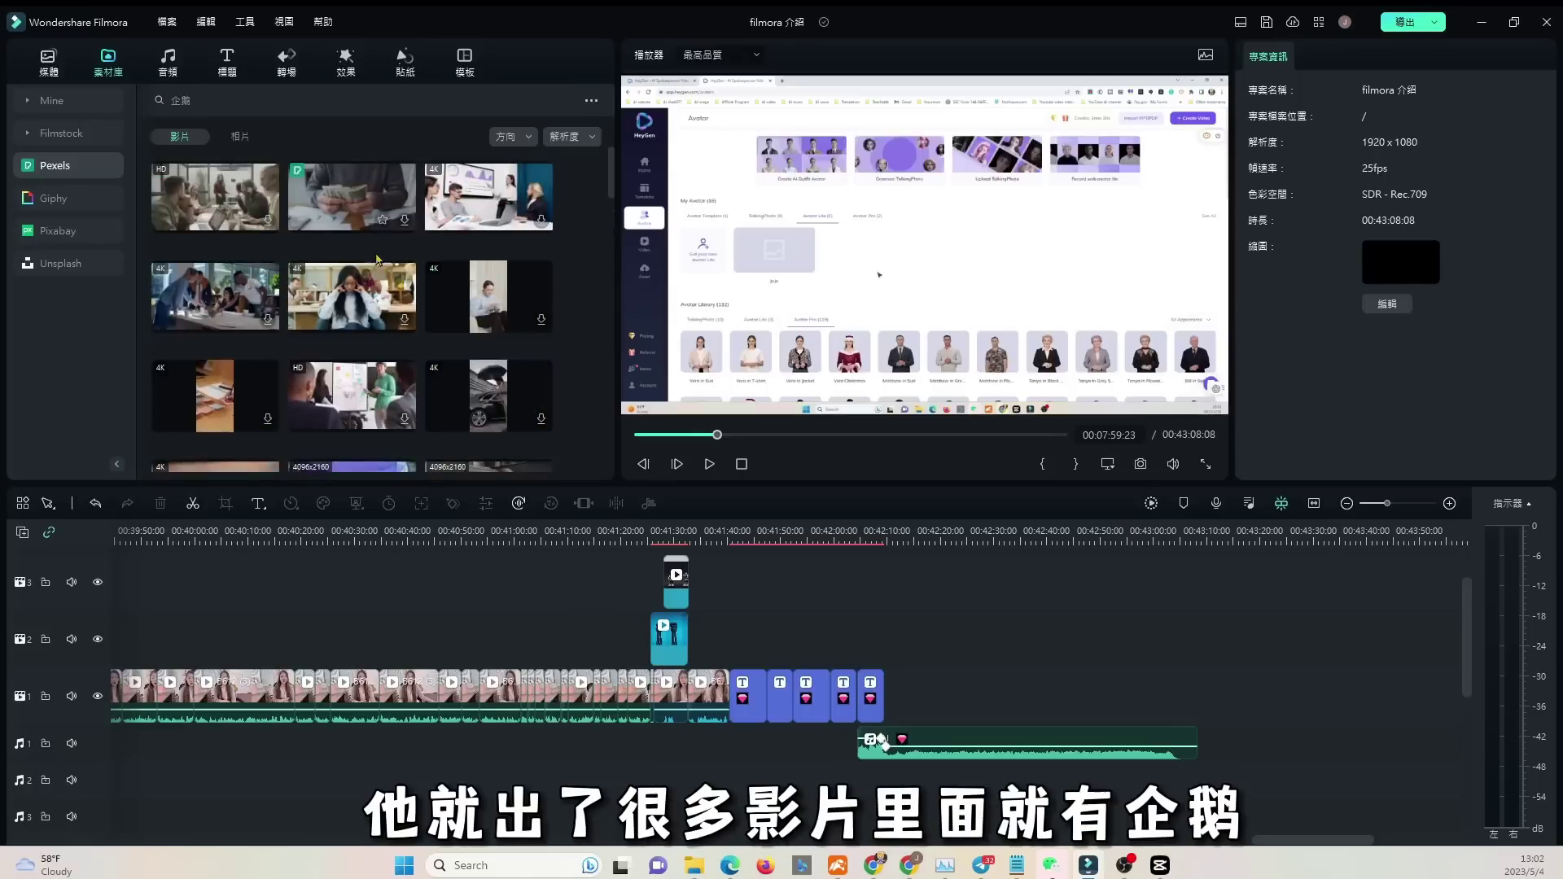
Step: Preview the clip of a penguin on the beach and the street clip of three people talking from the Pexels results
{"action": "scroll", "coordinate": [157, 277], "scroll_direction": "down", "scroll_amount": 3}
{"action": "left_click", "coordinate": [187, 271]}
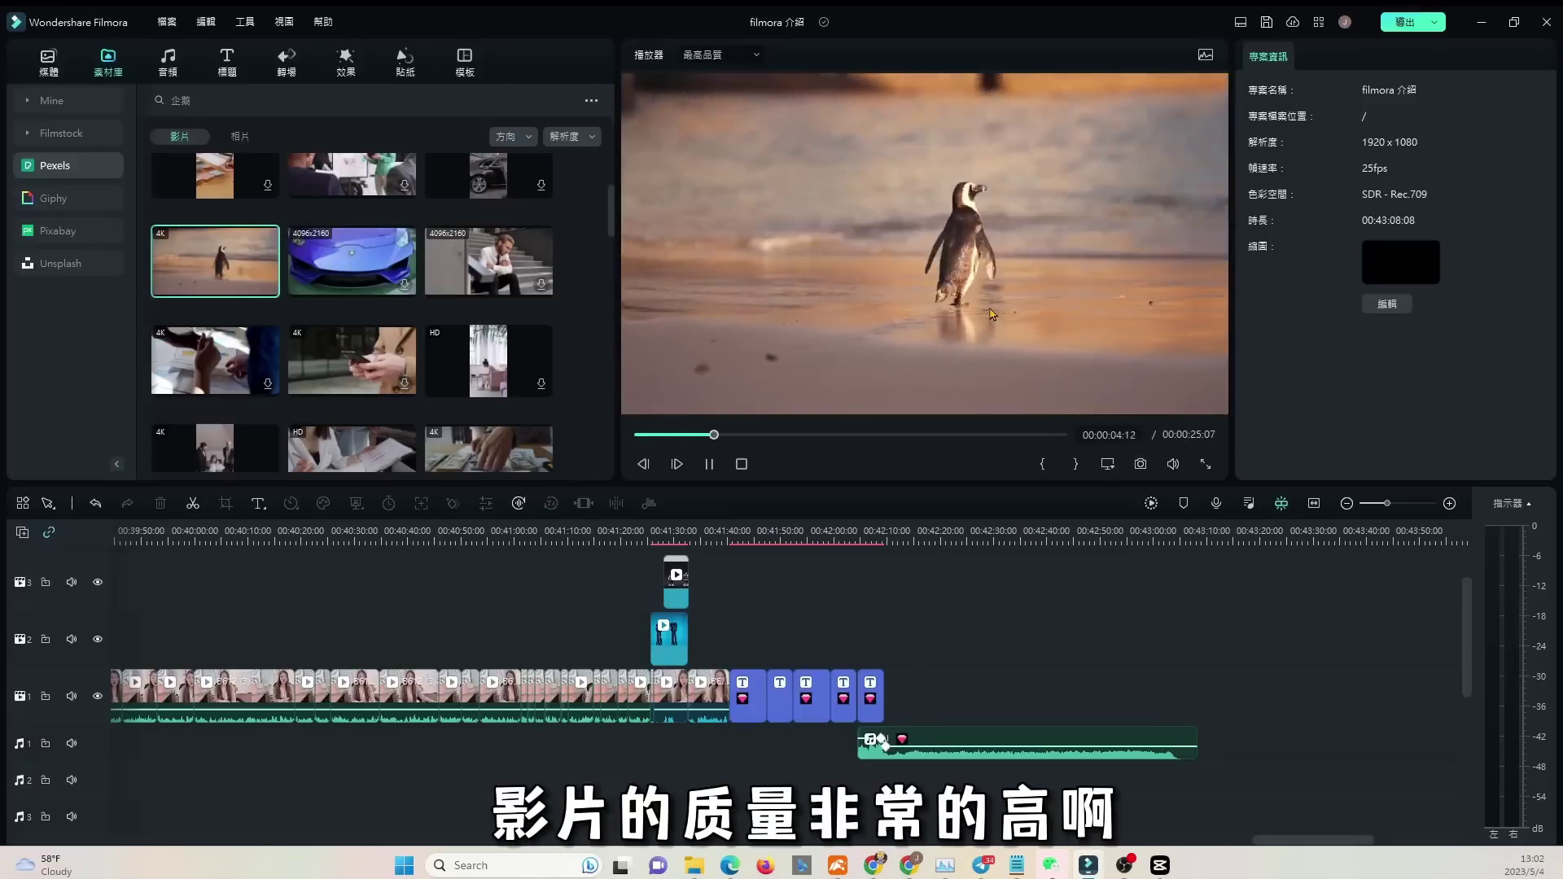
{"action": "scroll", "coordinate": [352, 260], "scroll_direction": "down", "scroll_amount": 5}
{"action": "left_click", "coordinate": [352, 254]}
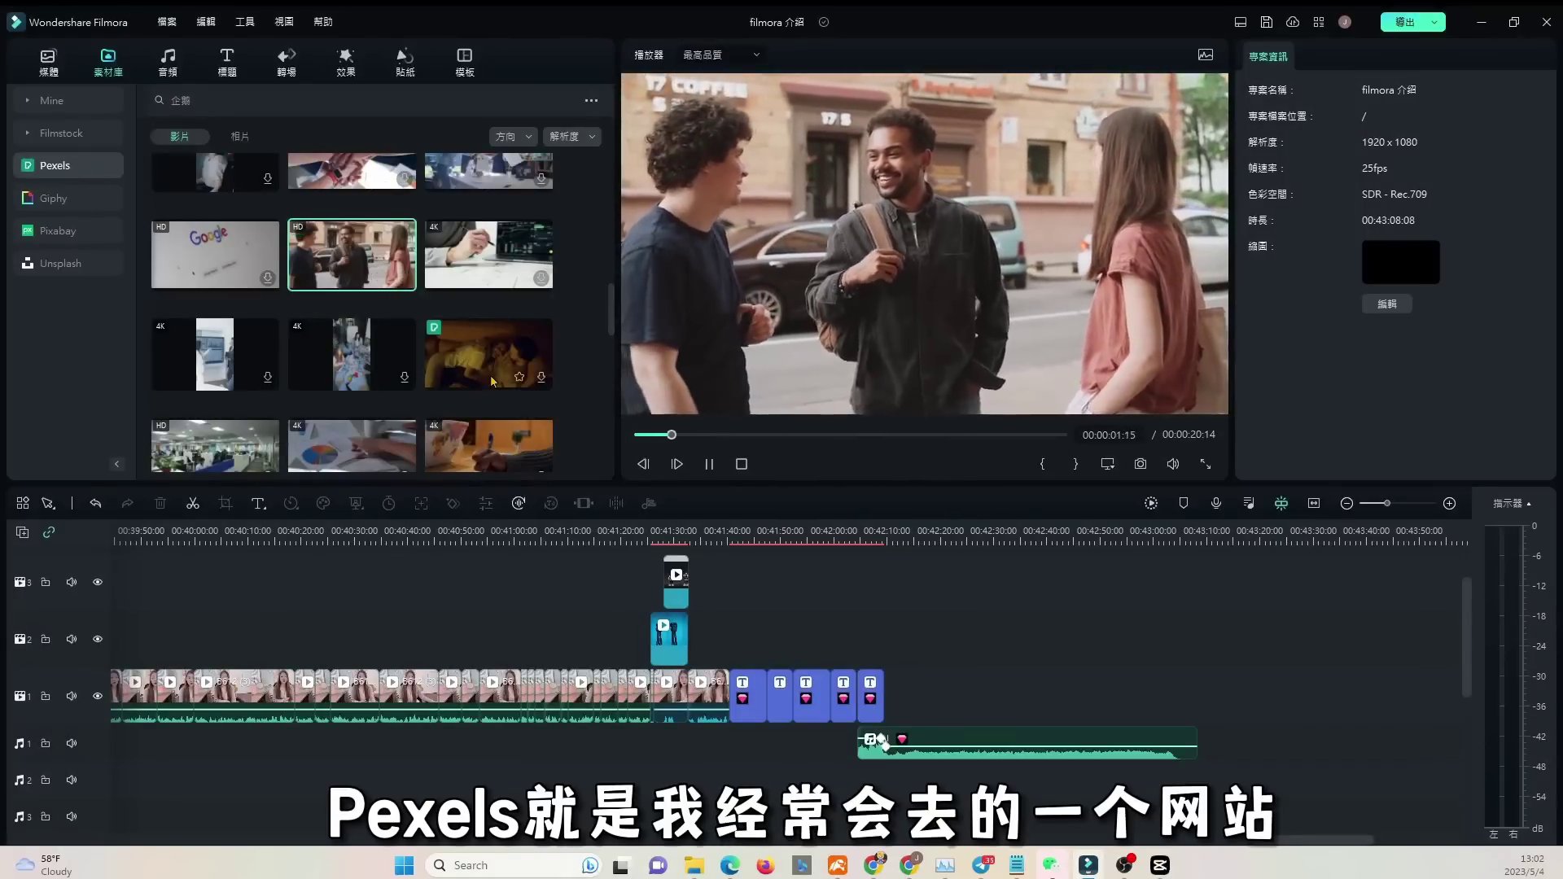
{"action": "scroll", "coordinate": [188, 234], "scroll_direction": "up", "scroll_amount": 3}
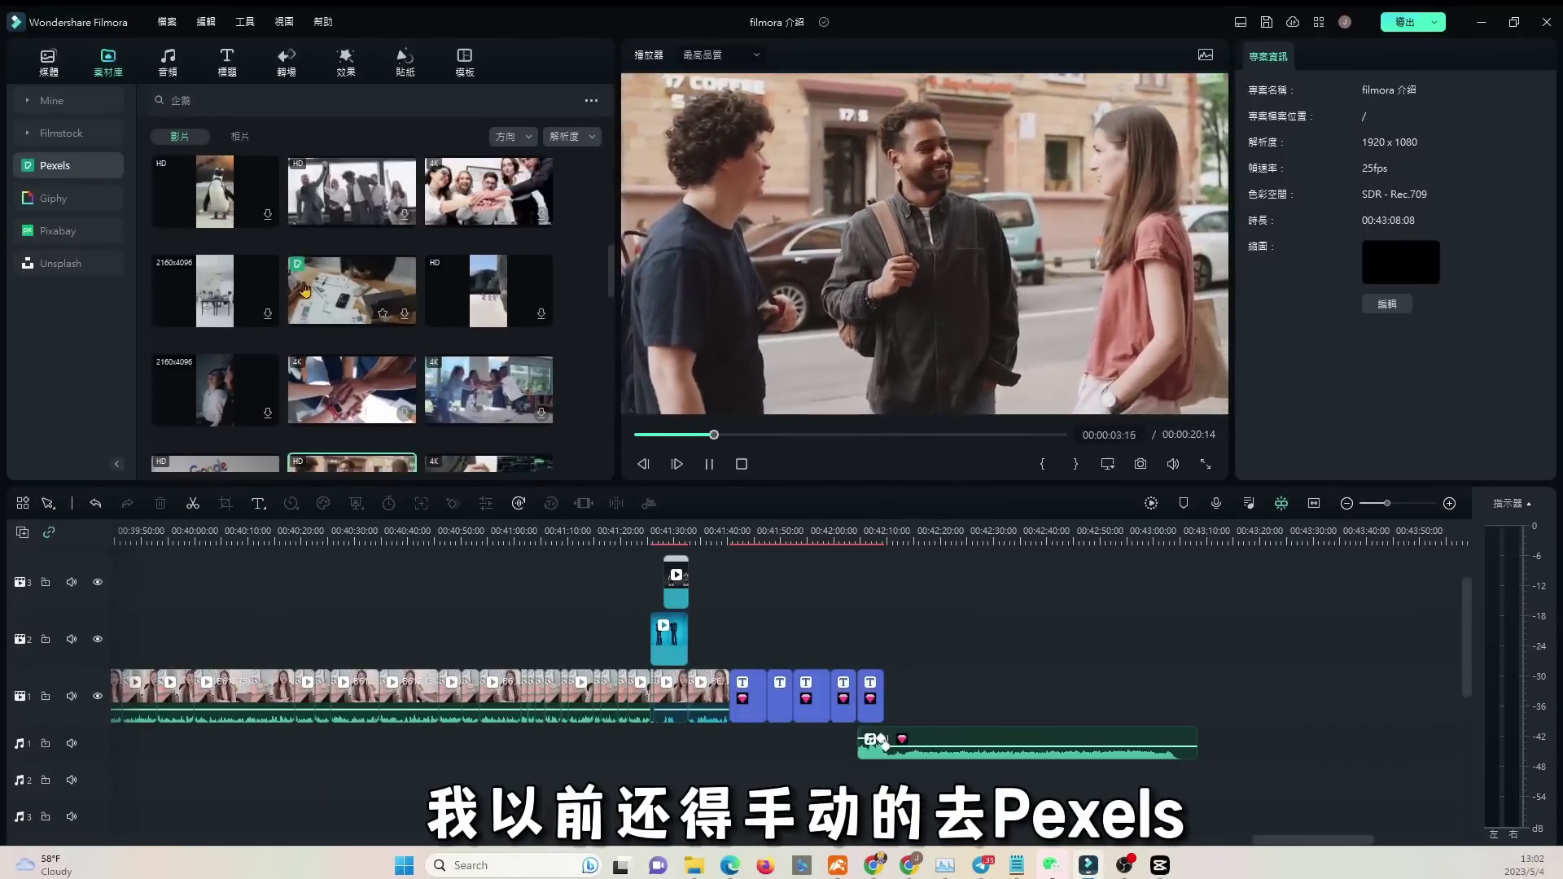